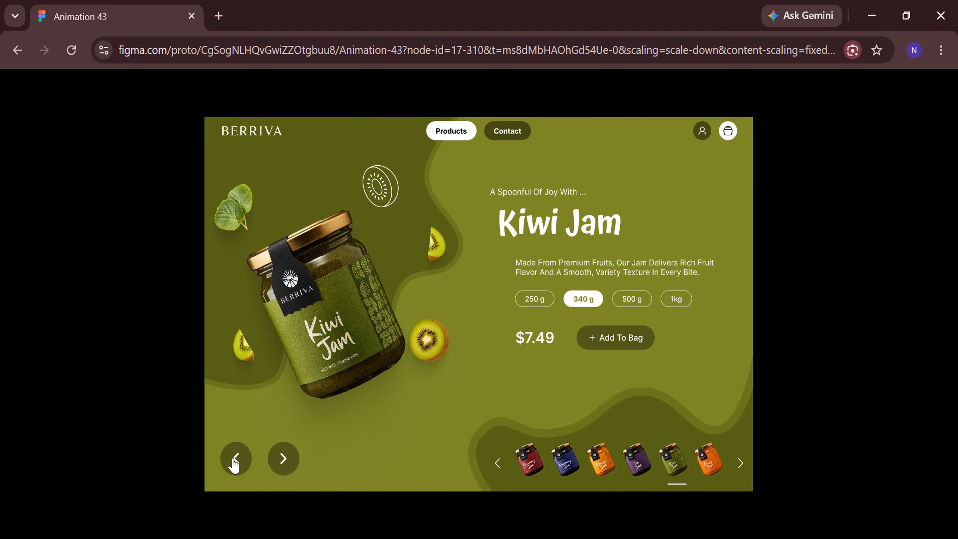
Browse backwards through the jam slides in the prototype preview, from Kiwi Jam past Fig Jam and Mango Jam
left_click(235, 463)
left_click(235, 463)
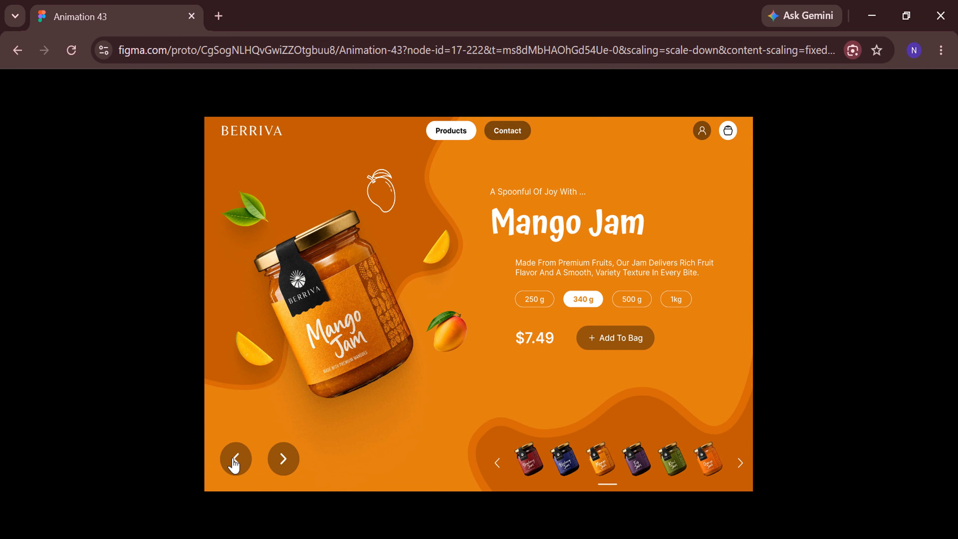
left_click(234, 463)
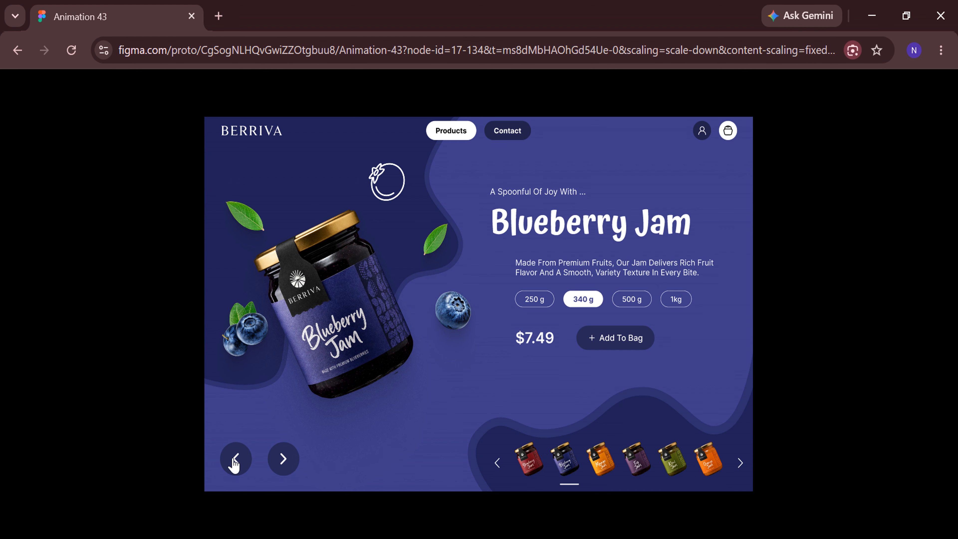
left_click(235, 463)
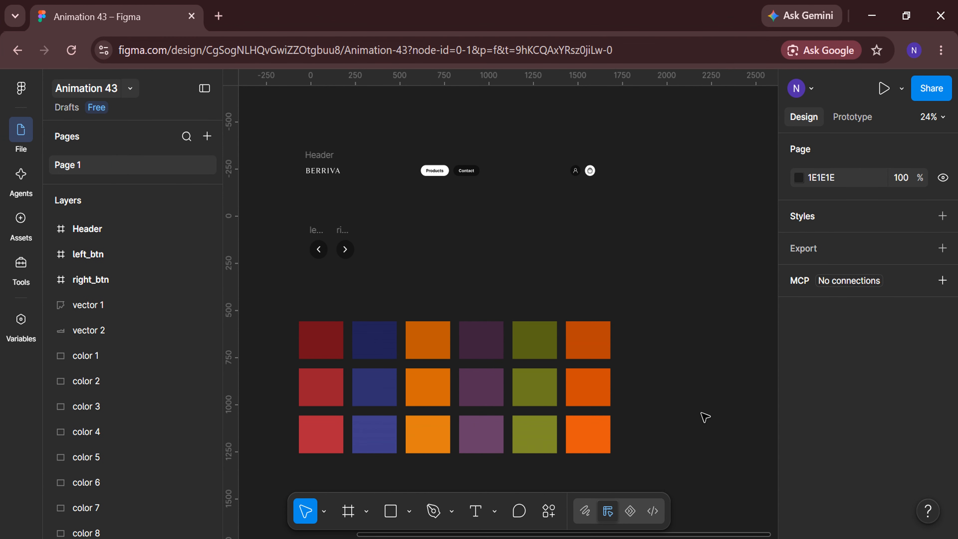
Create a MacBook Pro 16" frame (1728×1117) on an empty area of the canvas
scroll(705, 417, "right", 10)
left_click(352, 513)
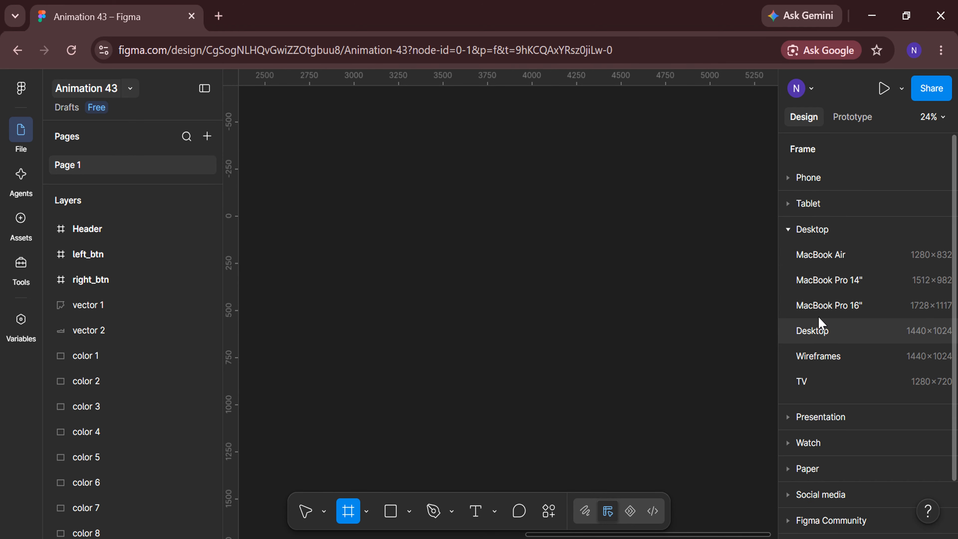
left_click(824, 309)
scroll(827, 386, "down", 5)
Fill the MacBook Pro 16" frame with the lightest red of the palette (#B3273B), sampled from its swatch
left_click(799, 405)
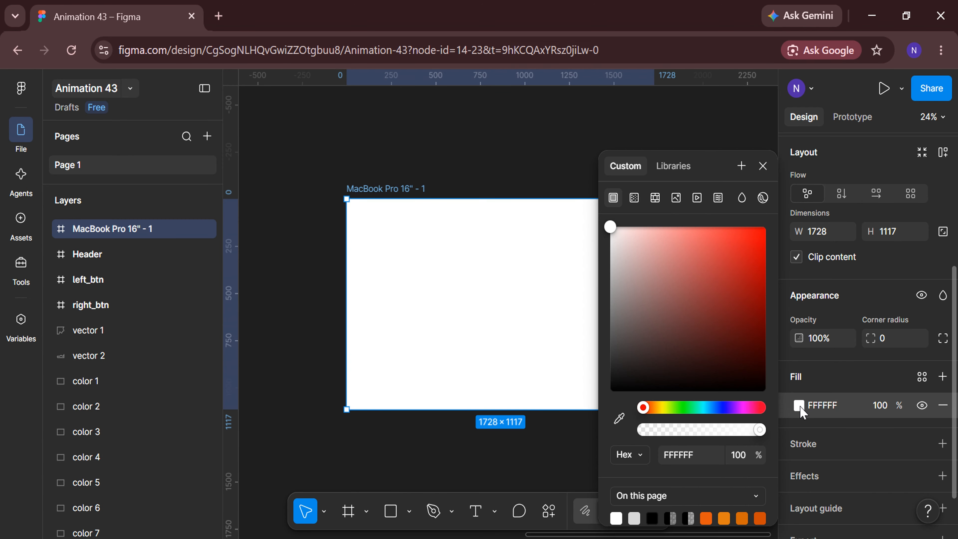
left_click(619, 418)
scroll(462, 449, "down", 5)
scroll(462, 449, "left", 5)
scroll(364, 406, "up", 5)
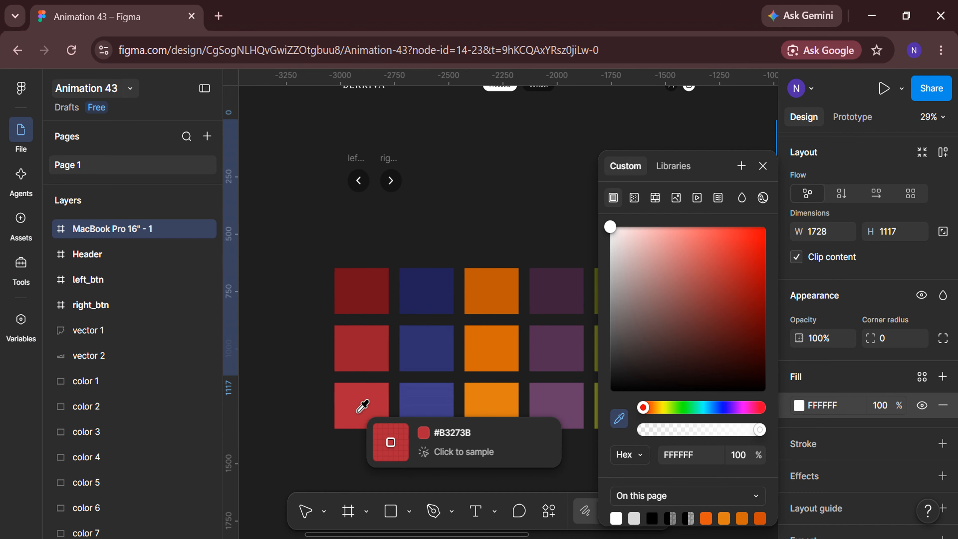
left_click(366, 419)
left_click(399, 466)
Recolour the vector 1 and vector 2 shapes with the darkest red palette swatch, 720E1C
scroll(402, 466, "down", 5)
scroll(402, 466, "down", 3)
scroll(401, 465, "left", 3)
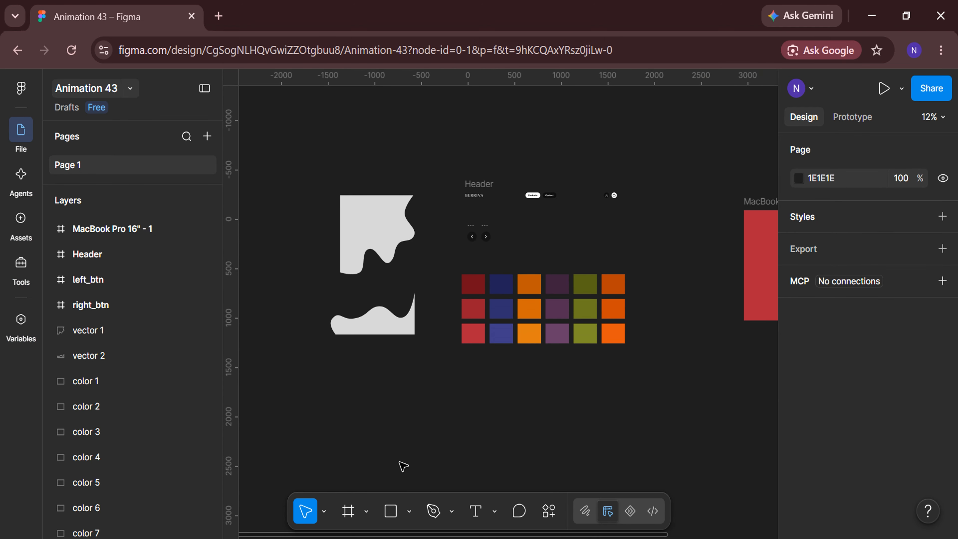
left_click(376, 209)
left_click(140, 357, "shift")
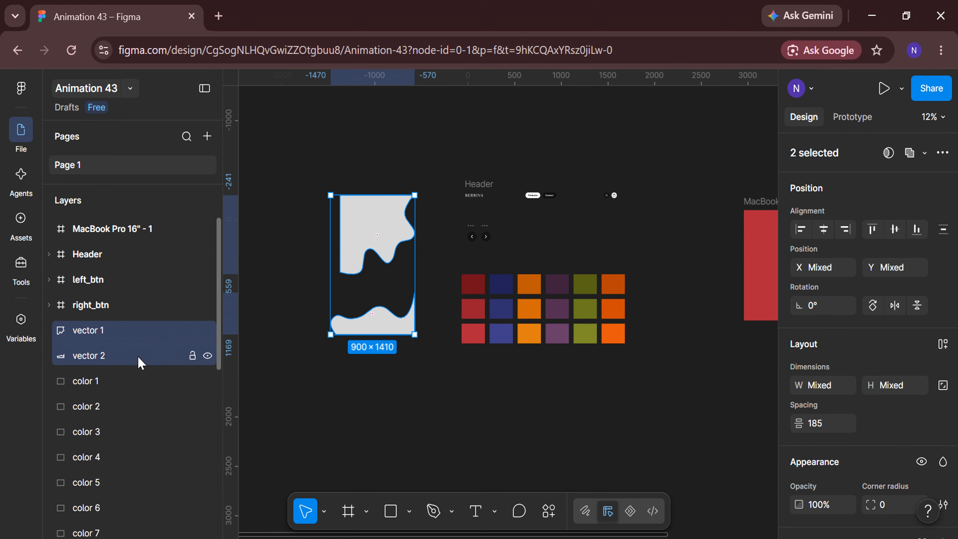
scroll(826, 433, "down", 5)
left_click(799, 381)
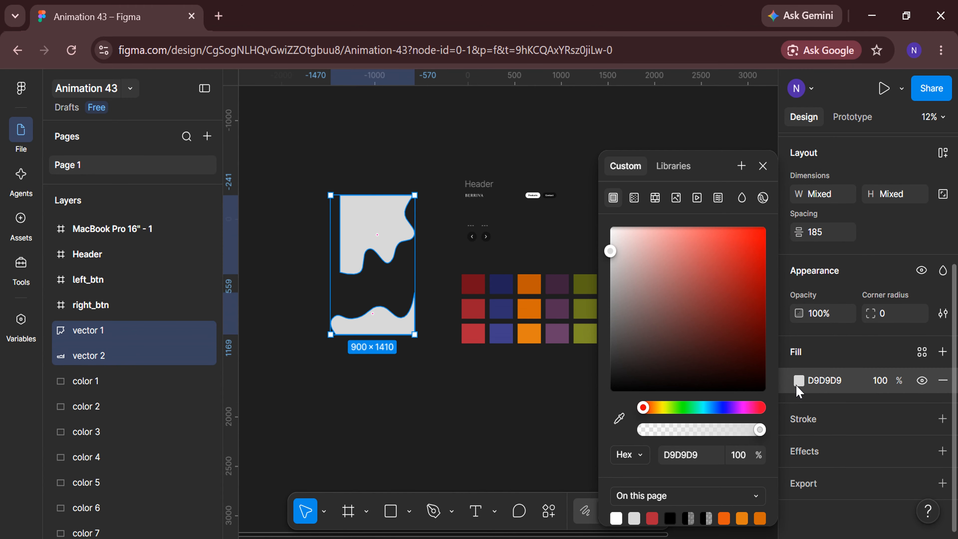
left_click(619, 417)
scroll(515, 374, "up", 4)
left_click(431, 219)
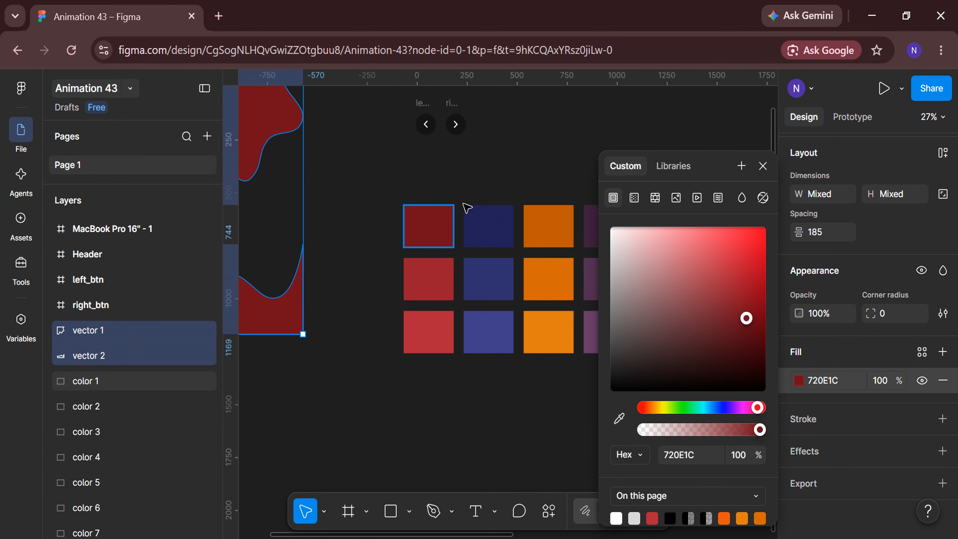
left_click(515, 169)
Move the vector 1 shape into the MacBook Pro 16" frame, flush with its top-left corner at X 0, Y 0
scroll(514, 264, "down", 5)
left_click_drag(321, 128, 621, 262)
scroll(695, 349, "right", 3)
scroll(662, 278, "up", 2)
scroll(661, 278, "up", 3)
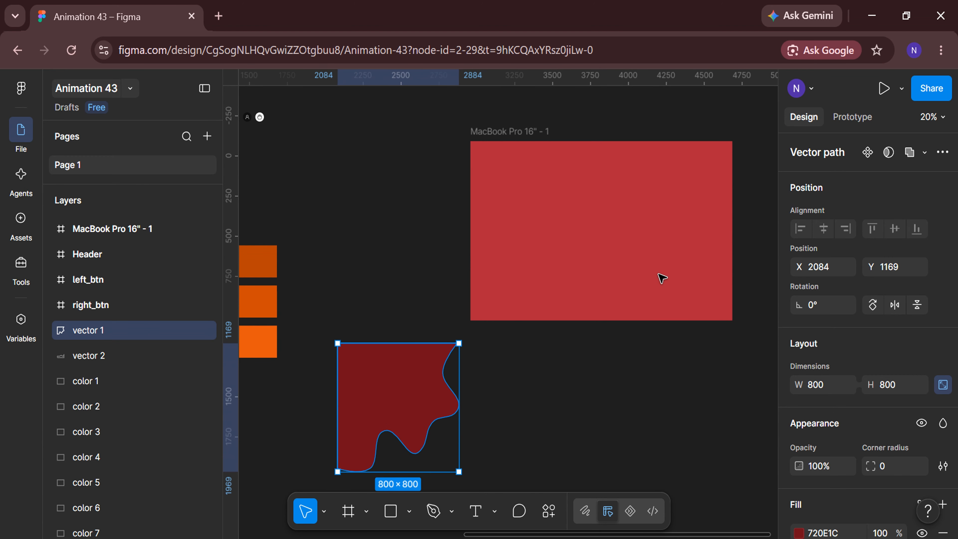
left_click_drag(406, 387, 535, 186)
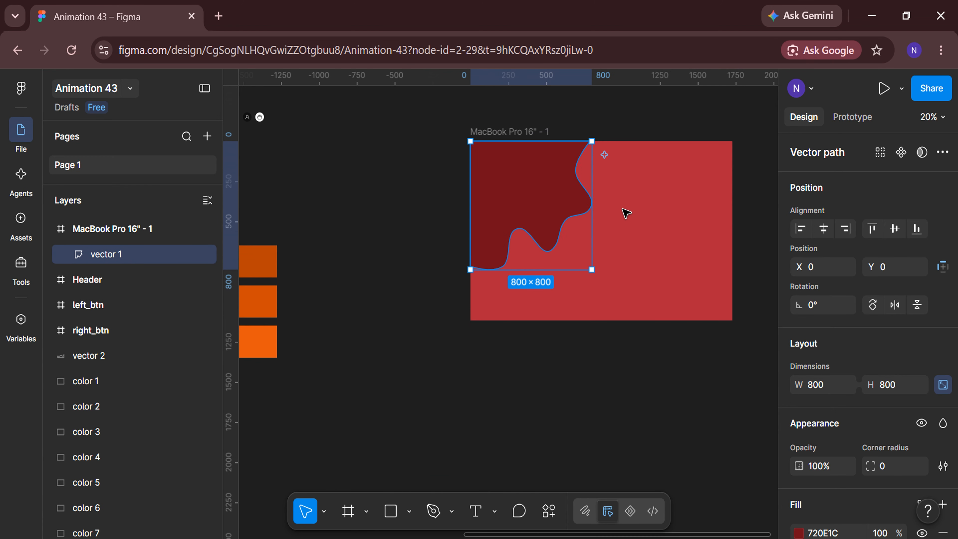
Add an outside stroke to vector 1 with a weight of 15
scroll(631, 271, "up", 3)
scroll(624, 272, "up", 1)
scroll(851, 340, "down", 4)
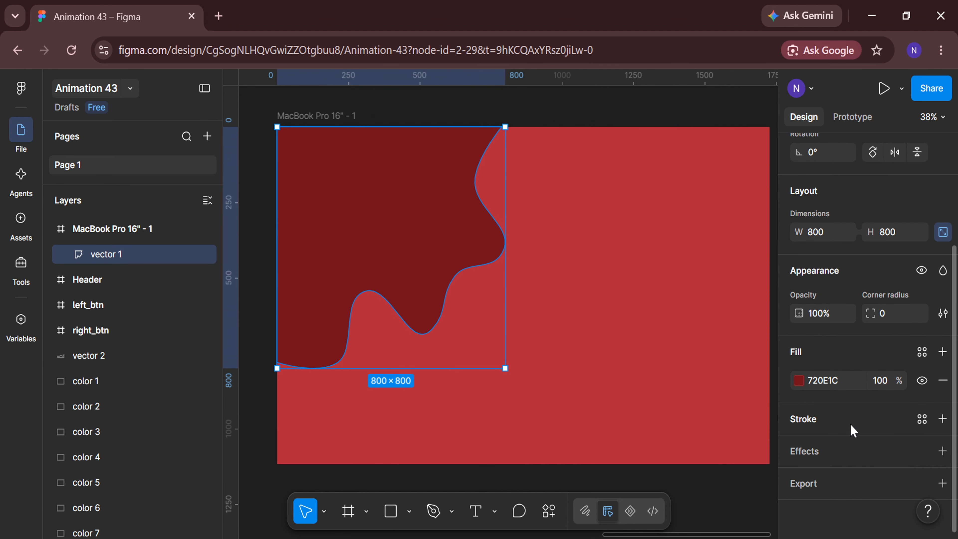
left_click(853, 430)
type("5")
key("Return")
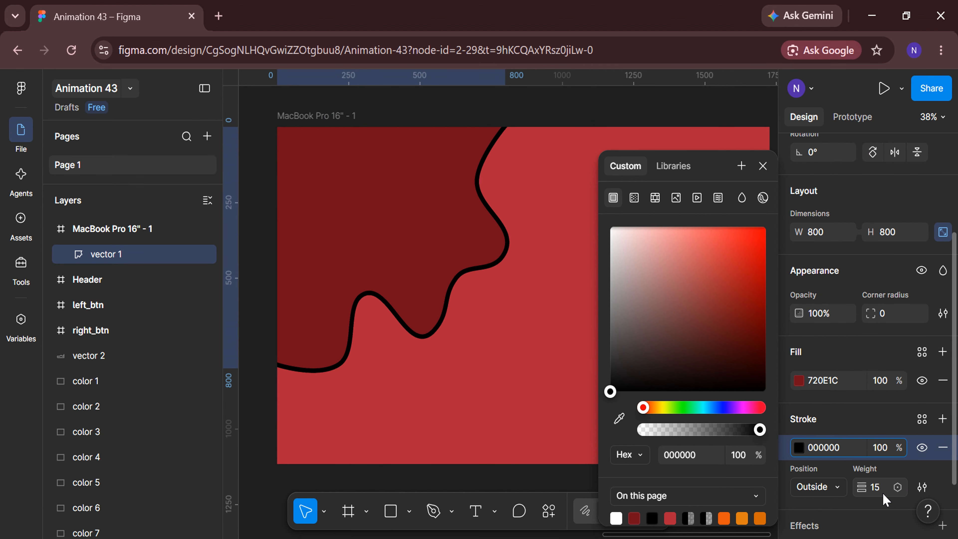
Colour the vector 1 stroke with the middle red palette swatch, 9C1D2F
left_click(619, 418)
scroll(490, 434, "down", 5)
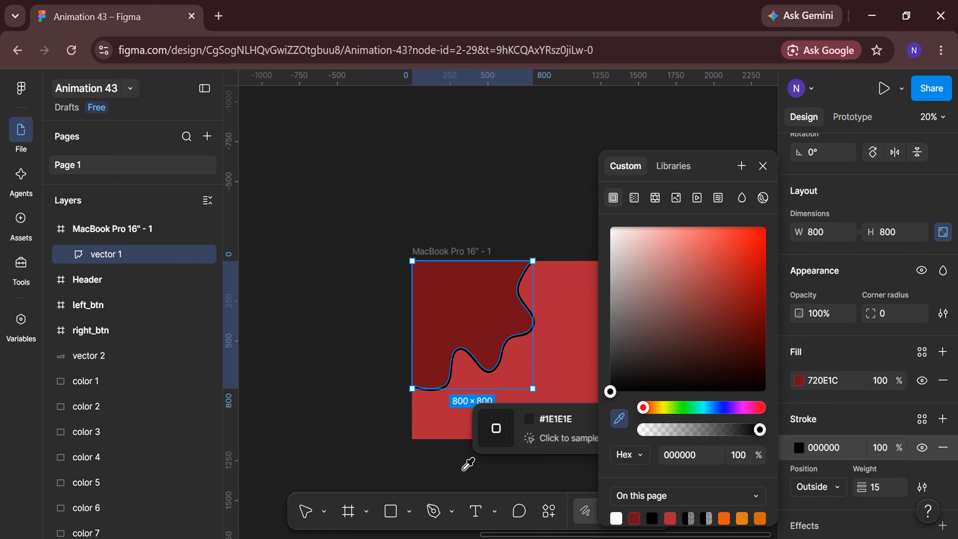
scroll(310, 434, "up", 4)
left_click(318, 410)
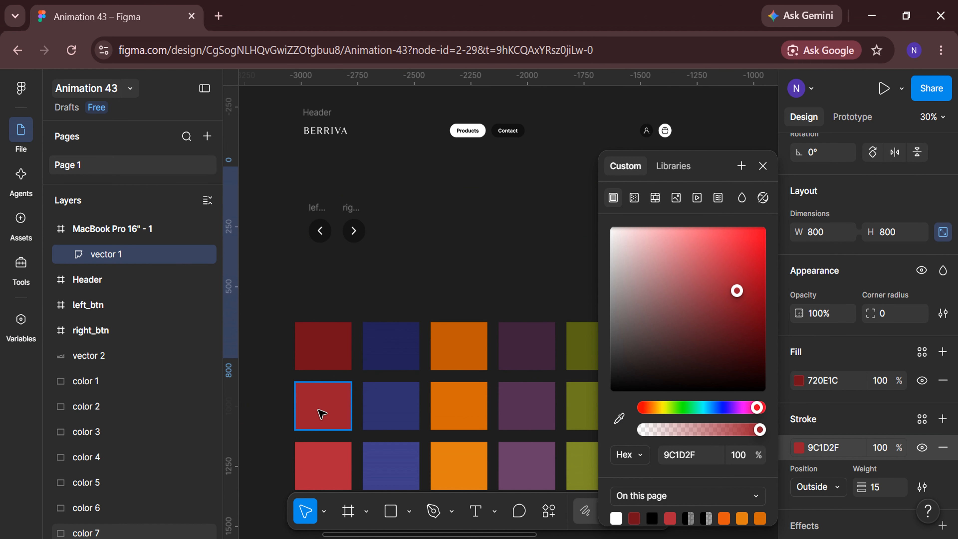
left_click(477, 267)
Move the vector 2 wave shape into the MacBook Pro 16" frame near its bottom-right corner, at about X 779, Y 665
scroll(477, 267, "down", 3)
scroll(526, 462, "right", 4)
scroll(528, 467, "left", 5)
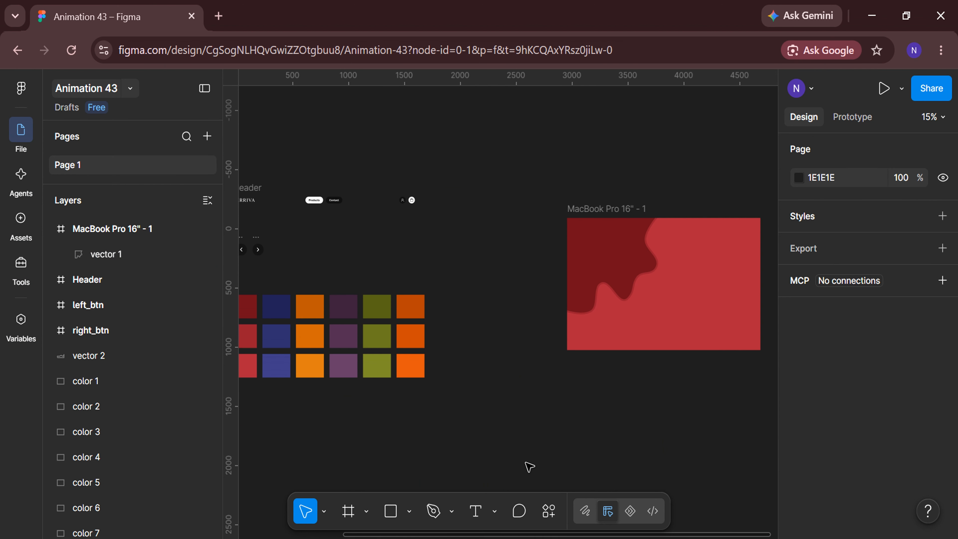
left_click(396, 267)
left_click_drag(395, 267, 631, 364)
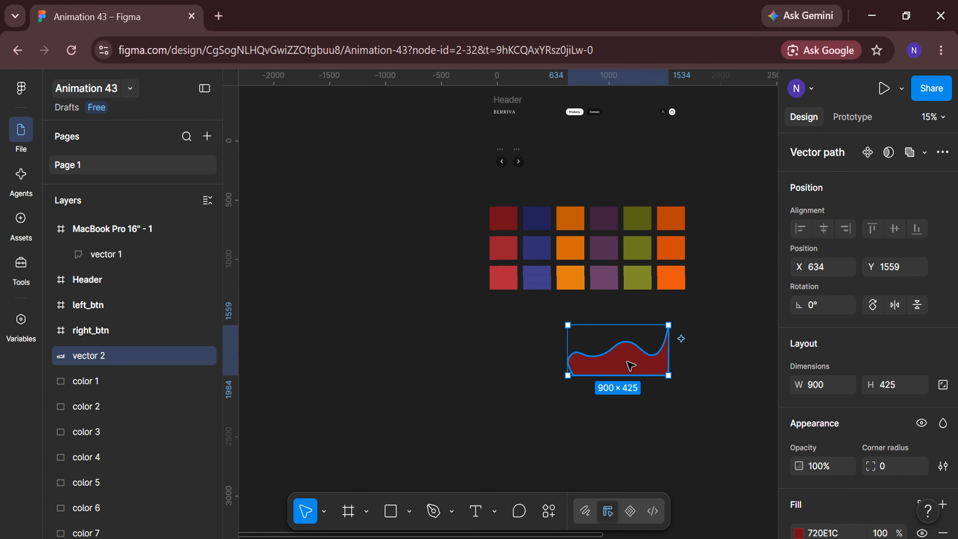
scroll(529, 422, "right", 6)
left_click_drag(327, 363, 604, 321)
scroll(682, 335, "up", 3)
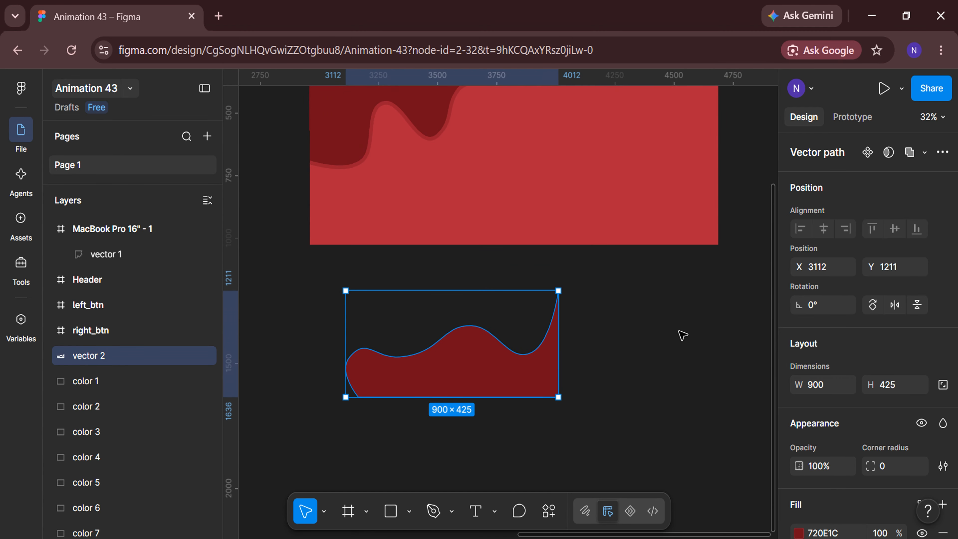
scroll(683, 335, "right", 3)
left_click_drag(393, 415, 542, 257)
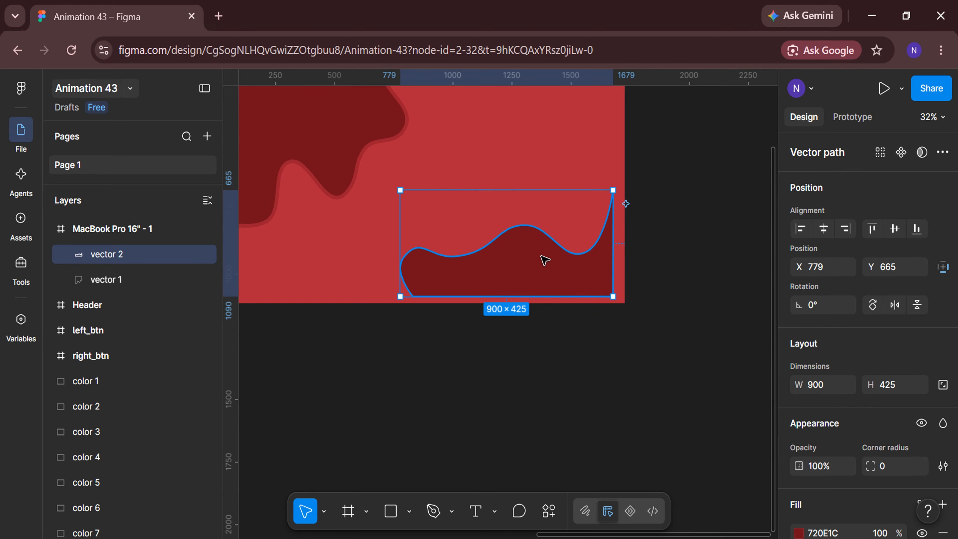
Add an outside stroke to vector 2 with a weight of 25
scroll(881, 375, "down", 4)
left_click(864, 422)
scroll(489, 381, "right", 2)
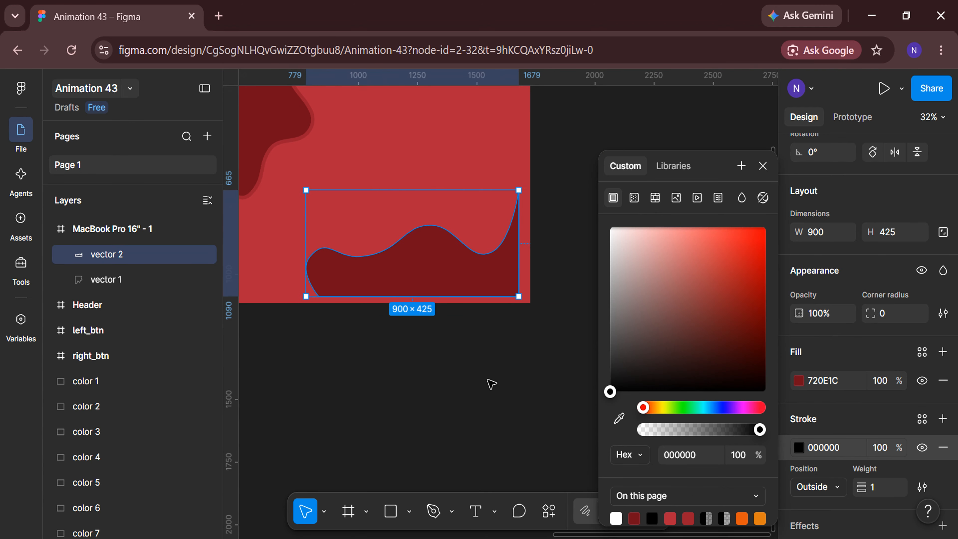
scroll(489, 381, "up", 2)
left_click(879, 490)
type("2")
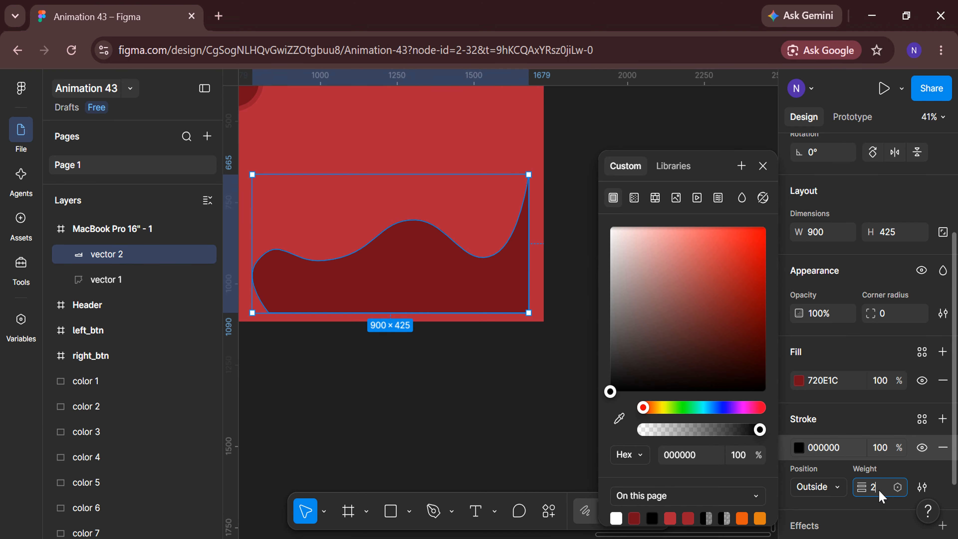
type("5")
key("Return")
Colour the vector 2 stroke with the middle red palette swatch, 9C1D2F
left_click(619, 419)
scroll(513, 397, "down", 5)
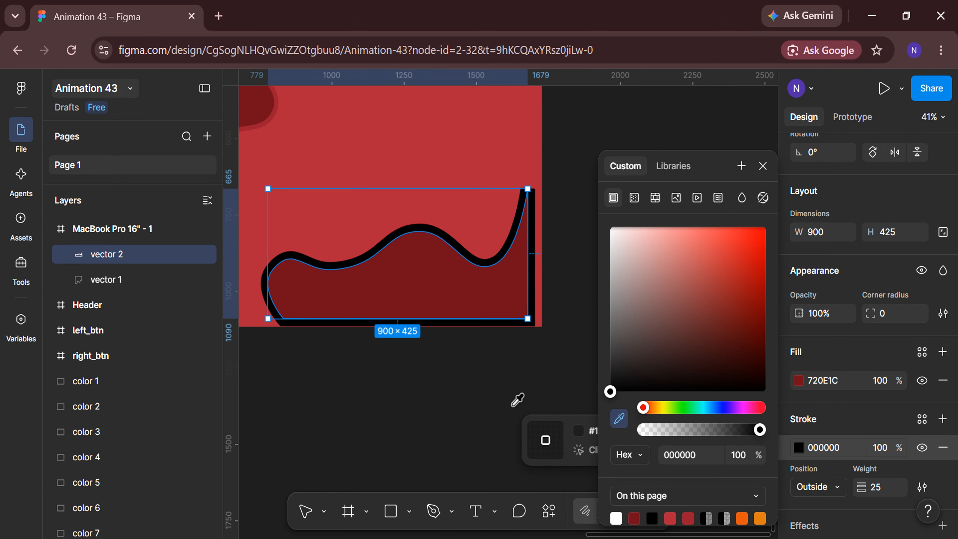
scroll(408, 447, "left", 3)
scroll(342, 422, "up", 2)
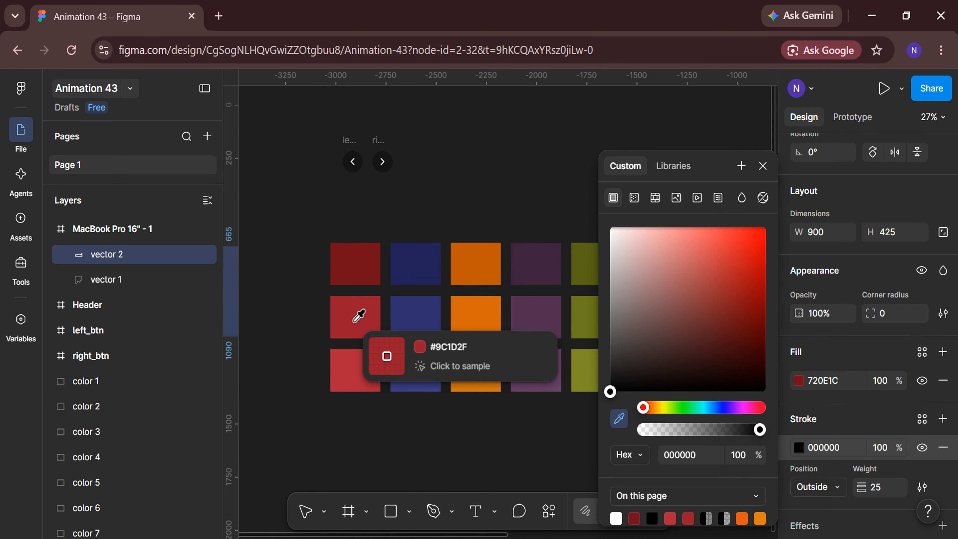
left_click(355, 317)
left_click(441, 458)
Align vector 2 with the bottom edge of the MacBook Pro 16" frame
scroll(439, 457, "right", 6)
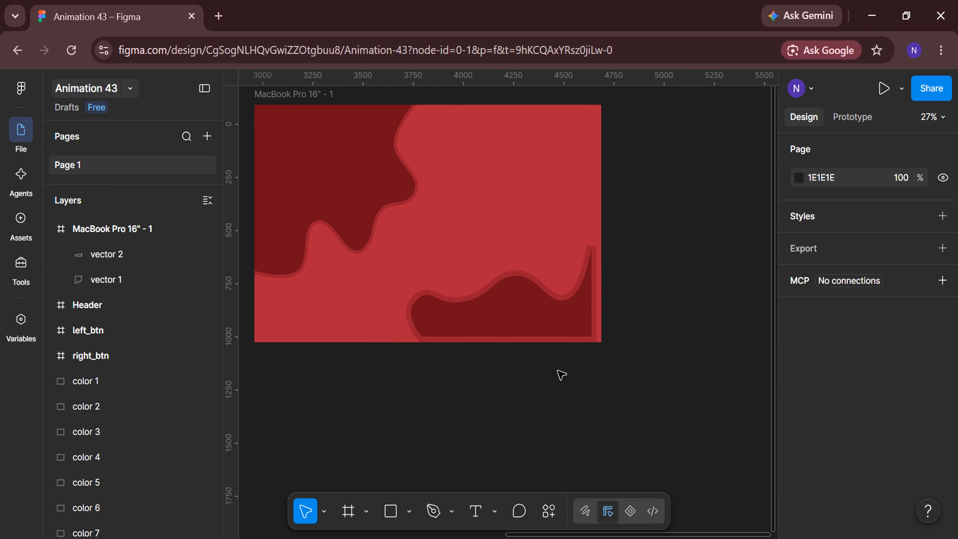
scroll(560, 374, "up", 2)
left_click(567, 358)
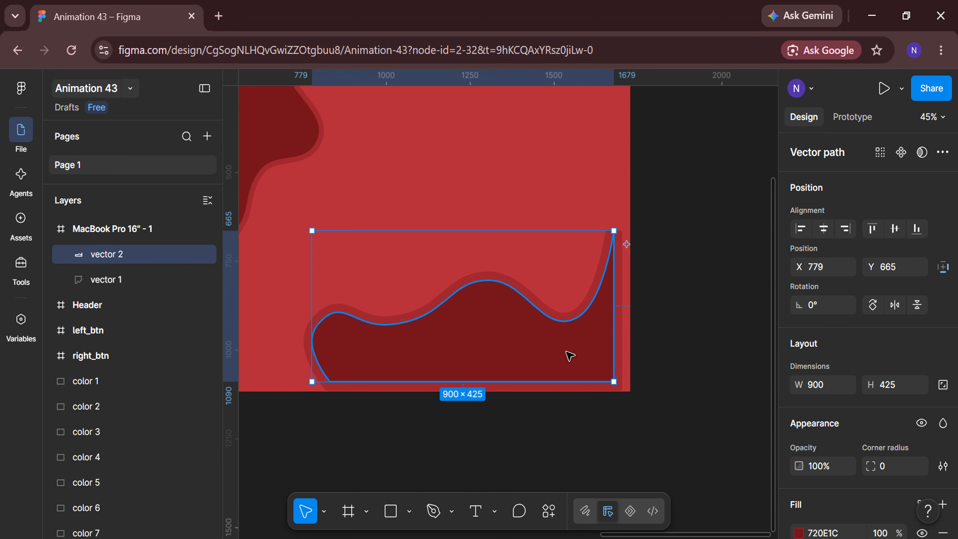
left_click(920, 230)
Nudge vector 2 rightwards to X 855 so that its straight side extends past the frame's right edge
scroll(726, 313, "up", 1)
key("shift+Right")
key("shift+Right")
key("shift+Right")
key("shift+Right")
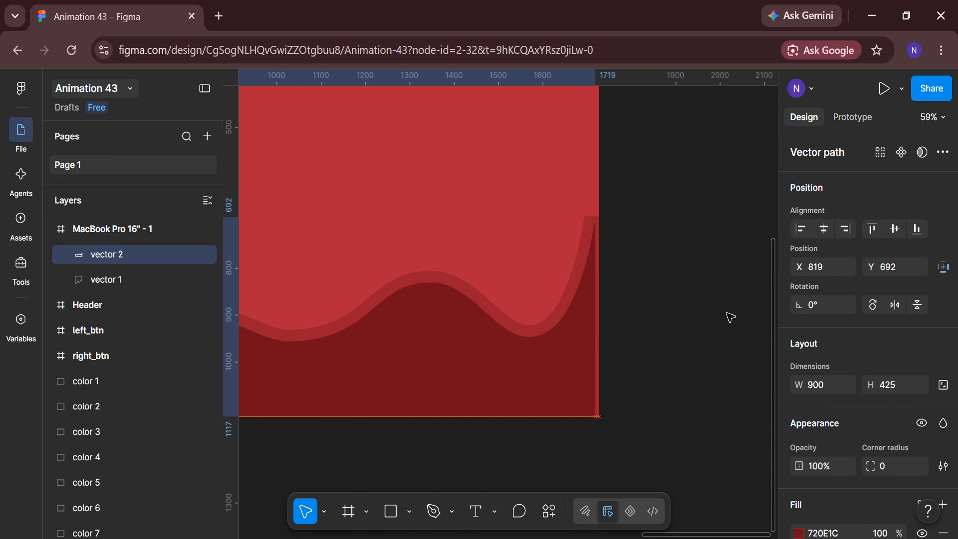
key("shift+Right")
key("shift+Right")
key("shift+Right")
key("shift+Right")
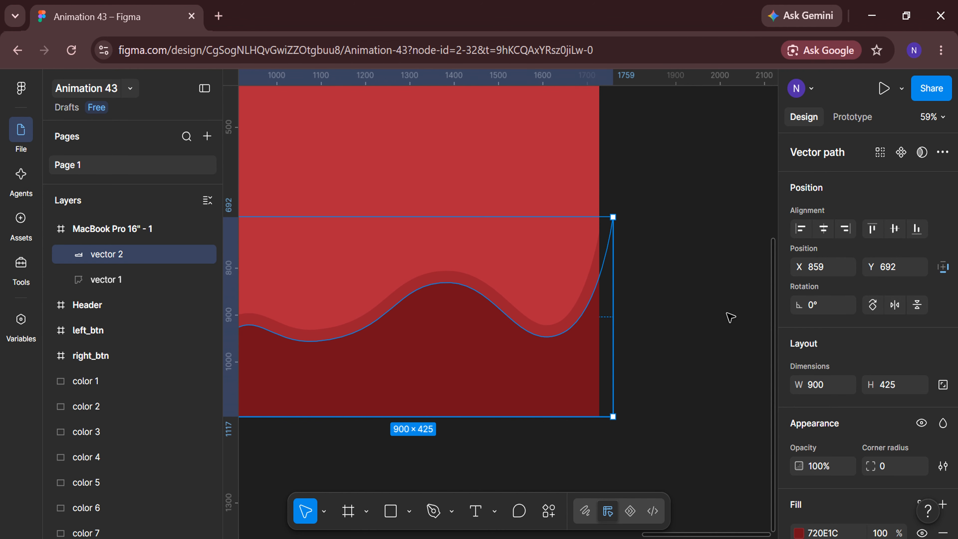
key("Return")
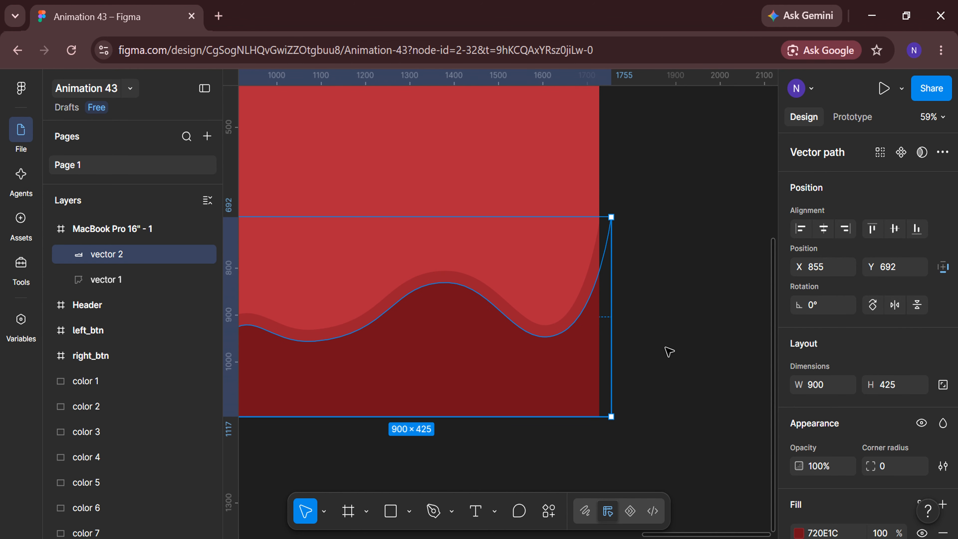
left_click(665, 348)
Move the Header frame into the MacBook Pro 16" frame along its top edge, at about X 17, Y 23
scroll(665, 348, "down", 4)
scroll(648, 361, "left", 4)
scroll(480, 419, "left", 3)
scroll(480, 419, "down", 1)
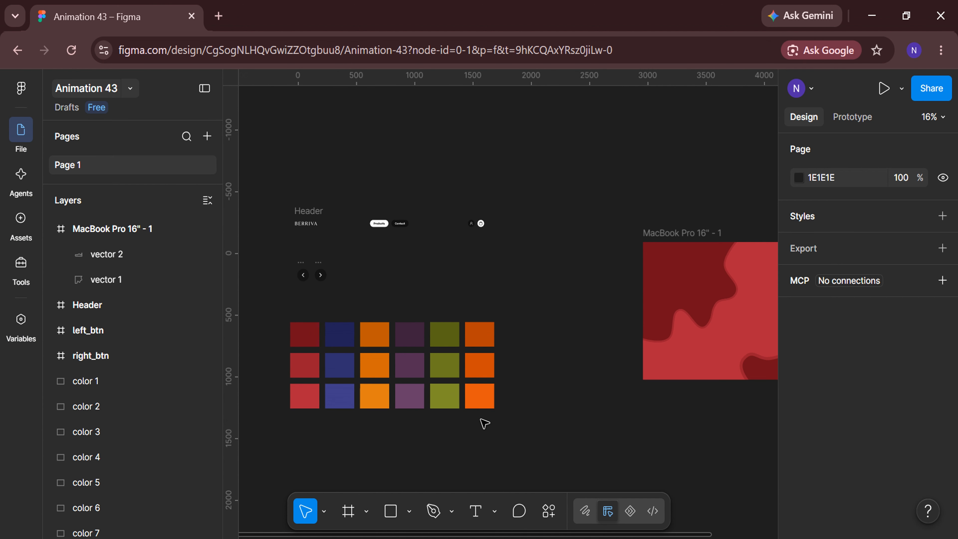
left_click_drag(312, 207, 645, 196)
scroll(662, 288, "up", 5)
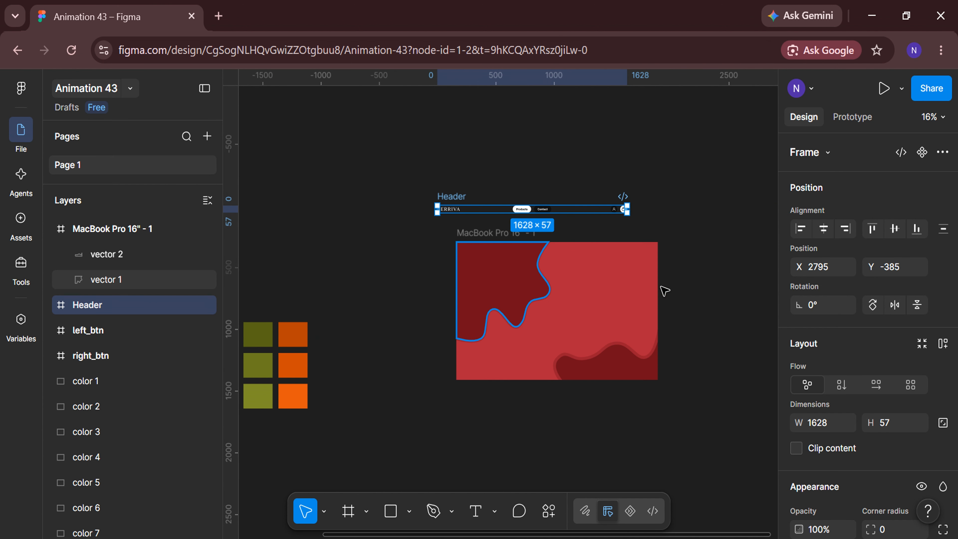
left_click_drag(540, 190, 558, 289)
scroll(550, 310, "up", 3)
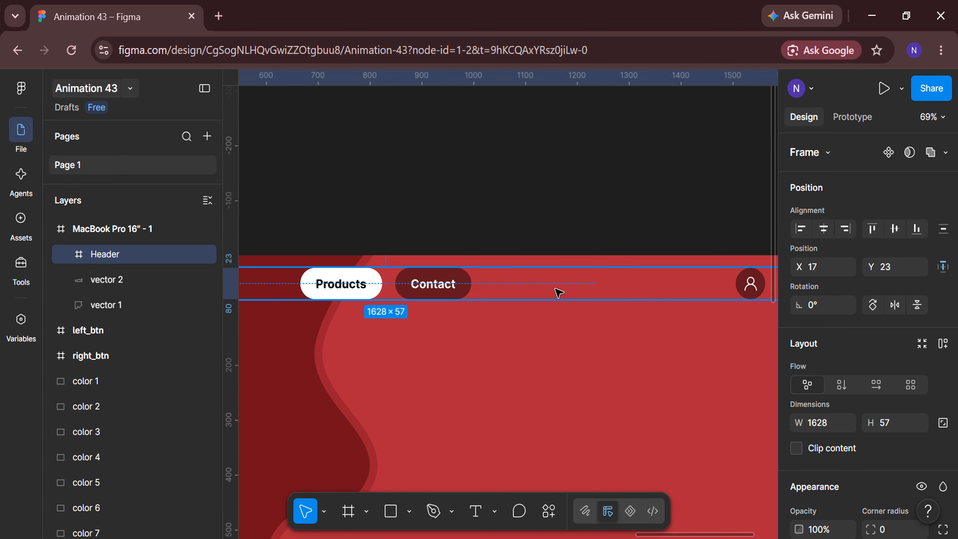
Centre the Header horizontally in the frame at X 50 and bring it slightly closer to the top edge
scroll(724, 263, "down", 3)
left_click(823, 231)
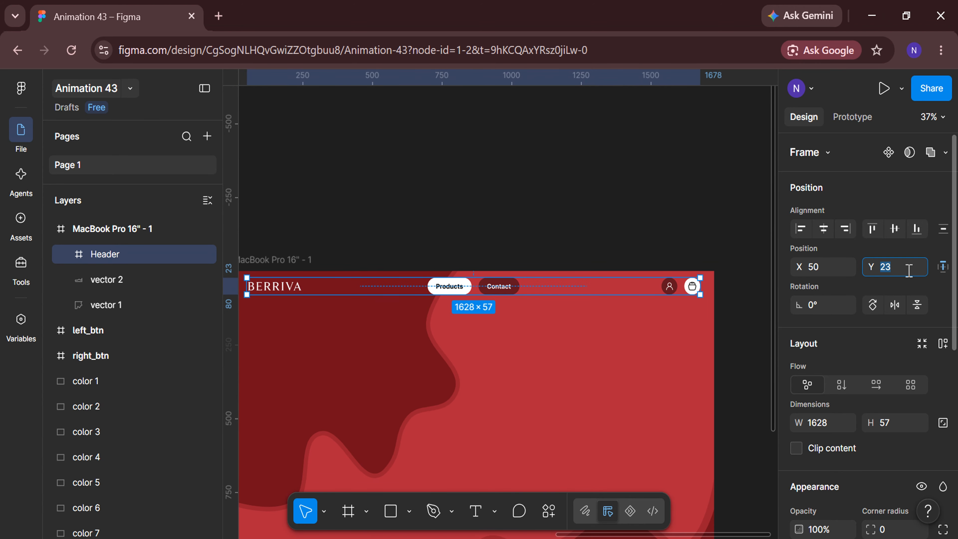
key("Return")
left_click(690, 214)
Add a text line reading "a spoonful of joy with ..." on the red slide below the header, at about X 888, Y 232
scroll(541, 357, "down", 2)
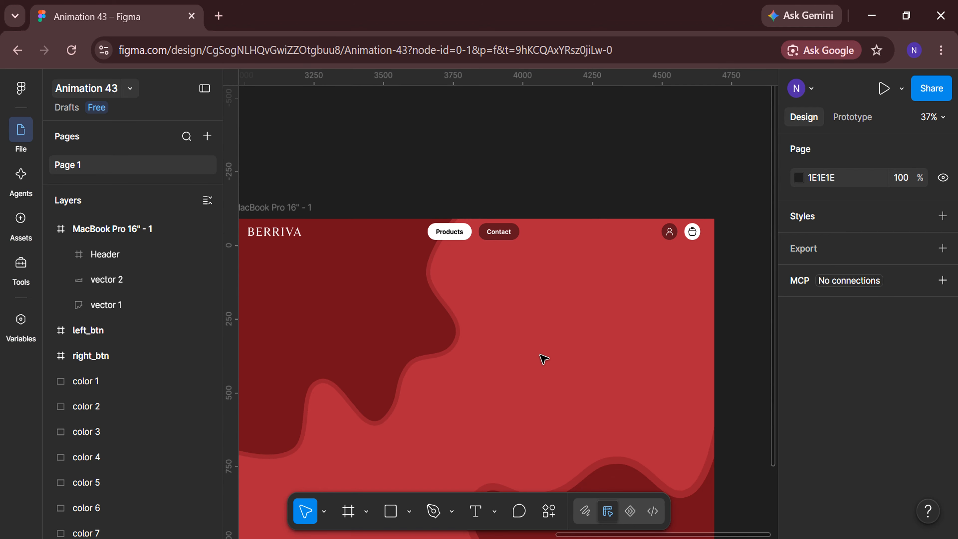
scroll(537, 348, "up", 3)
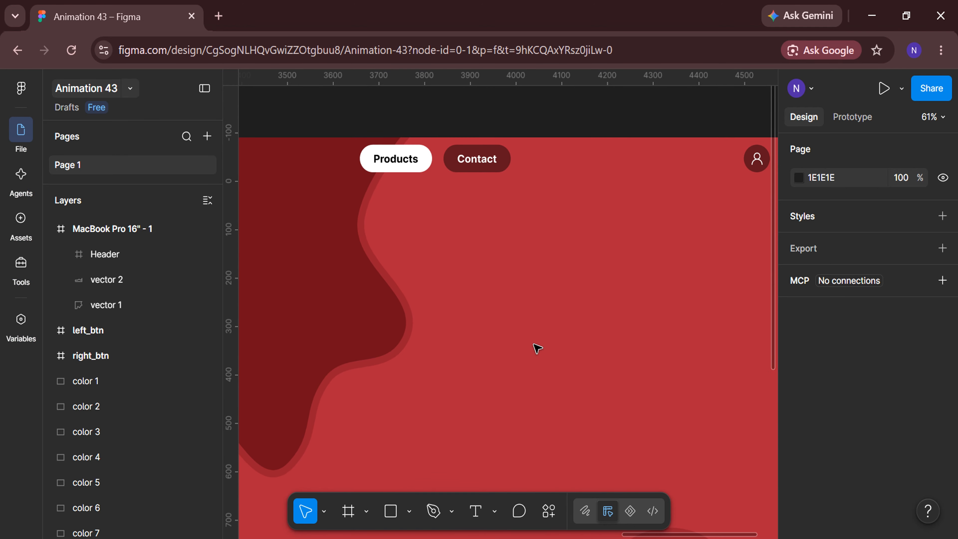
left_click(447, 250)
scroll(447, 250, "up", 3)
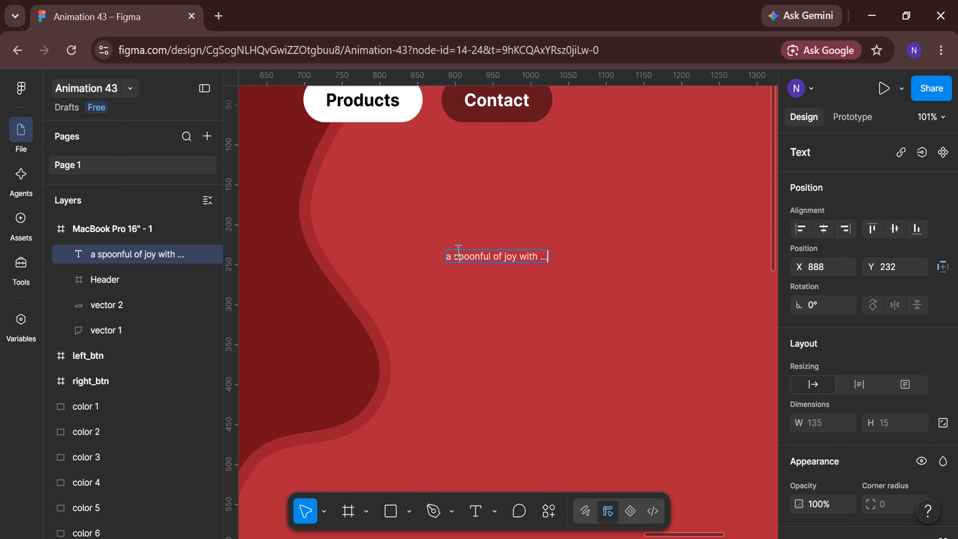
Set the spoonful tagline's font size to 25 and its letter case to title case
scroll(853, 345, "down", 5)
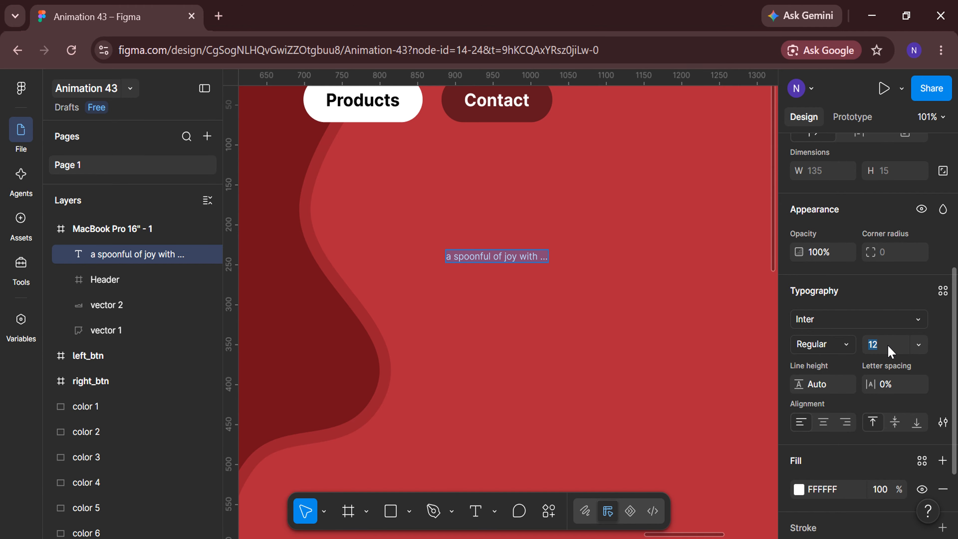
key("Return")
left_click(943, 422)
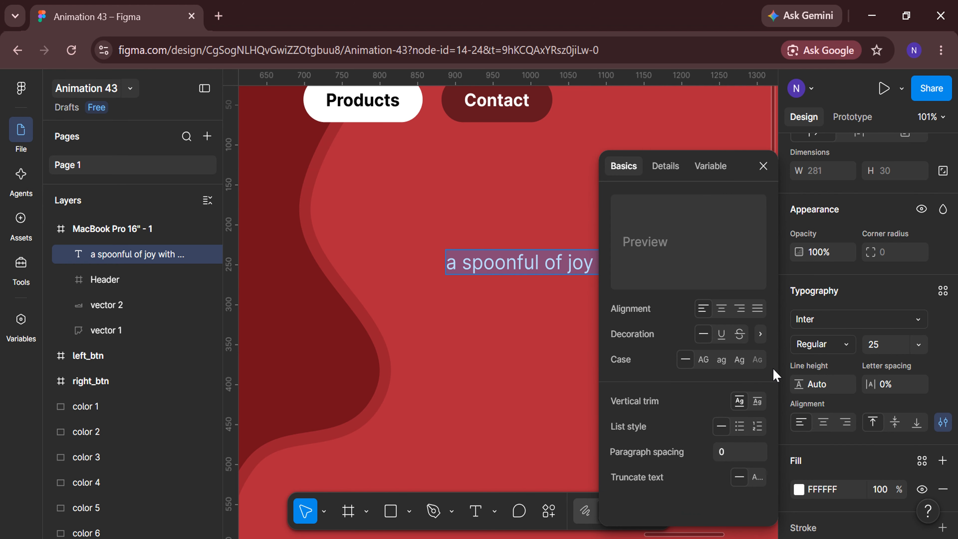
left_click(739, 359)
scroll(516, 357, "right", 3)
left_click(763, 166)
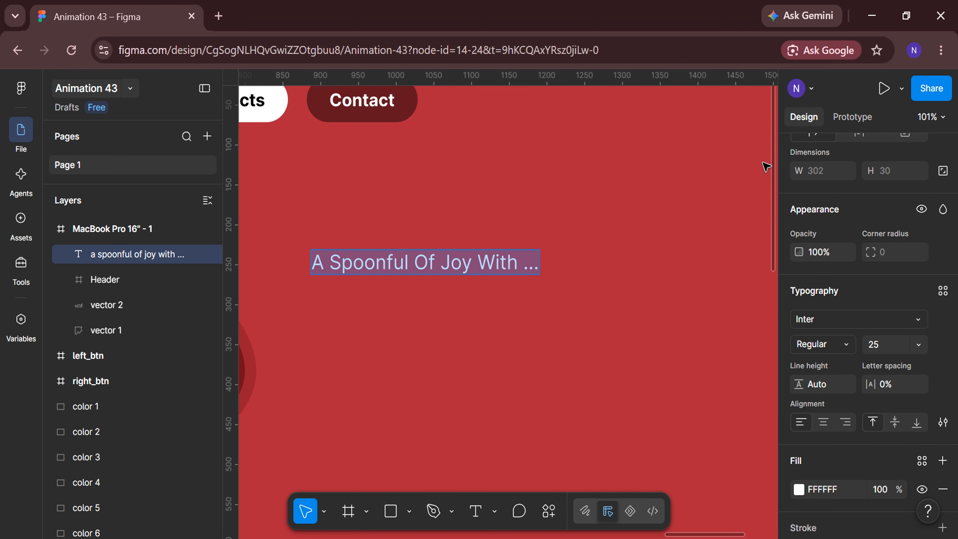
Position the spoonful tagline at X 900, Y 210 and deselect it
scroll(551, 337, "down", 2)
scroll(847, 308, "up", 5)
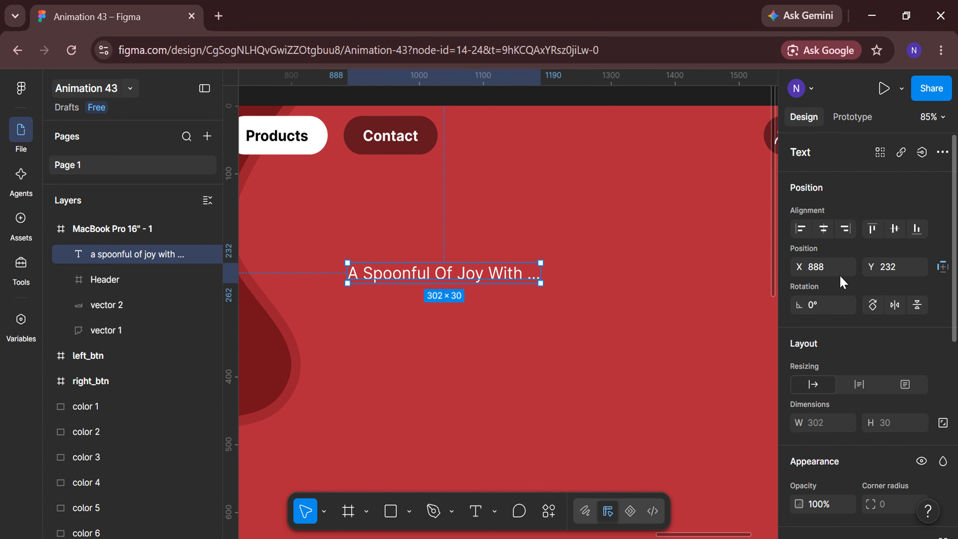
key("Return")
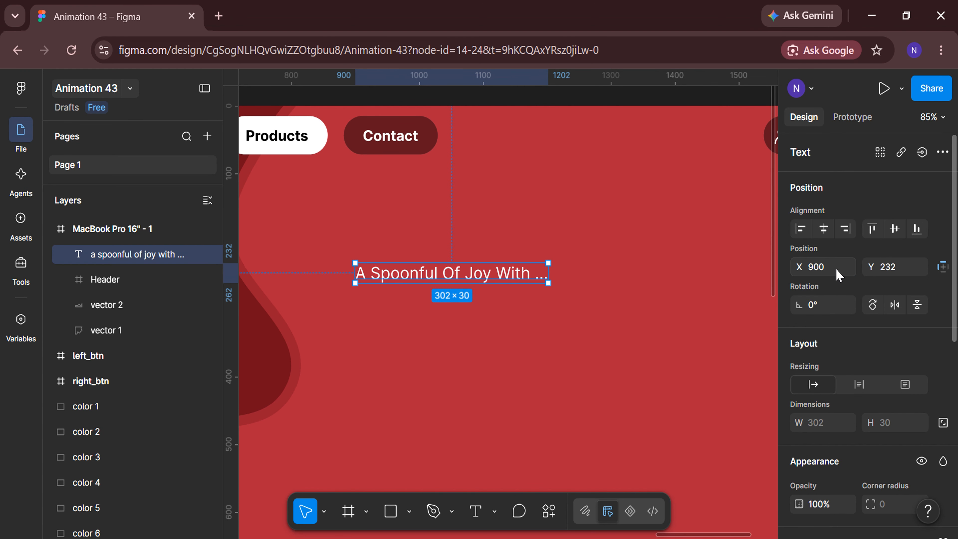
key("Return")
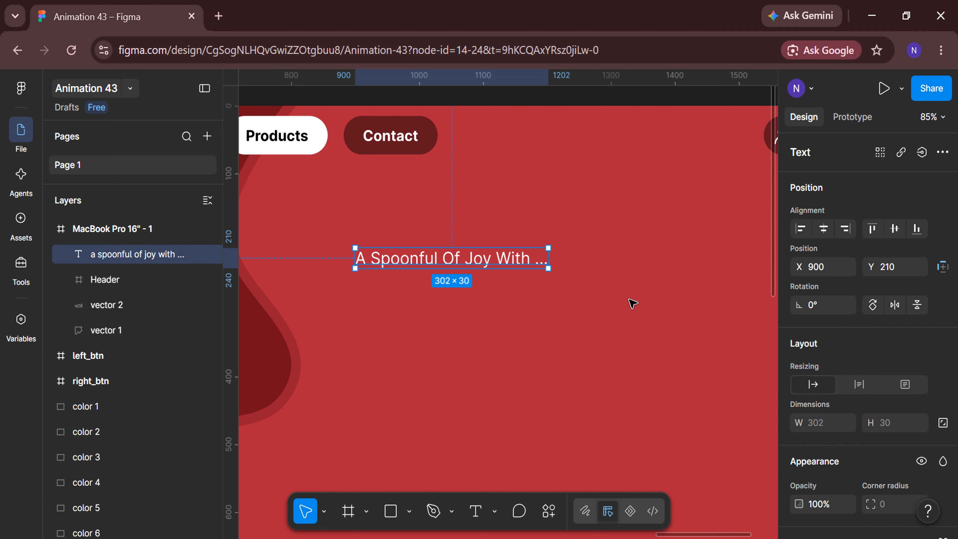
left_click(630, 301)
Add a text object reading "Strawberry" on the empty canvas beside the red slide's right edge, at X 5072, Y 48
scroll(629, 301, "down", 3)
scroll(630, 300, "right", 7)
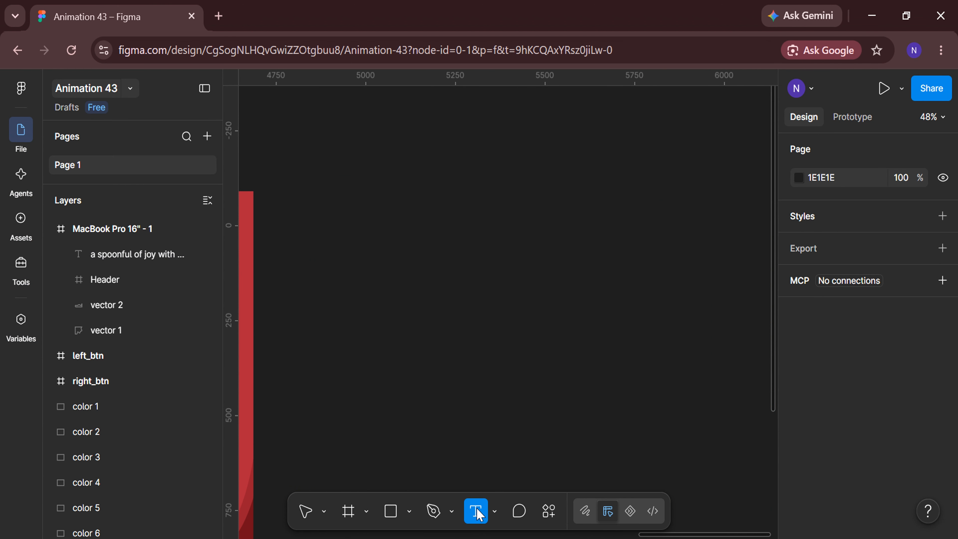
left_click(391, 243)
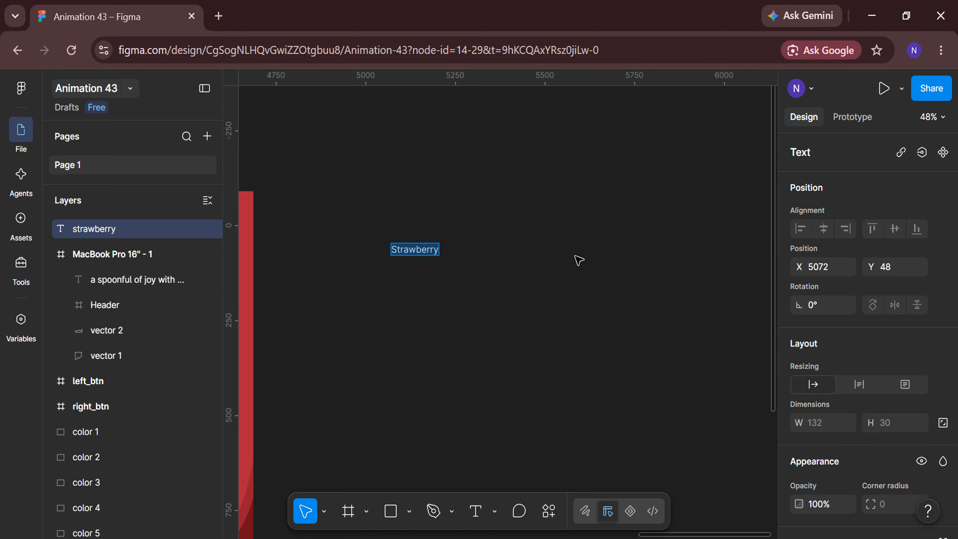
Format the Strawberry text in Atma SemiBold at font size 100
scroll(851, 345, "down", 5)
left_click(910, 394)
type("atm")
key("Return")
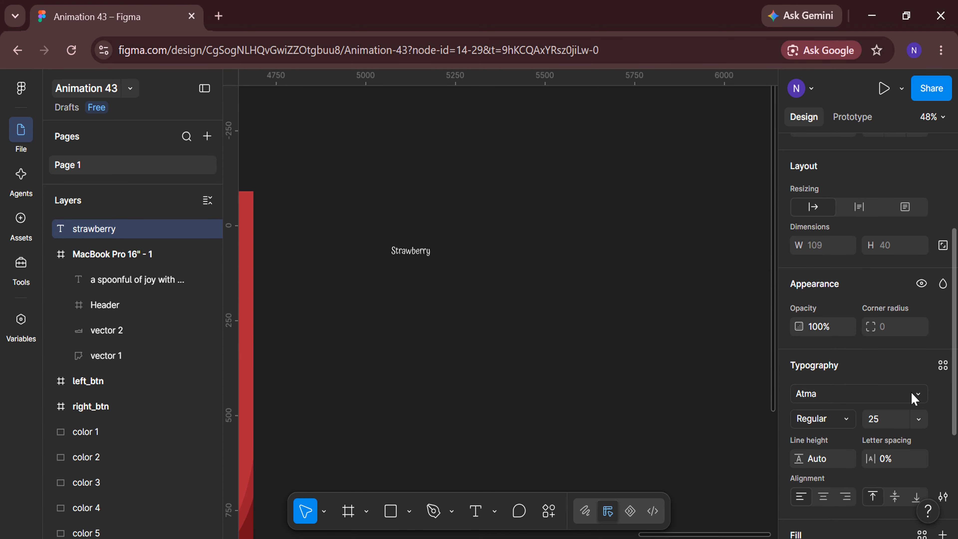
left_click(846, 421)
left_click(847, 458)
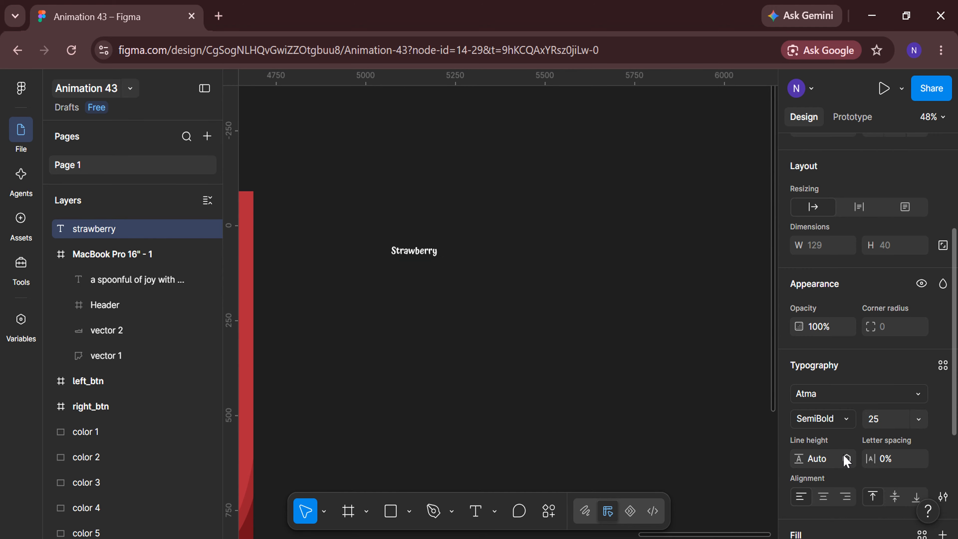
left_click(899, 425)
type("100")
key("Return")
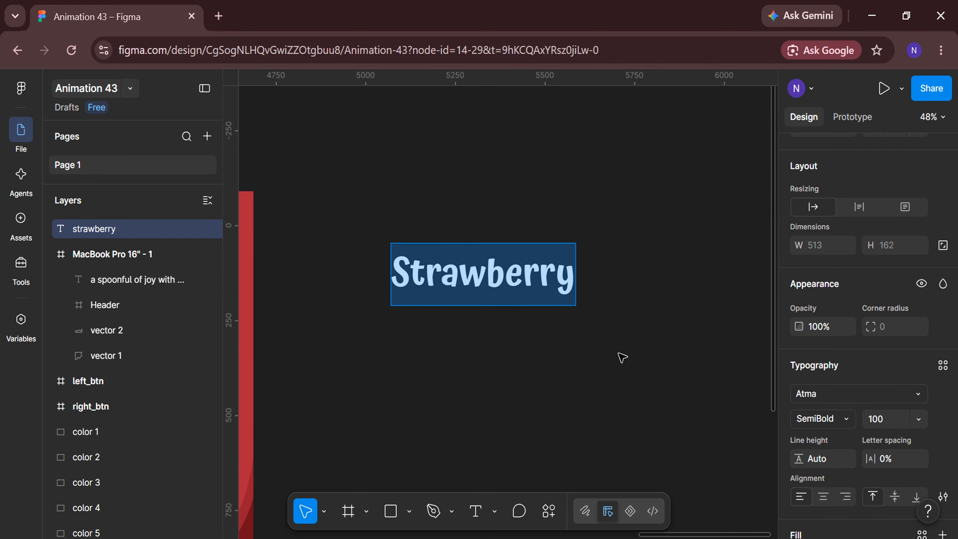
Extend the Strawberry text so that it reads "Strawberry Jam"
left_click(620, 356)
double_click(566, 285)
left_click(570, 282)
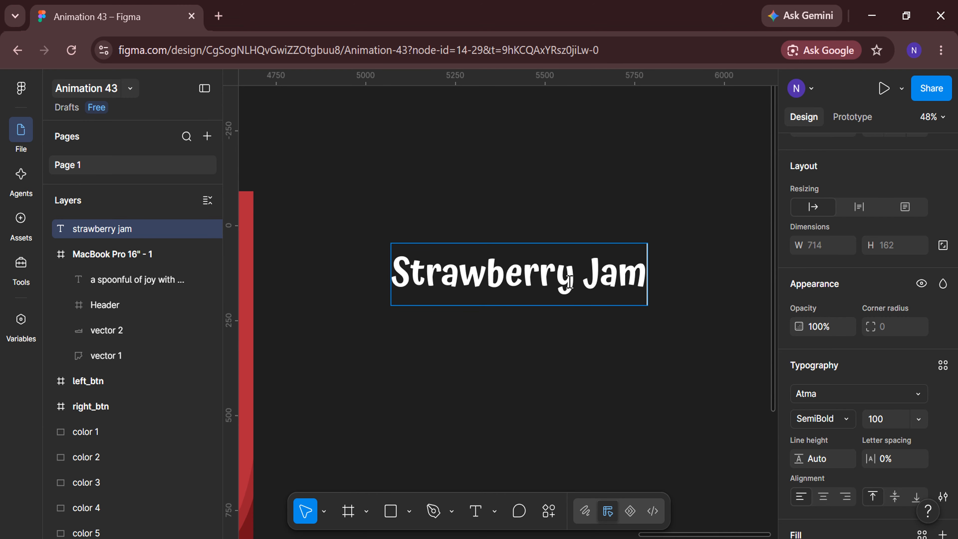
key("Escape")
Duplicate the Strawberry Jam text beside the original at about X 5923 and change the copy to "Blueberry Jam"
scroll(536, 347, "down", 3)
scroll(536, 347, "right", 4)
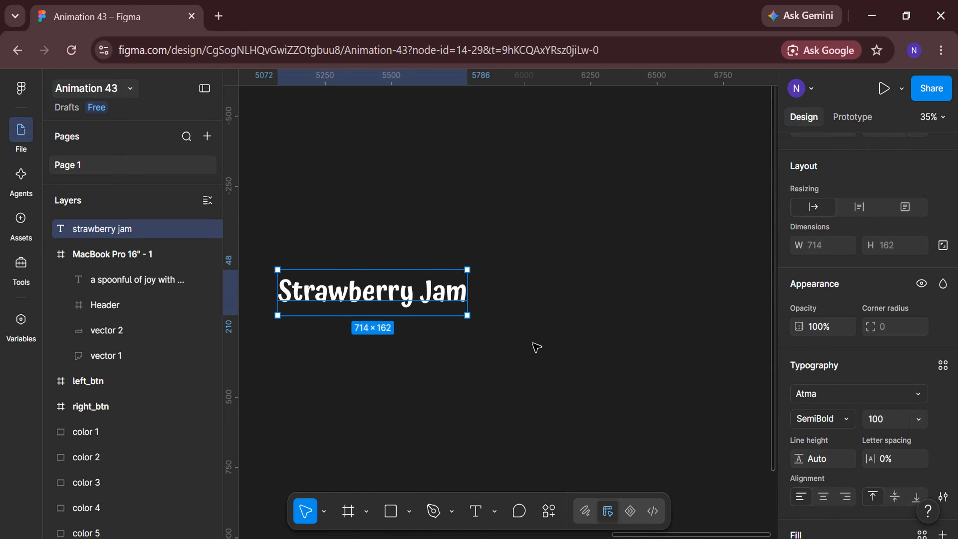
left_click_drag(388, 295, 614, 295)
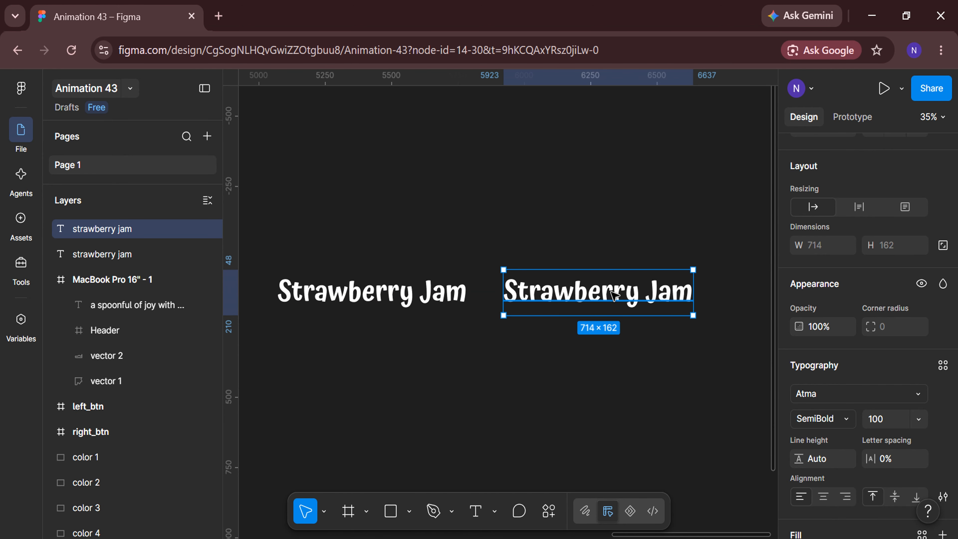
double_click(613, 294)
type("Blueberry")
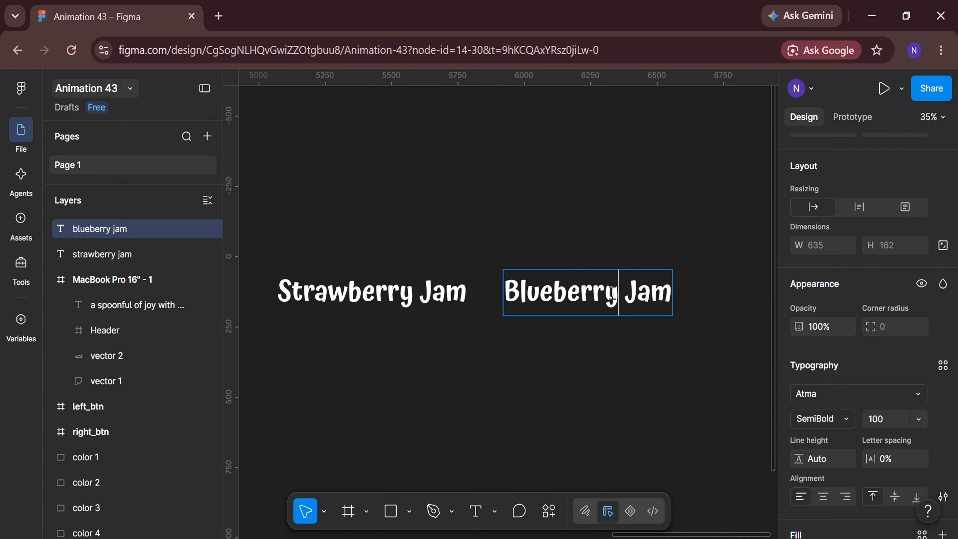
key("Escape")
Duplicate the Blueberry Jam text further along the row at about X 6727 and reword the copy as "Mango Jam"
scroll(507, 334, "right", 5)
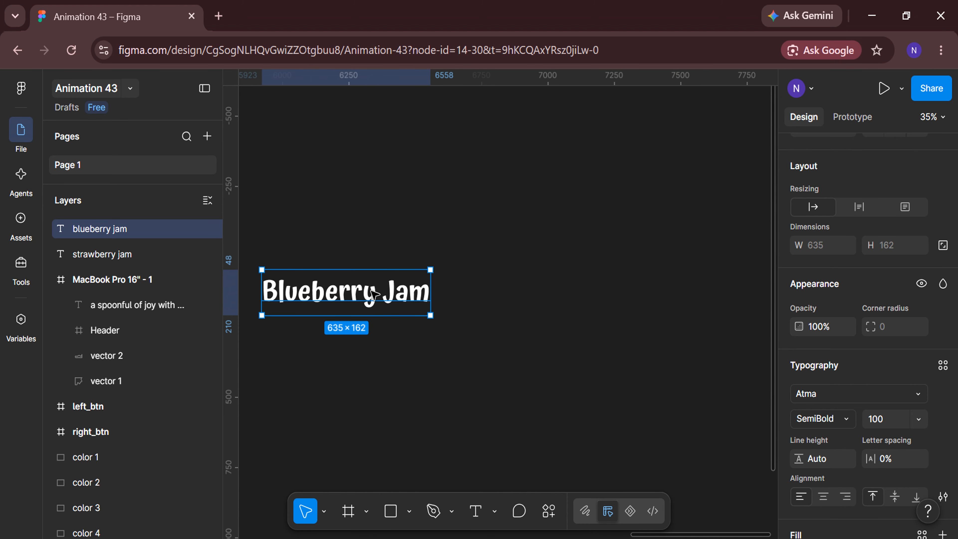
left_click_drag(373, 294, 587, 295)
double_click(585, 295)
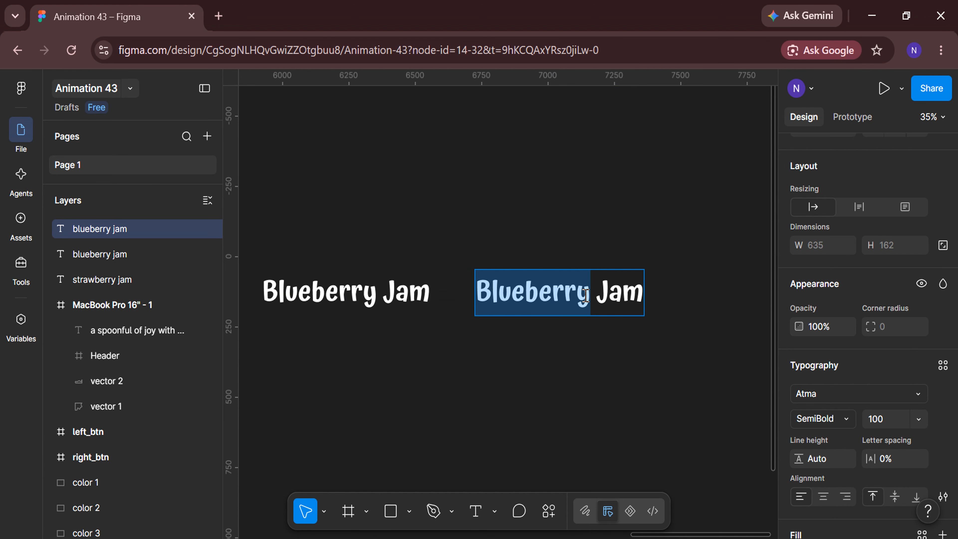
key("BackSpace")
type("Mango")
key("Escape")
Duplicate the Mango Jam text further along the row at about X 7412 and reword the copy as "Fig Jam"
scroll(586, 366, "right", 4)
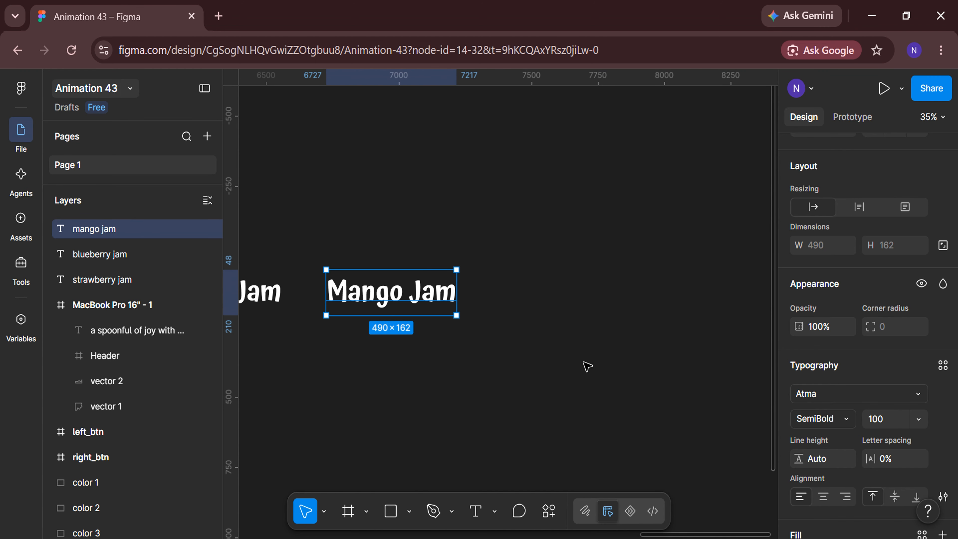
left_click_drag(422, 294, 603, 293)
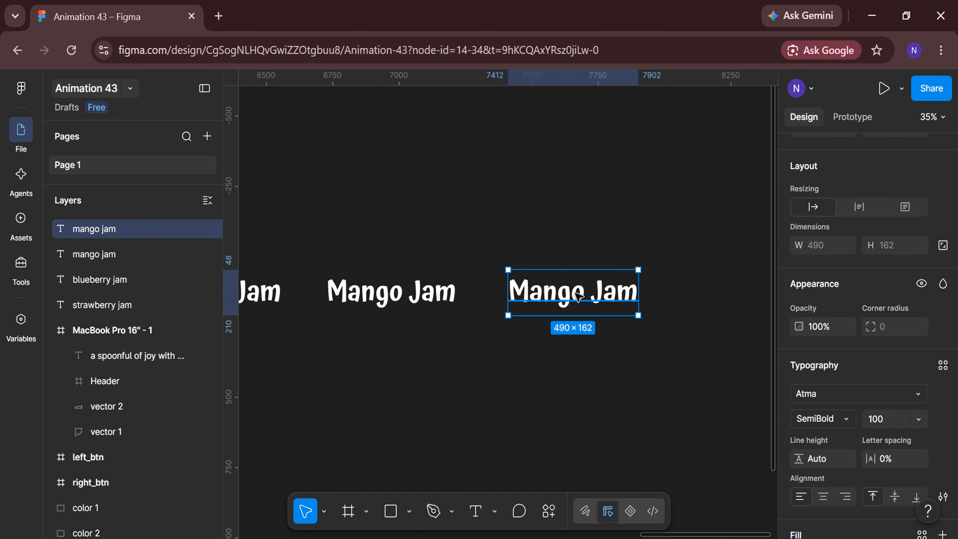
double_click(576, 295)
double_click(576, 295)
key("BackSpace")
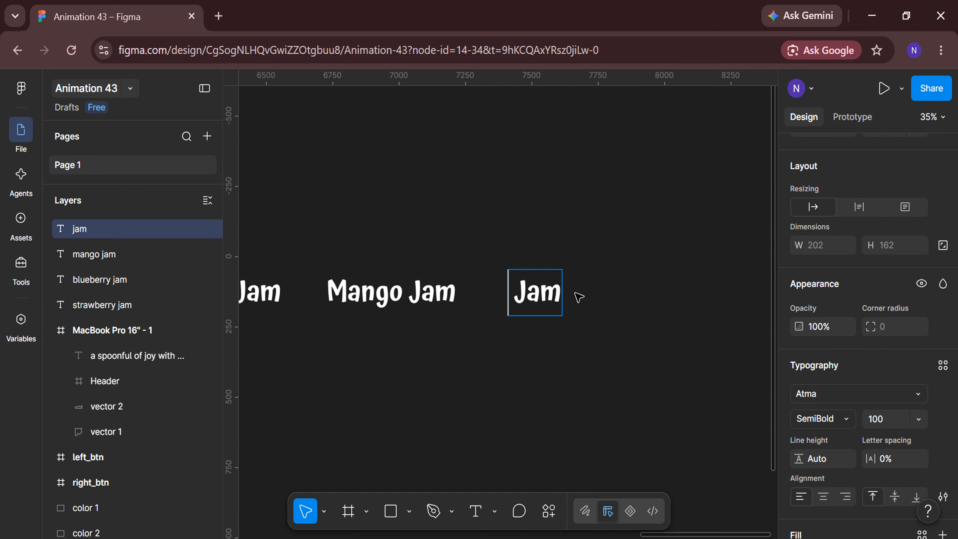
type("Fig")
key("Escape")
Duplicate the Fig Jam text further along the row at about X 7954 and reword the copy as "Kiwi Jam"
scroll(443, 298, "right", 4)
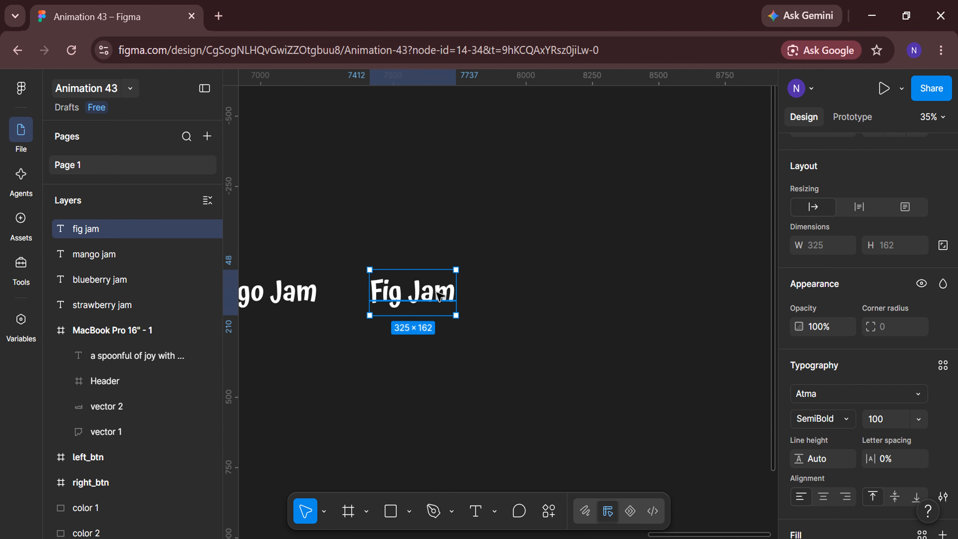
left_click_drag(439, 294, 583, 294)
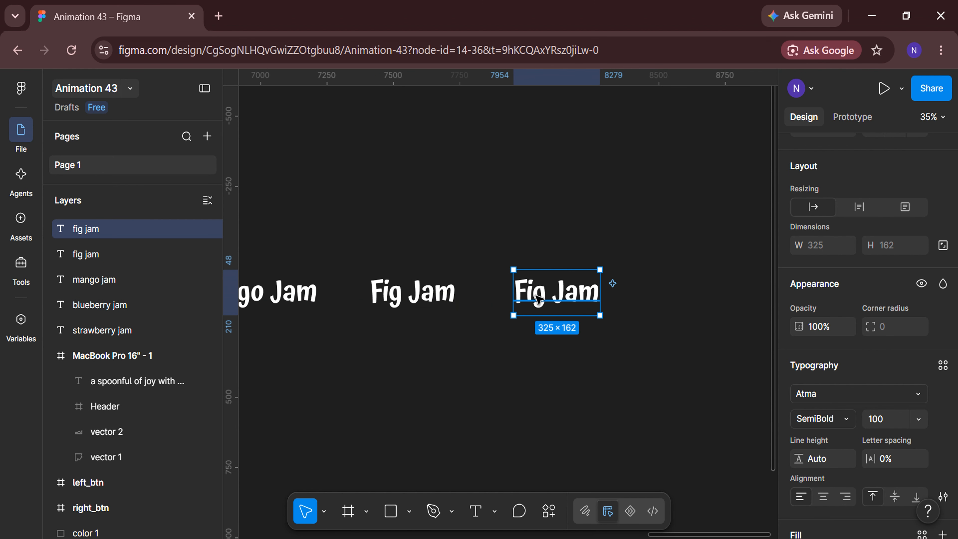
double_click(538, 299)
double_click(538, 299)
type("Kiwi")
key("Escape")
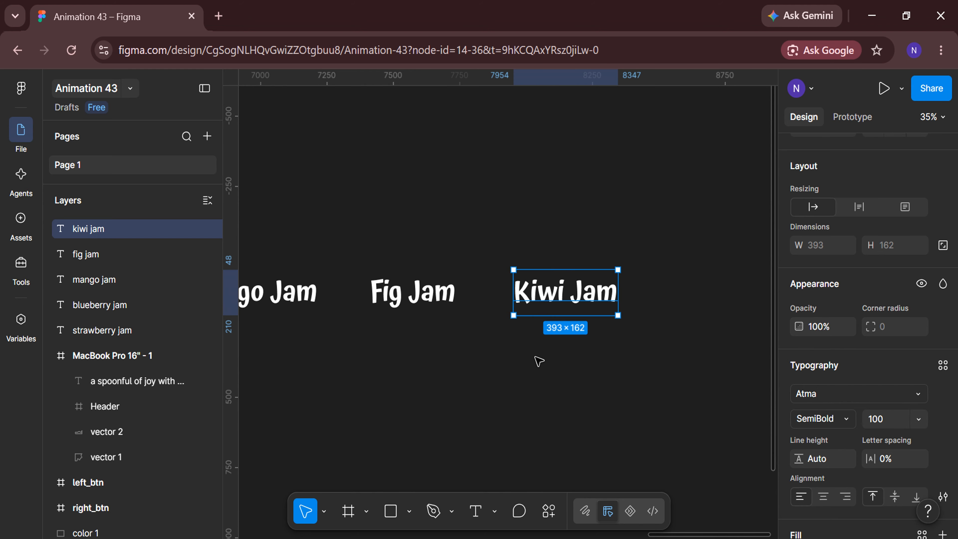
Duplicate the Kiwi Jam text at about X 8495, reword the copy as "Orange Jam" and deselect it
scroll(538, 362, "right", 4)
left_click_drag(417, 291, 561, 291)
double_click(548, 290)
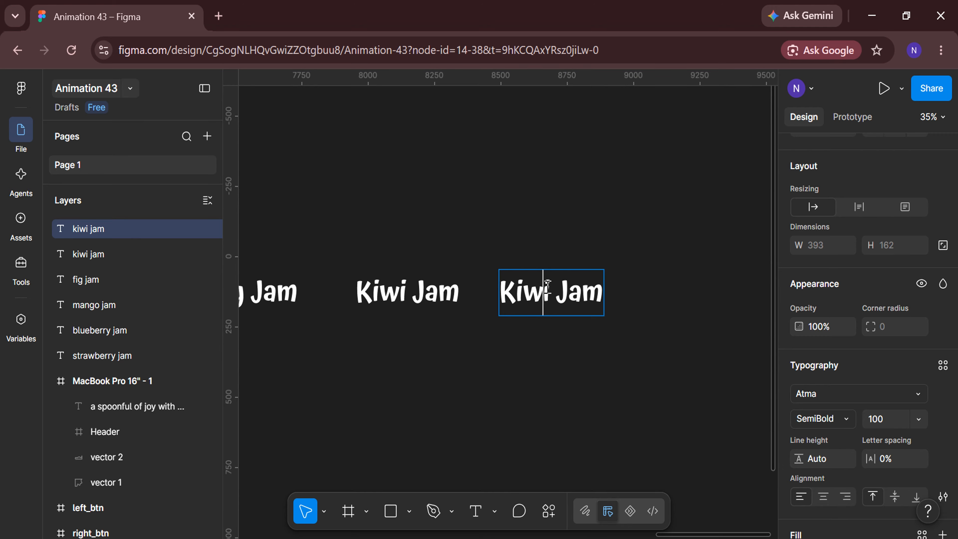
double_click(547, 287)
type("oran")
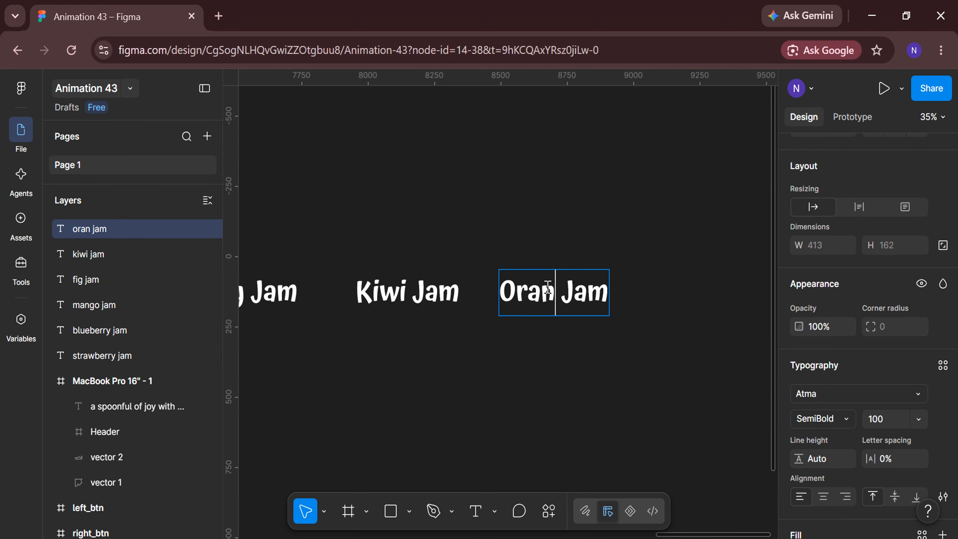
type("ge")
left_click(523, 366)
left_click(523, 366)
Reorder the layers so that strawberry jam is topmost, with blueberry jam directly beneath it
scroll(524, 366, "down", 3)
scroll(523, 365, "left", 4)
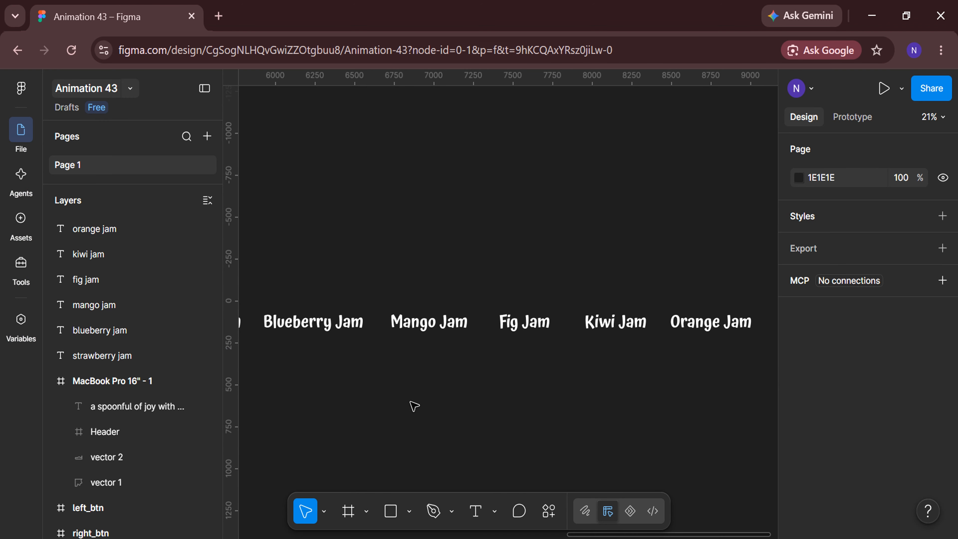
scroll(413, 404, "down", 2)
scroll(340, 392, "left", 2)
left_click_drag(141, 361, 120, 215)
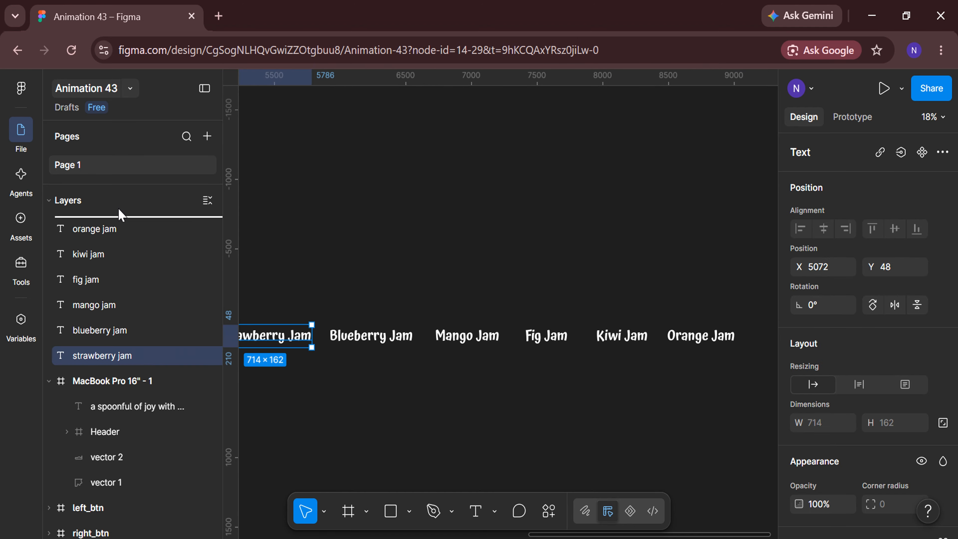
left_click_drag(113, 356, 113, 242)
Reorder the remaining jam layers beneath blueberry jam as mango, fig, kiwi and orange
left_click(120, 358)
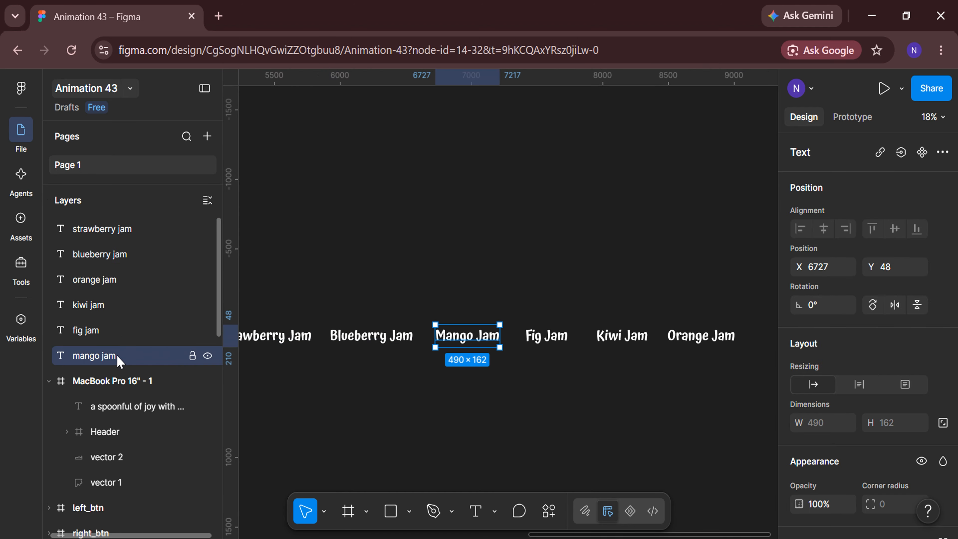
left_click_drag(109, 277, 109, 275)
left_click_drag(113, 355, 109, 317)
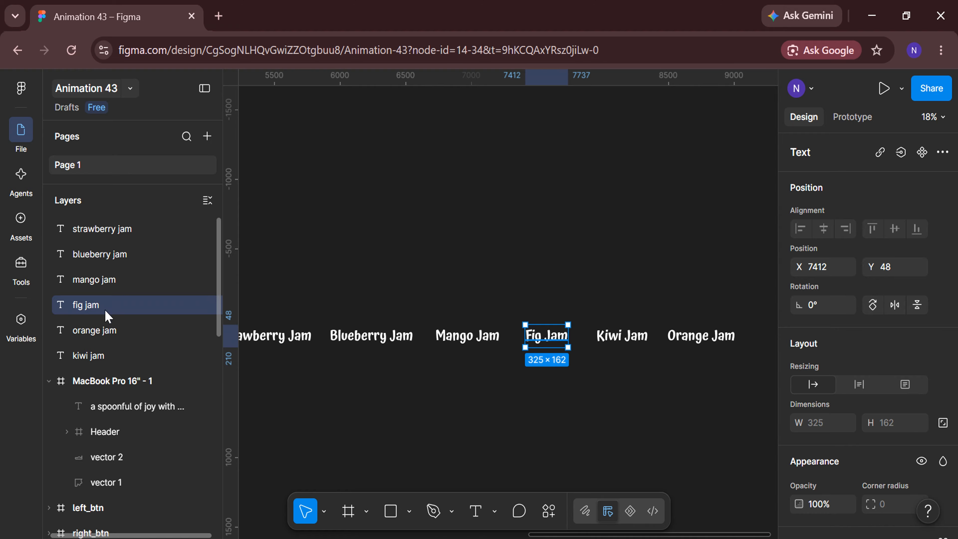
left_click(110, 357)
left_click_drag(107, 355, 115, 327)
Move the orange jam layer beneath kiwi jam and select all six jam text layers
left_click(115, 355)
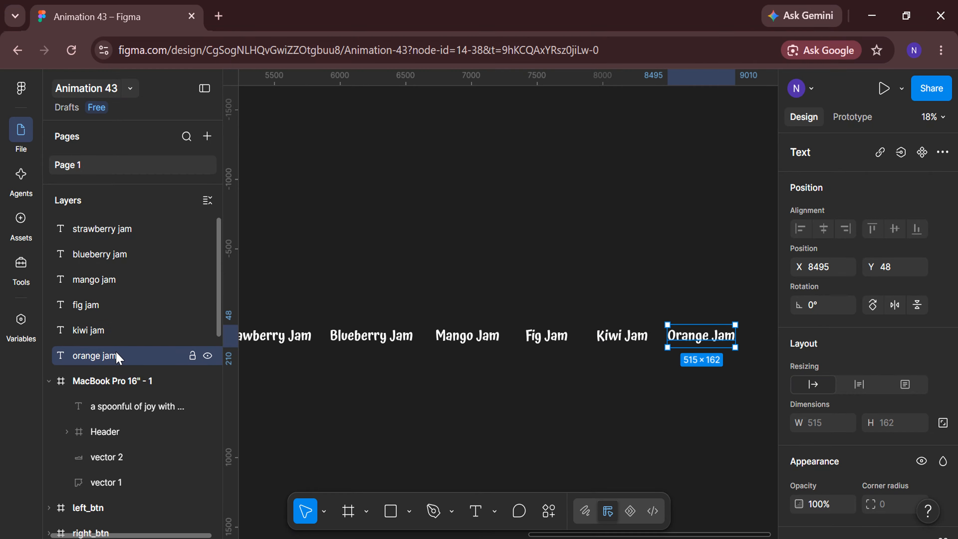
left_click(110, 339, "shift")
left_click(110, 305, "shift")
left_click(105, 281, "shift")
left_click(106, 255, "shift")
left_click(105, 230, "shift")
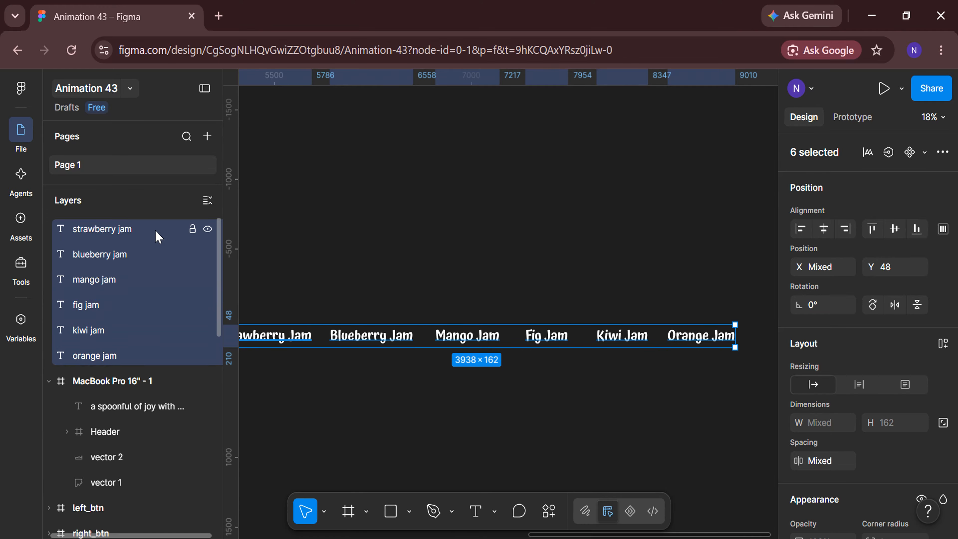
Align the five titles other than strawberry jam on their horizontal centres and move the stack to about X 6368
left_click(158, 237, "shift")
scroll(475, 406, "down", 3)
scroll(604, 339, "left", 1)
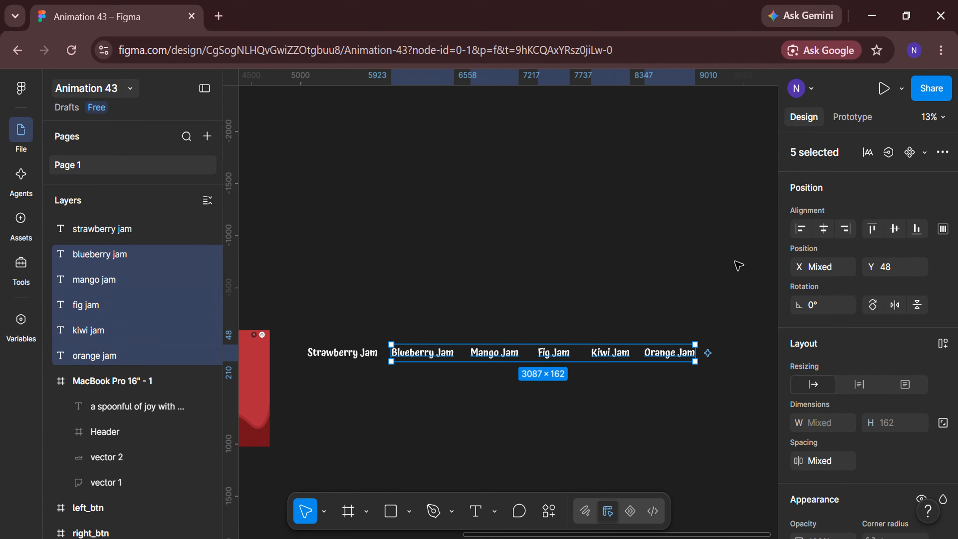
left_click(822, 230)
scroll(492, 389, "up", 2)
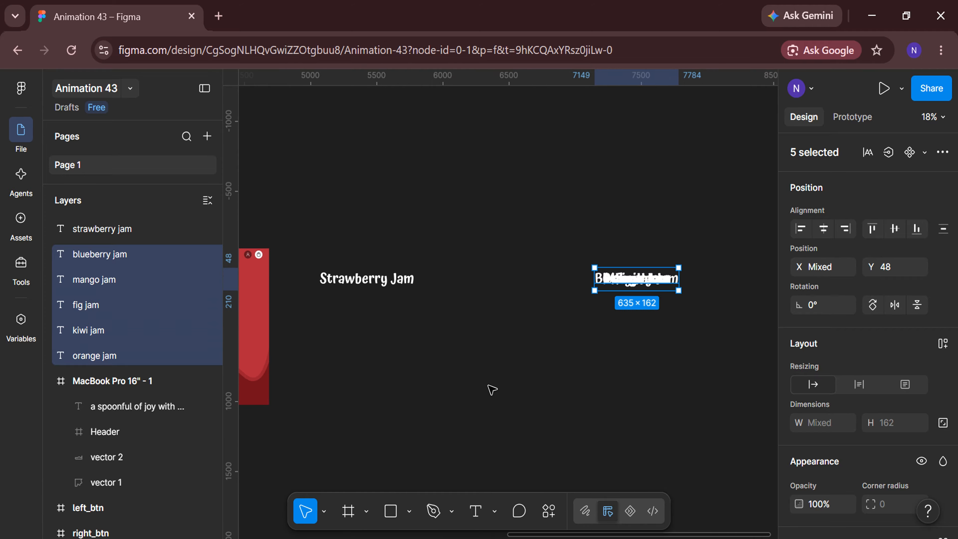
left_click_drag(634, 282, 531, 280)
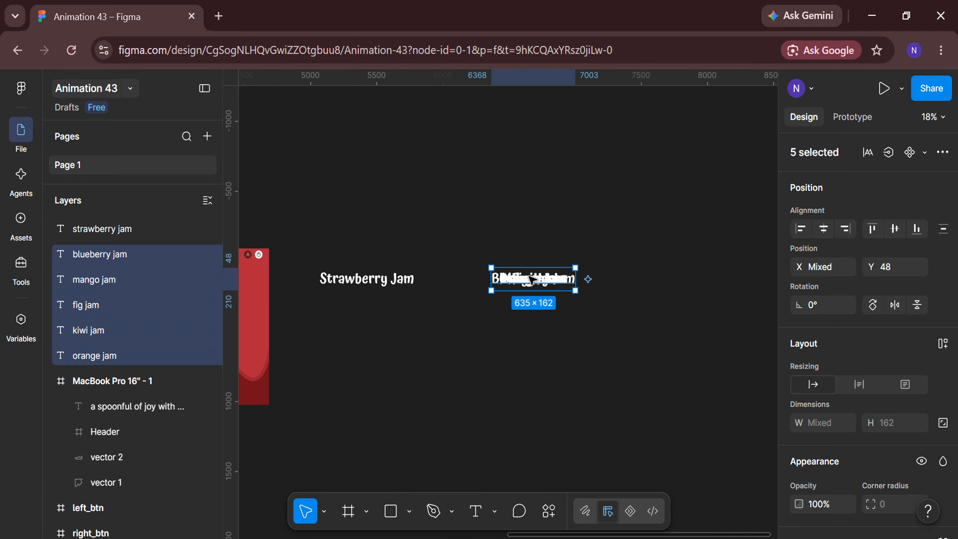
Frame all six jam titles together and rename the frame as "titles"
left_click(166, 238, "shift")
right_click(166, 238)
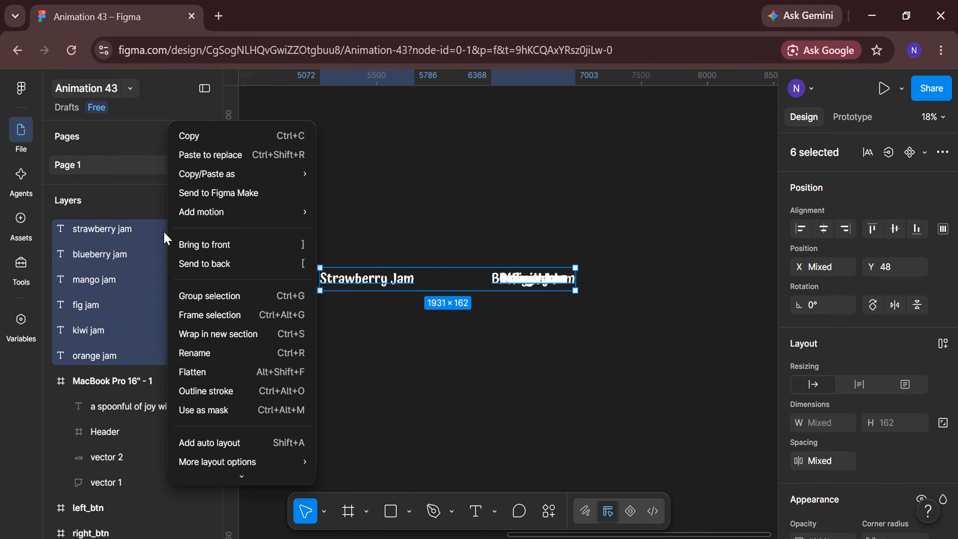
left_click(203, 313)
double_click(140, 236)
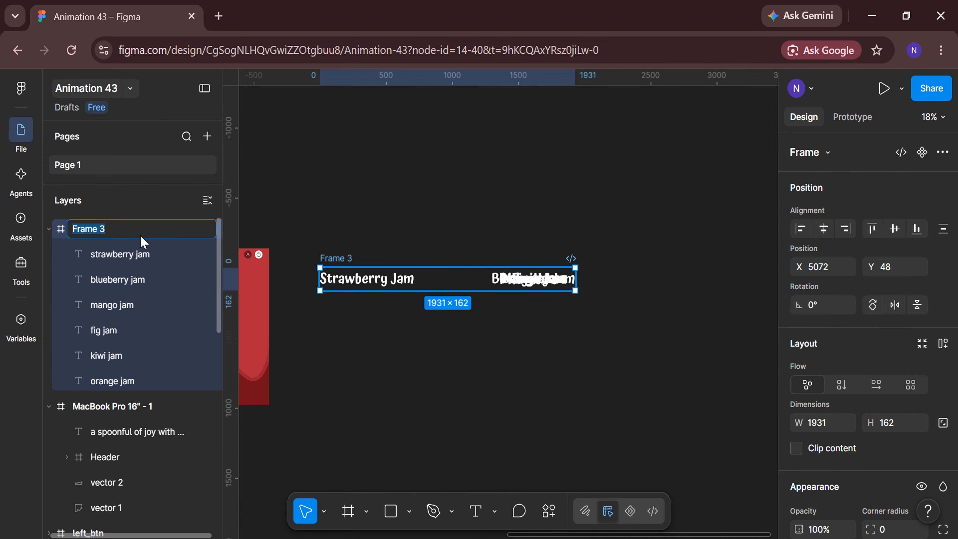
type("titles")
key("Return")
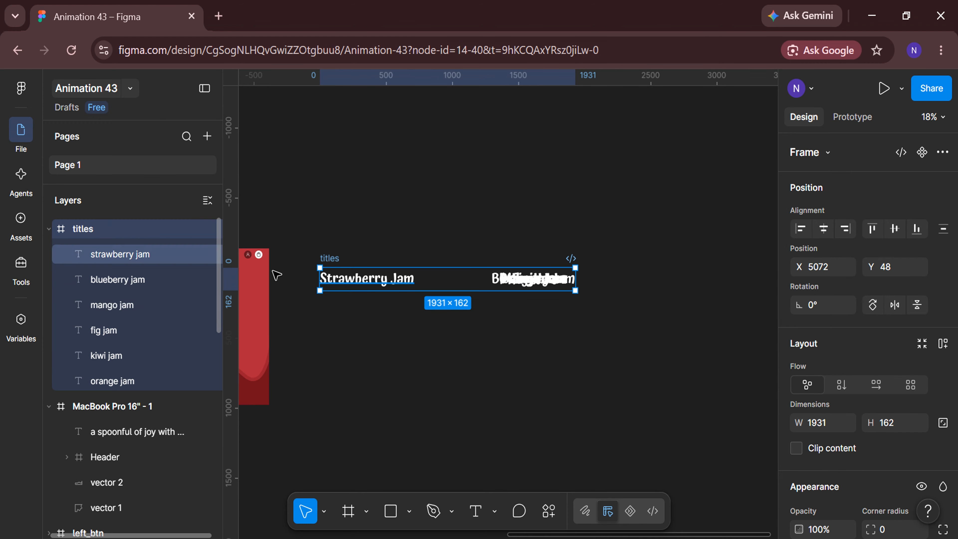
Move the titles frame into the red slide, just below the tagline at about X 892, Y 263
scroll(410, 349, "left", 5)
scroll(406, 340, "up", 3)
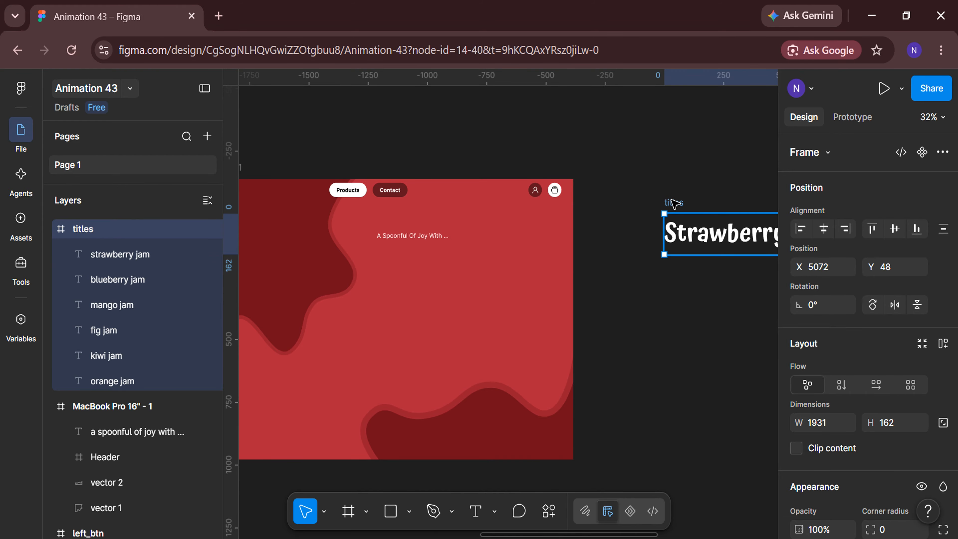
left_click_drag(672, 200, 380, 241)
scroll(407, 256, "up", 3)
left_click_drag(411, 272, 415, 253)
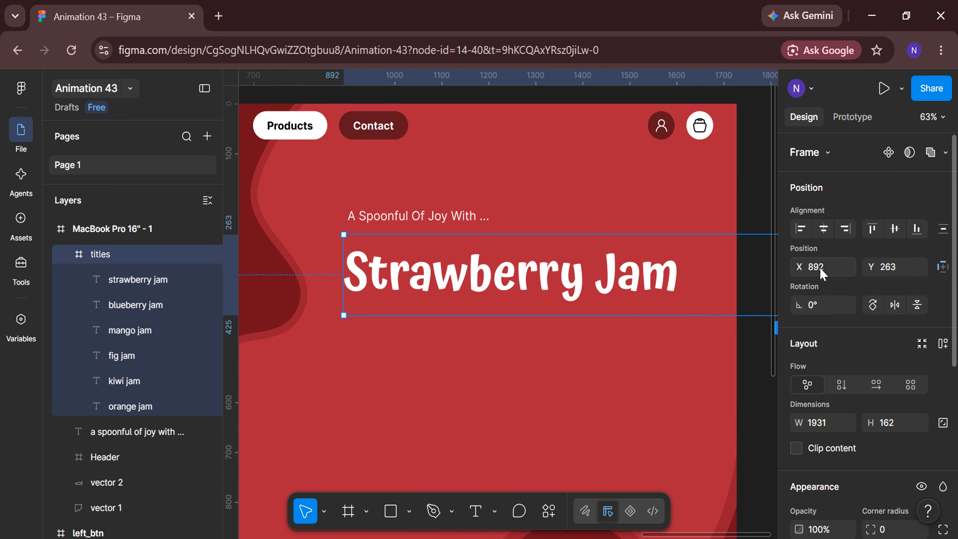
Set the titles frame's position to X 900, Y 240 and deselect it
type("900")
key("Return")
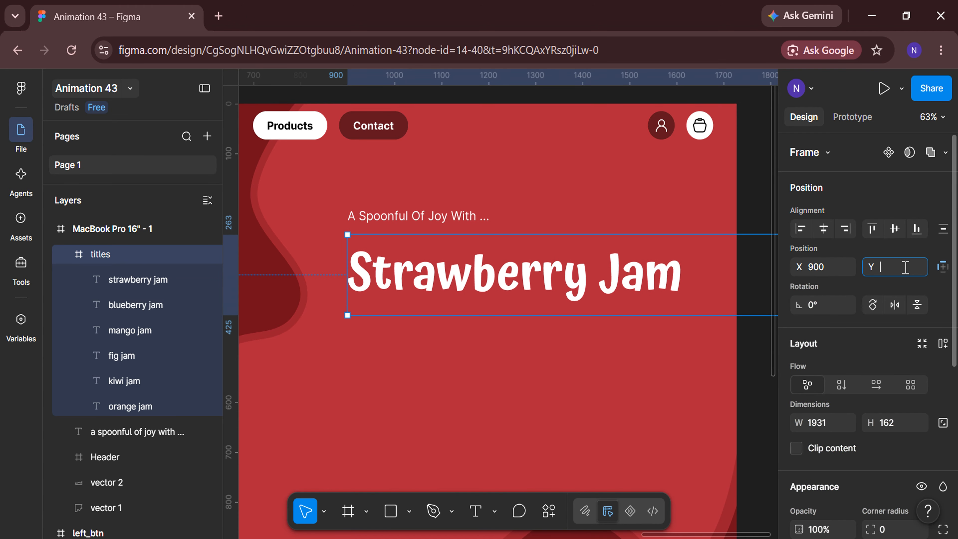
left_click(905, 268)
type("240")
key("Return")
left_click(537, 374)
Add a text reading "Made From" below the Strawberry Jam title at about X 911, Y 455
scroll(536, 375, "down", 1)
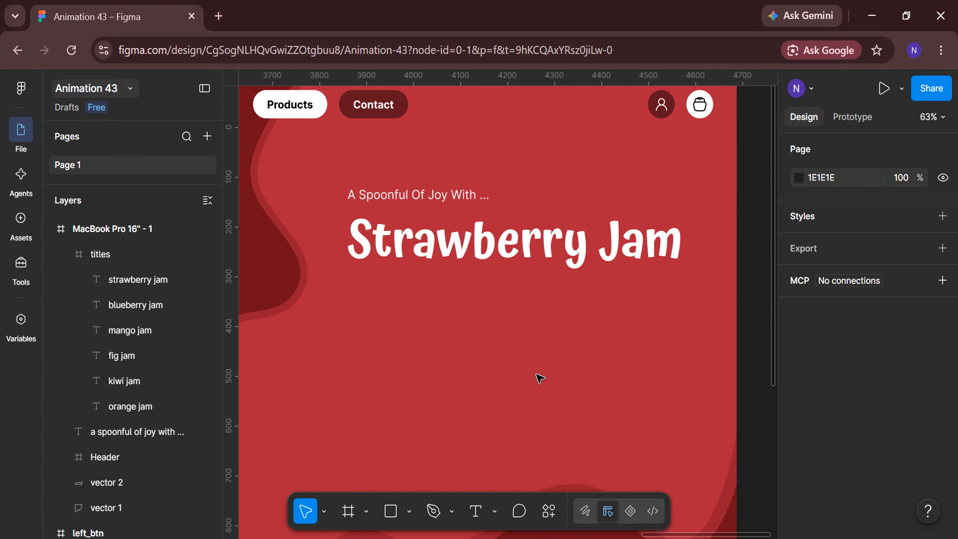
left_click(354, 309)
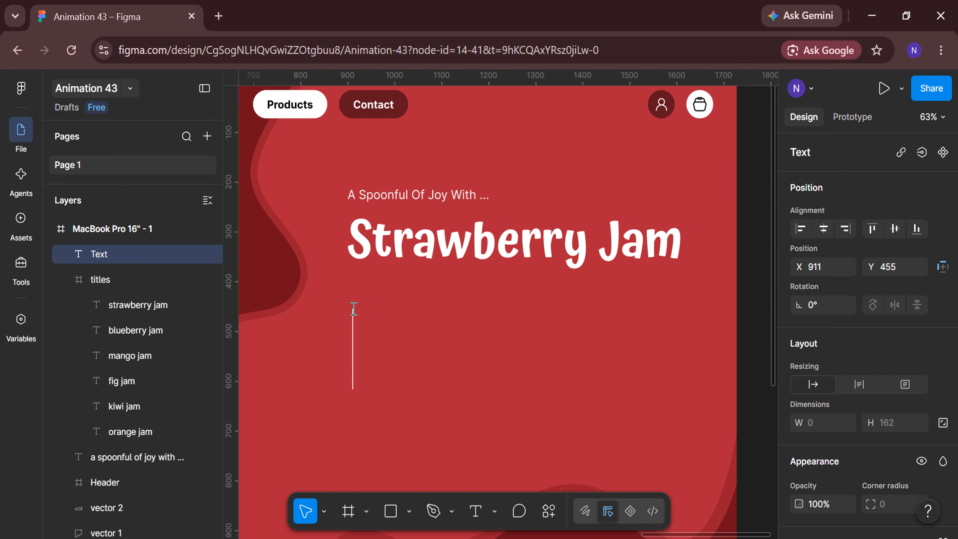
type("made from")
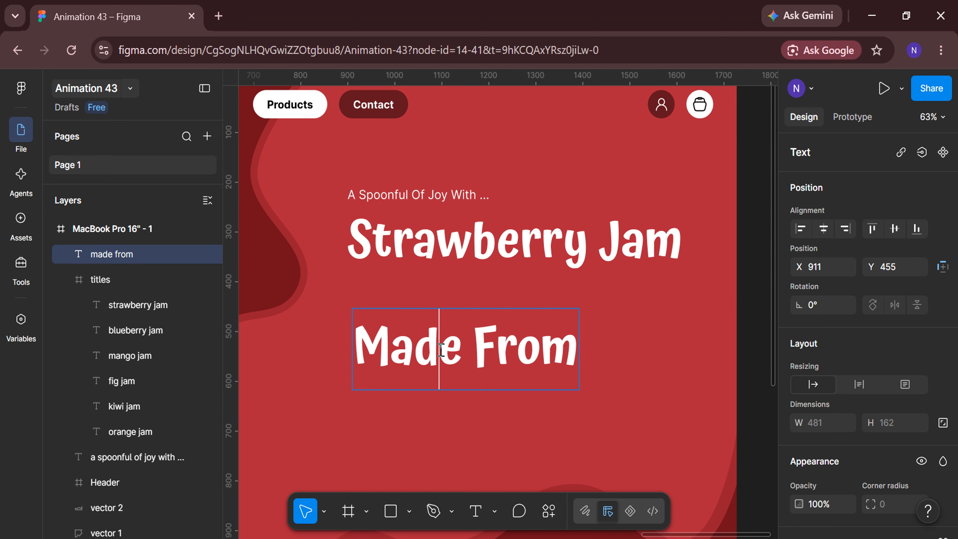
Set the Made From text to Inter Regular at size 24
key("ctrl+a")
scroll(836, 354, "down", 5)
left_click(917, 383)
type("I")
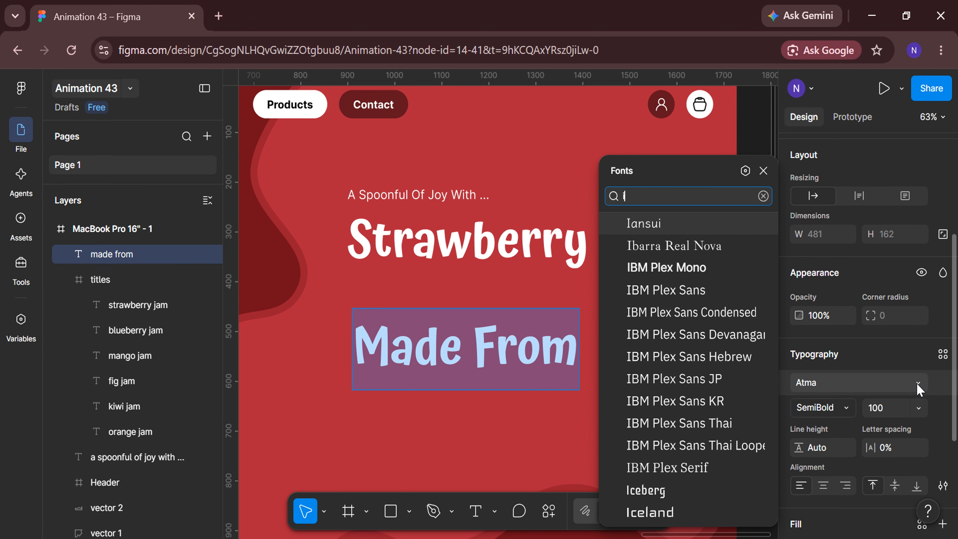
type("nter")
key("Return")
left_click(832, 408)
left_click(836, 369)
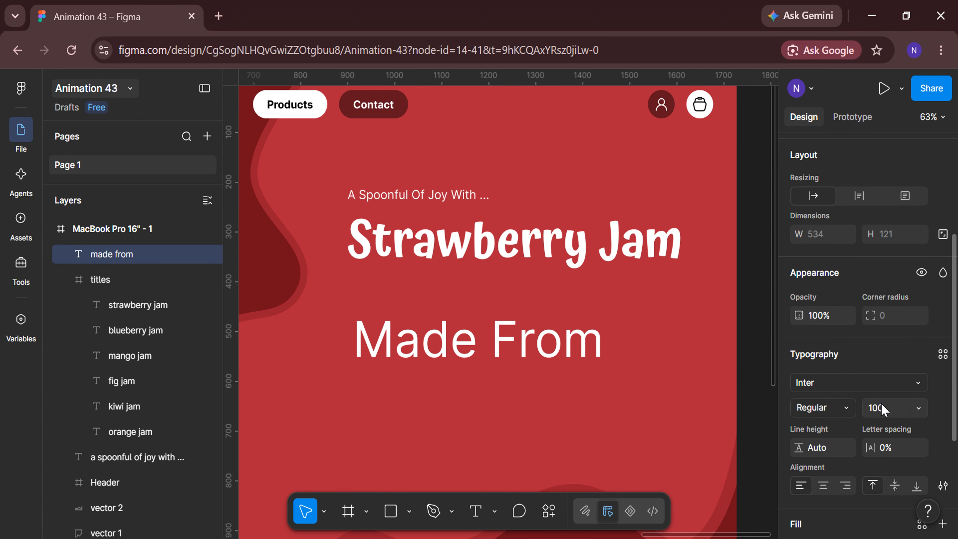
left_click(881, 408)
type("24")
key("Return")
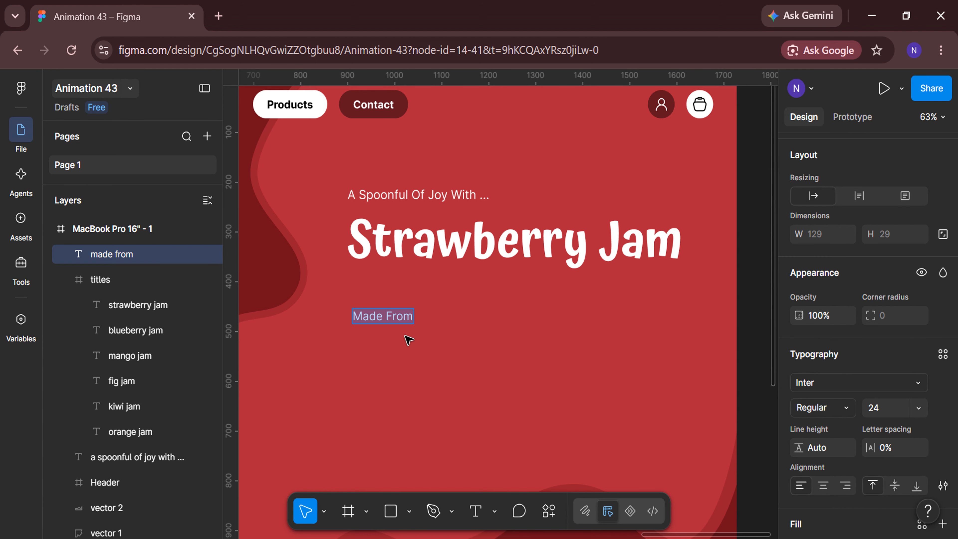
Extend the copy to "Made From Premium Fruits, Our Jam Delivers Rich Fruit Flavor And" and narrow the text box to about 628
scroll(409, 339, "up", 5, "ctrl")
double_click(419, 295)
left_click(418, 296)
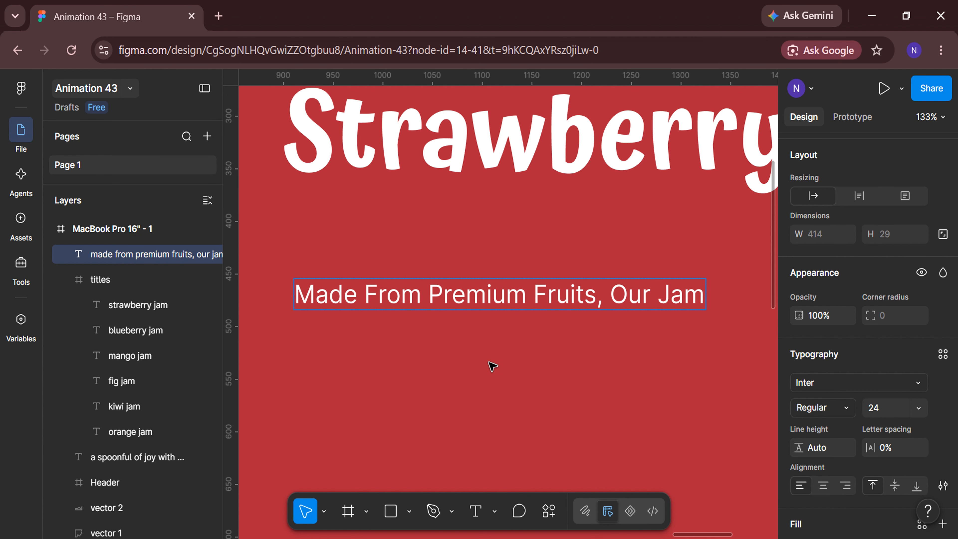
scroll(492, 366, "right", 6)
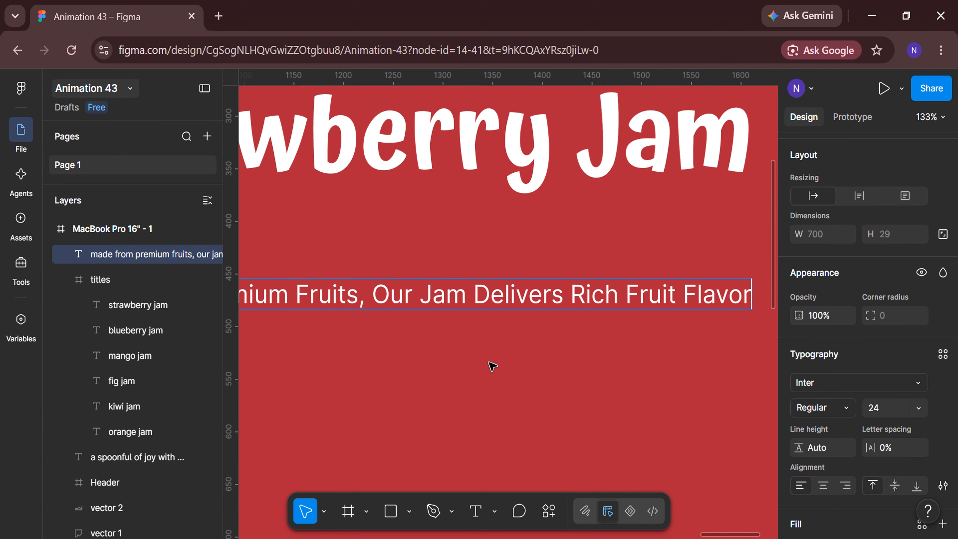
scroll(492, 366, "right", 4)
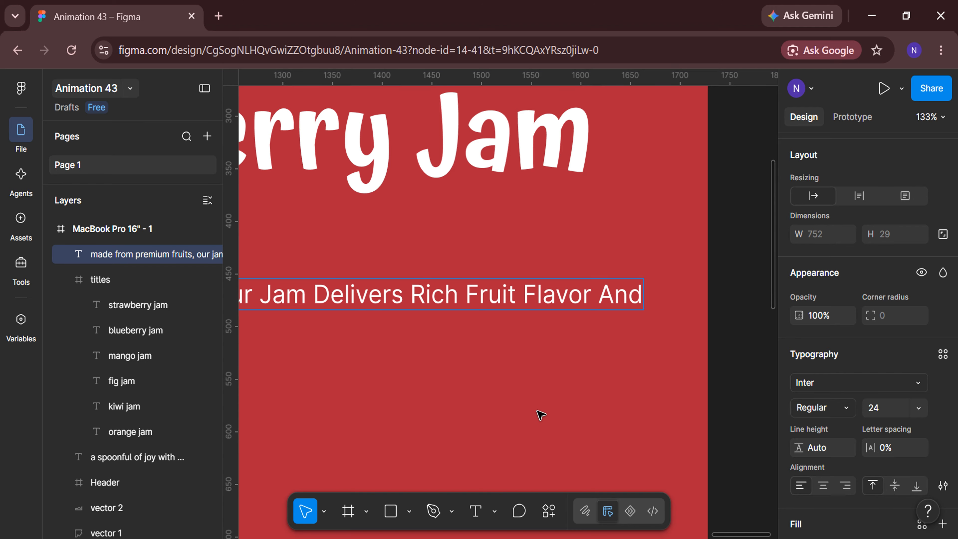
key("minus")
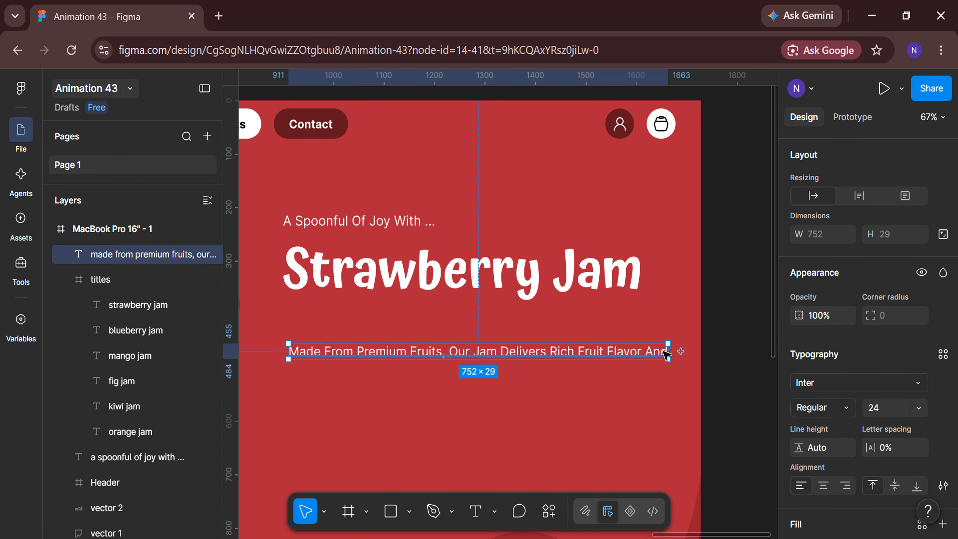
left_click_drag(669, 351, 607, 359)
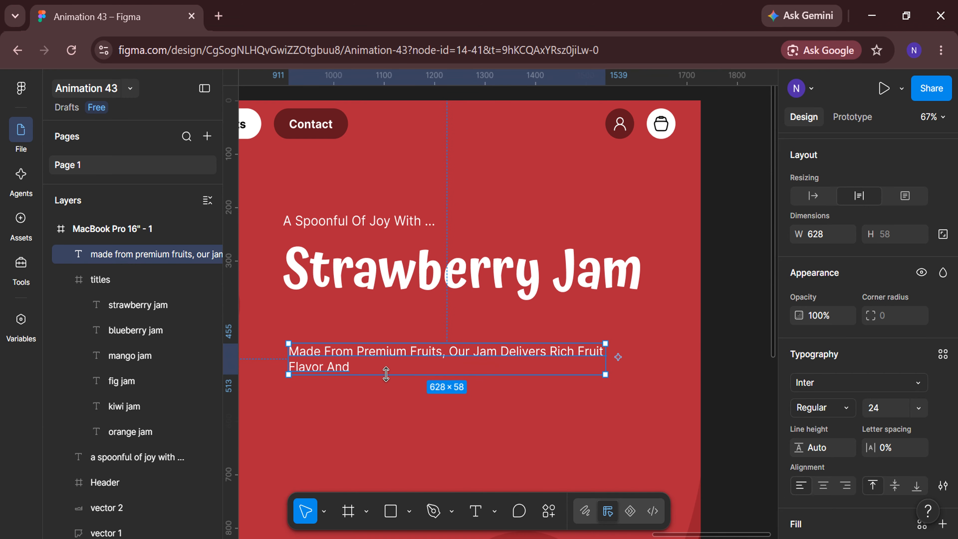
Complete the description after "Flavor And" with "A Smooth, Variety Texture In Every Bite."
scroll(386, 374, "up", 3)
scroll(386, 374, "left", 1)
double_click(381, 363)
left_click(381, 363)
type("ariety Texture In Every Bite.")
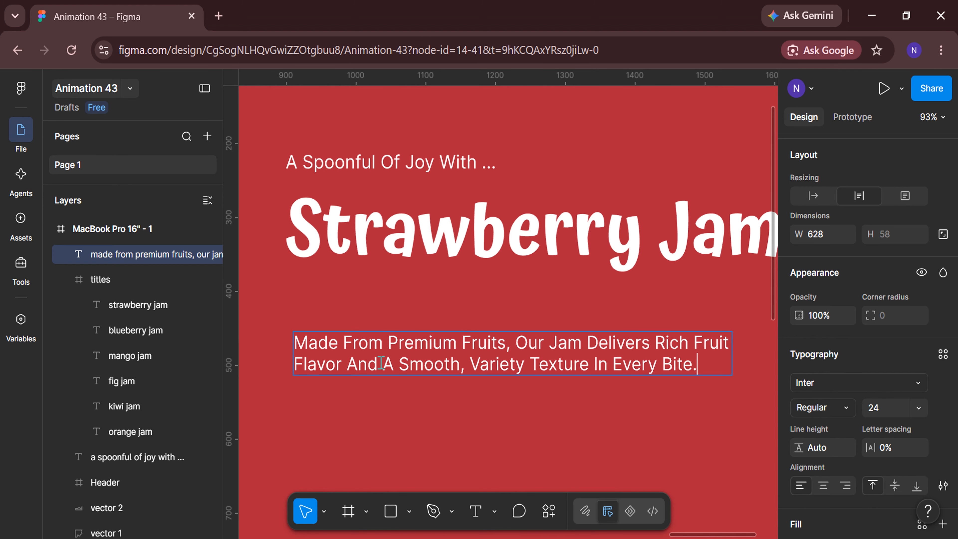
key("Escape")
Move the description up beneath the title, position it at X 980, Y 422 and deselect it
scroll(413, 402, "down", 3)
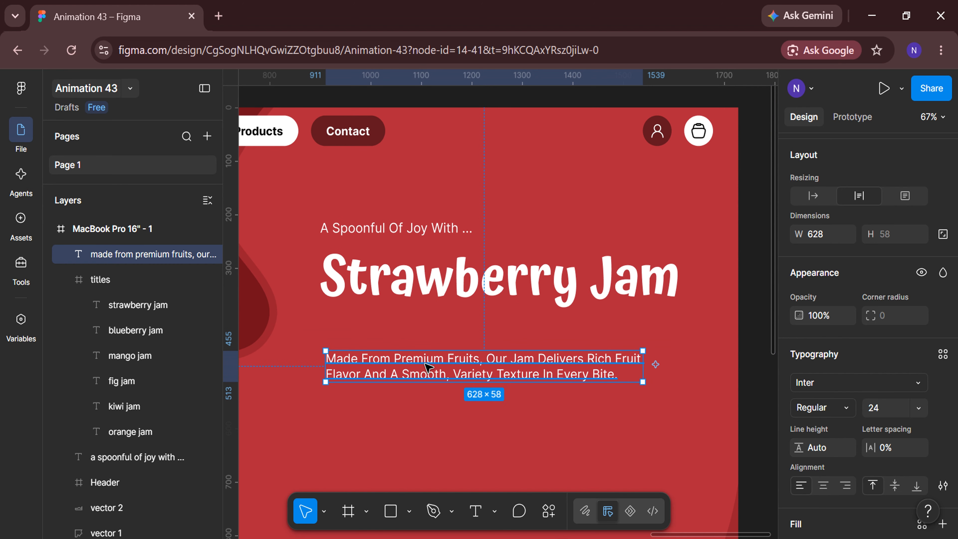
left_click_drag(428, 358, 464, 339)
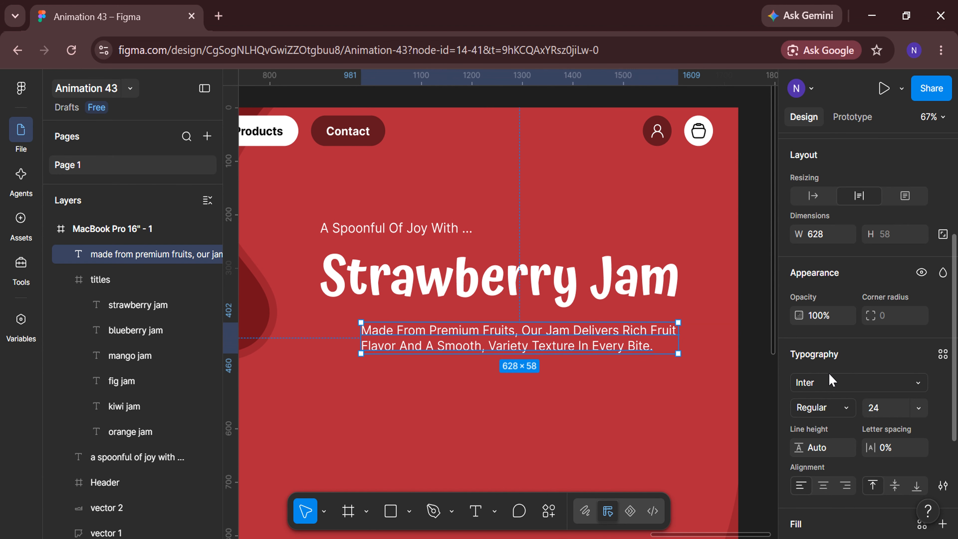
scroll(832, 380, "up", 5)
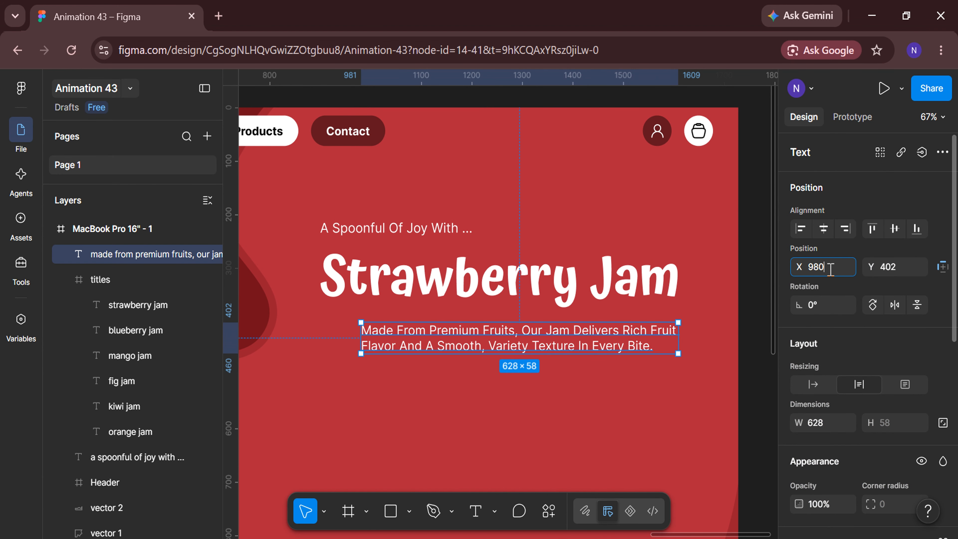
left_click(830, 270)
type("980")
key("Return")
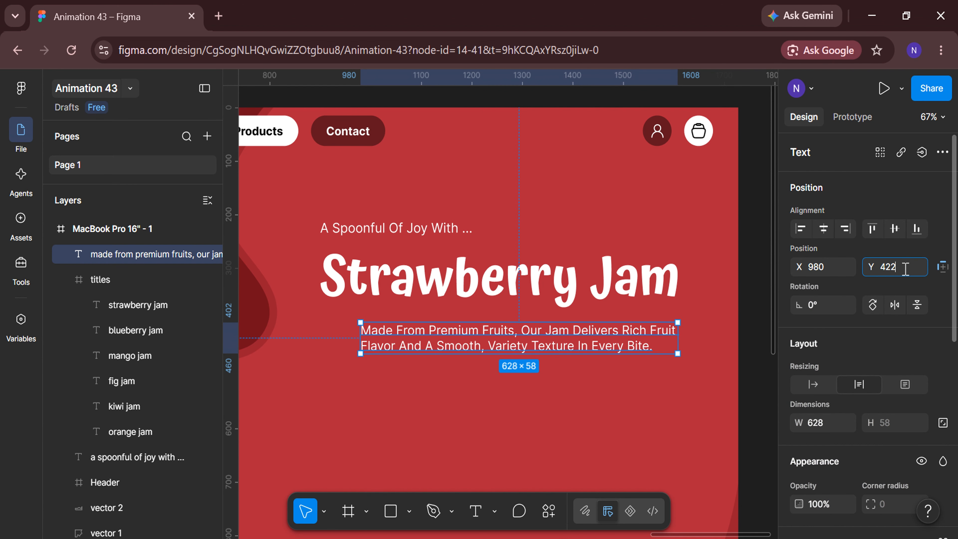
left_click(905, 269)
type("422")
key("Return")
left_click(494, 448)
Add the text "250 g" below the description at about X 991, Y 546 and make the unit letter lowercase
scroll(492, 447, "down", 2)
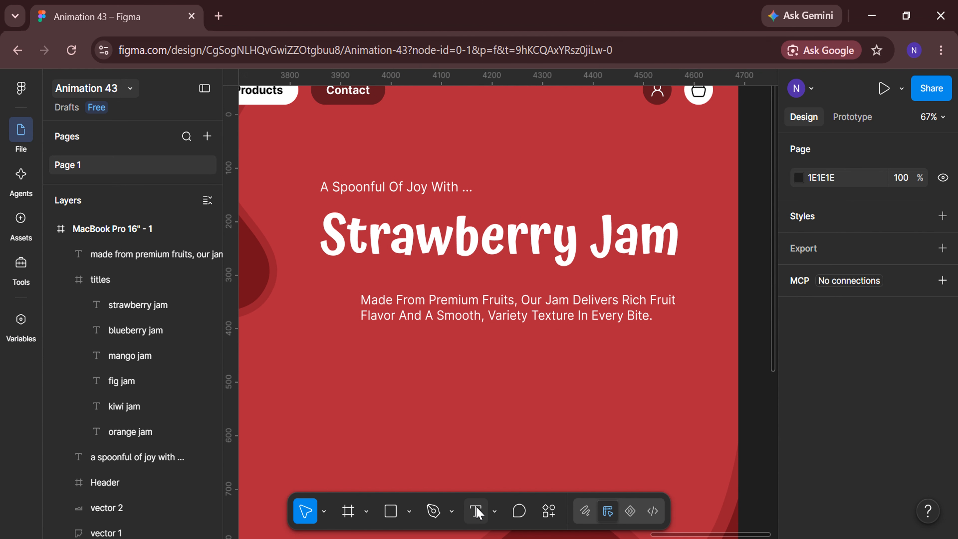
left_click(476, 511)
left_click(367, 359)
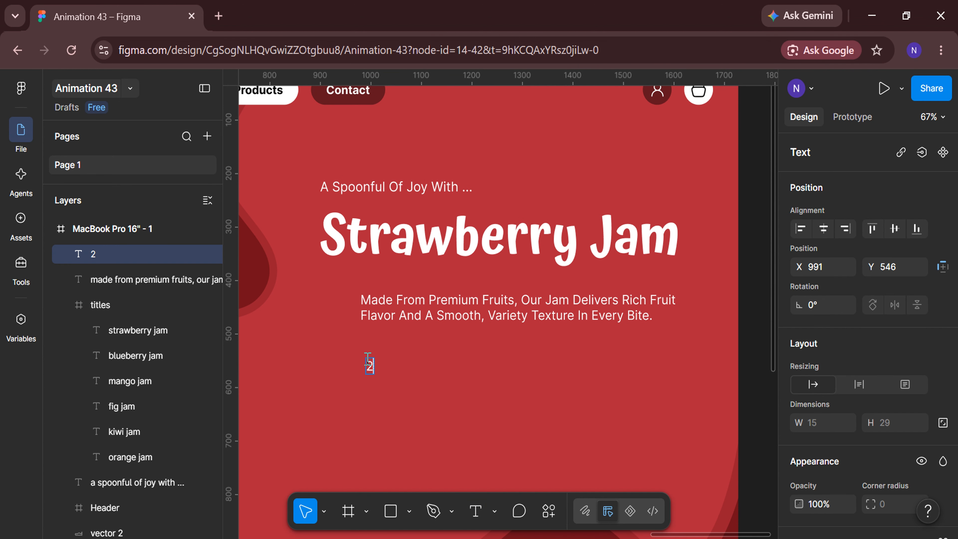
scroll(388, 368, "up", 5)
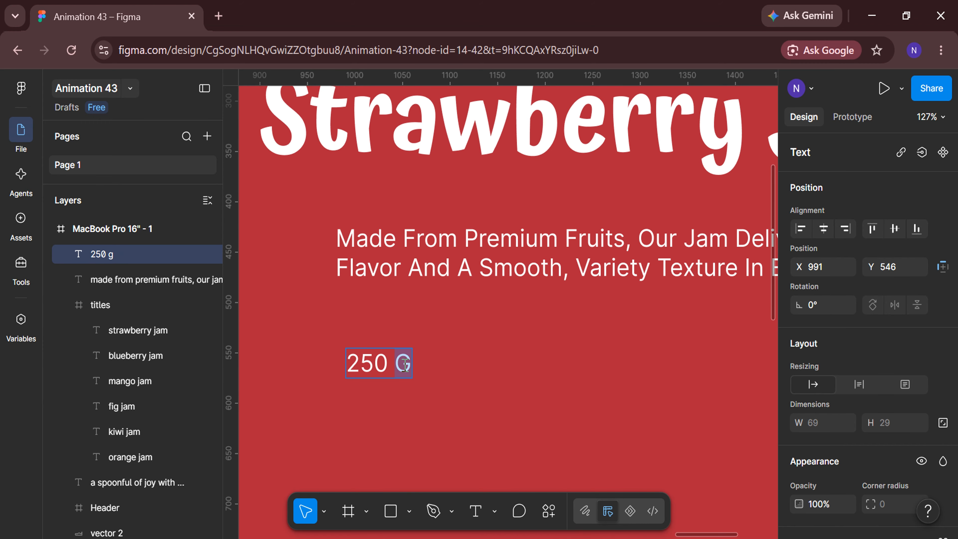
scroll(863, 368, "down", 5)
left_click(943, 402)
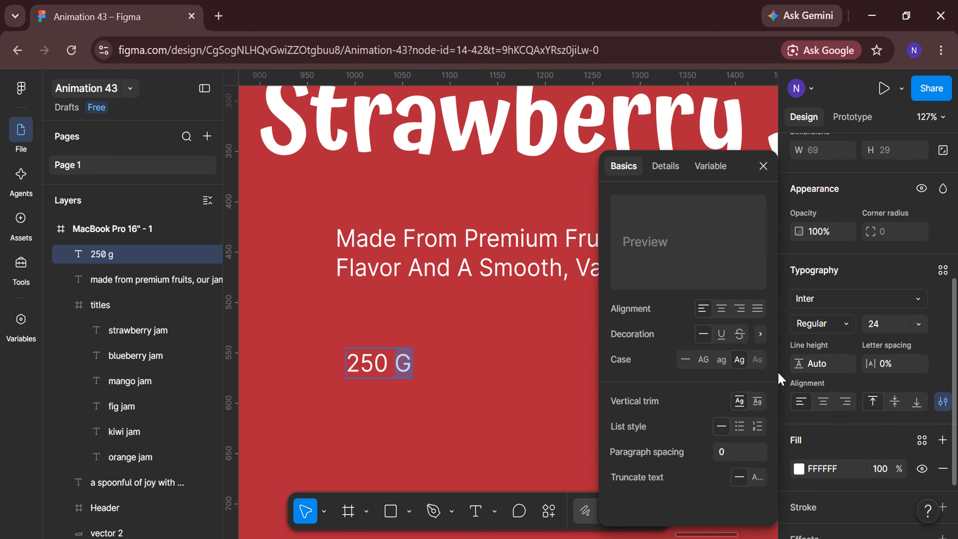
left_click(722, 359)
left_click(764, 164)
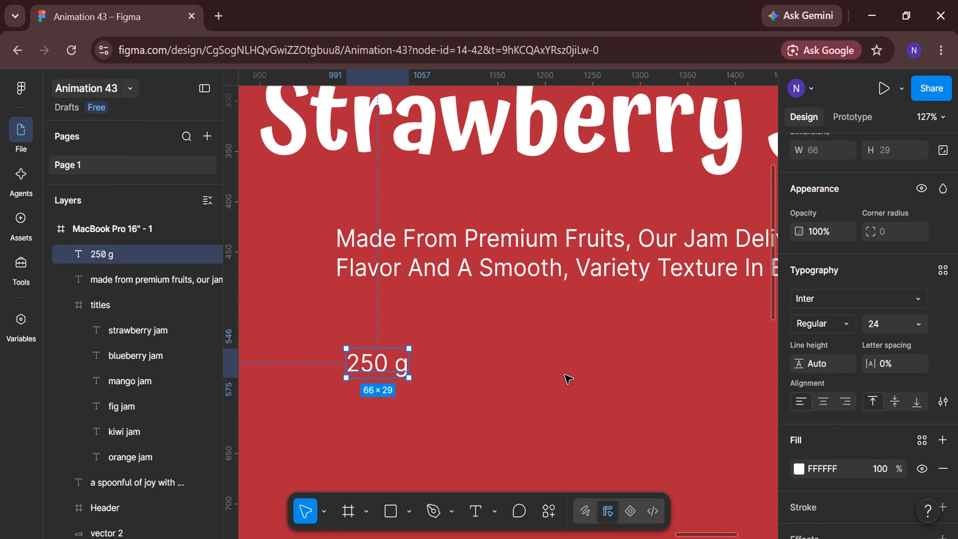
Set the 250 g text to Medium weight and size 22
left_click(844, 323)
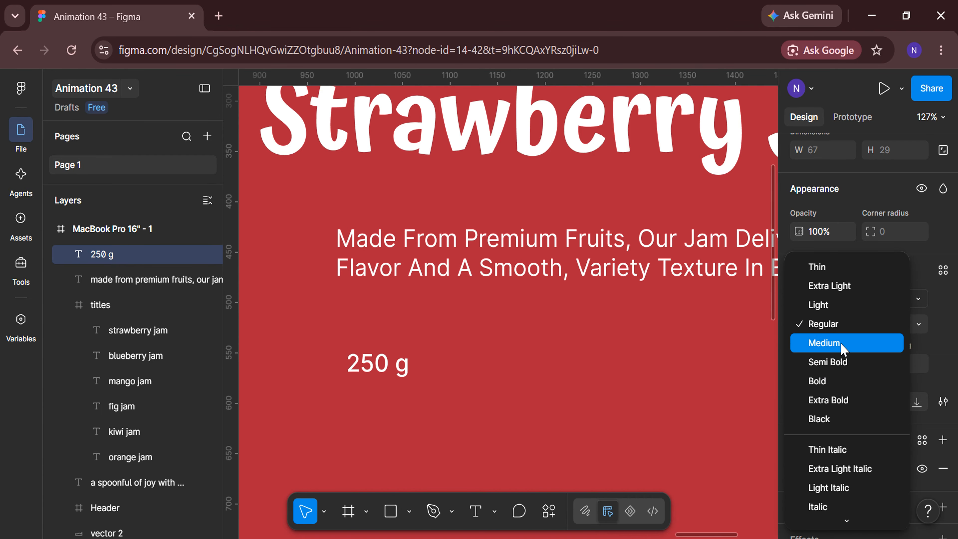
left_click(817, 343)
left_click(891, 331)
key("Down")
key("Down")
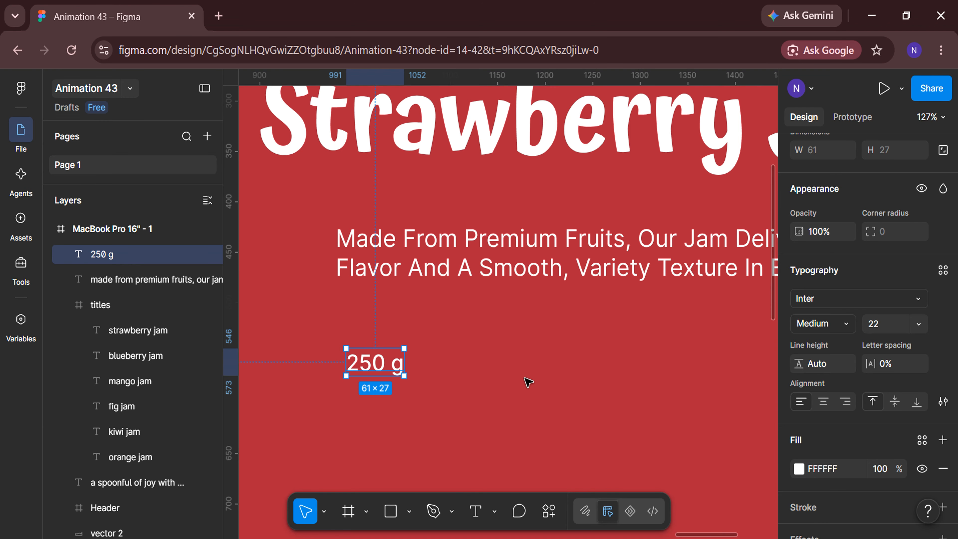
Wrap the 250 g text in an auto layout frame and add a white (FFFFFF) outside stroke
right_click(372, 355)
left_click(394, 441)
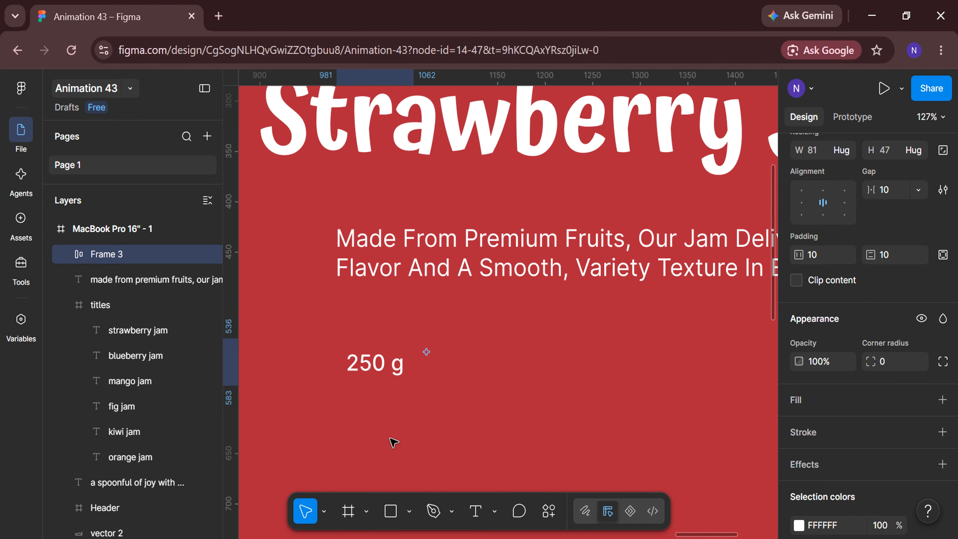
left_click(844, 434)
left_click(839, 501)
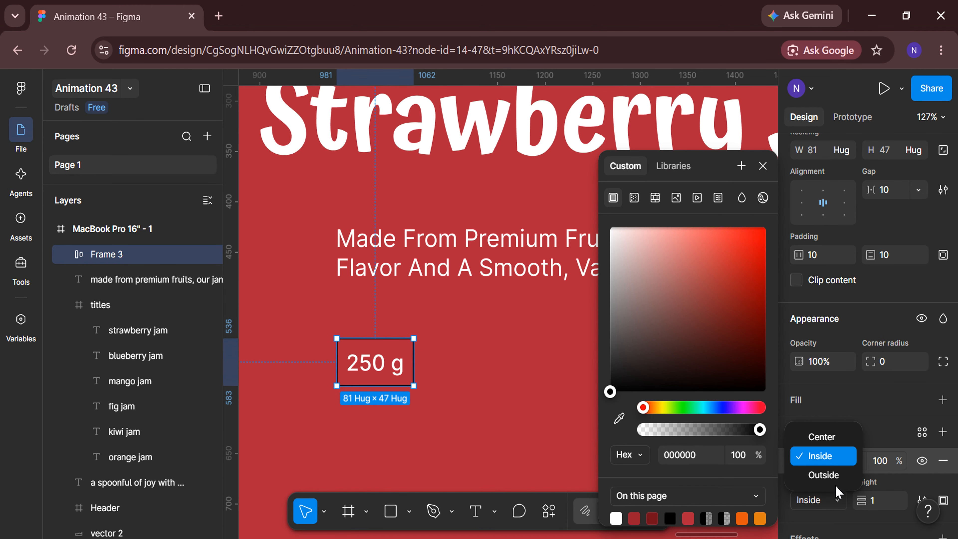
left_click(832, 477)
left_click_drag(626, 242, 607, 225)
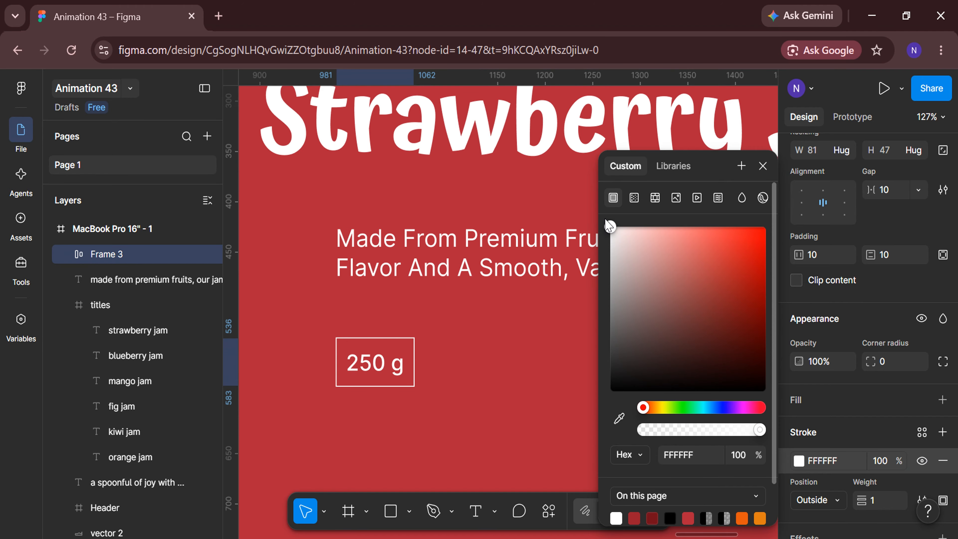
left_click(761, 167)
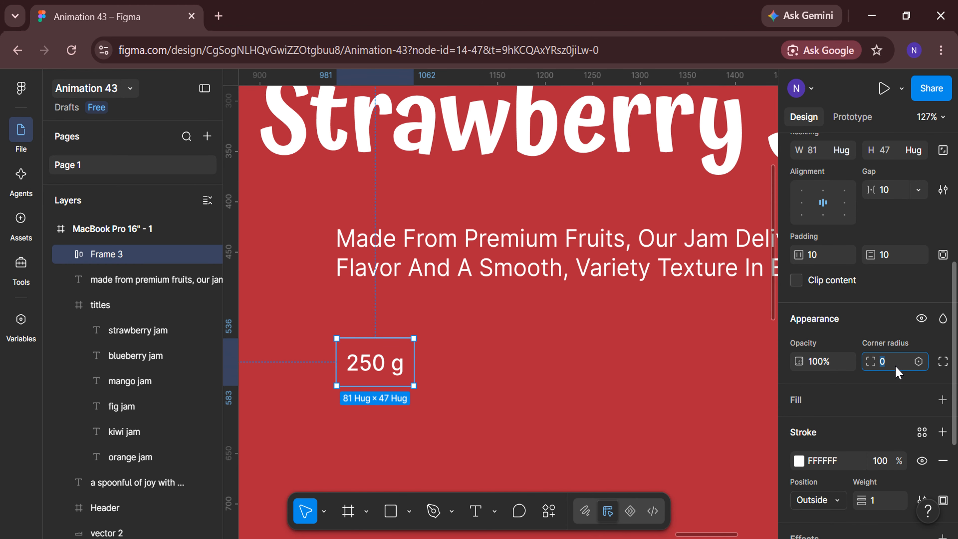
Set the 250 g frame's corner radius to 100 and its horizontal padding to 30
type("100")
key("Return")
left_click(825, 257)
type("3")
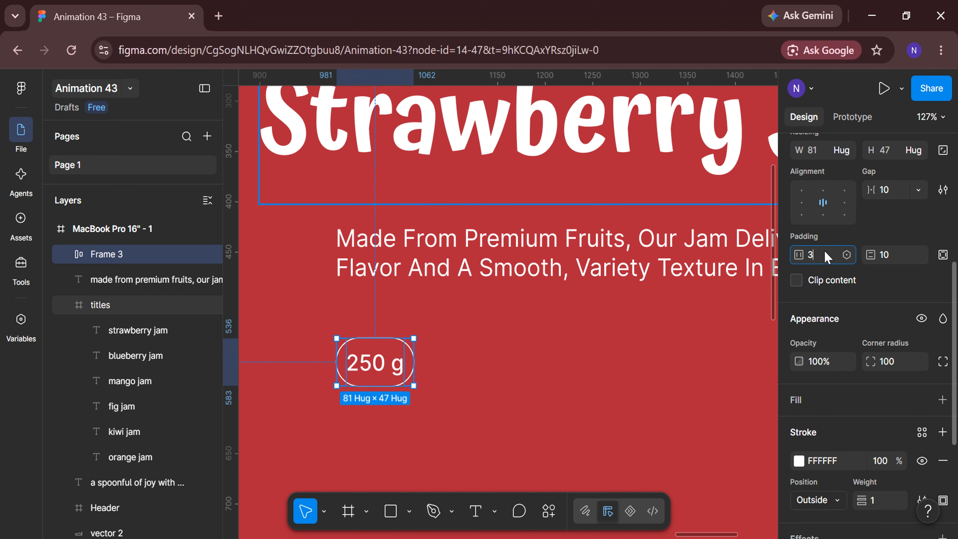
type("0")
key("Return")
Rename the 250 g frame as "op 1" and deselect it
double_click(150, 260)
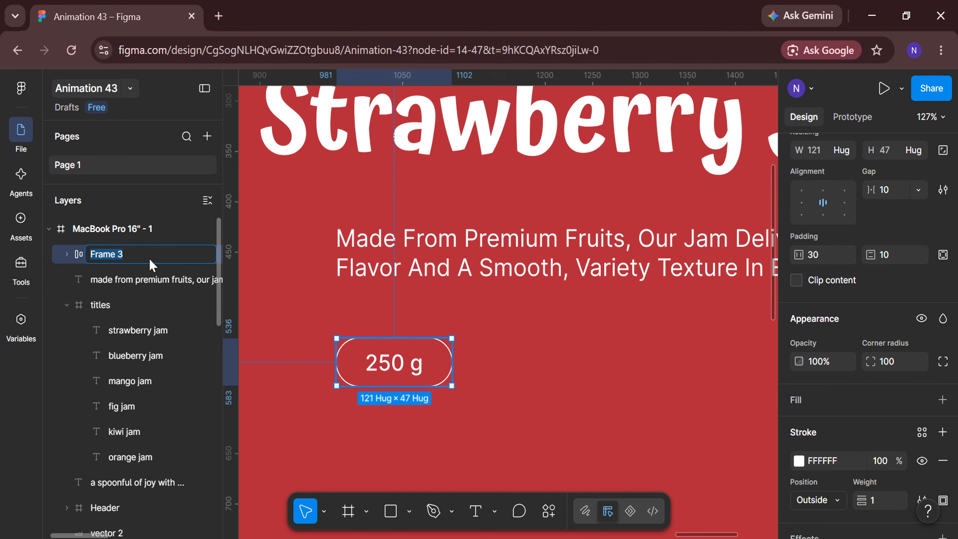
type("op 1")
key("Return")
left_click(485, 406)
Duplicate the 250 g pill further along the same row and change the copy's text to "500 g"
scroll(485, 406, "down", 2)
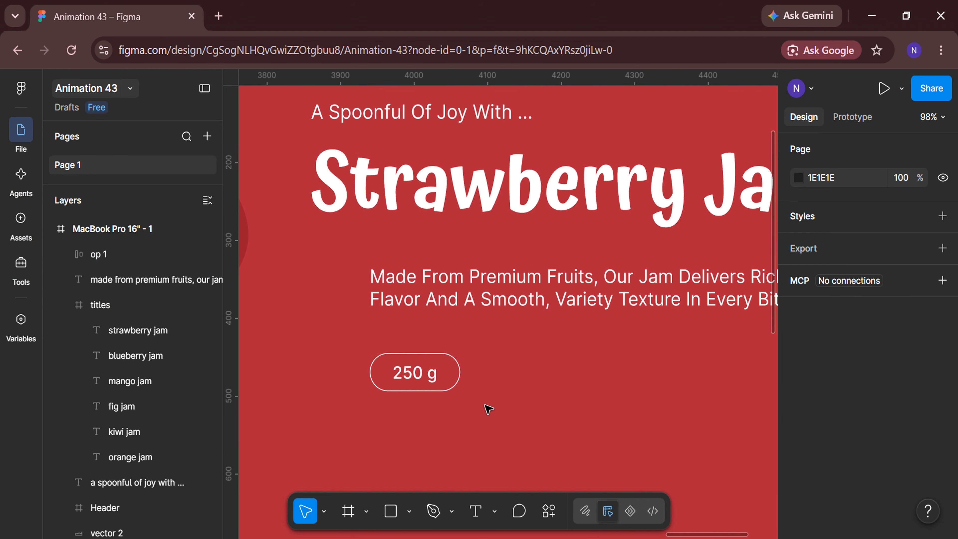
scroll(484, 406, "right", 2)
left_click_drag(375, 373, 573, 378, "alt")
double_click(563, 375)
double_click(563, 374)
left_click(563, 375)
key("BackSpace")
key("BackSpace")
key("BackSpace")
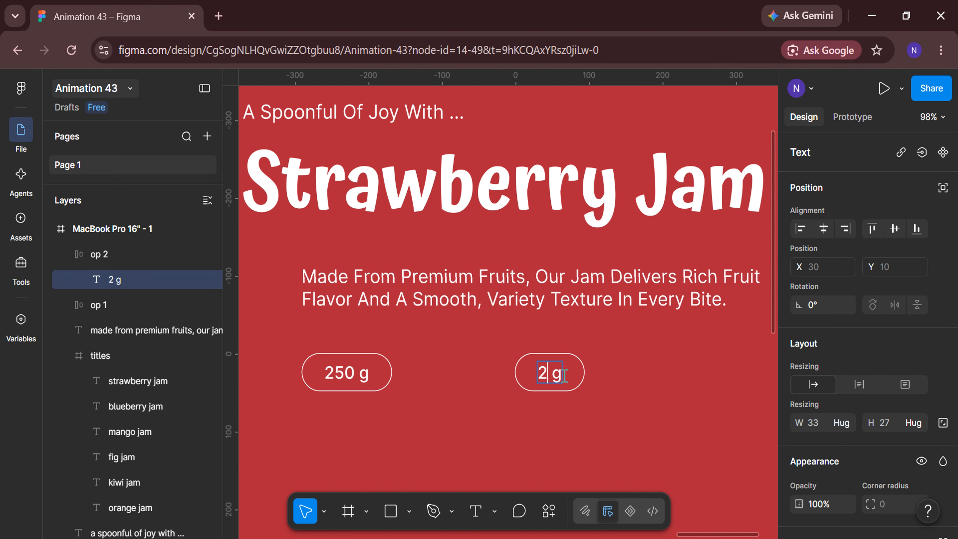
type("500")
key("Escape")
scroll(570, 430, "right", 3)
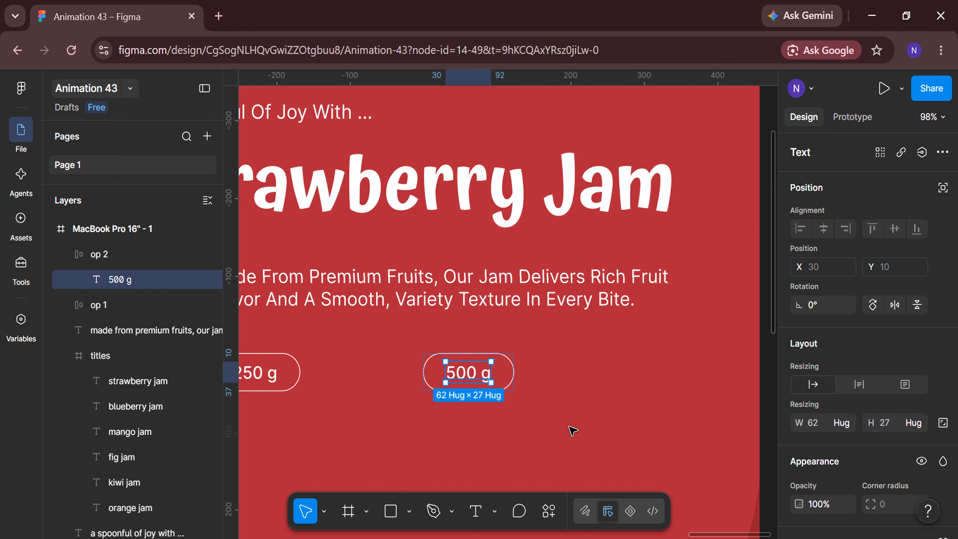
left_click(571, 430)
Duplicate the 500 g pill to its right and replace the copy's text with "1kg"
left_click(467, 374)
left_click_drag(466, 373, 585, 371, "alt")
double_click(586, 371)
key("Return")
type("1kg")
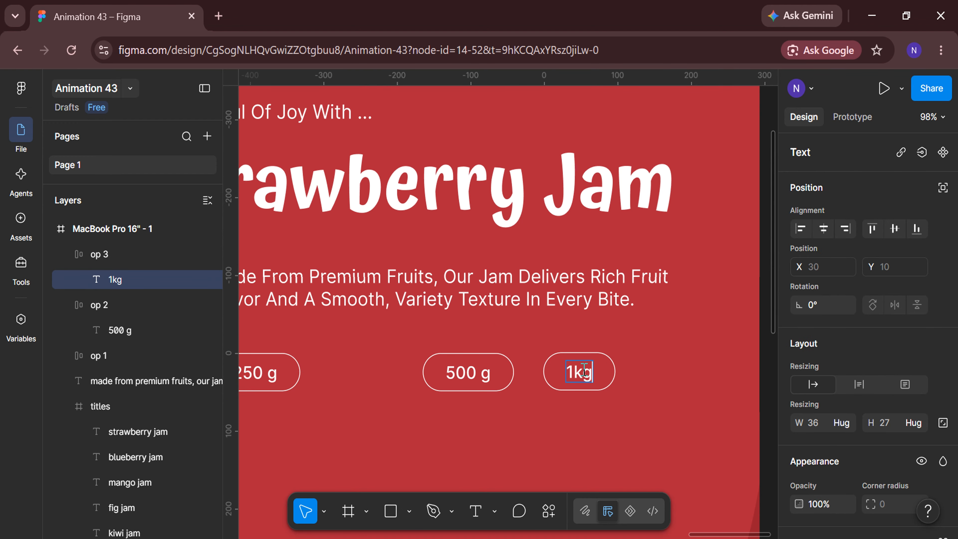
key("Escape")
left_click(585, 436)
Draw a rectangle between the 250 g and 500 g pills and size it 123 by 47
scroll(585, 436, "left", 3)
scroll(462, 426, "up", 3)
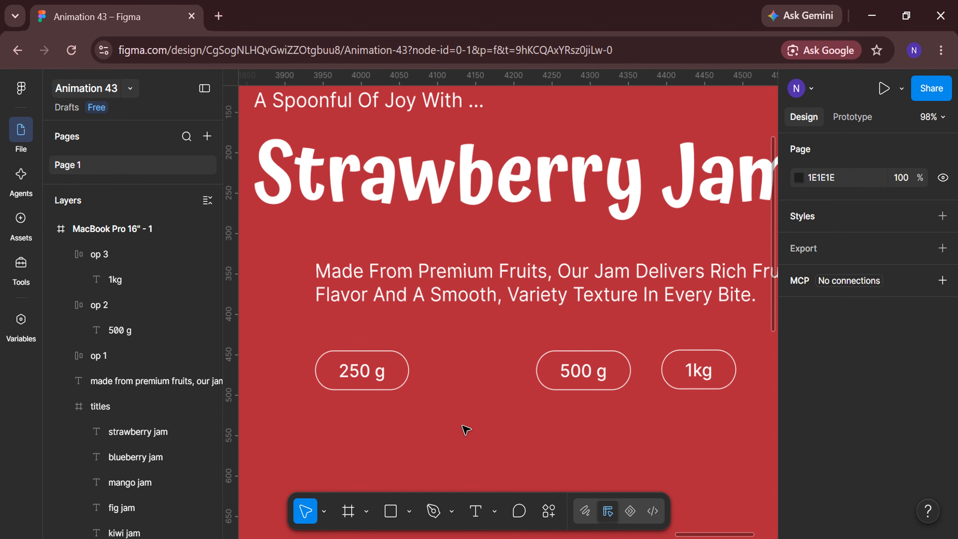
left_click(401, 508)
left_click_drag(418, 340, 530, 388)
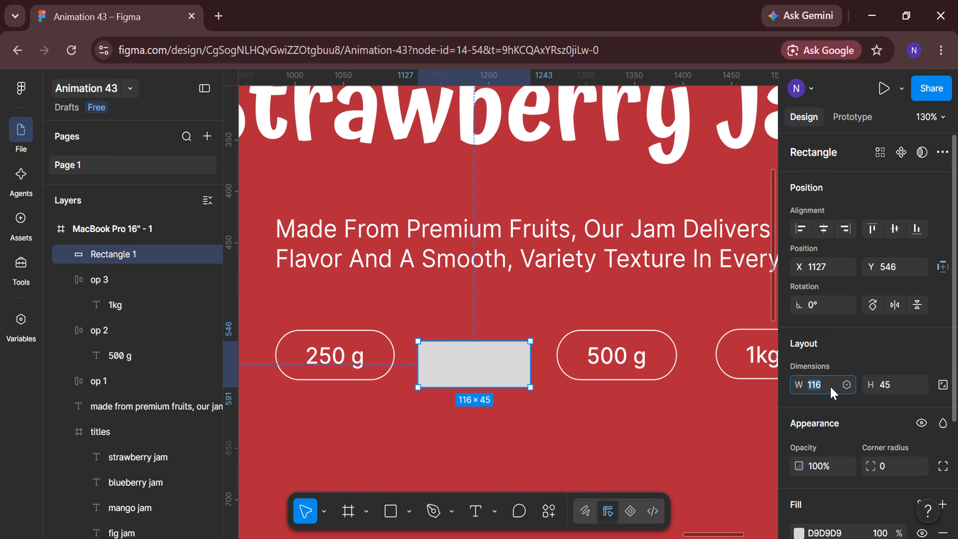
type("123")
key("Return")
left_click(895, 385)
type("47")
Give the new rectangle a corner radius of 100 and a white (FFFFFF) fill
left_click(895, 467)
type("100")
scroll(879, 453, "down", 2)
left_click(799, 432)
left_click_drag(632, 240, 591, 214)
left_click(763, 166)
scroll(825, 343, "down", 2)
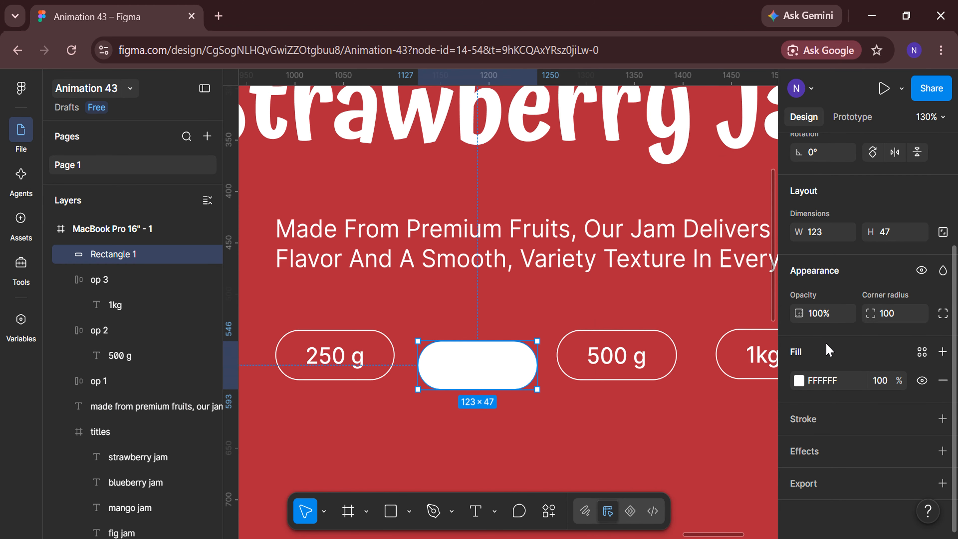
Add a white (FFFFFF) outside stroke to the rounded rectangle
left_click(848, 420)
left_click(841, 493)
left_click(829, 505)
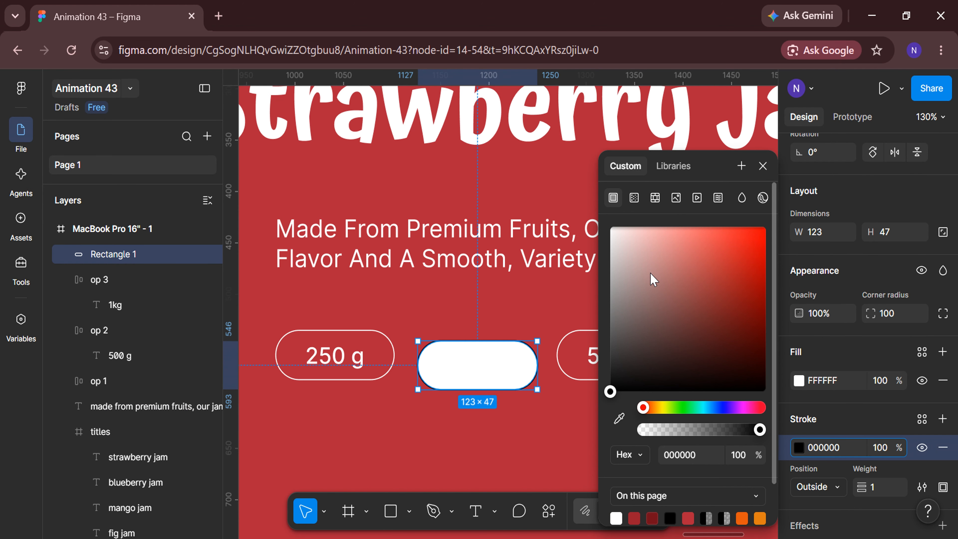
left_click_drag(652, 278, 602, 228)
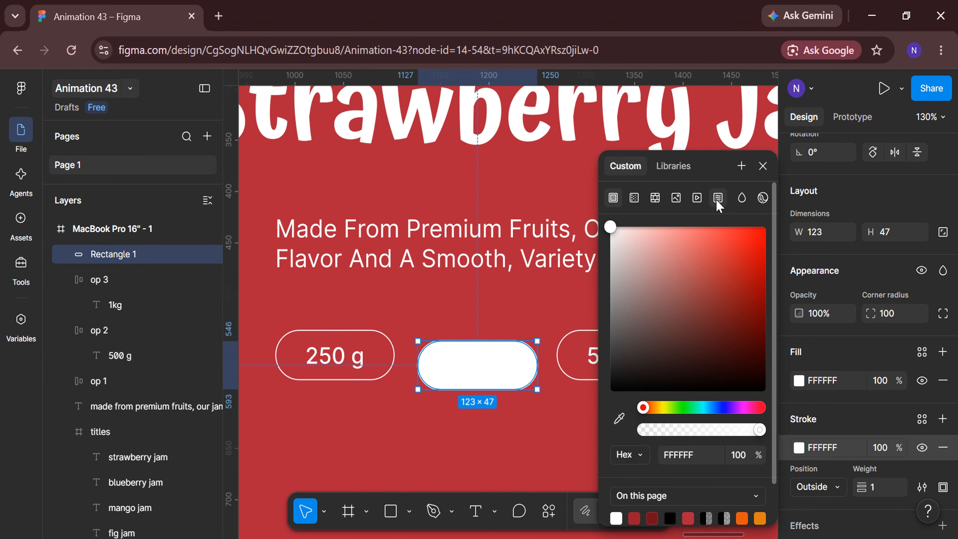
left_click(762, 166)
Frame the white rounded rectangle and add the text "340 g" inside it
right_click(507, 359)
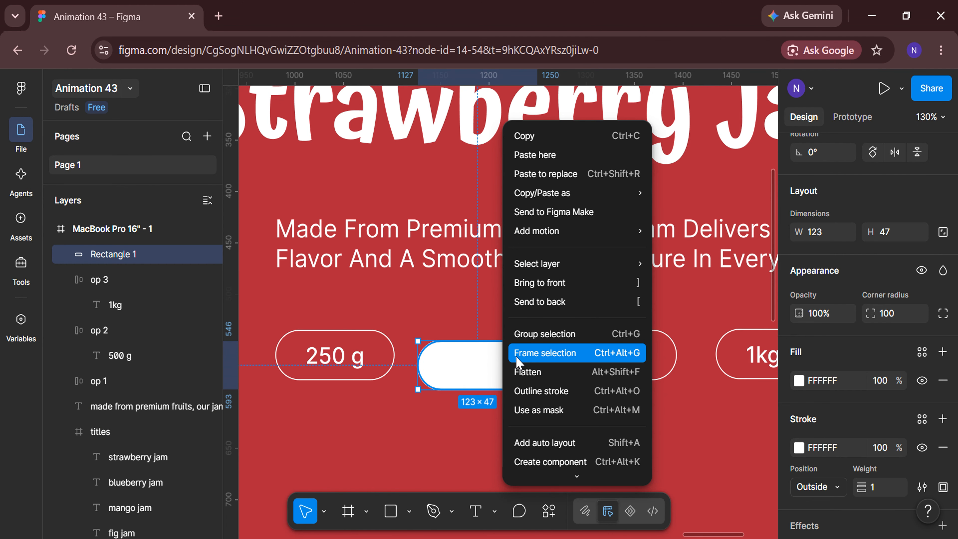
left_click(519, 361)
left_click(475, 511)
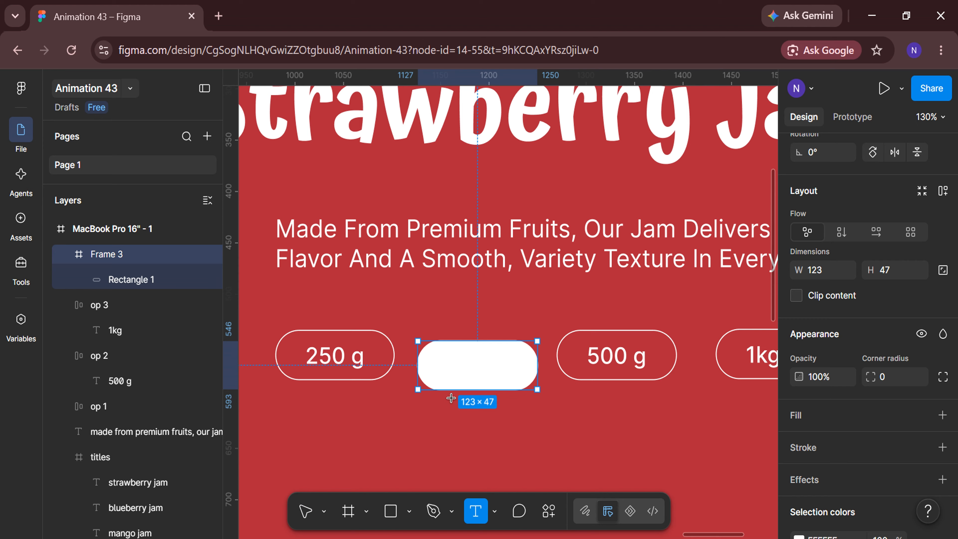
left_click(451, 358)
type("340 g")
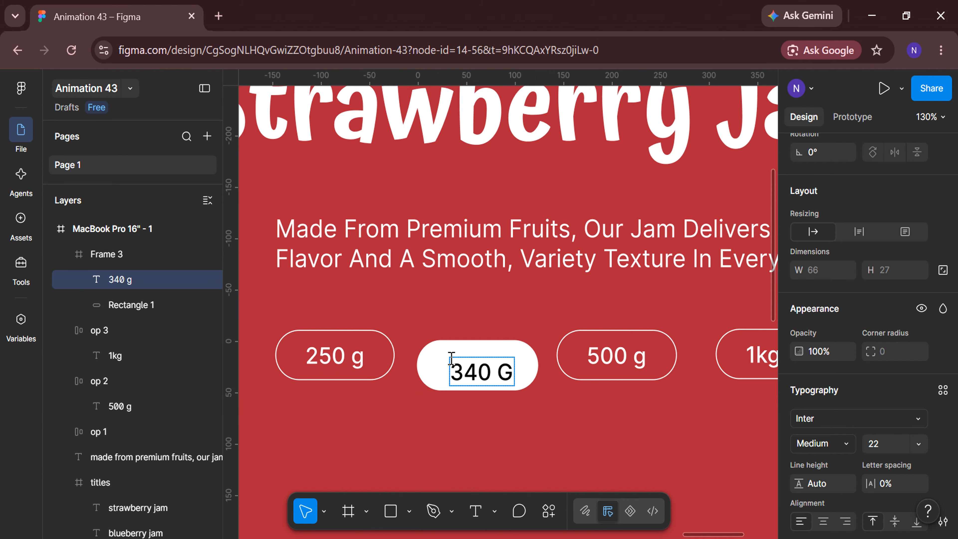
Change the unit letter in the 340 g text to lowercase
scroll(887, 396, "down", 4)
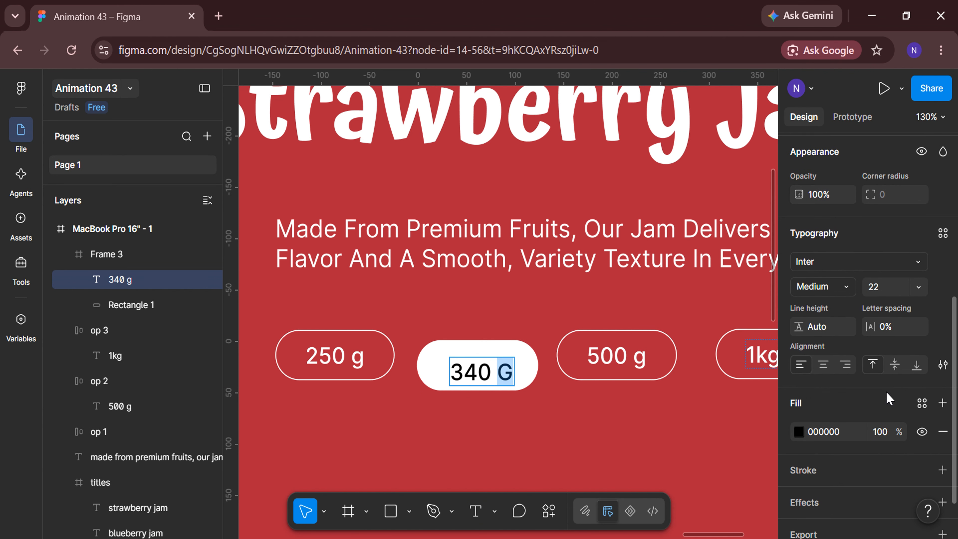
left_click(942, 363)
left_click(721, 359)
left_click(763, 165)
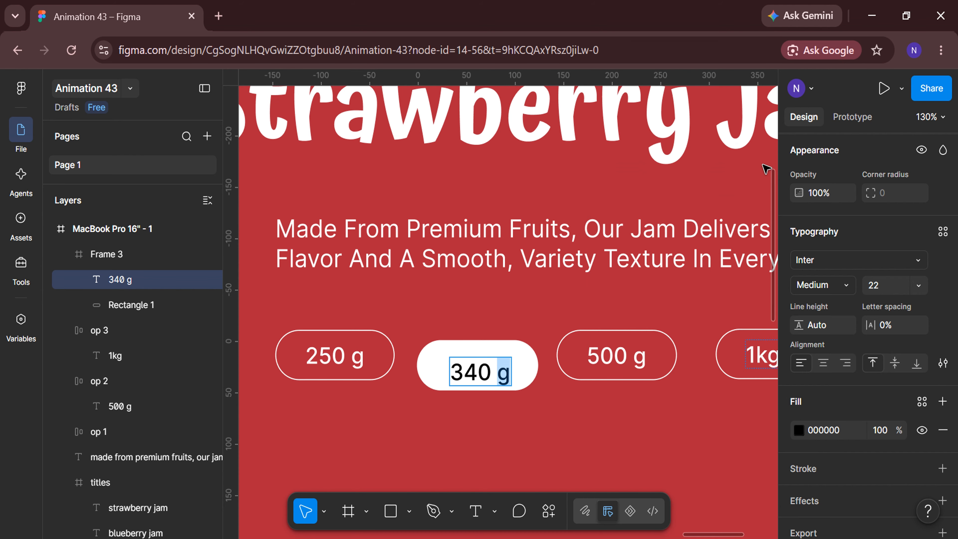
key("Escape")
Make the 340 g text Bold and centre it horizontally and vertically in its frame
double_click(486, 375)
left_click(815, 285)
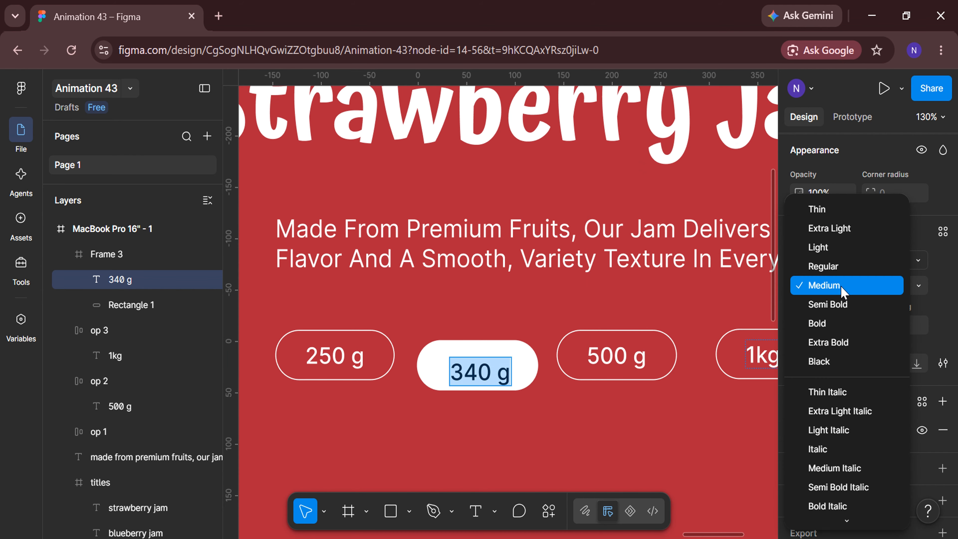
left_click(788, 325)
key("Escape")
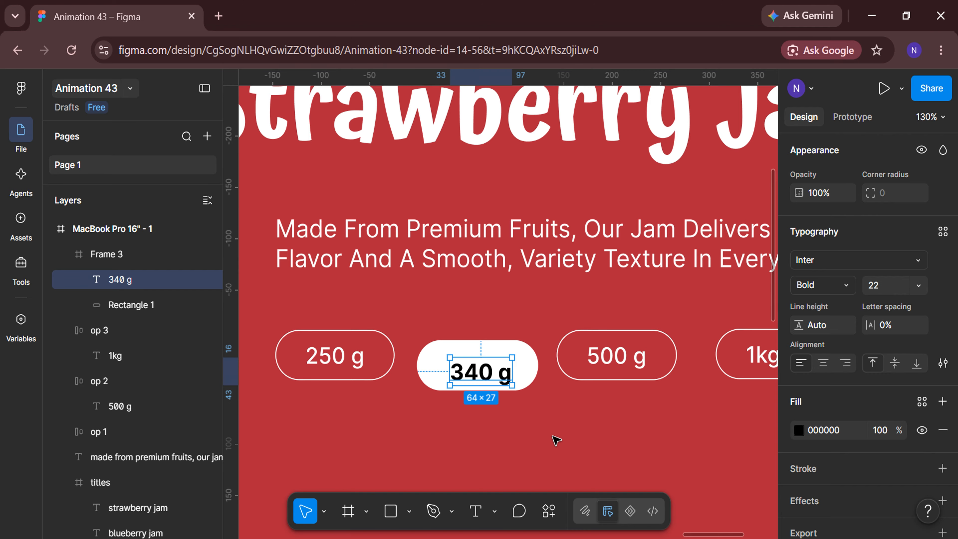
left_click(824, 229)
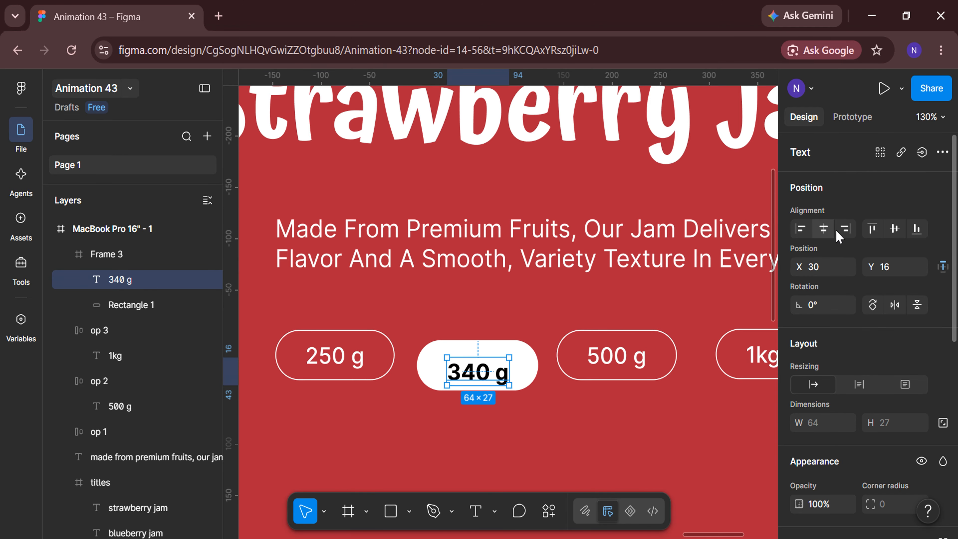
left_click(895, 229)
Apply a Subtract boolean to the 340 g frame and move the shape up into the pill row at X 1124, Y 536
left_click(132, 259)
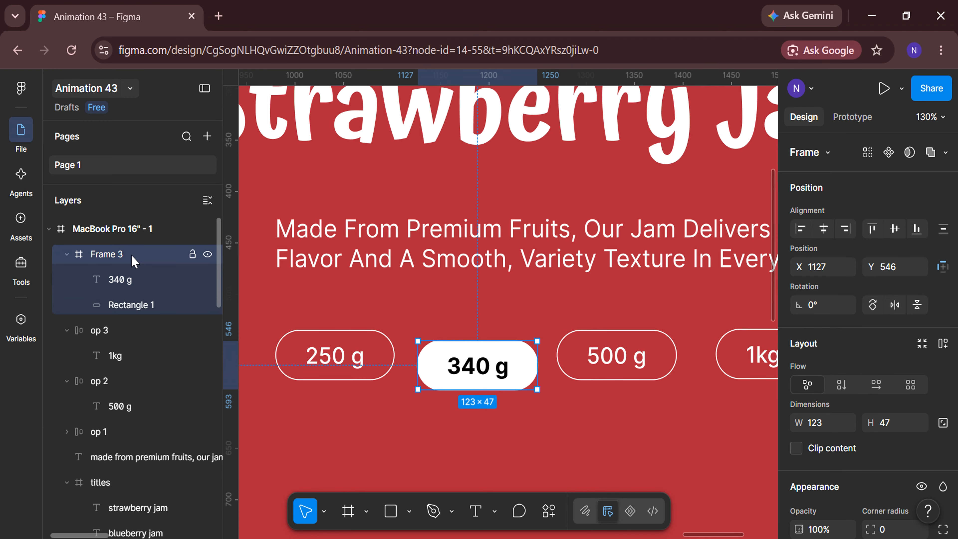
left_click(64, 254)
left_click(946, 153)
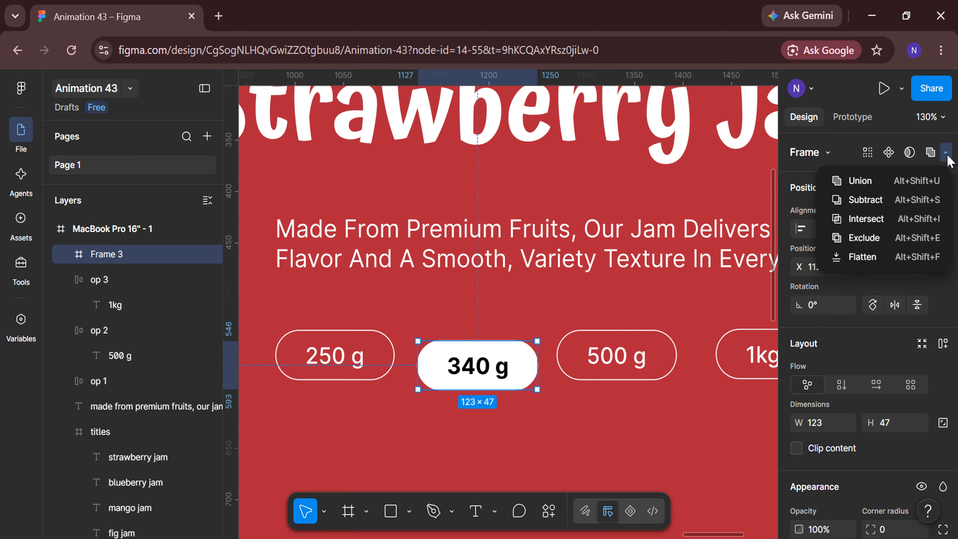
left_click(924, 200)
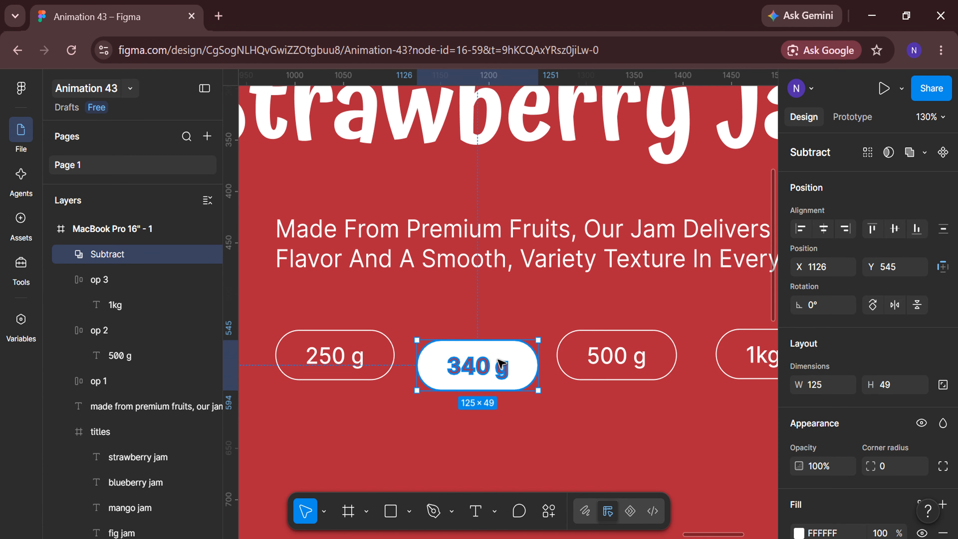
left_click_drag(502, 365, 501, 355)
Select all four weight pills, align their vertical centres and distribute their horizontal spacing
left_click(67, 279)
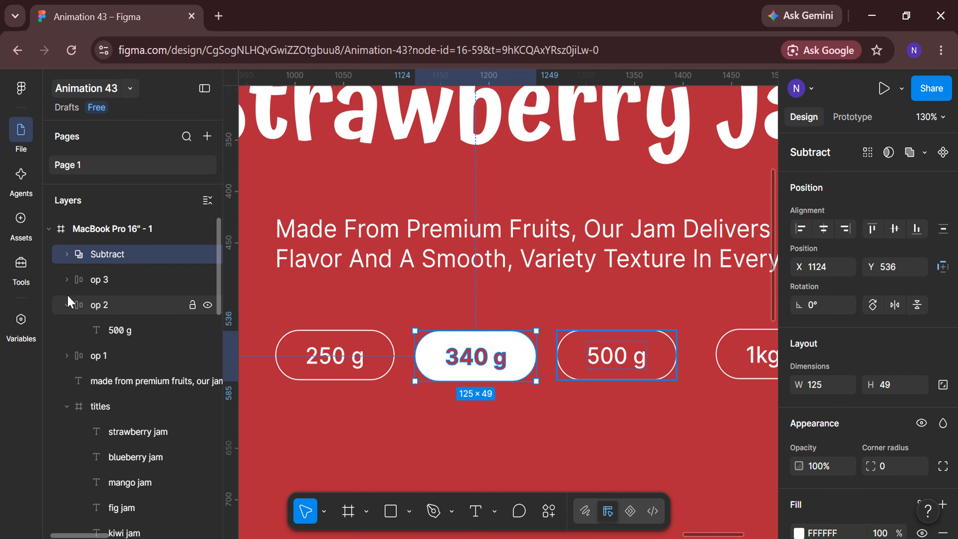
left_click(67, 305)
left_click(122, 279, "shift")
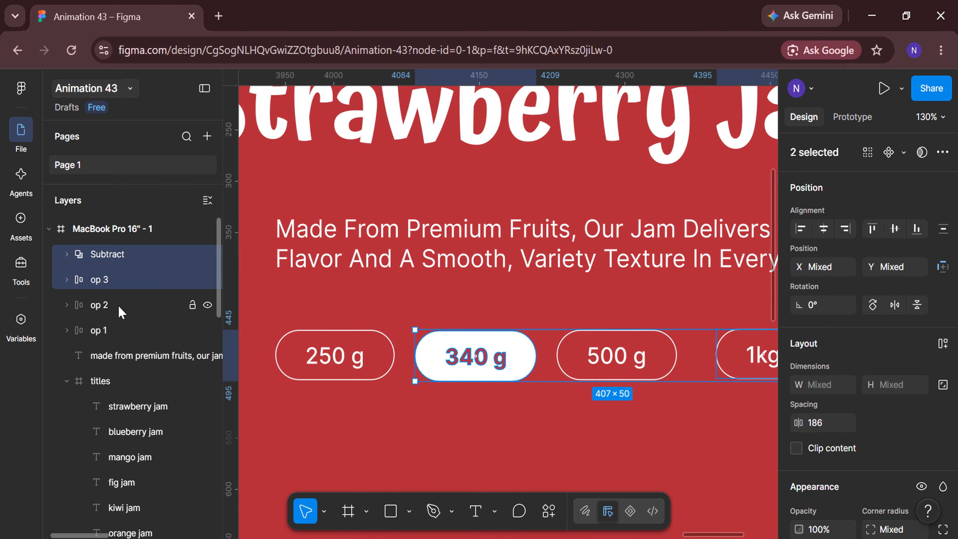
left_click(122, 305, "shift")
left_click(122, 330, "shift")
scroll(376, 293, "down", 4)
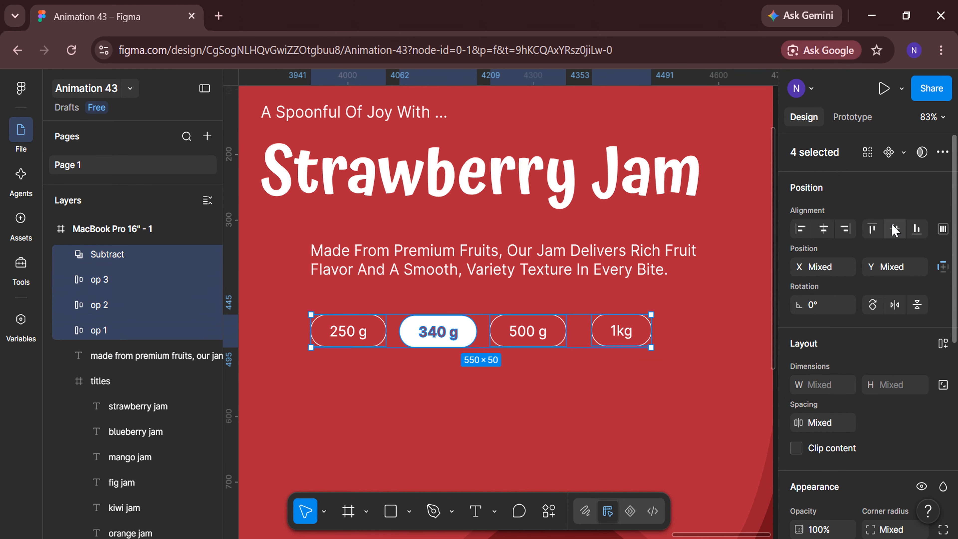
left_click(895, 228)
left_click(944, 229)
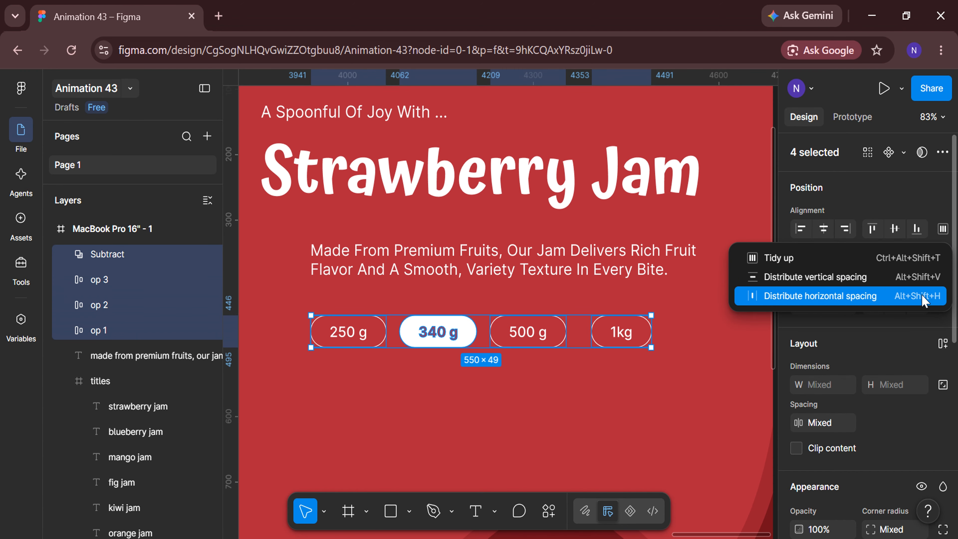
left_click(912, 295)
Set the spacing between the four weight pills to 30
left_click(838, 430)
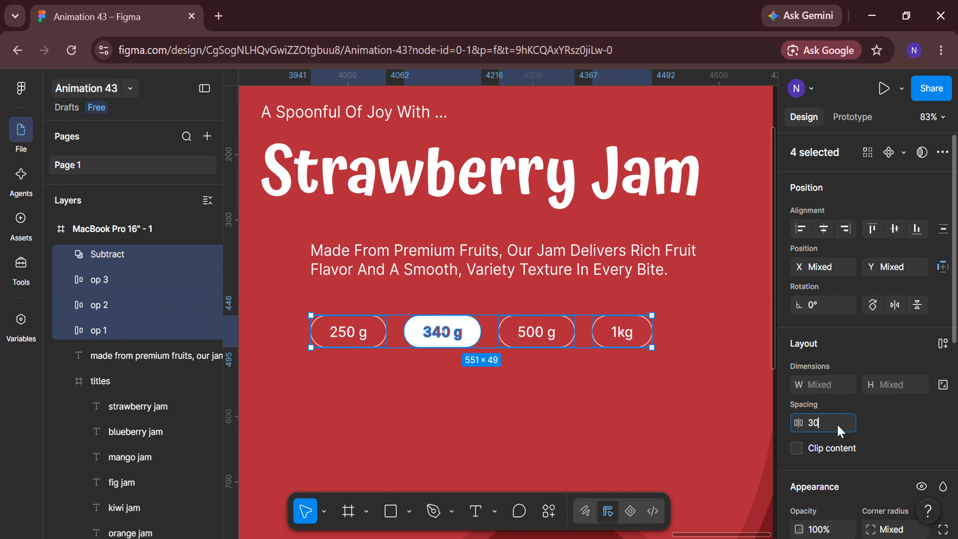
type("30")
key("Return")
Frame the four weight pills together and name the frame "weight-options"
right_click(576, 339)
left_click(590, 335)
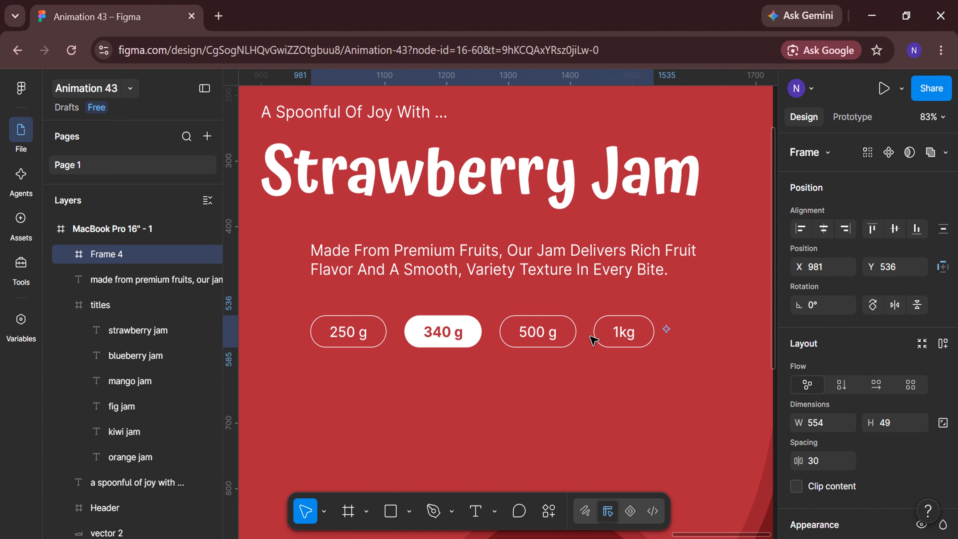
double_click(121, 255)
type("weight")
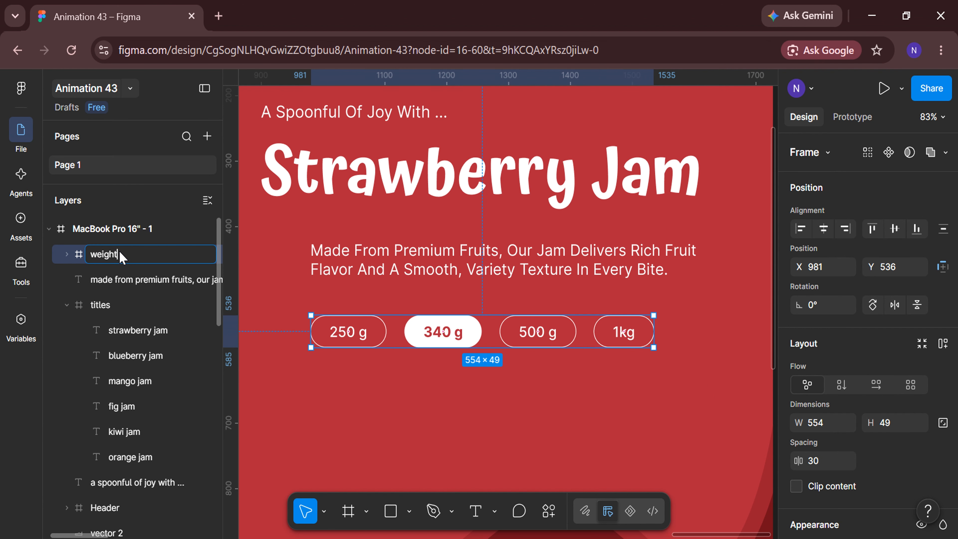
type("-options")
key("Return")
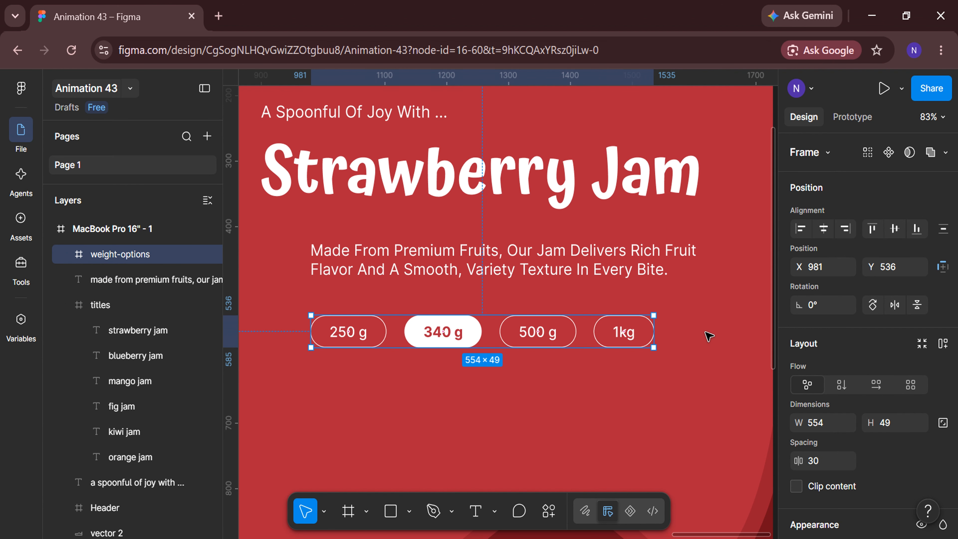
Set the weight-options frame's X position to 980
left_click(838, 266)
key("BackSpace")
type("0")
key("Return")
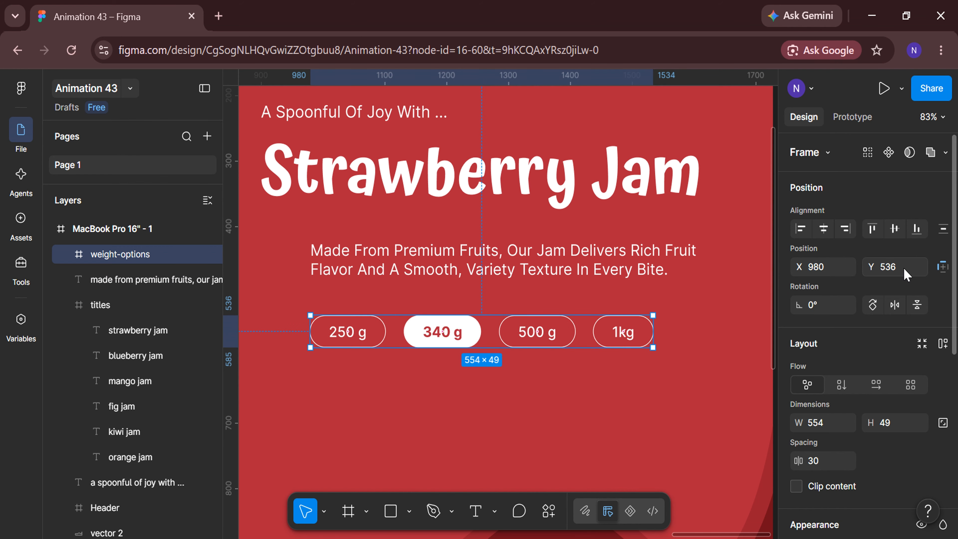
Set the weight-options frame's Y position to 520
key("Return")
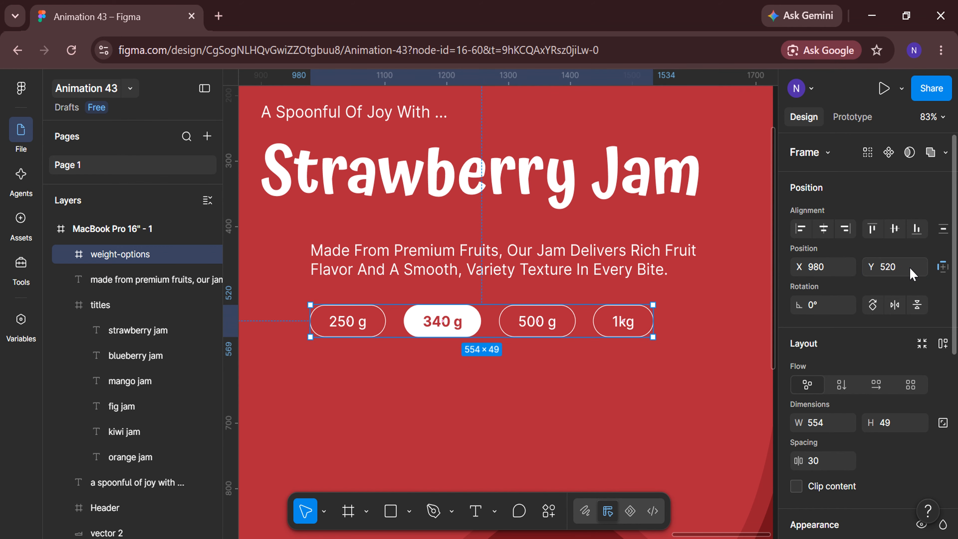
left_click(513, 400)
Add the price text "$7.49" below the 250 g weight pill
scroll(514, 401, "down", 1)
scroll(434, 379, "left", 1)
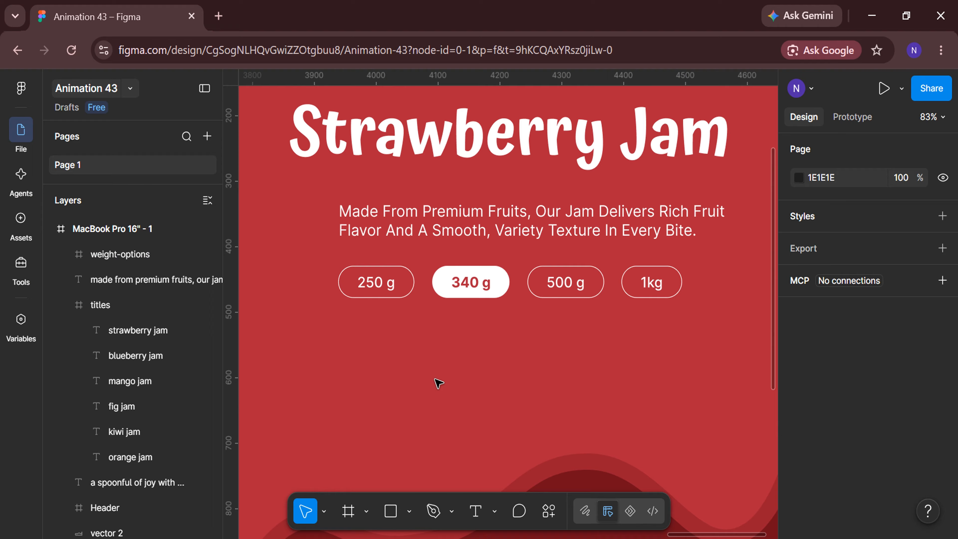
left_click(476, 511)
left_click(349, 334)
type("$7.49")
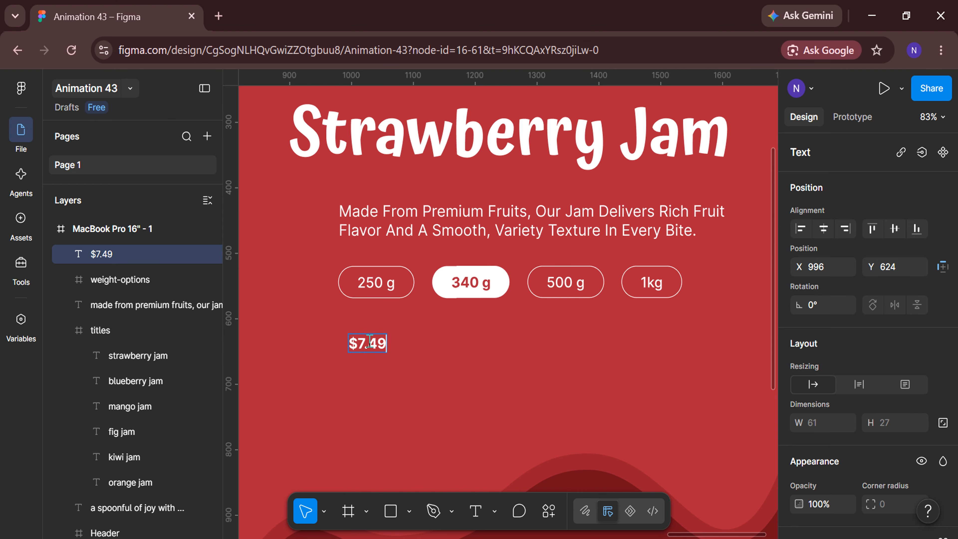
Set the price text to Semi Bold at size 45 and shift it to X 980, flush with the weight pills
key("ctrl+a")
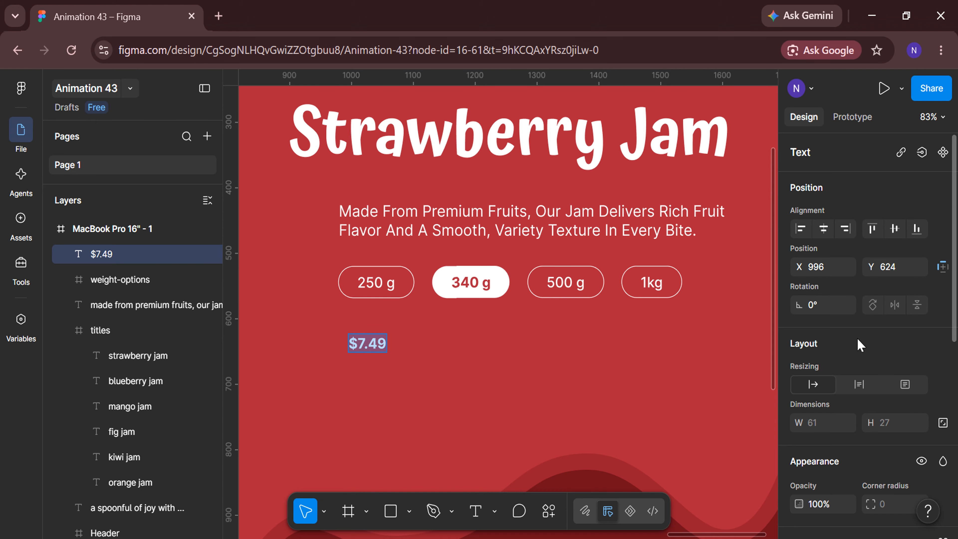
scroll(854, 340, "down", 5)
left_click(842, 338)
left_click(839, 316)
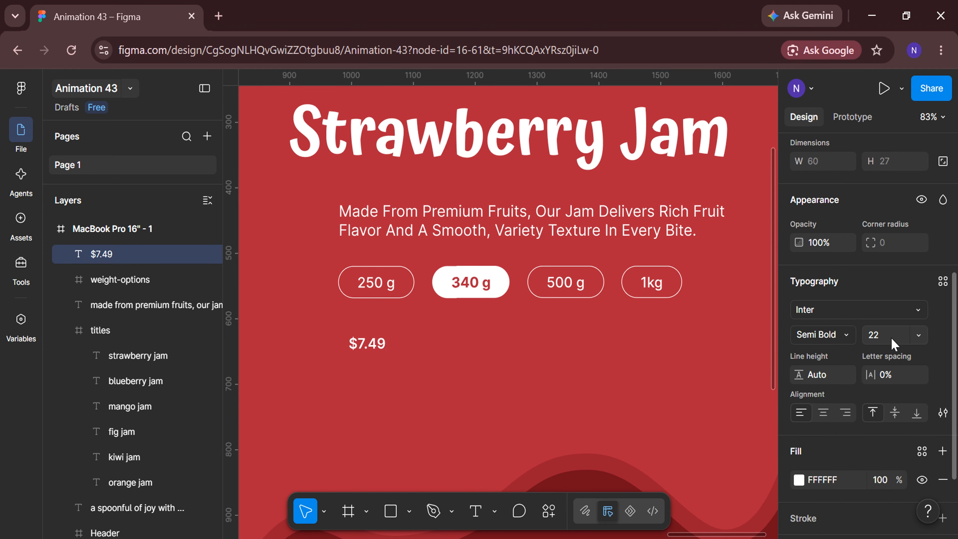
left_click(892, 339)
type("45")
key("Return")
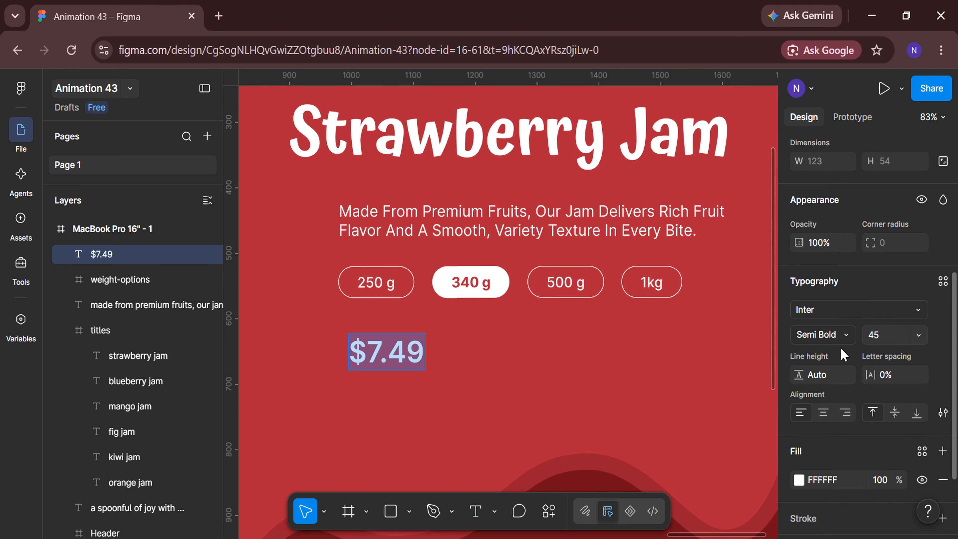
key("Escape")
left_click_drag(401, 360, 392, 360)
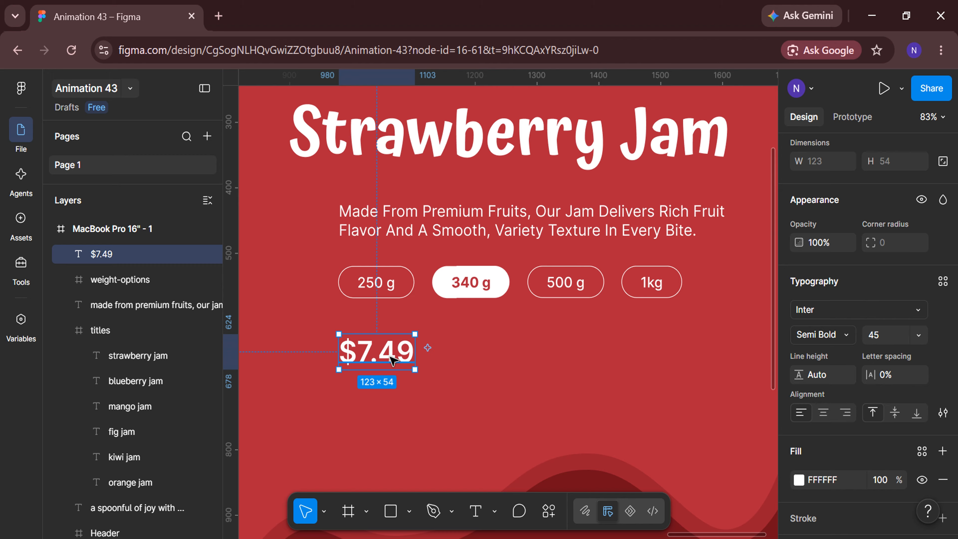
Add a new text reading "add to bag" to the right of the price
left_click(498, 373)
left_click(475, 513)
left_click(534, 350)
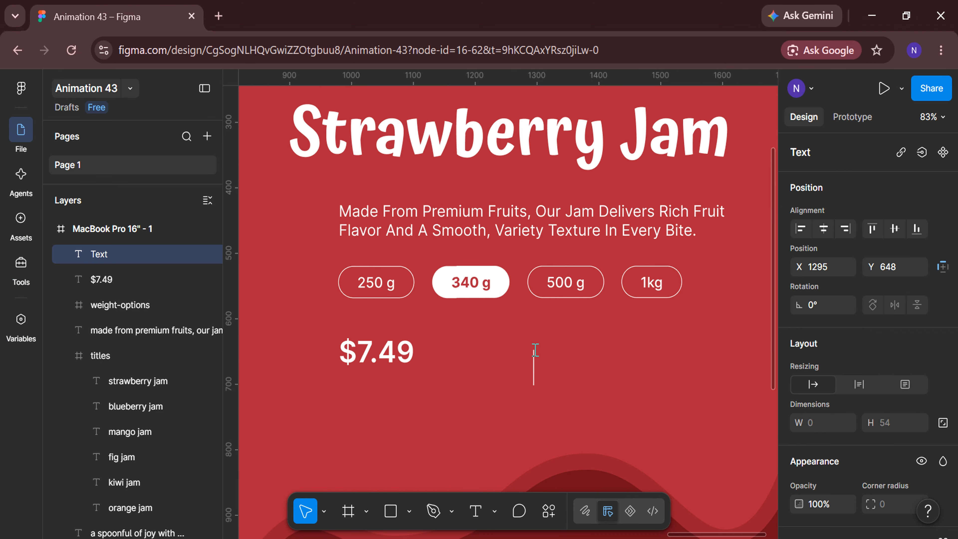
scroll(534, 349, "up", 2)
scroll(535, 349, "right", 2)
type("add to bag")
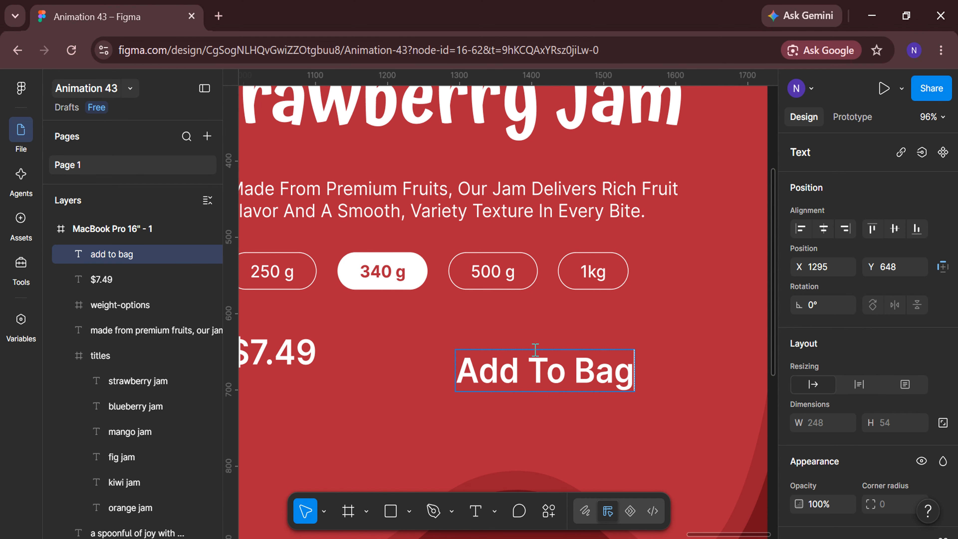
Set the "add to bag" text to Medium weight and size 25
key("ctrl+a")
scroll(859, 347, "down", 5)
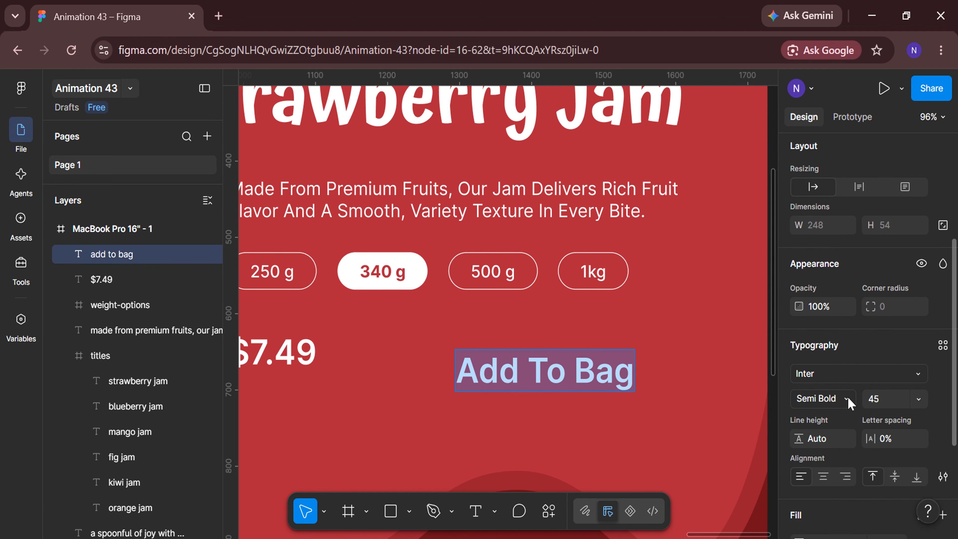
left_click(851, 400)
left_click(843, 384)
left_click(885, 401)
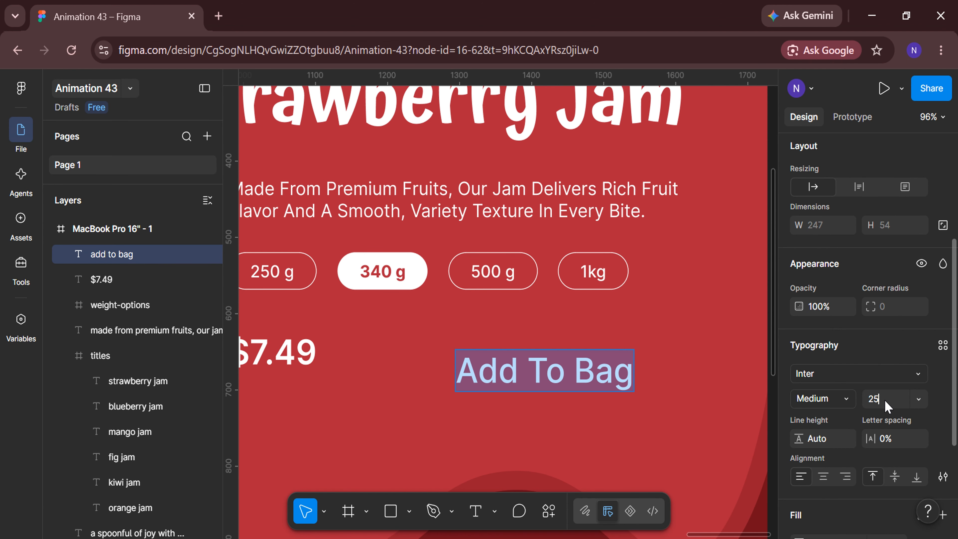
type("25")
key("Return")
key("Escape")
left_click(594, 455)
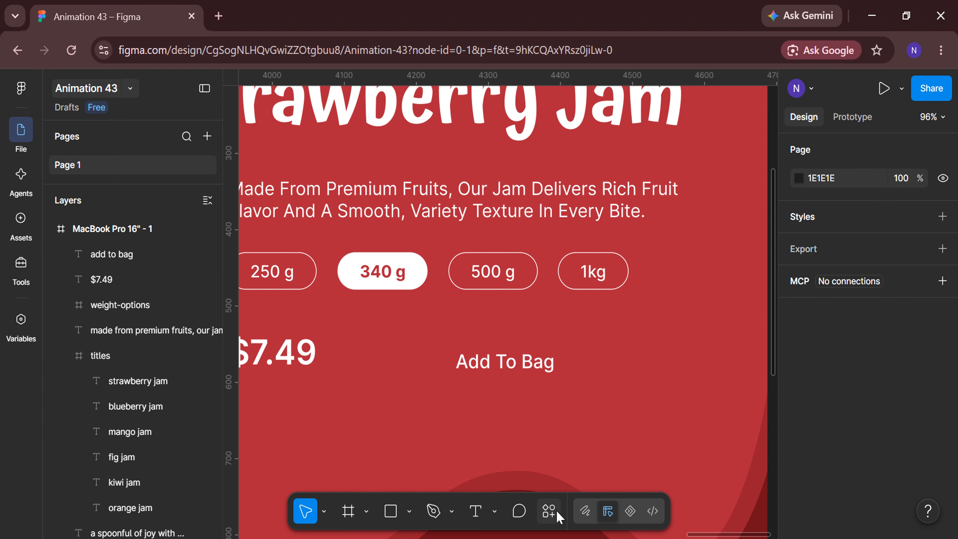
Search Iconify for "plus" and import the tabler:plus icon as a frame
left_click(550, 513)
left_click(550, 313)
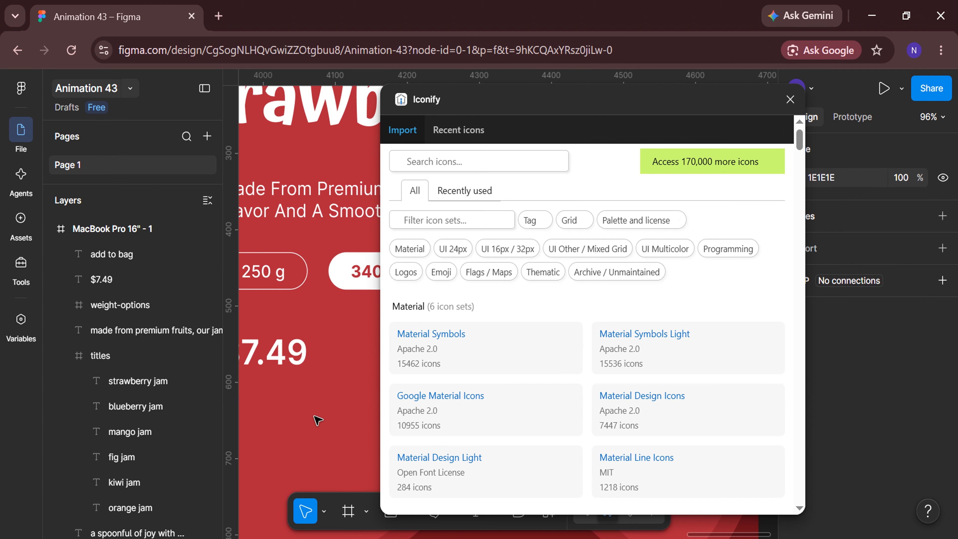
left_click(481, 161)
type("plus")
key("Return")
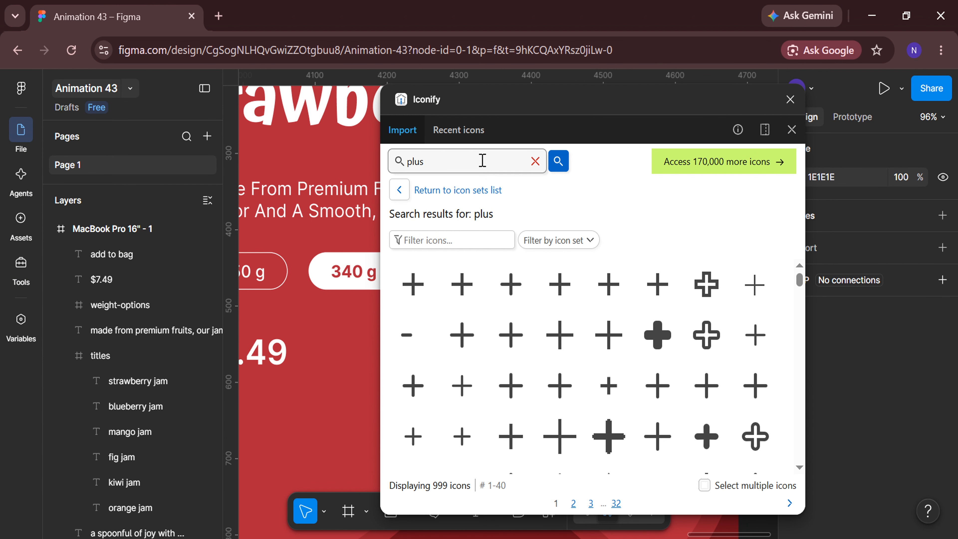
left_click(462, 335)
left_click(588, 500)
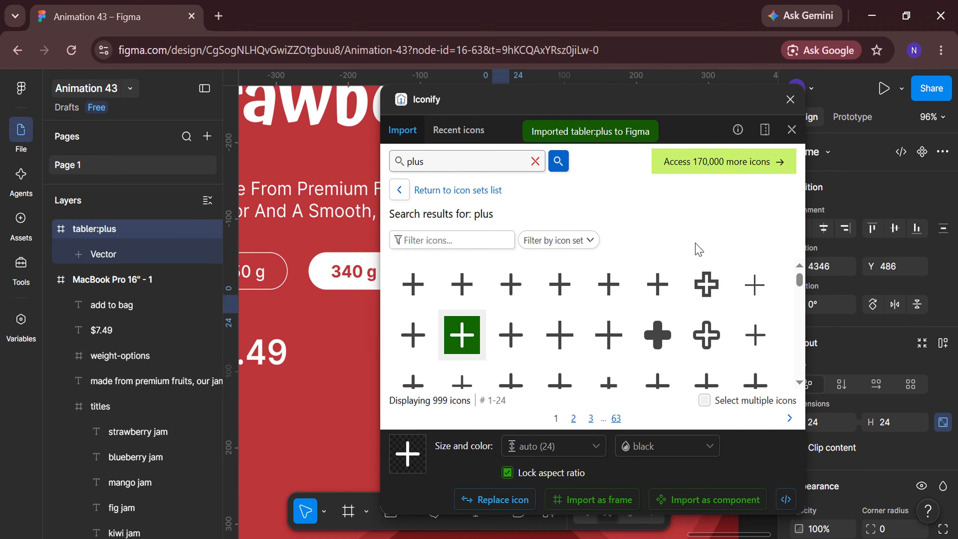
left_click(790, 100)
Rename the imported icon's frame "plus" and nest it inside the MacBook Pro 16" - 1 frame
double_click(97, 229)
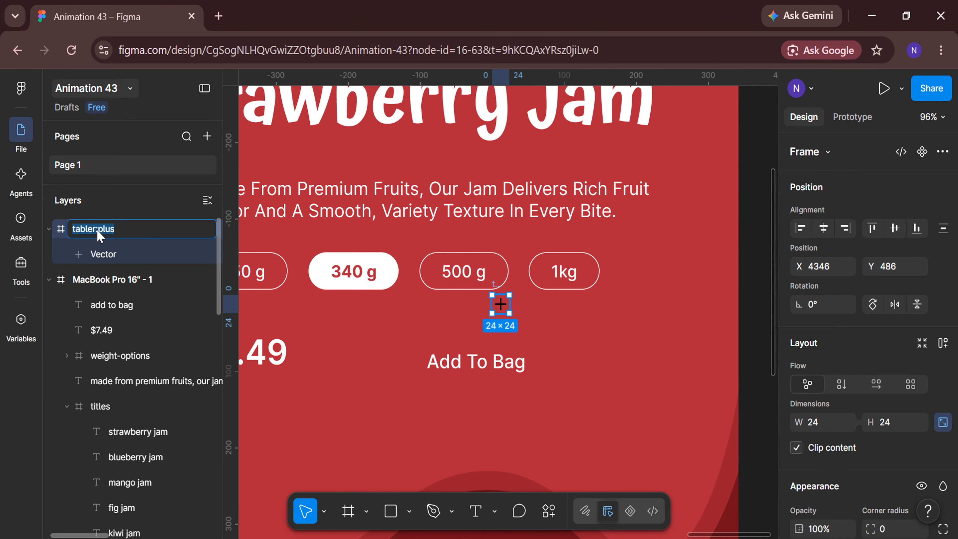
key("BackSpace")
key("Return")
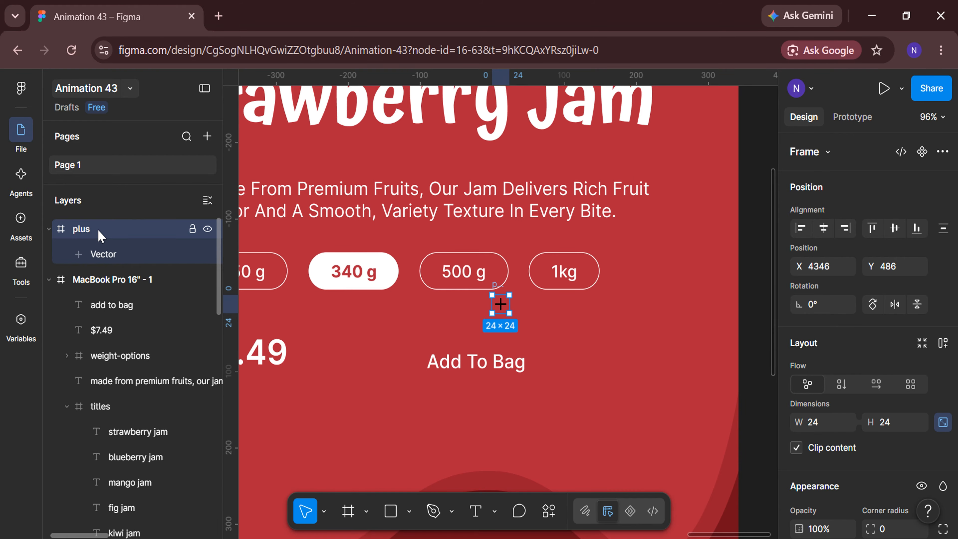
left_click_drag(100, 236, 115, 279)
left_click(66, 254)
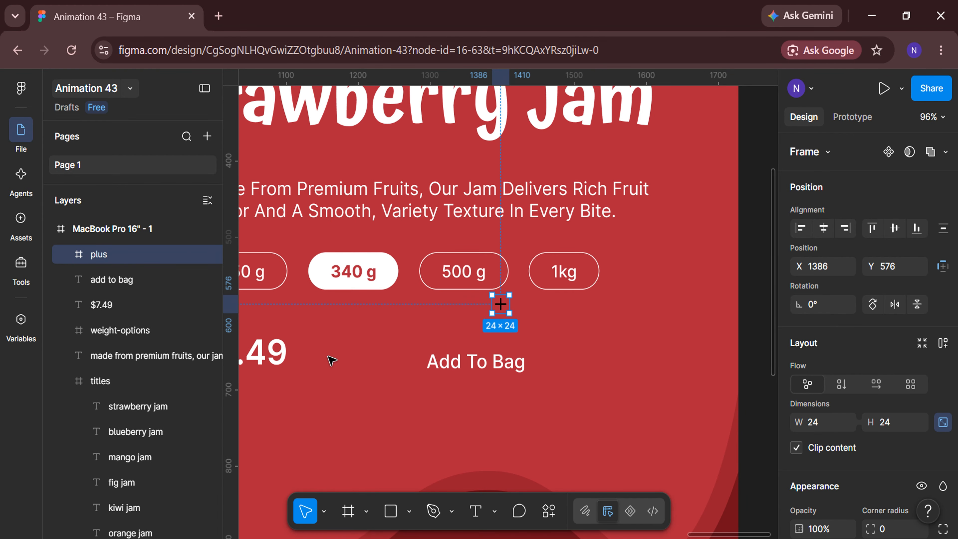
Place the plus icon just left of the "Add To Bag" text and resize it to 26 × 26
left_click_drag(501, 311, 400, 365)
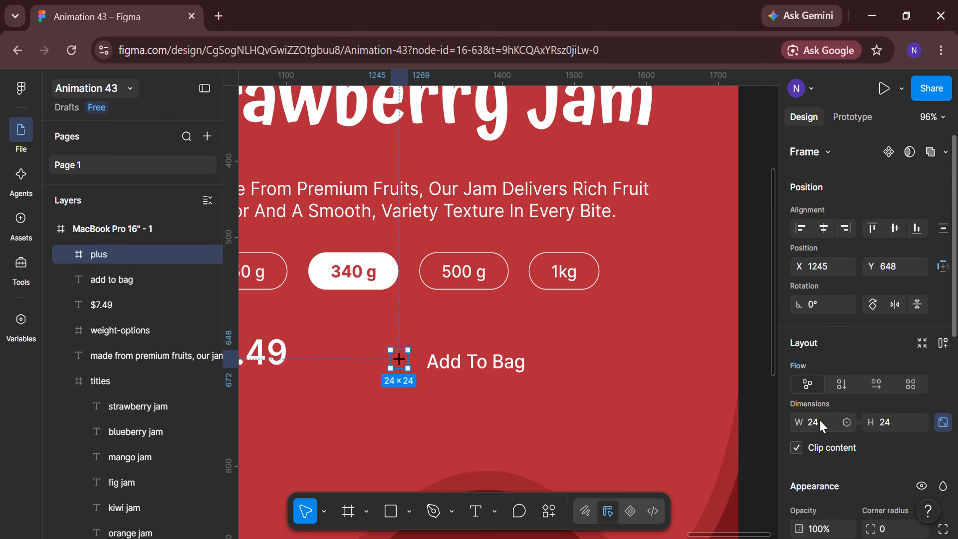
left_click(824, 427)
type("26")
key("Return")
Recolour the plus icon to white (FFFFFF)
scroll(823, 422, "down", 10)
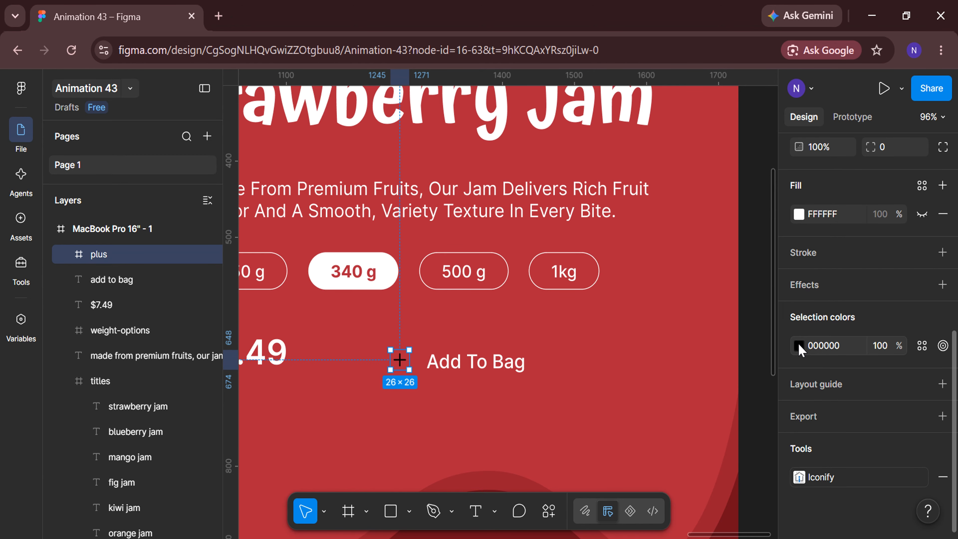
left_click(798, 345)
left_click_drag(618, 234, 609, 226)
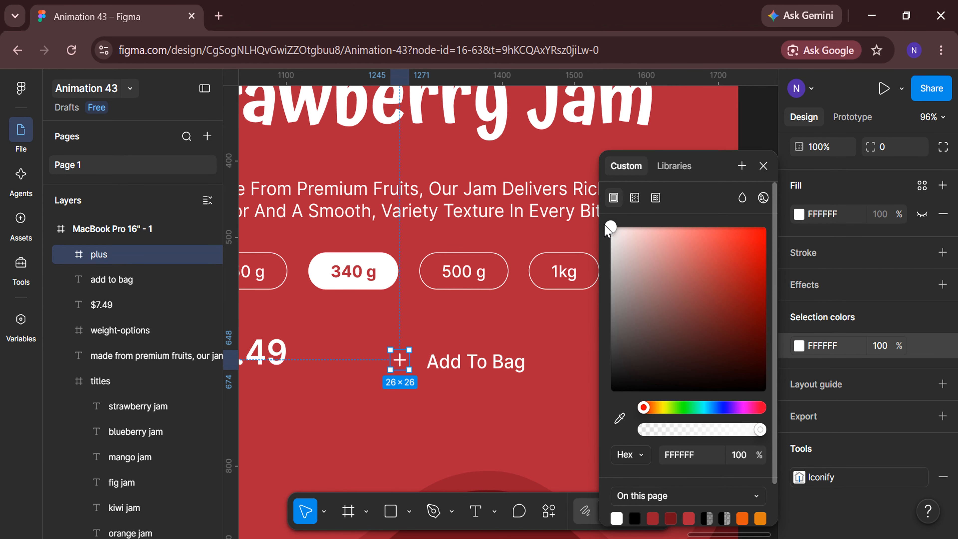
left_click(763, 166)
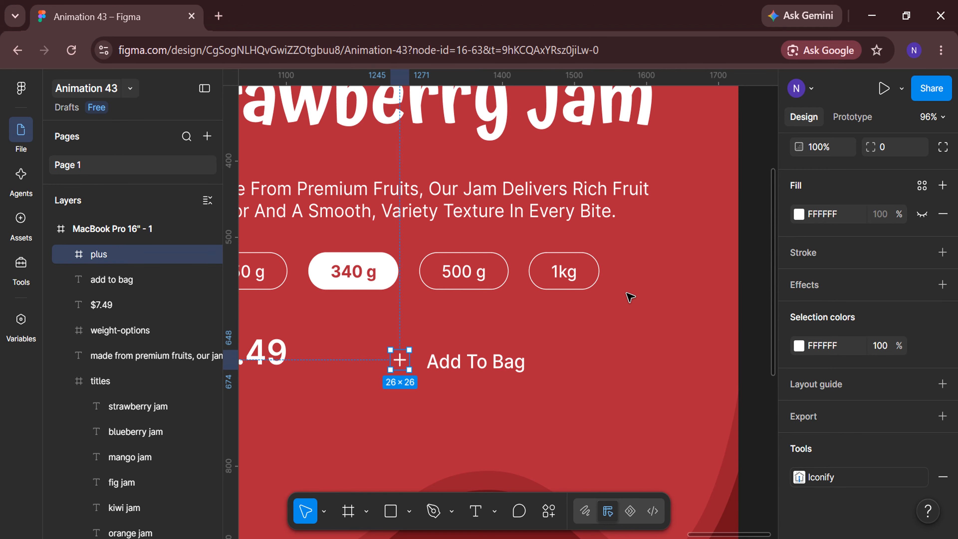
Align the vertical centres of the plus icon and the "add to bag" text and set their spacing to 10
left_click(153, 281, "shift")
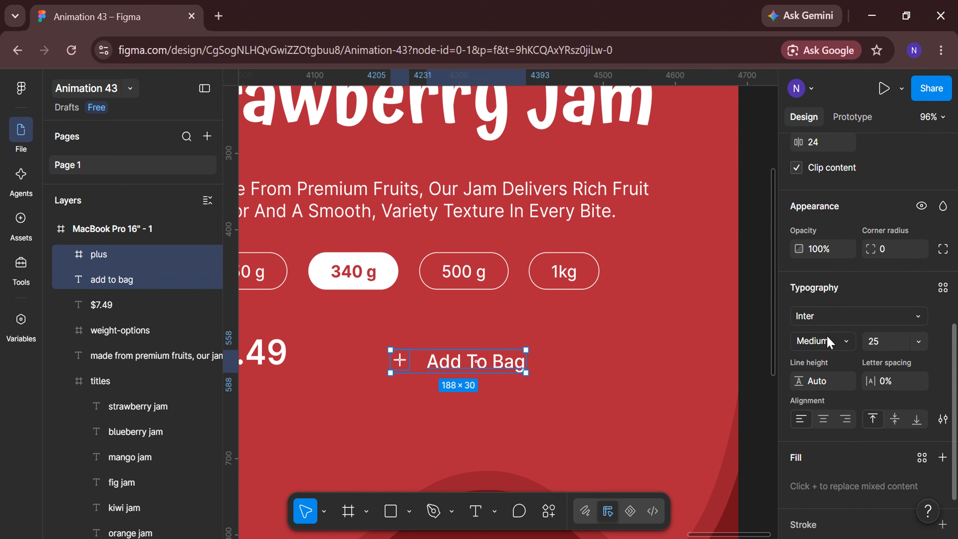
scroll(828, 342, "up", 6)
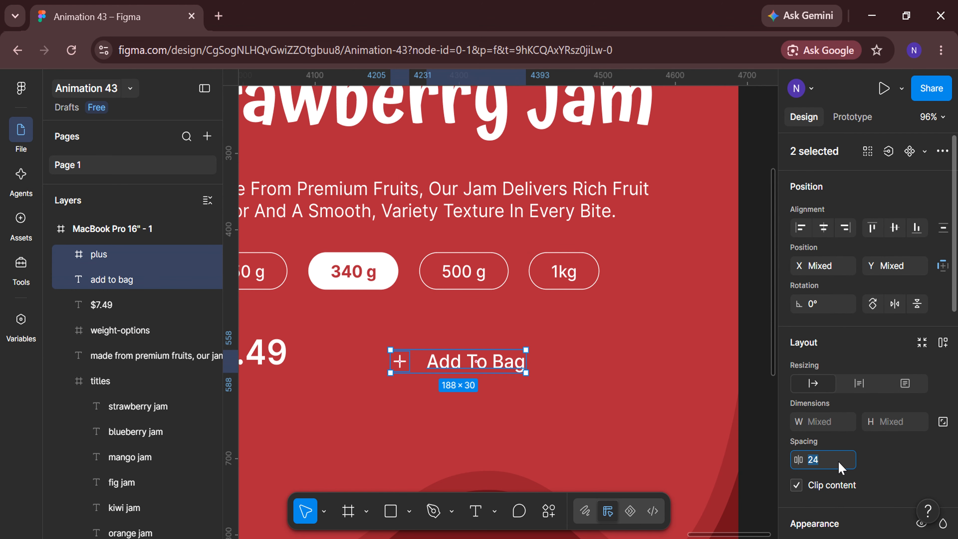
type("10")
key("Return")
Wrap the plus icon and "add to bag" text in an auto layout frame and give it a black (000000) fill
right_click(492, 361)
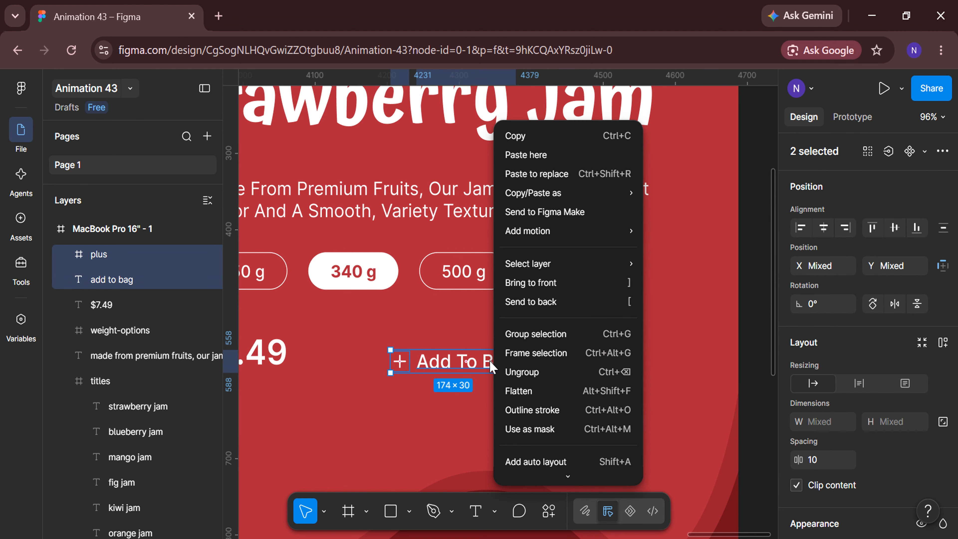
left_click(529, 462)
scroll(837, 423, "down", 5)
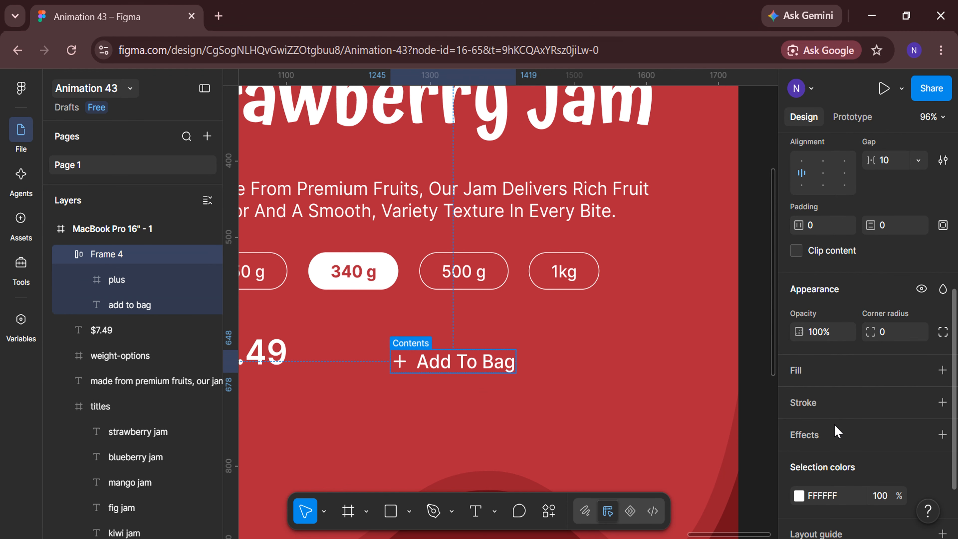
left_click(863, 376)
left_click_drag(637, 377, 585, 427)
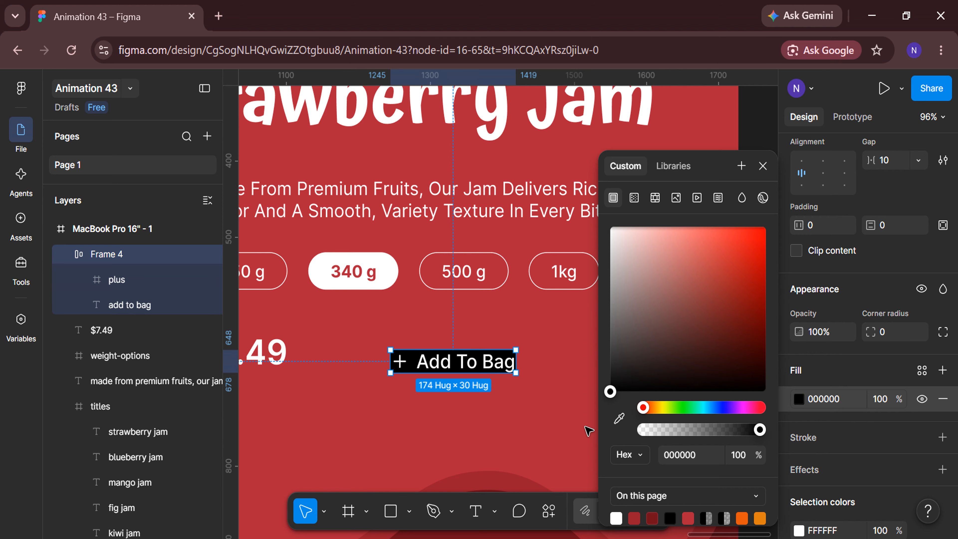
left_click(763, 166)
Give the Add To Bag button 30 horizontal padding, 15 vertical padding and a corner radius of 100
type("30")
key("Return")
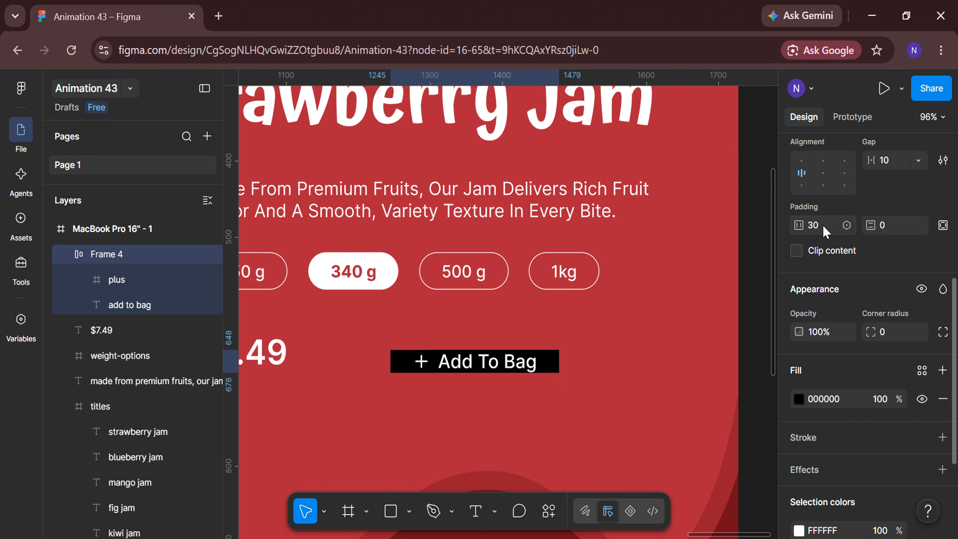
type("15")
key("Return")
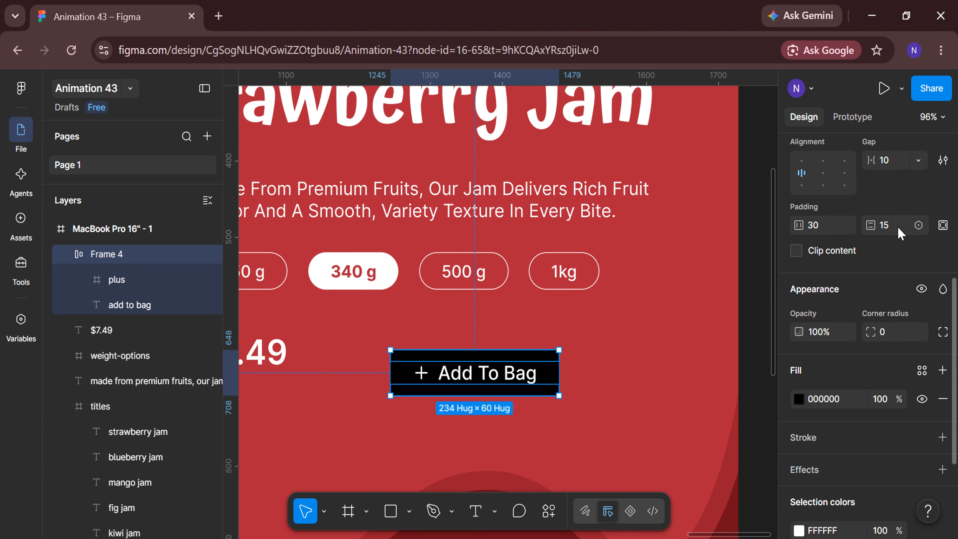
left_click(896, 340)
key("Return")
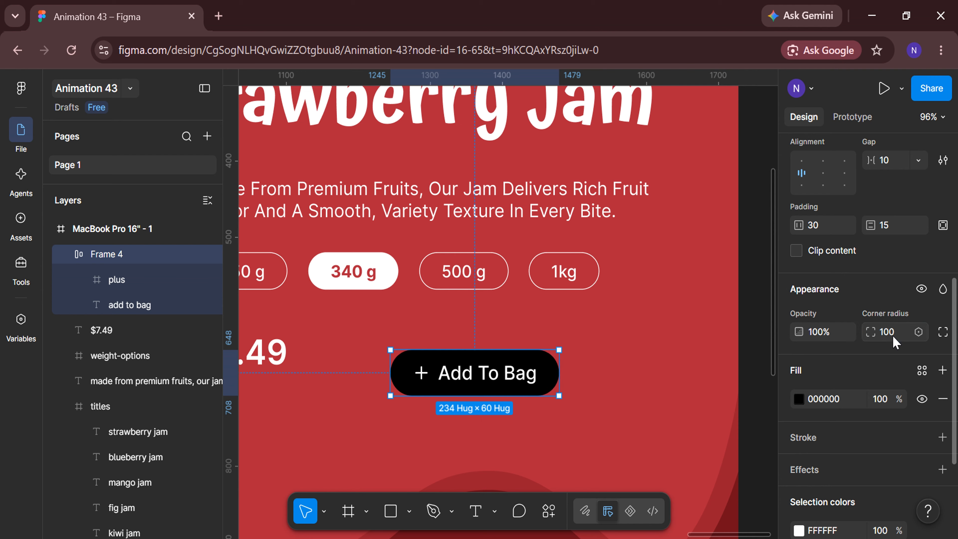
Set the Add To Bag button's black fill opacity to 35%
left_click(890, 400)
type("35")
key("Return")
Add a black outside stroke to the Add To Bag button with weight 6 and 35% opacity
left_click(865, 439)
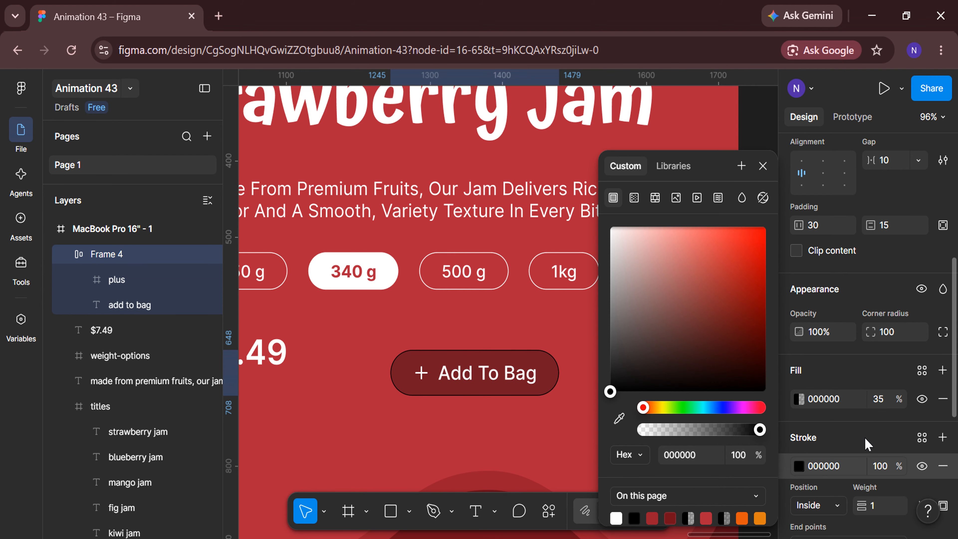
left_click(841, 510)
left_click(832, 477)
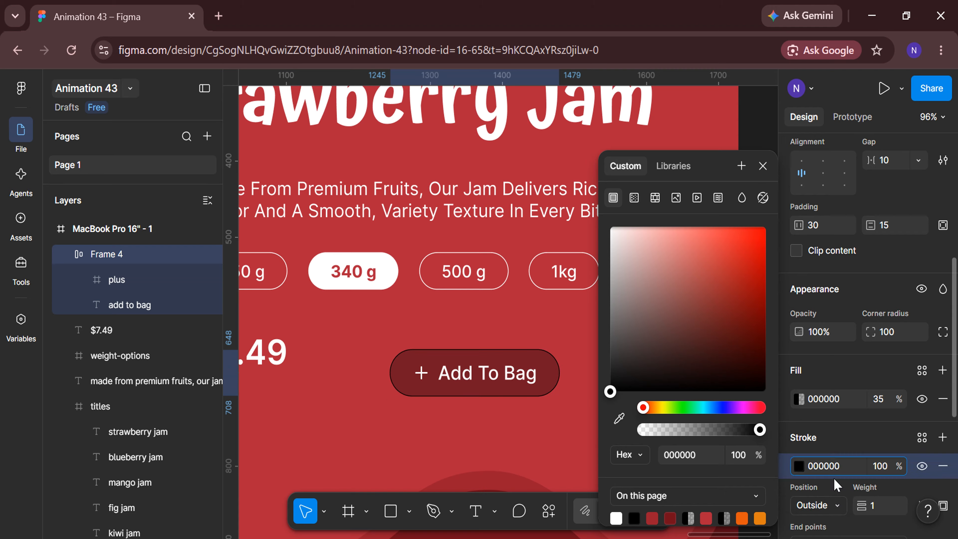
left_click(882, 513)
type("6")
key("Return")
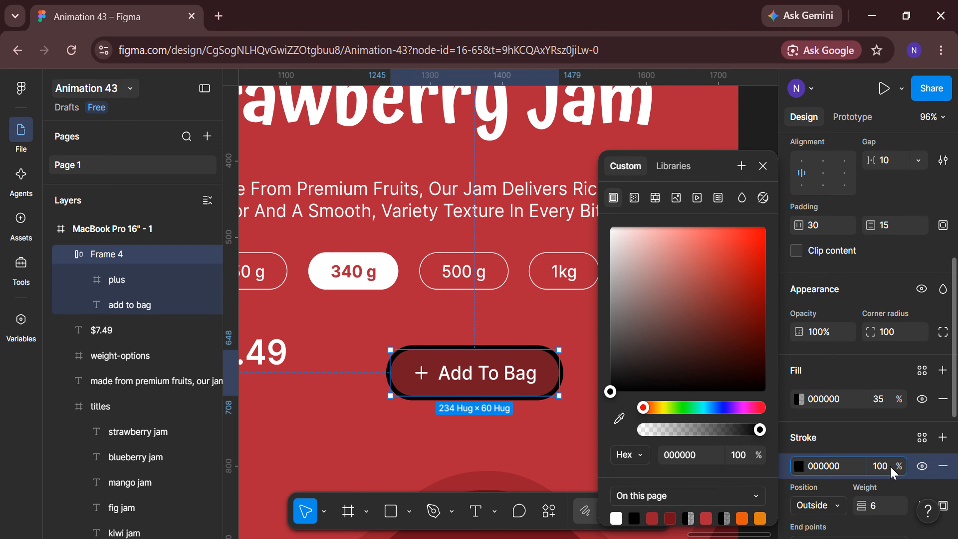
left_click(882, 467)
type("35")
key("Return")
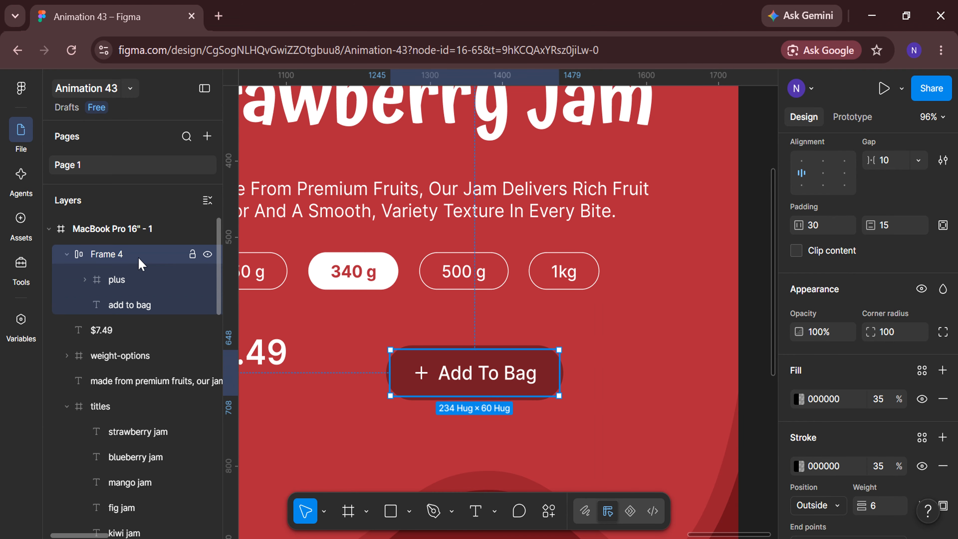
Rename the Add To Bag button's frame to add-to-bag-btn and collapse it in the layer list
double_click(140, 263)
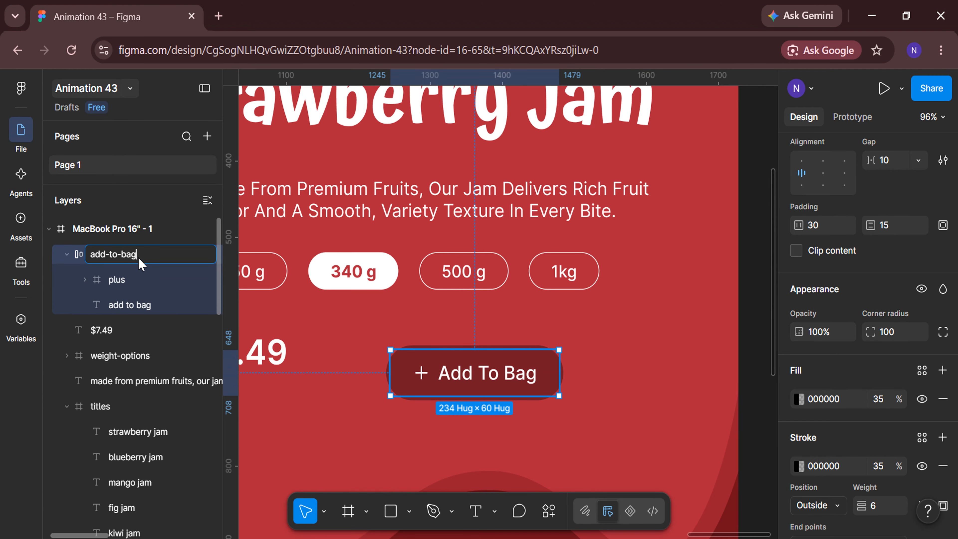
type("add-to-bag-btn")
key("Return")
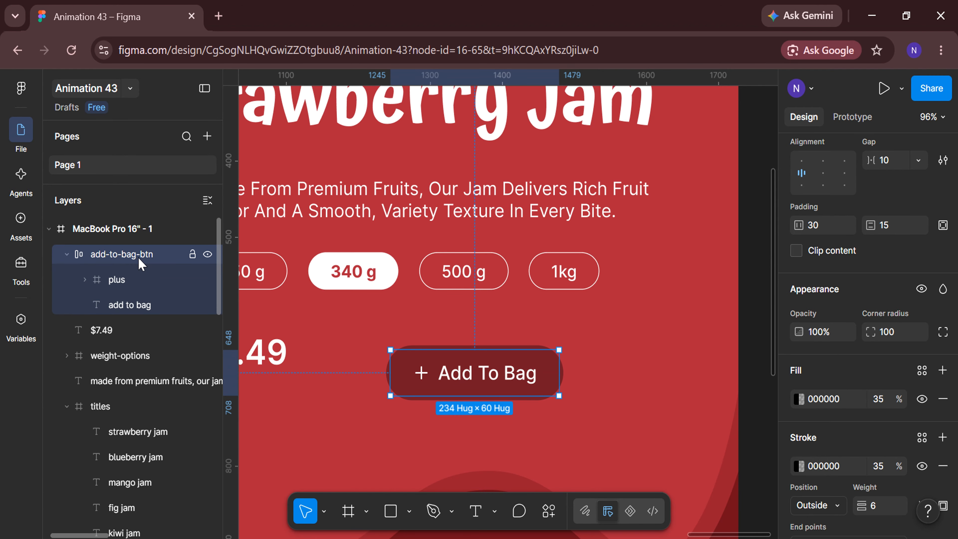
left_click(67, 254)
Move the Add To Bag button closer to the price, to about X 1194, Y 624
scroll(387, 434, "left", 3)
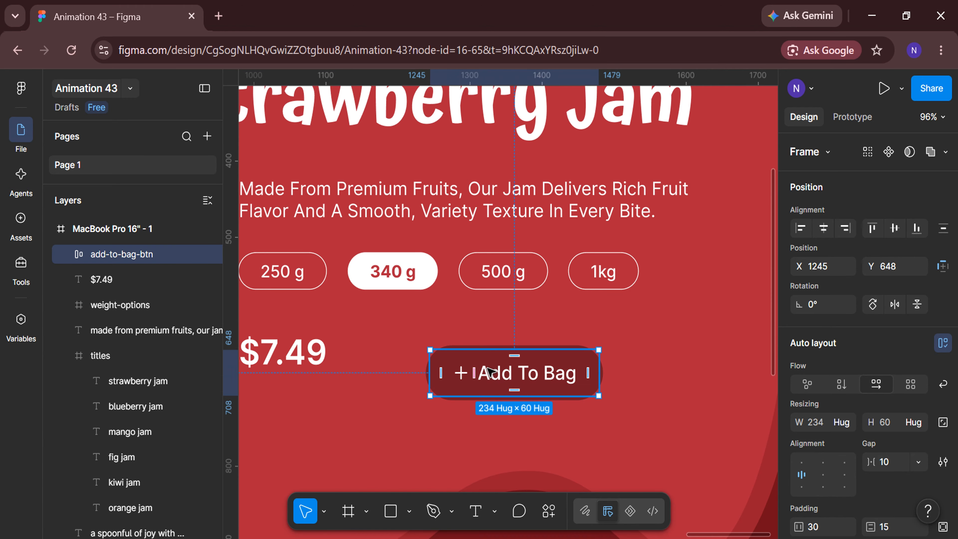
left_click_drag(489, 372, 451, 355)
scroll(452, 354, "down", 3)
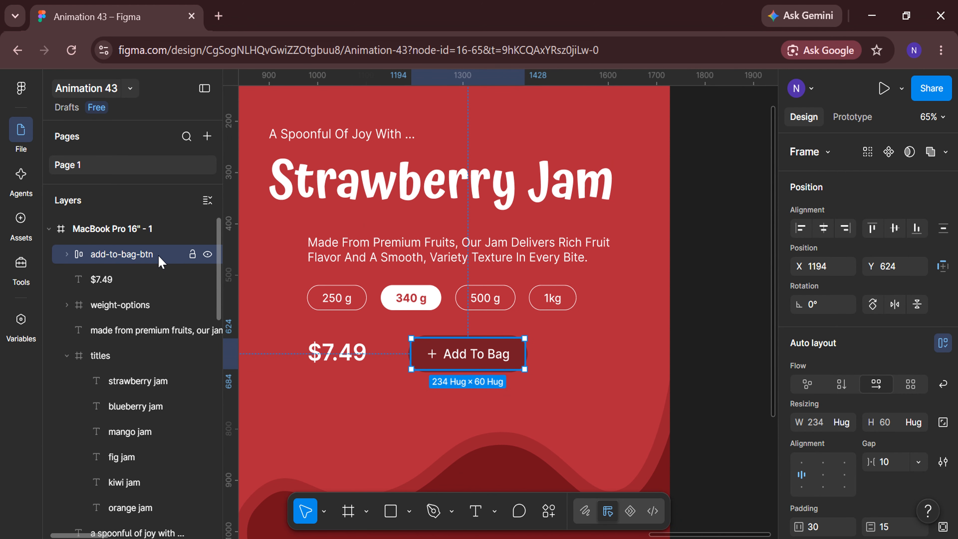
Align the $7.49 price and the Add To Bag button on their vertical centres with a spacing of 75
left_click(152, 279, "shift")
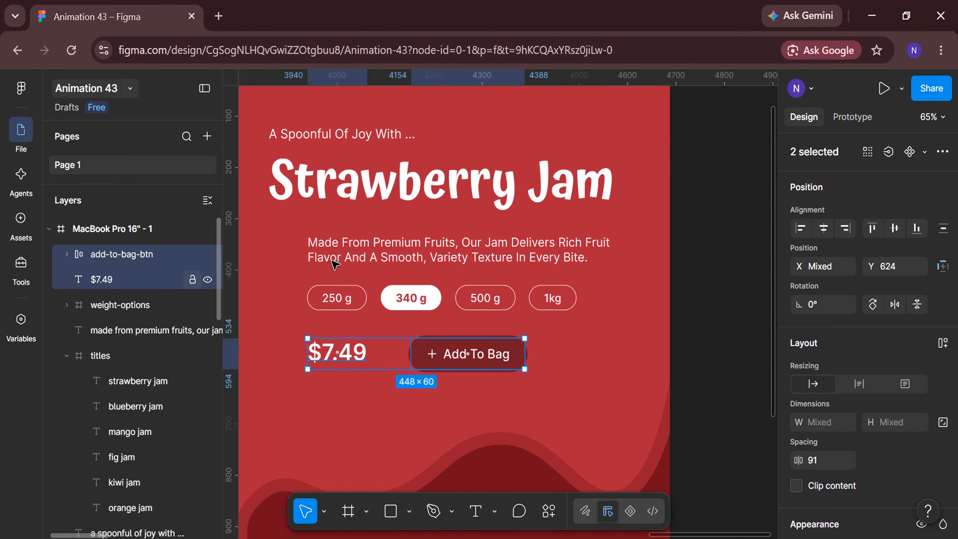
left_click(896, 229)
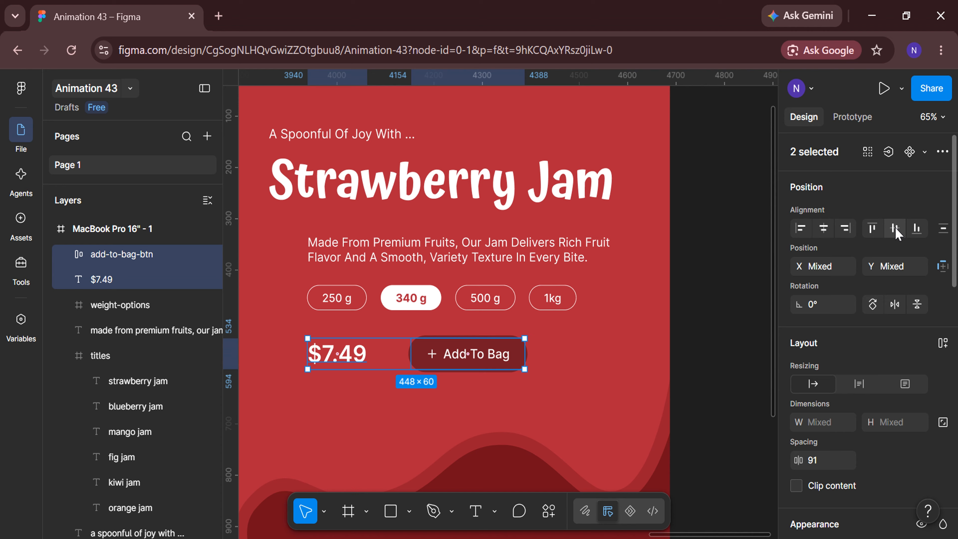
left_click(830, 467)
type("75")
key("Return")
Frame the price and button together as CTA and set the frame's Y position to 630
right_click(494, 357)
left_click(550, 353)
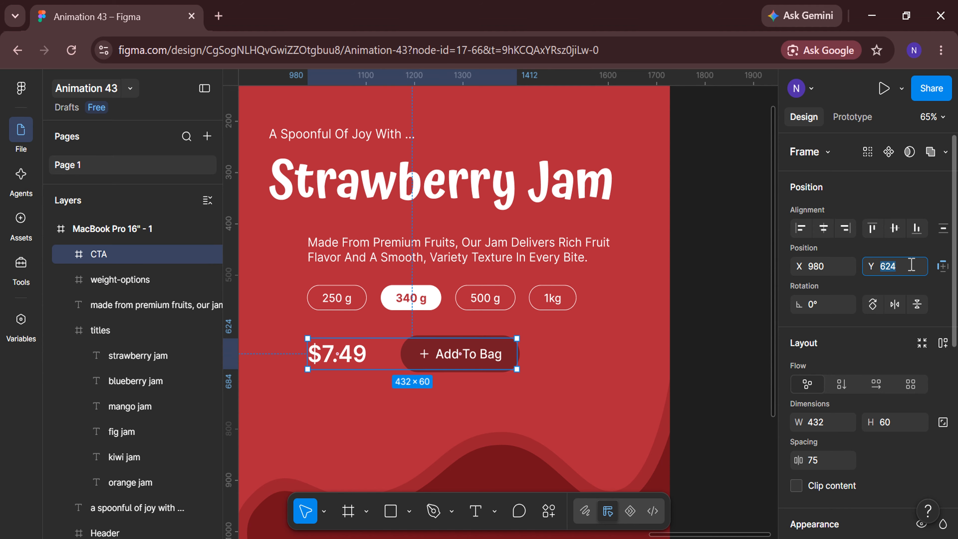
key("Return")
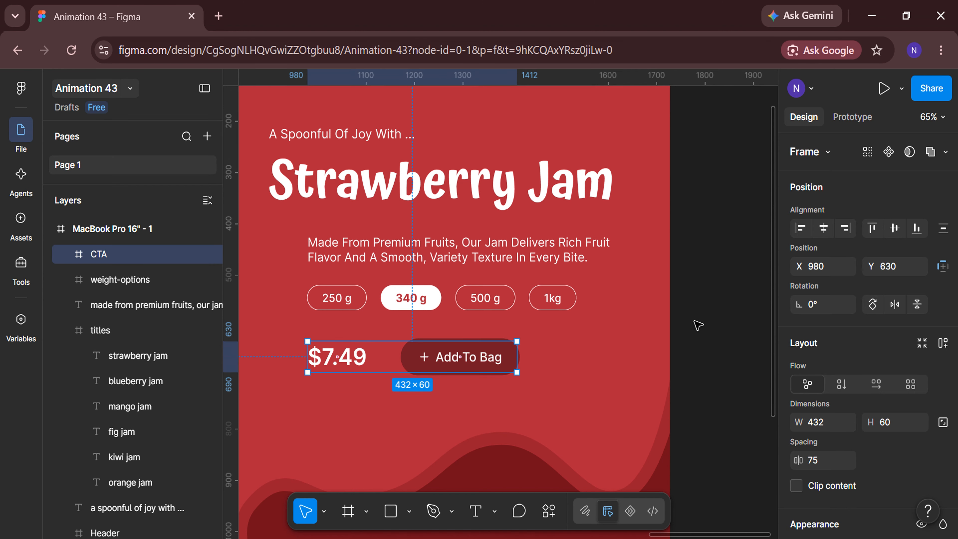
Draw a square below the slide frame, size it to 550 × 550 and rename it product
left_click(698, 325)
scroll(697, 325, "down", 5)
scroll(451, 483, "down", 3)
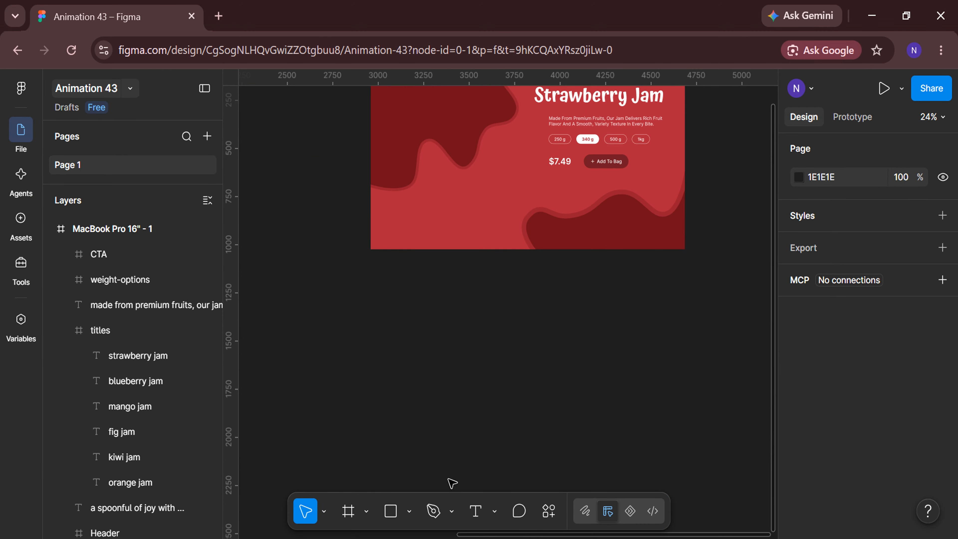
left_click_drag(375, 292, 478, 408)
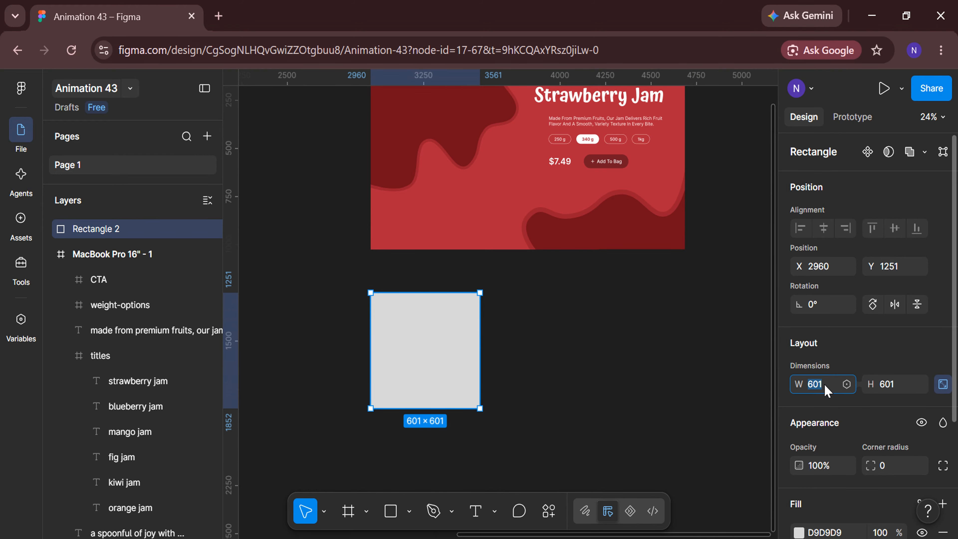
key("Return")
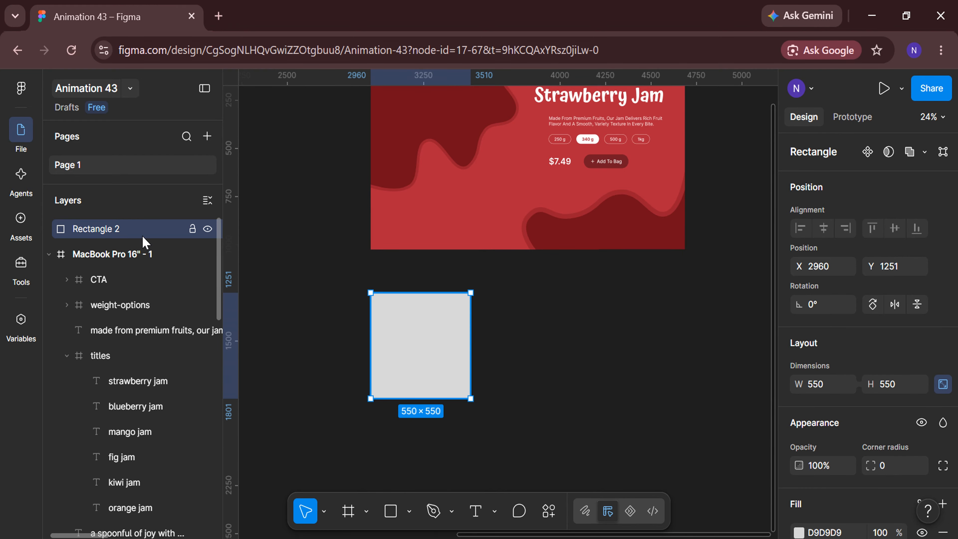
key("Return")
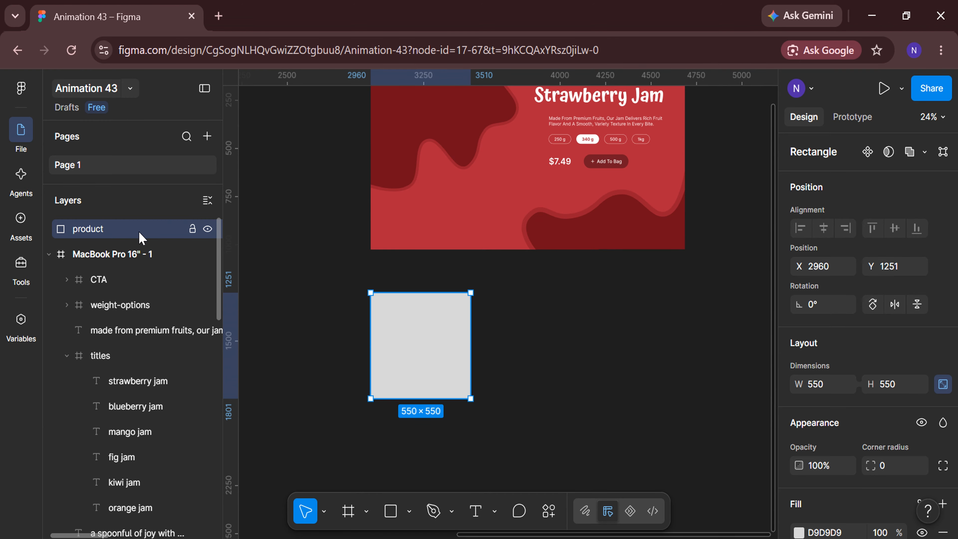
Fill the product square with the strawberry jam jar picture Image_1 from the Images folder
left_click(409, 511)
left_click(476, 479)
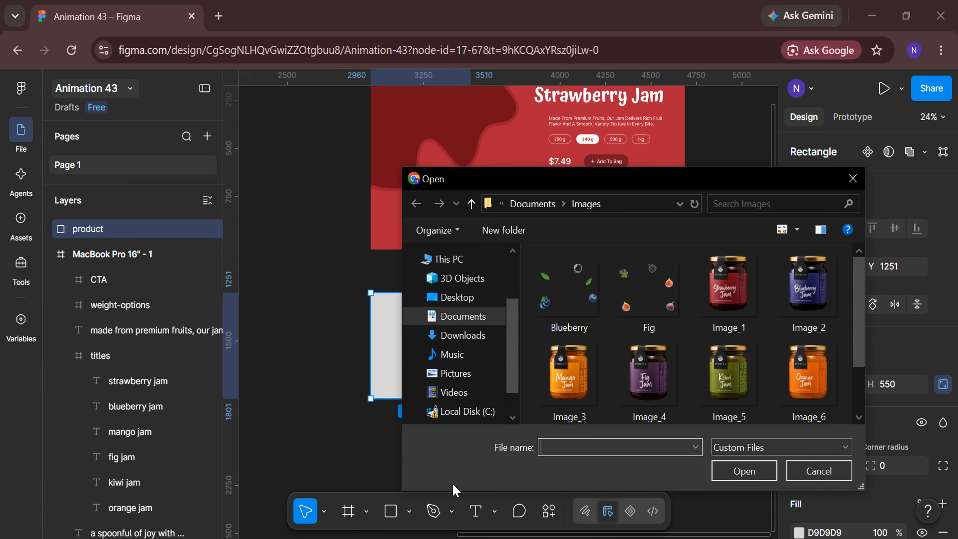
left_click(728, 291)
left_click(743, 469)
left_click(426, 338)
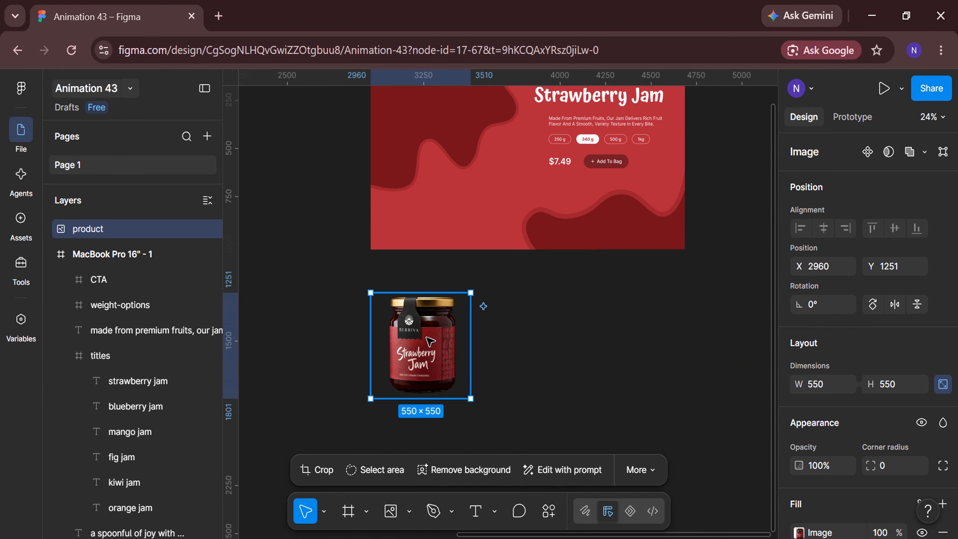
Apply a shadow to the jar image with the Beautiful Shadows plugin
scroll(533, 387, "right", 2)
left_click(548, 511)
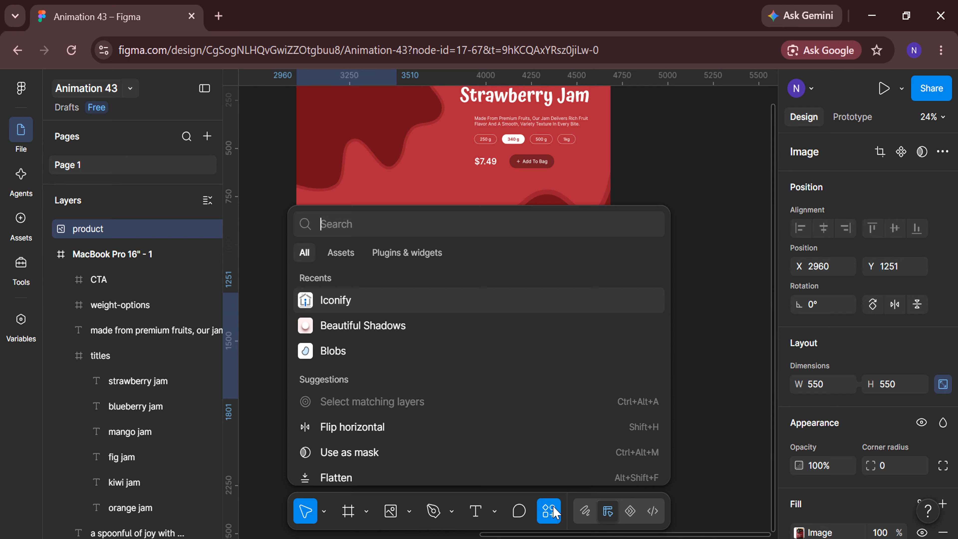
left_click(534, 336)
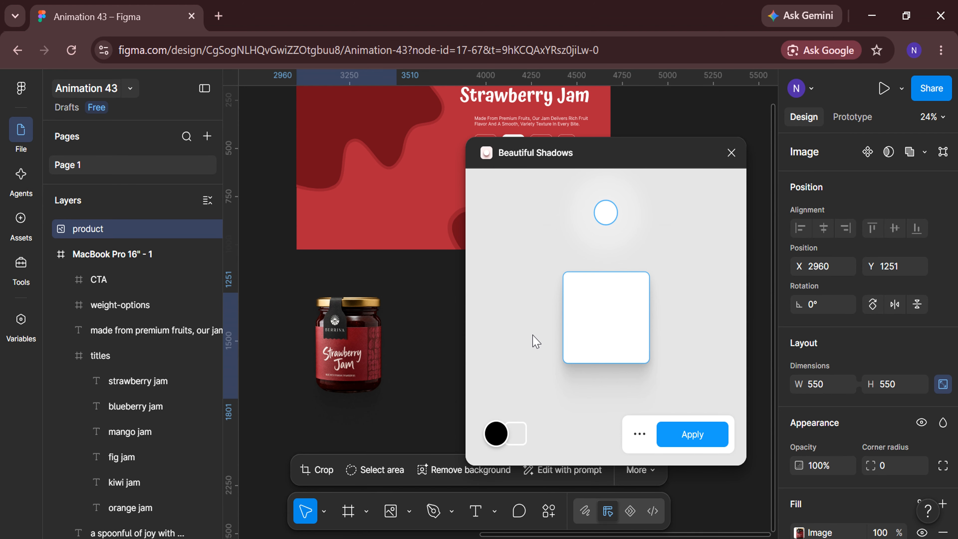
left_click(692, 434)
scroll(694, 432, "right", 1)
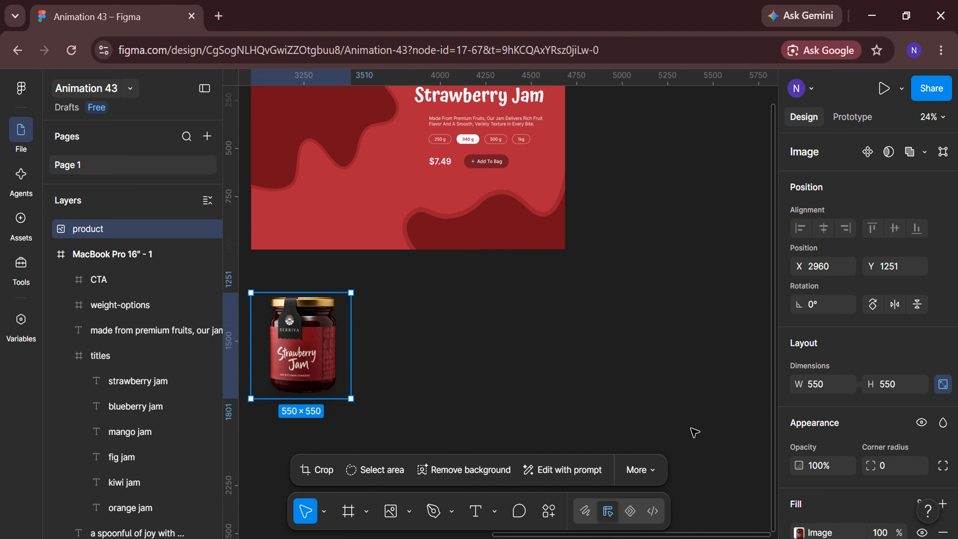
Draw a rectangle beside the jar and set its size to 830 × 705
left_click(475, 411)
left_click(408, 511)
left_click(437, 366)
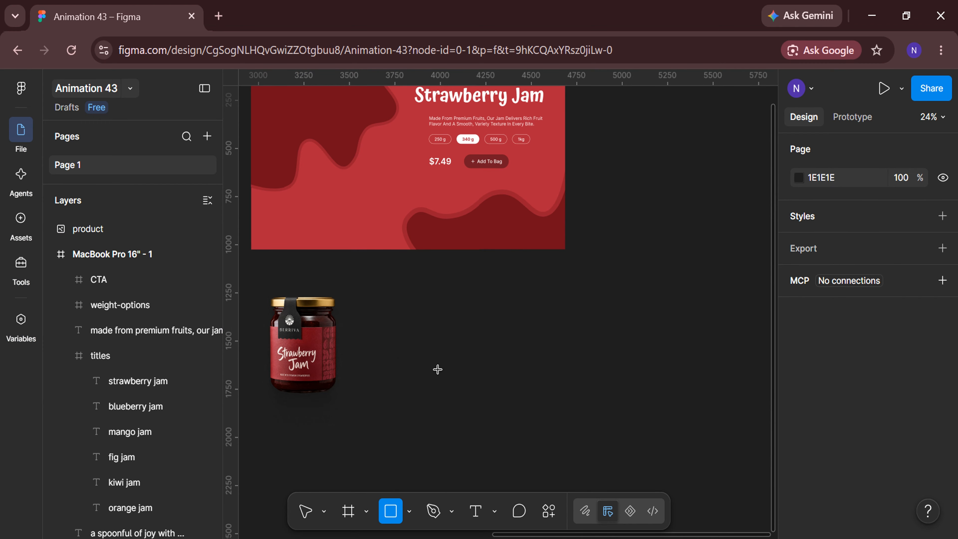
left_click_drag(414, 288, 586, 410)
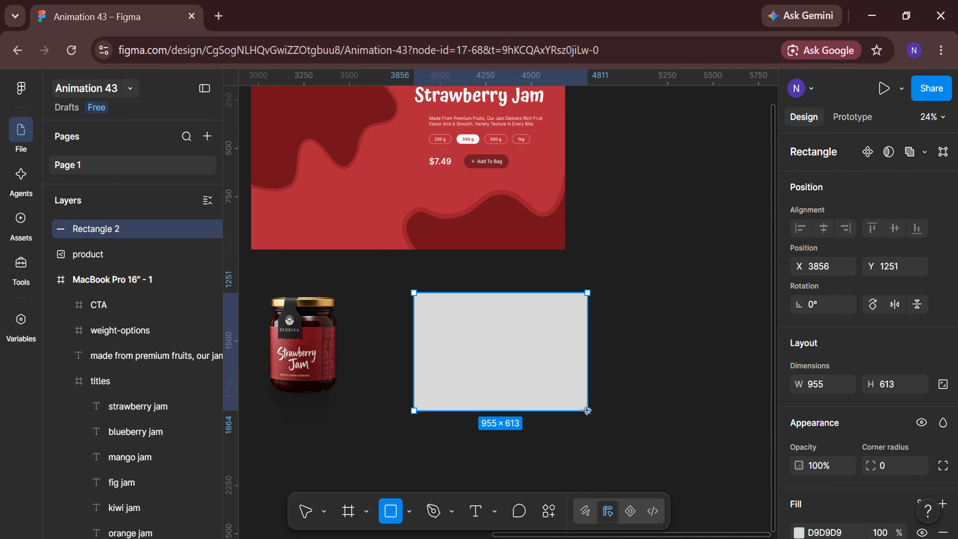
left_click(832, 391)
type("830")
key("Return")
left_click(906, 387)
type("7")
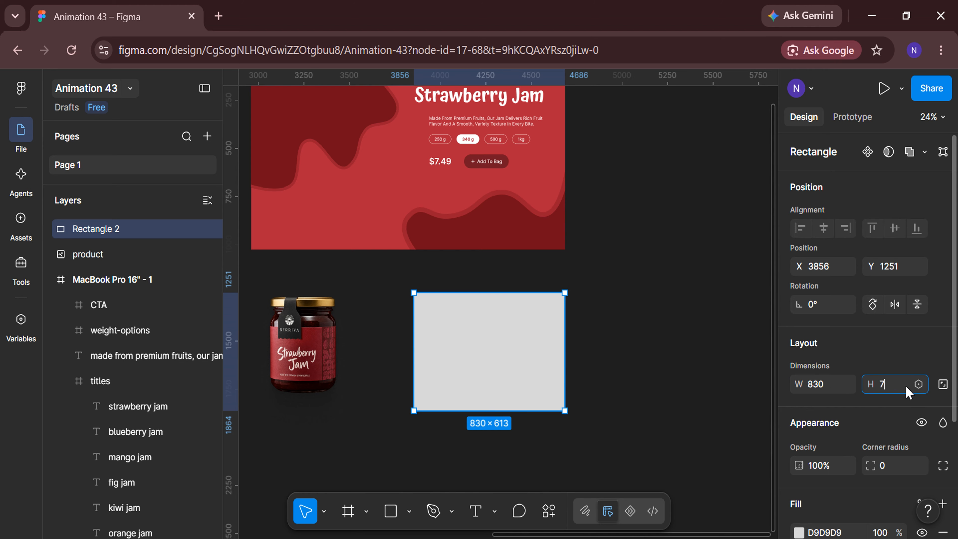
type("05")
key("Return")
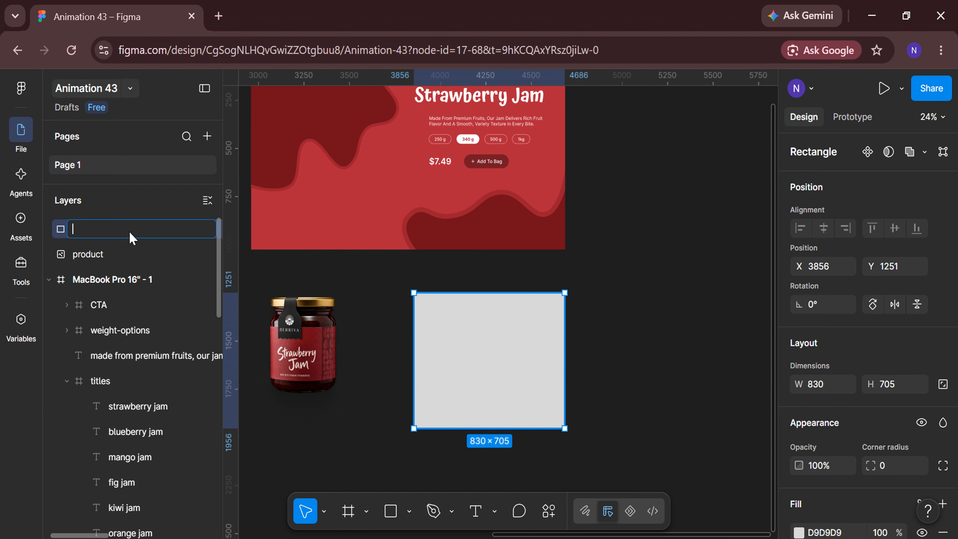
Rename the new rectangle to Image_1
left_click(131, 233)
type("Image_1")
key("Return")
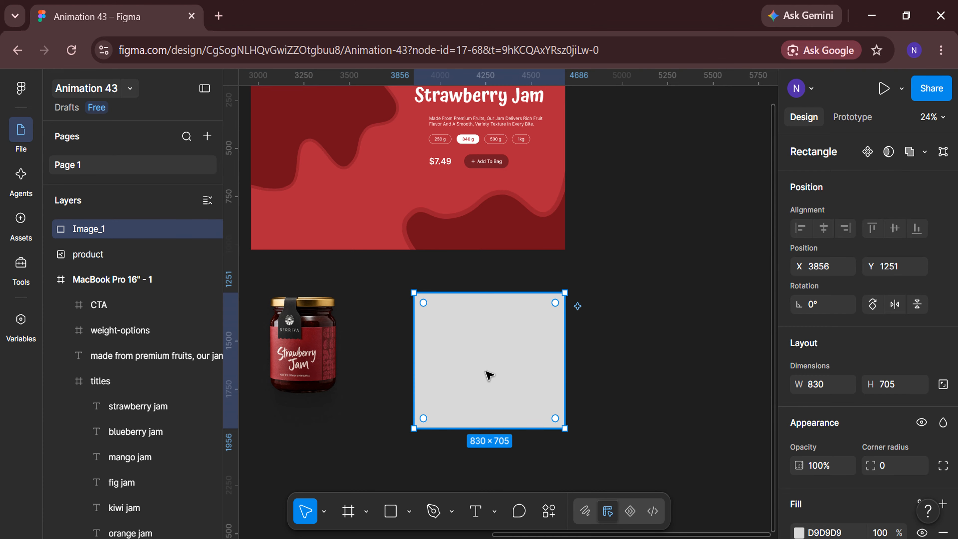
Fill the Image_1 rectangle with the picture of strawberries and mint leaves
left_click(409, 511)
left_click(434, 486)
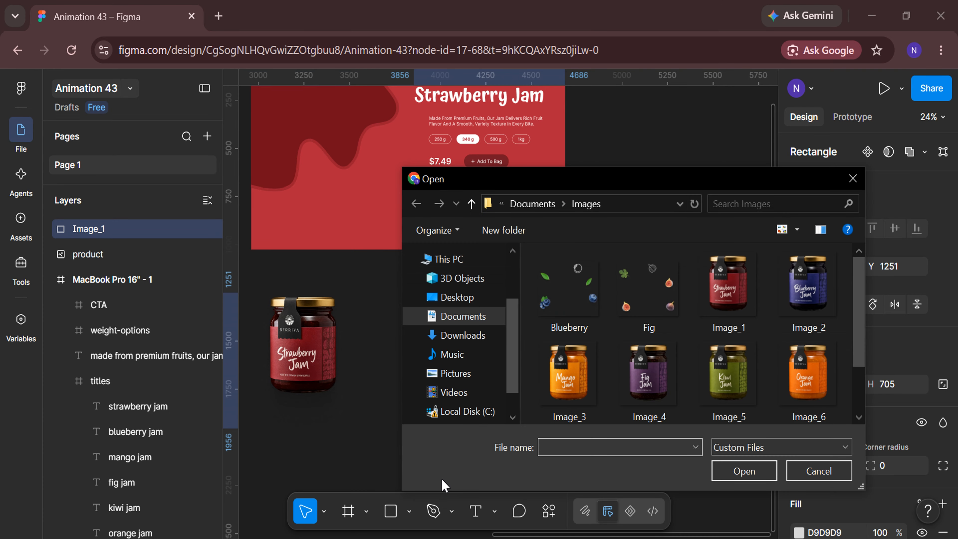
left_click(803, 388)
left_click(744, 471)
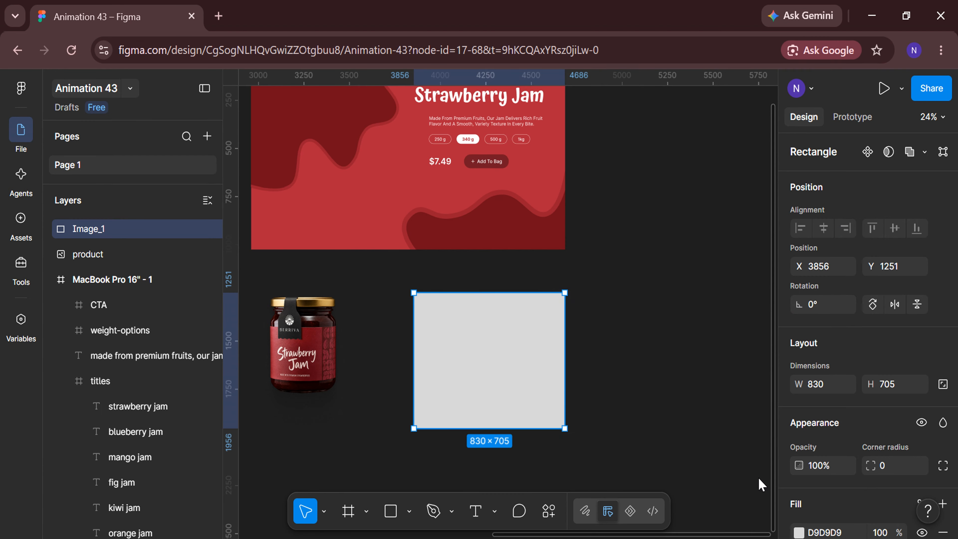
left_click(470, 347)
Put the product layer above Image_1 and move the jar into the middle of the strawberries and leaves
scroll(469, 348, "down", 2)
left_click(102, 254)
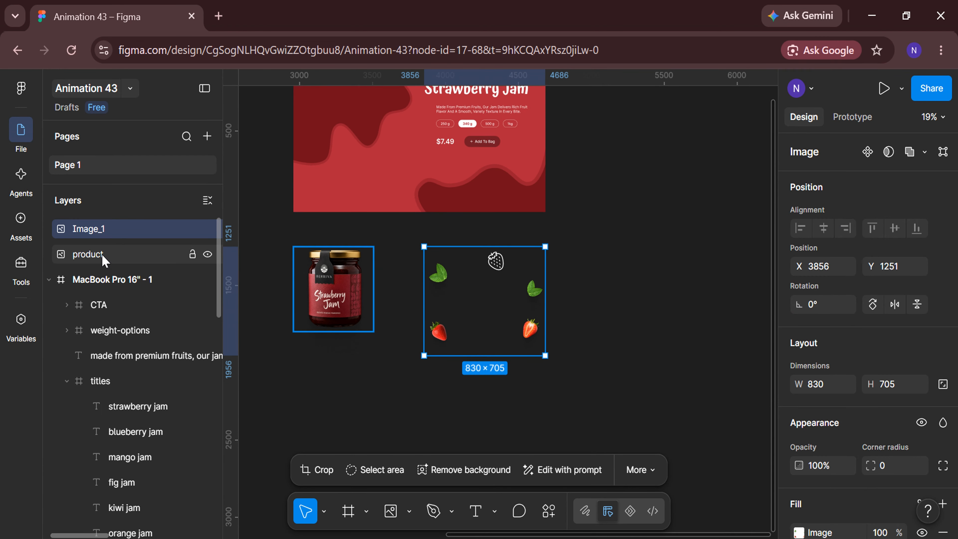
left_click_drag(118, 216, 118, 217)
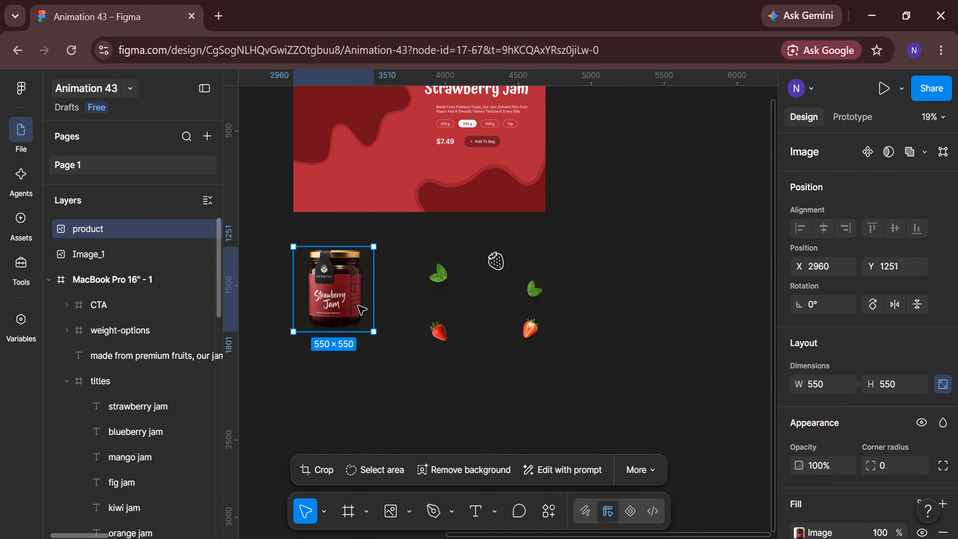
scroll(448, 355, "right", 1)
left_click_drag(277, 297, 418, 316)
Rotate the jar image to 25°
scroll(422, 319, "up", 3)
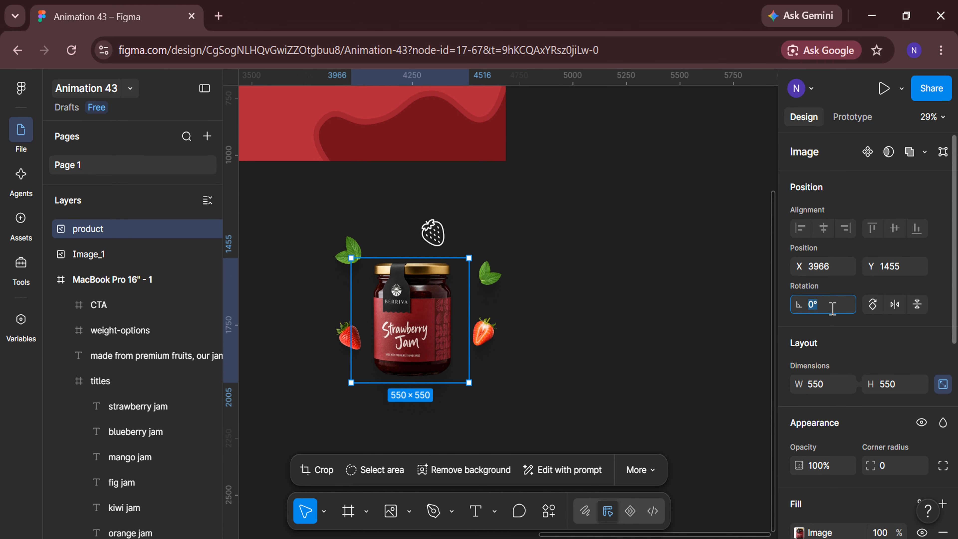
type("25")
key("Return")
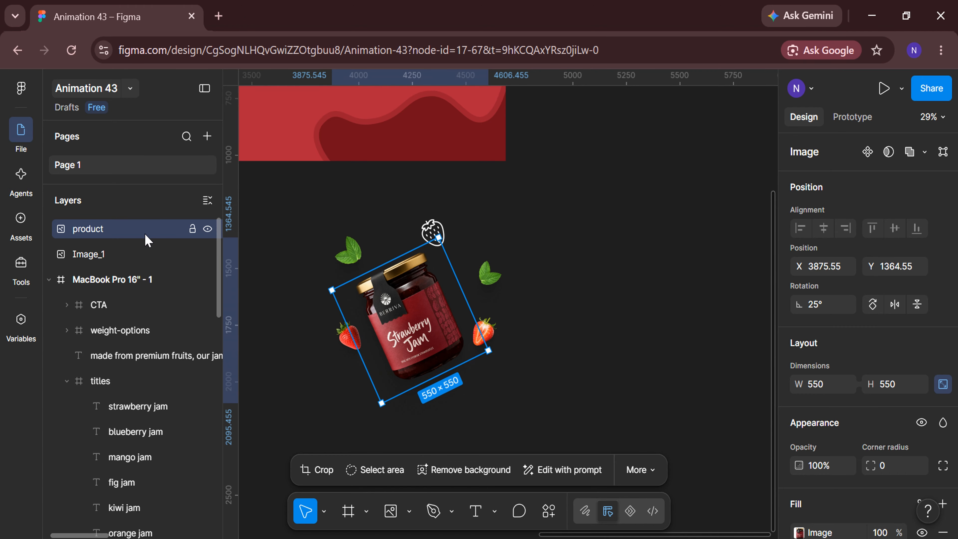
Wrap the product and Image_1 layers together in a frame
left_click(144, 253, "shift")
right_click(382, 258)
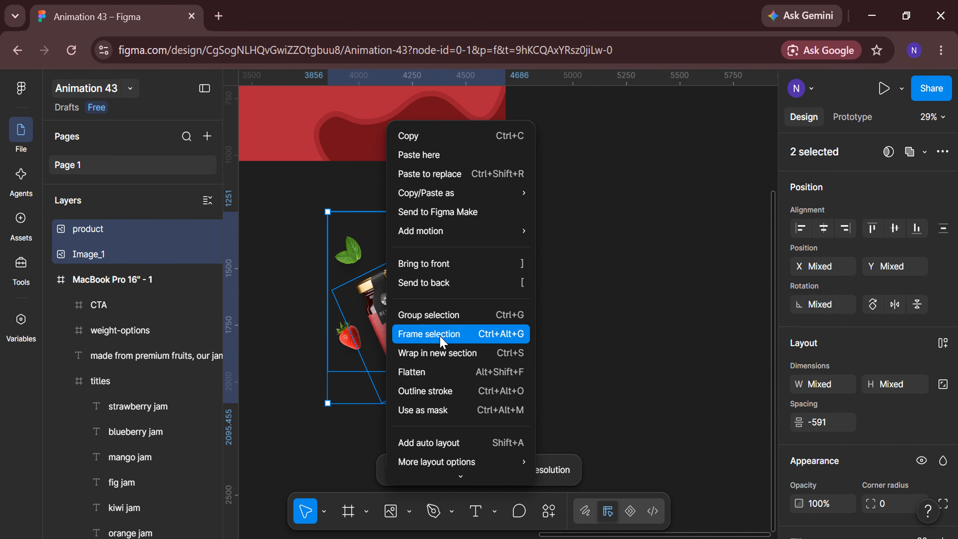
left_click(442, 340)
Convert the jar and fruit frame into a component and add a second variant to it
scroll(442, 339, "down", 2)
right_click(442, 340)
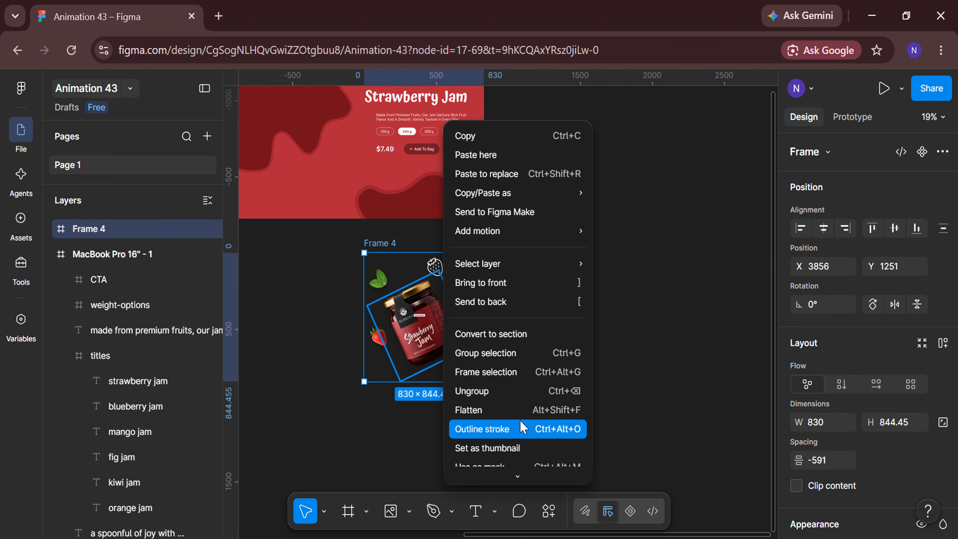
scroll(522, 424, "down", 5)
left_click(519, 400)
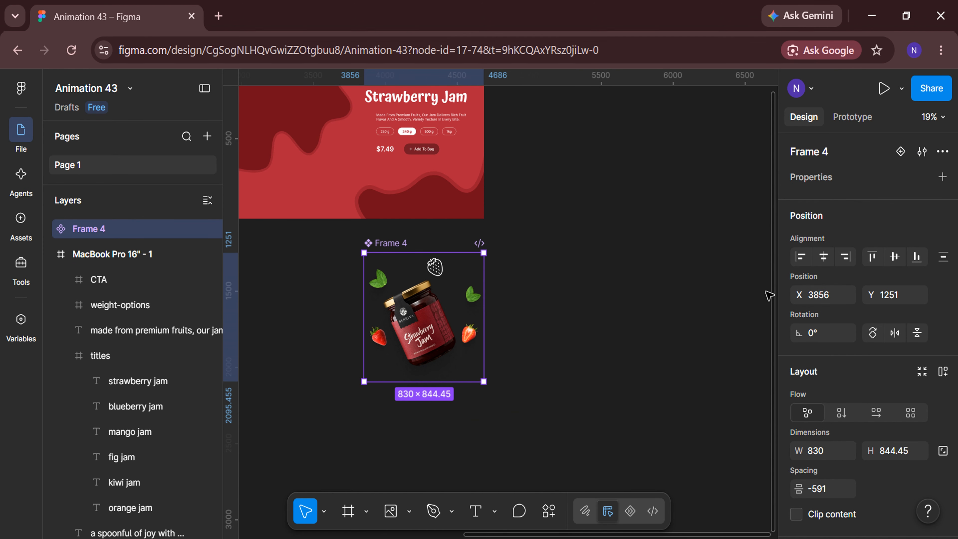
left_click(900, 152)
scroll(583, 421, "down", 3)
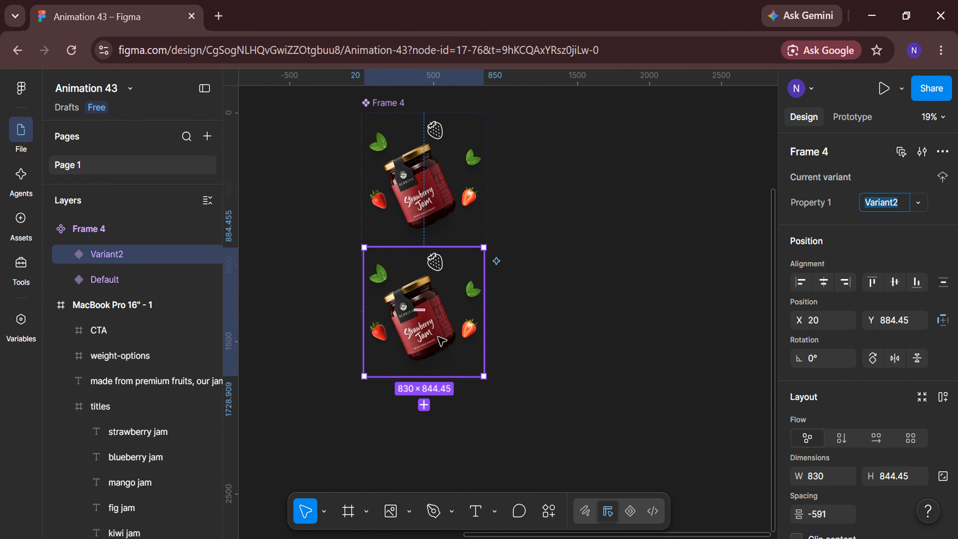
Set the rotation of the jar in Variant2 to 0°
double_click(432, 332)
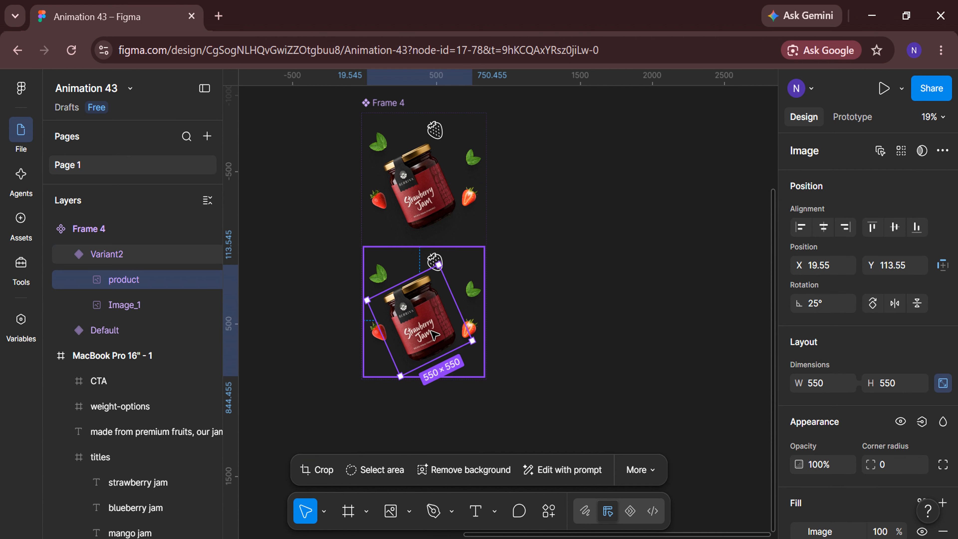
left_click(829, 299)
type("0")
key("Return")
Scale the Image_1 fruit layer in Variant2 down to a width of 200 with the Scale tool
left_click(146, 305)
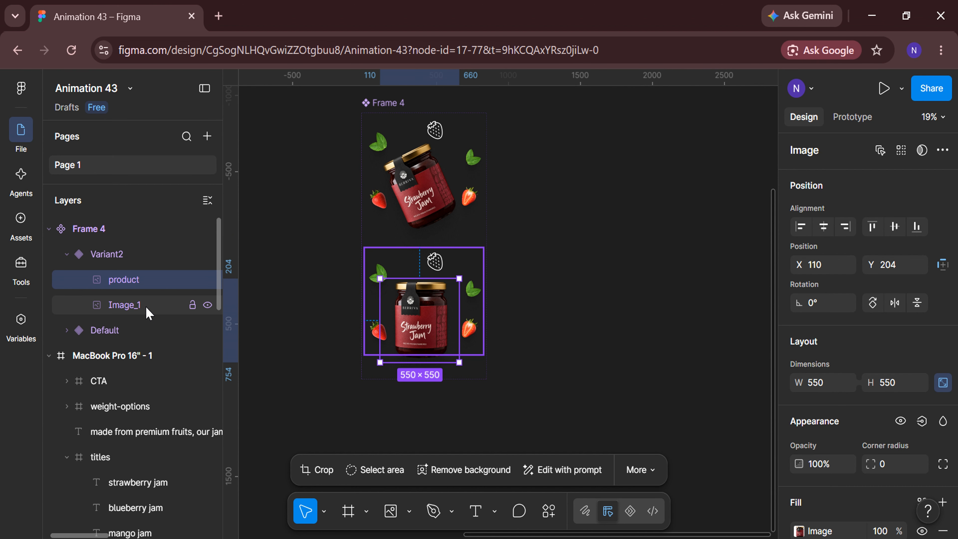
key("k")
left_click(835, 468)
type("2")
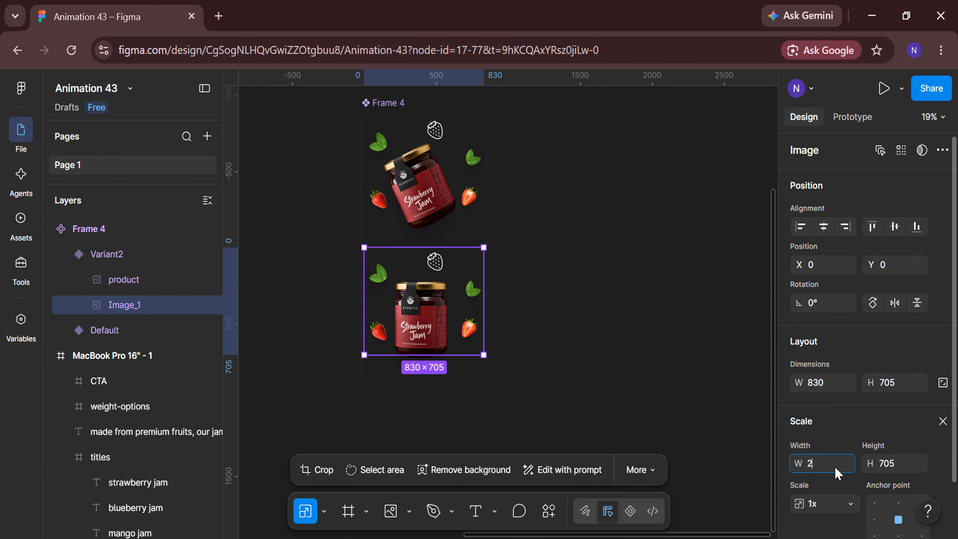
type("00")
key("Return")
left_click(536, 331)
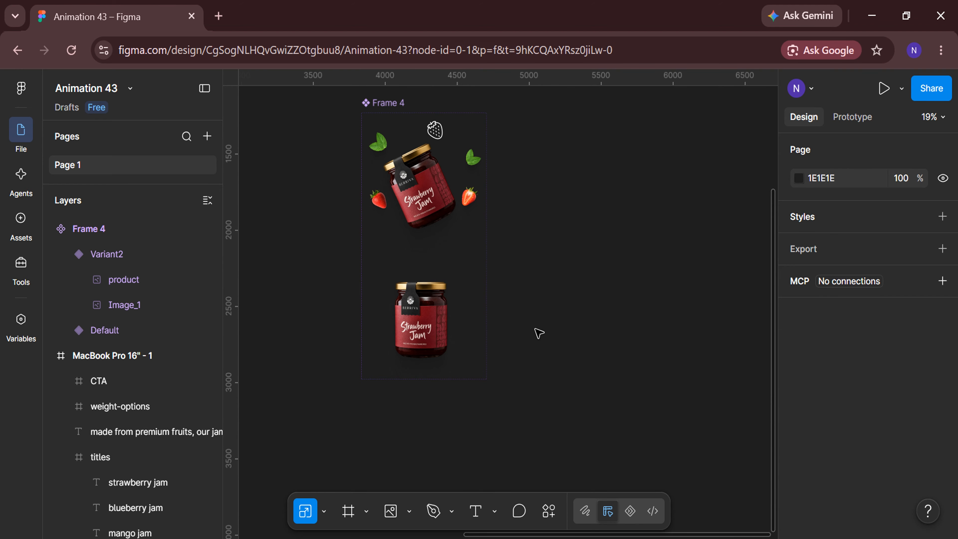
Insert an instance of the local Frame 4 component and place it beside the component set
scroll(536, 332, "down", 3)
left_click(50, 229)
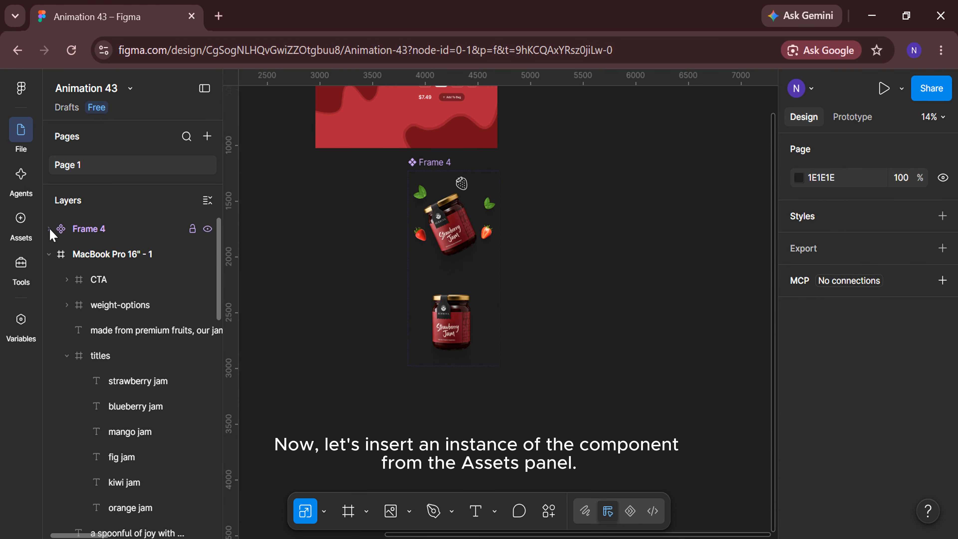
left_click(21, 228)
left_click(109, 209)
left_click(360, 398)
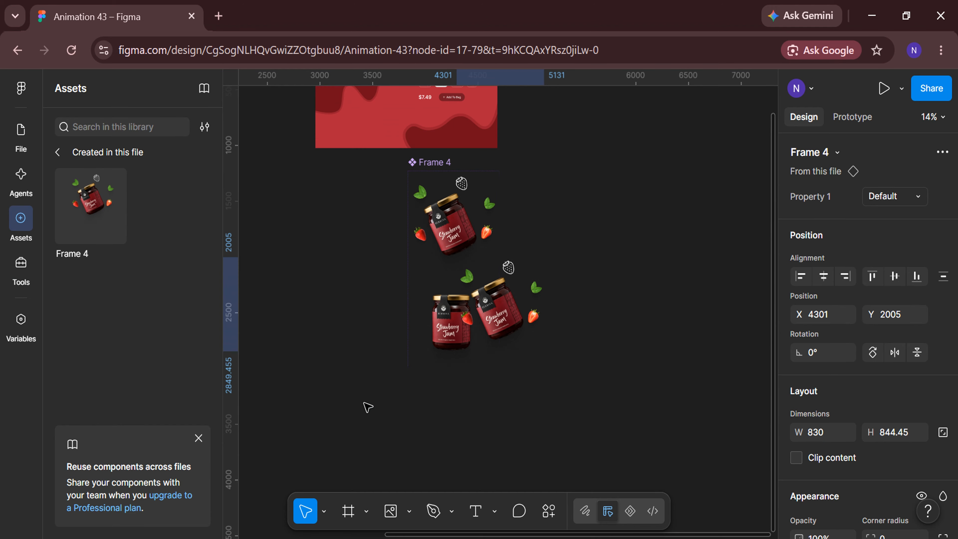
scroll(458, 442, "right", 1)
left_click_drag(409, 313, 513, 305)
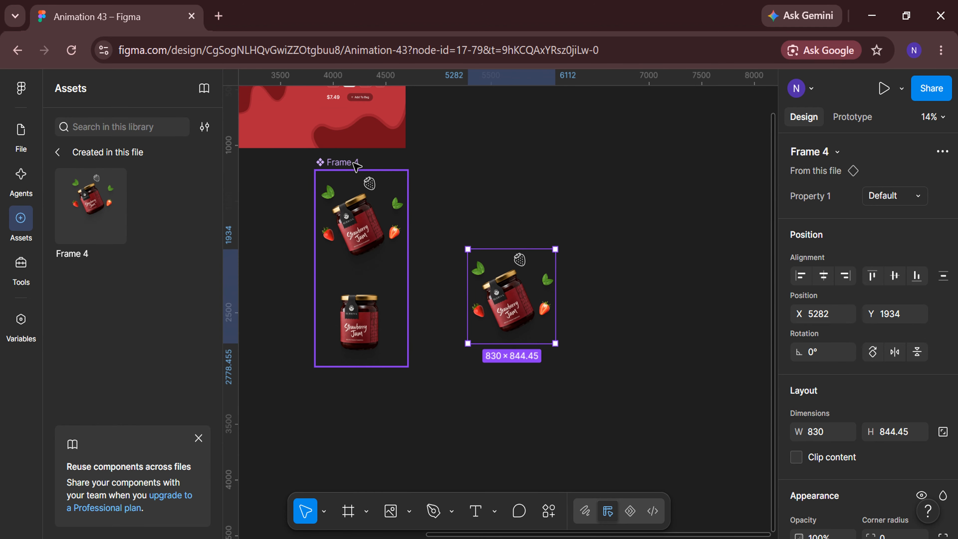
Delete the original Frame 4 component set from the canvas and return to the layer list
left_click(339, 162)
key("Delete")
left_click(22, 140)
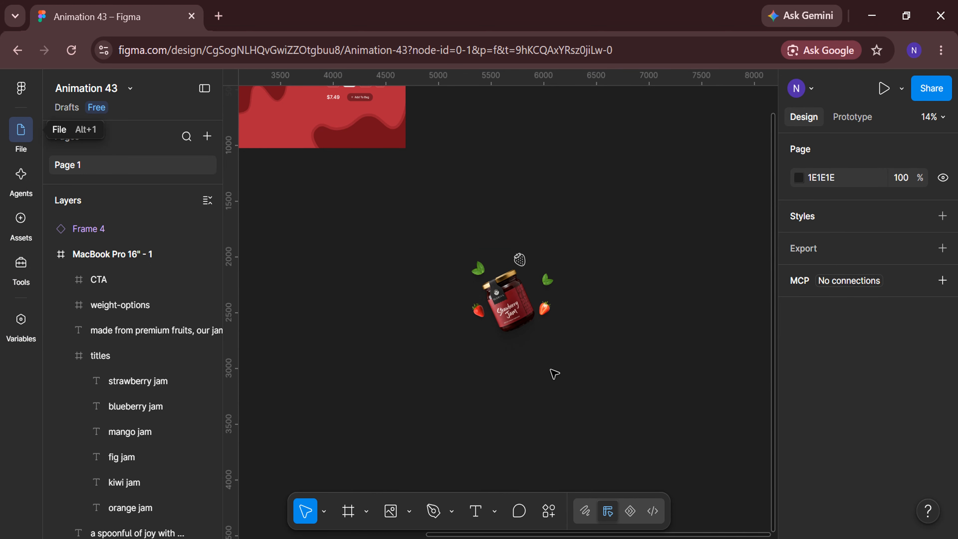
Duplicate the strawberry jam instance and place the copy beside it at the same height
scroll(552, 375, "right", 2)
left_click(433, 308)
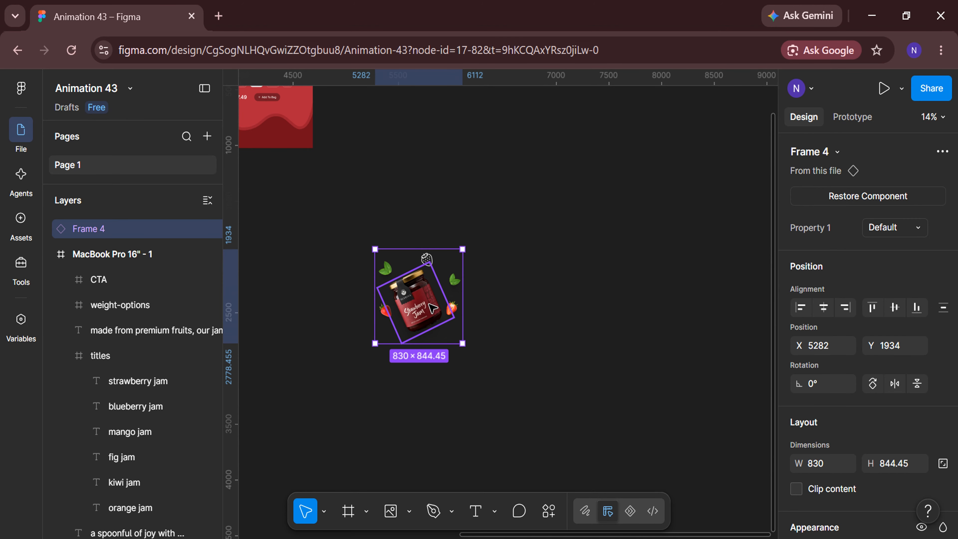
left_click_drag(430, 304, 571, 306)
scroll(620, 369, "right", 2)
scroll(573, 317, "up", 1)
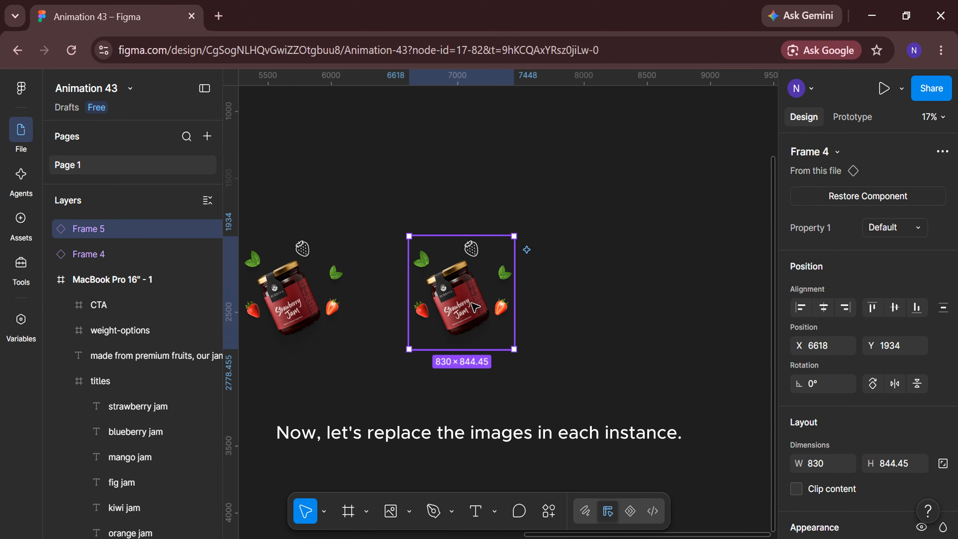
Replace the jar picture in the duplicated strawberry instance with the Image_2 file
double_click(474, 308)
double_click(475, 308)
left_click(702, 321)
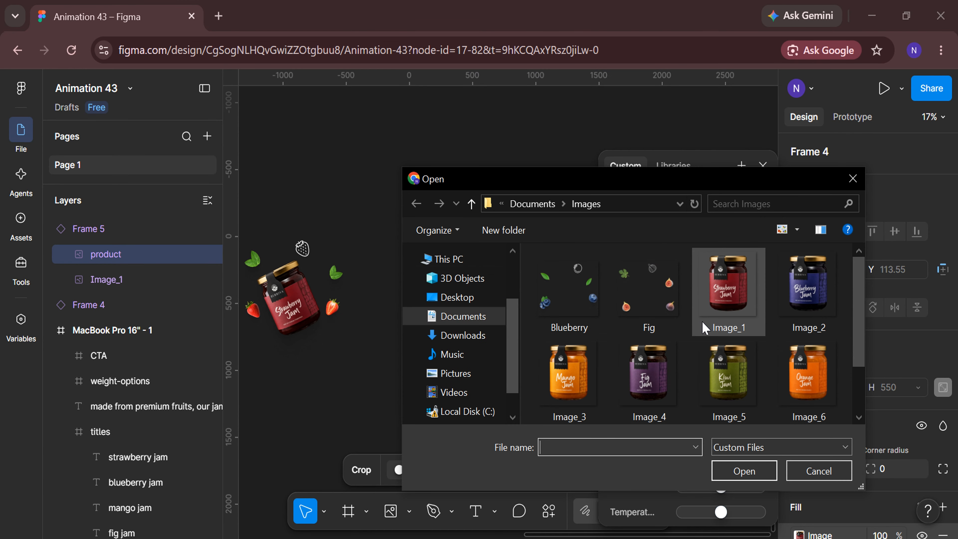
left_click(808, 290)
left_click(733, 473)
left_click(764, 166)
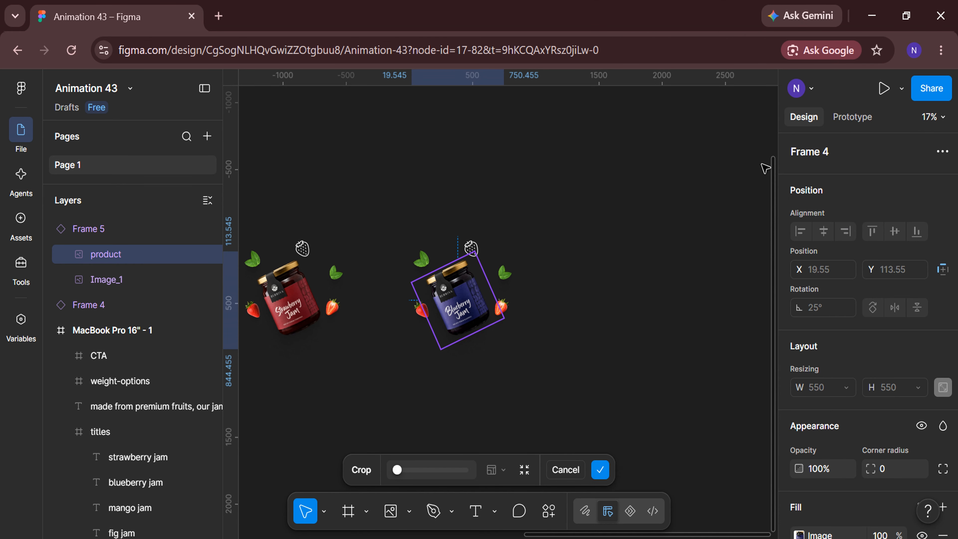
key("Escape")
Replace the fruit picture around the blueberry jar with the Blueberry image file
left_click(155, 285)
scroll(823, 365, "down", 4)
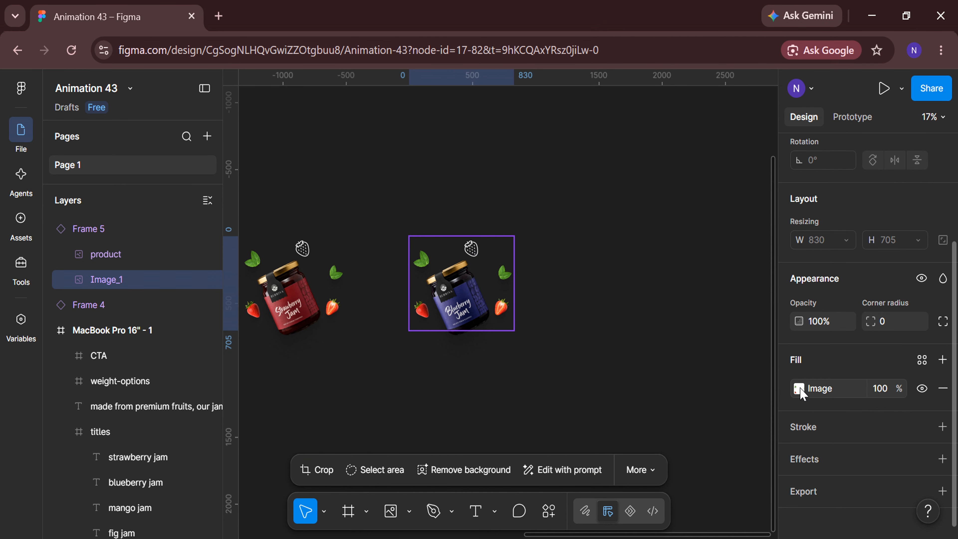
left_click(799, 387)
left_click(691, 325)
left_click(573, 297)
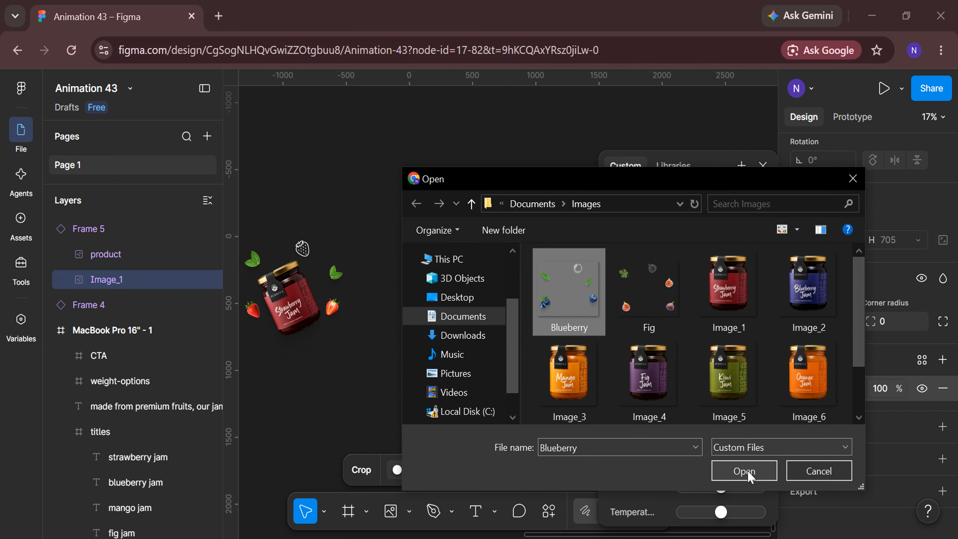
left_click(745, 471)
left_click(763, 166)
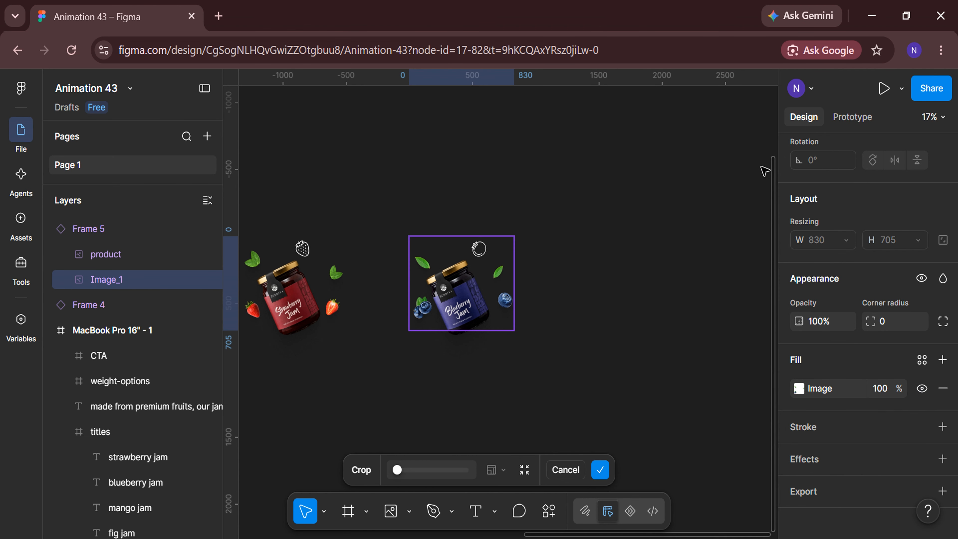
left_click(550, 195)
Duplicate the blueberry jam instance and place the copy to its right
left_click(463, 292)
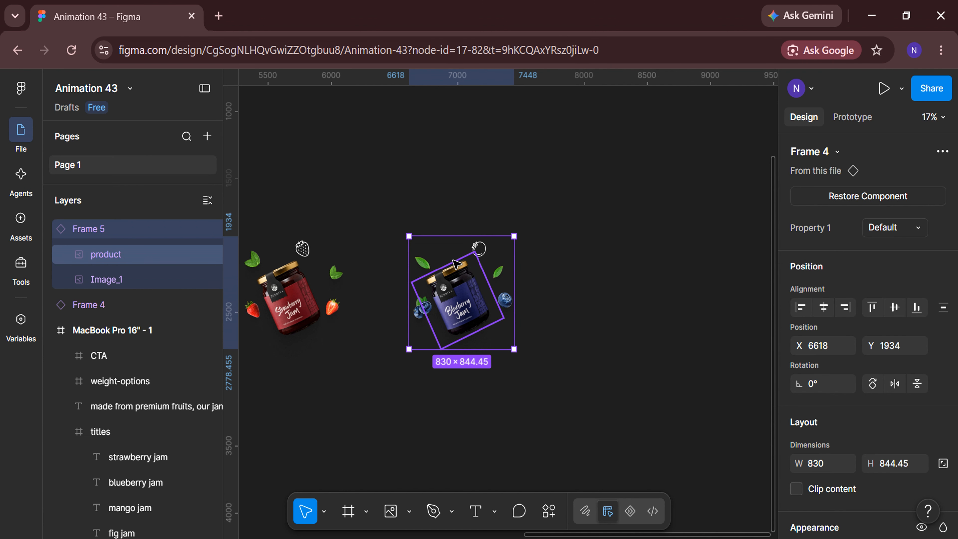
key("ctrl+d")
scroll(584, 331, "right", 2)
left_click_drag(365, 302, 522, 302)
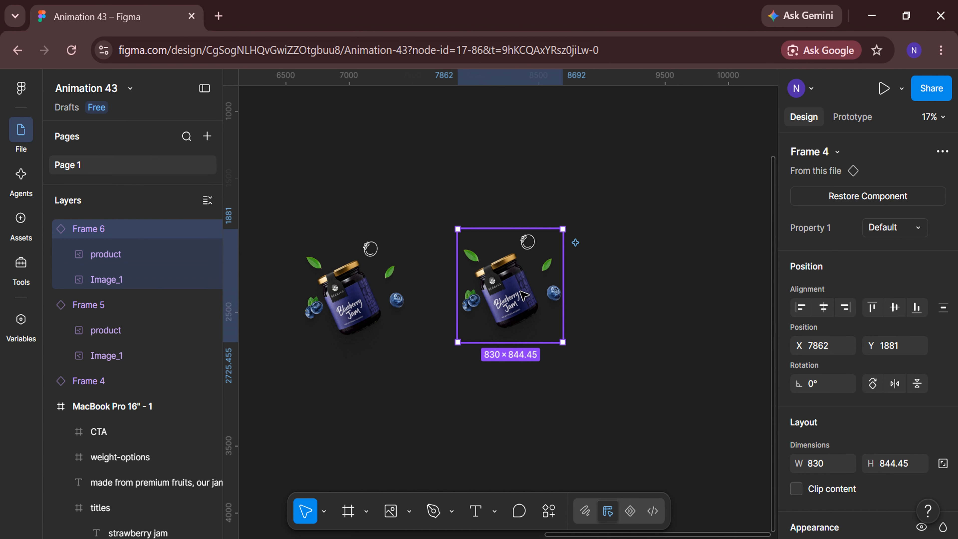
Replace the jar picture in the duplicated blueberry instance with the Image_3 file
double_click(520, 292)
double_click(520, 292)
left_click(673, 318)
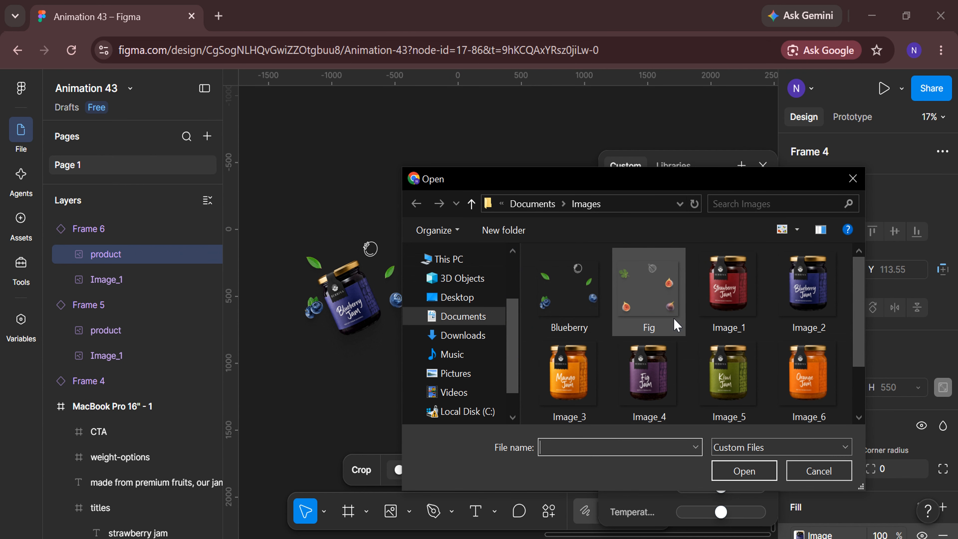
left_click(569, 386)
double_click(569, 387)
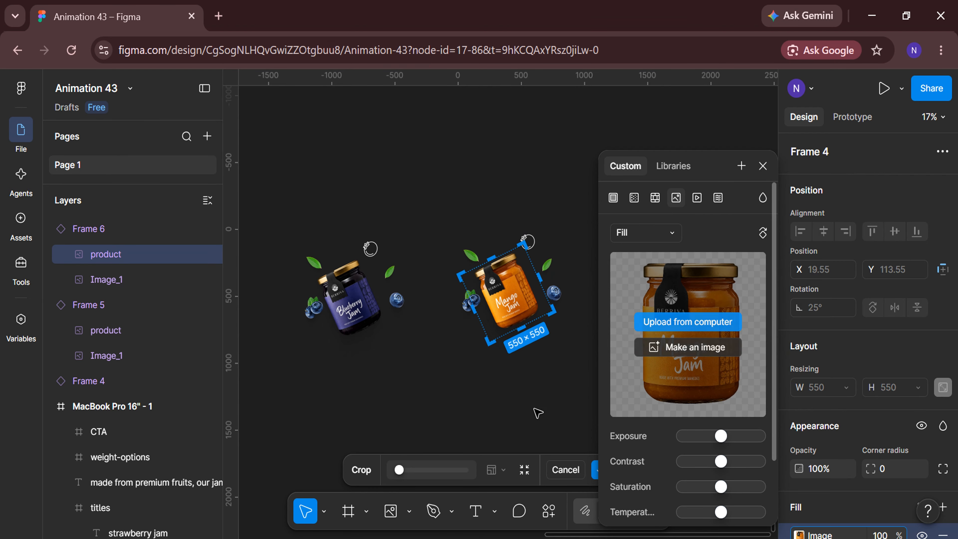
Replace the fruit picture around the mango jar with the Mango image file
left_click(149, 280)
scroll(843, 388, "down", 4)
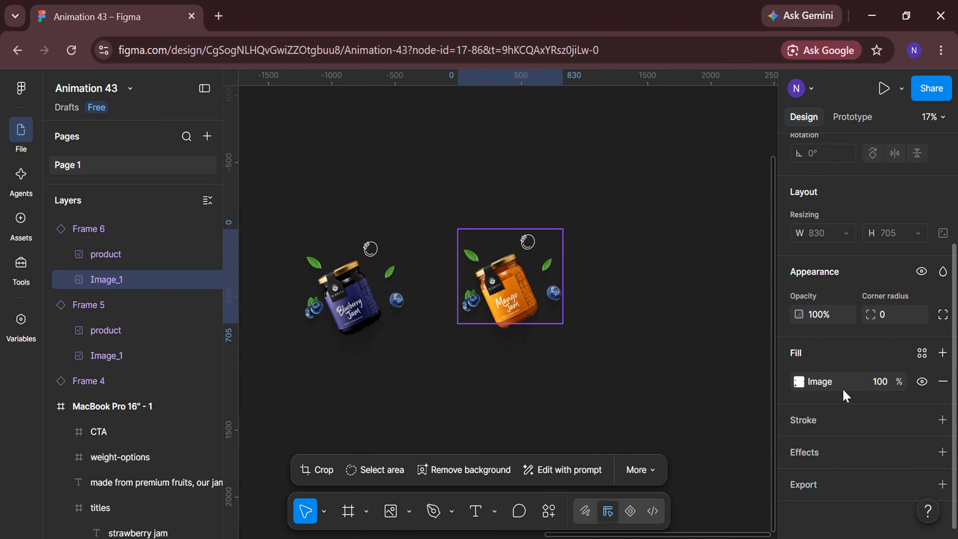
left_click(796, 380)
left_click(675, 320)
scroll(700, 329, "down", 2)
left_click(648, 381)
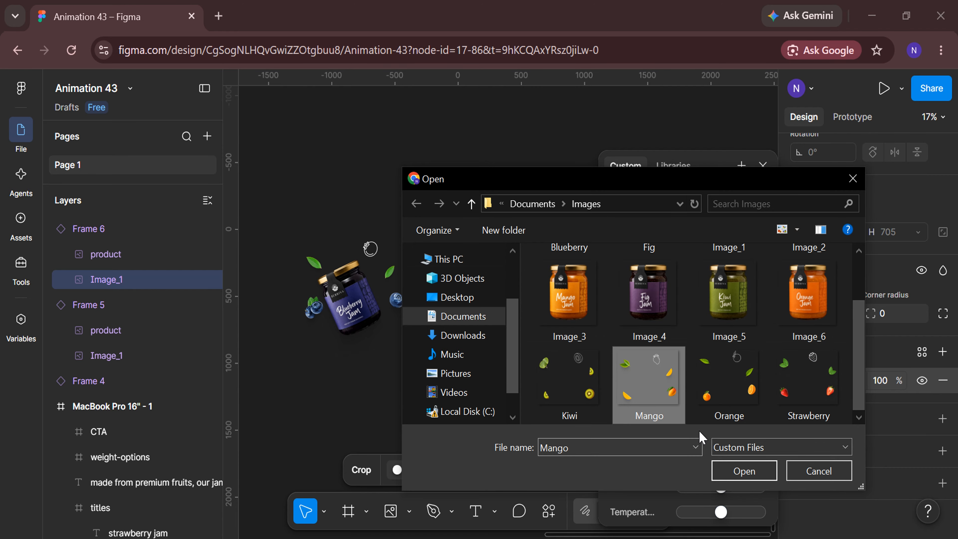
left_click(744, 471)
left_click(762, 166)
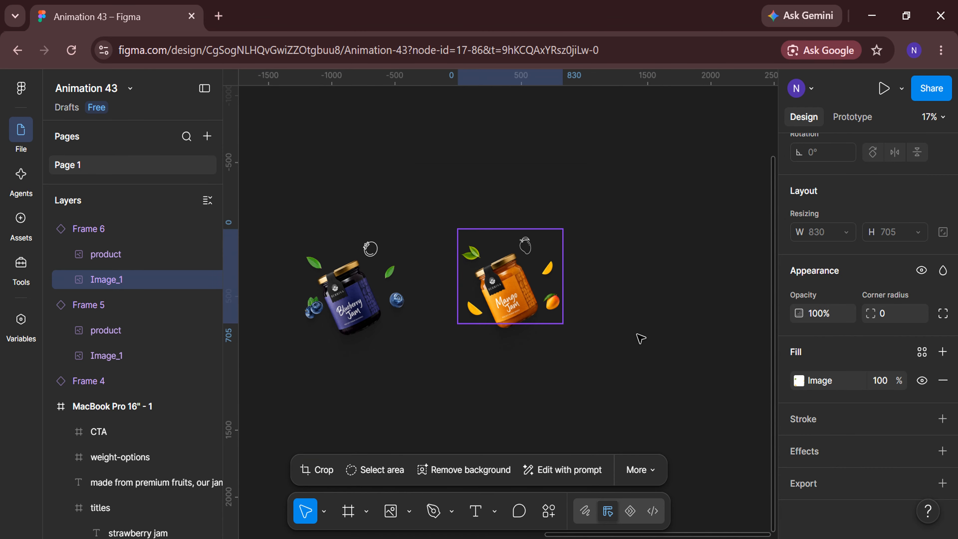
left_click(637, 335)
Duplicate the mango jam instance and place the copy to its right
scroll(637, 335, "right", 3)
left_click(390, 245)
key("ctrl+d")
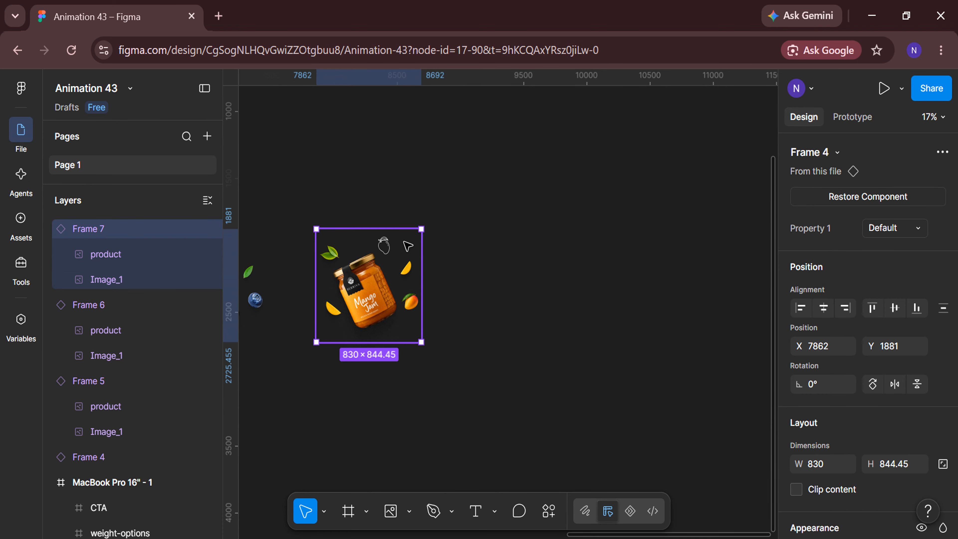
left_click_drag(390, 245, 557, 246)
Replace the jar picture in the duplicated mango instance with the Image_4 file
double_click(545, 293)
left_click(687, 323)
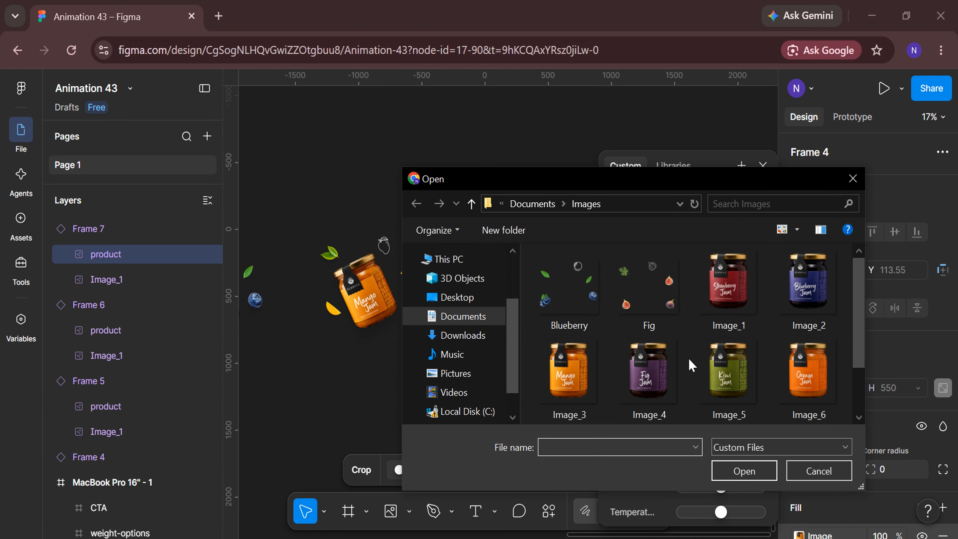
left_click(643, 367)
left_click(741, 469)
left_click(763, 166)
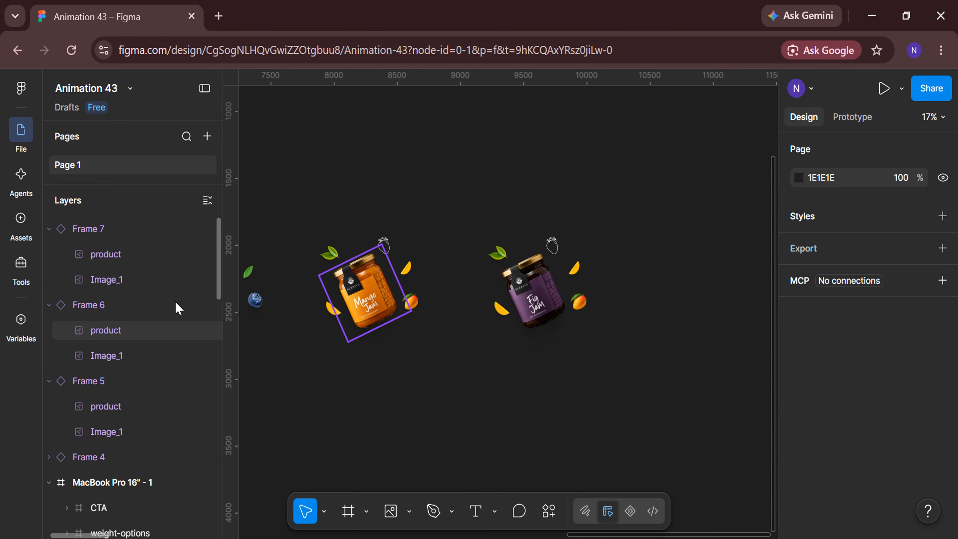
Replace the fruit picture around the fig jar with the Fig image file
left_click(151, 279)
scroll(799, 382, "down", 4)
left_click(799, 380)
left_click(688, 321)
left_click(656, 302)
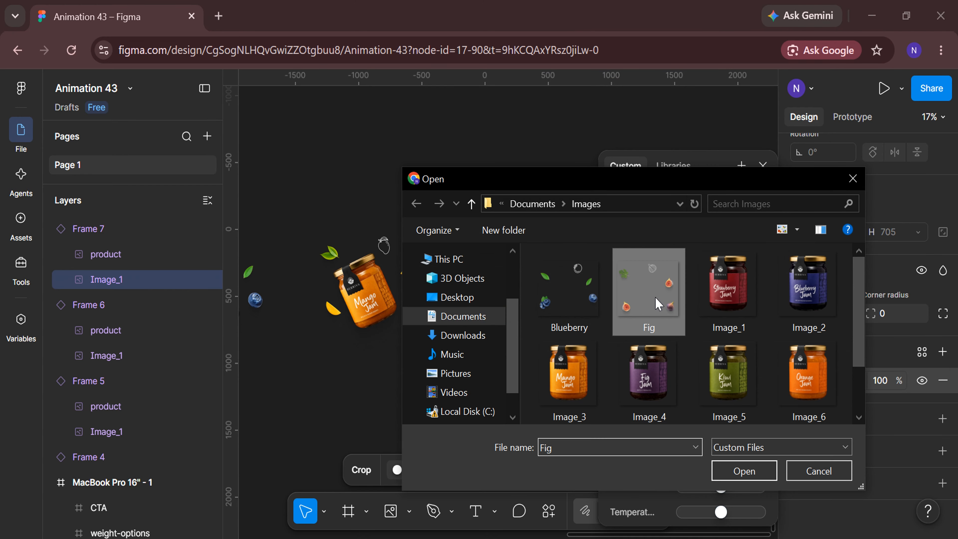
left_click(741, 469)
left_click(552, 398)
Duplicate the fig jam instance to its right and replace the copy's jar picture with the Image_5 file
scroll(552, 398, "right", 4)
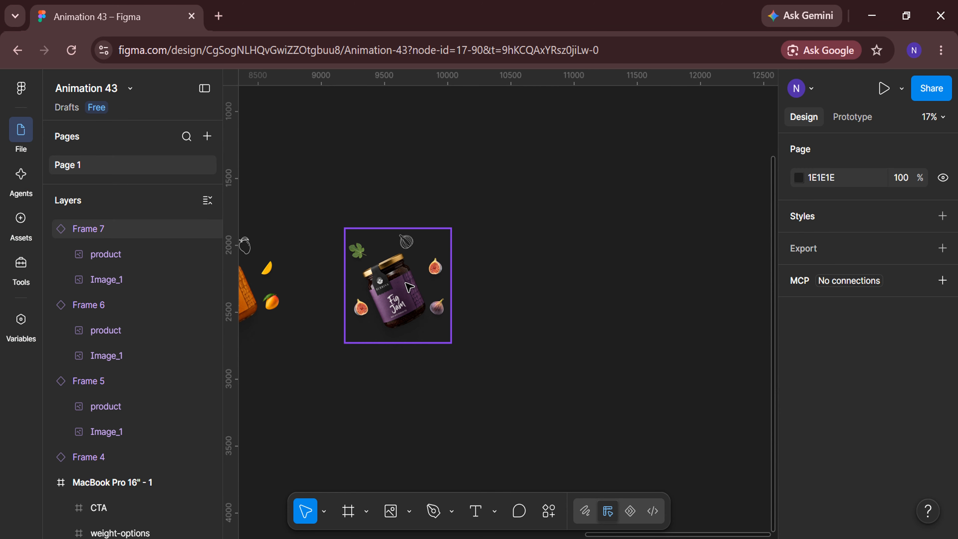
left_click(413, 286)
left_click_drag(414, 286, 547, 294)
double_click(547, 293)
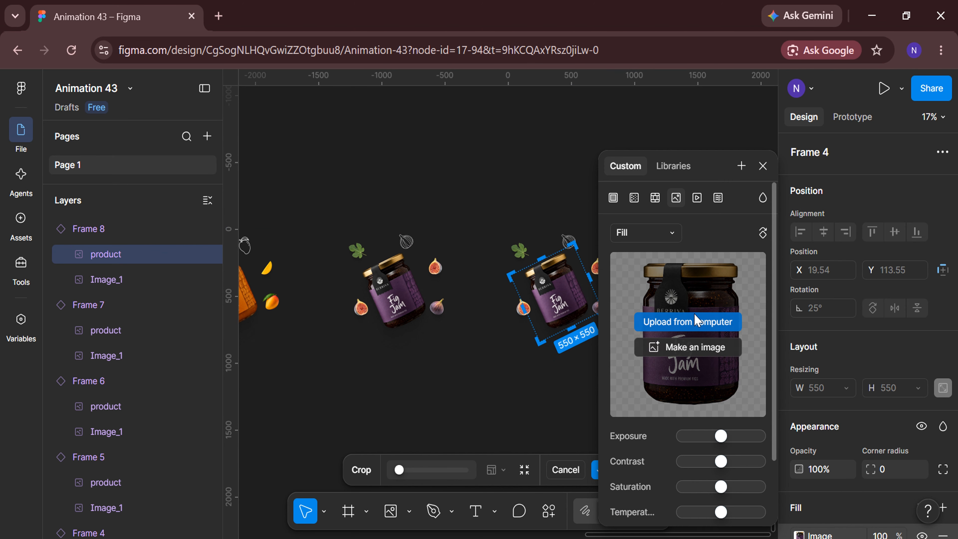
left_click(699, 321)
left_click(728, 372)
left_click(744, 471)
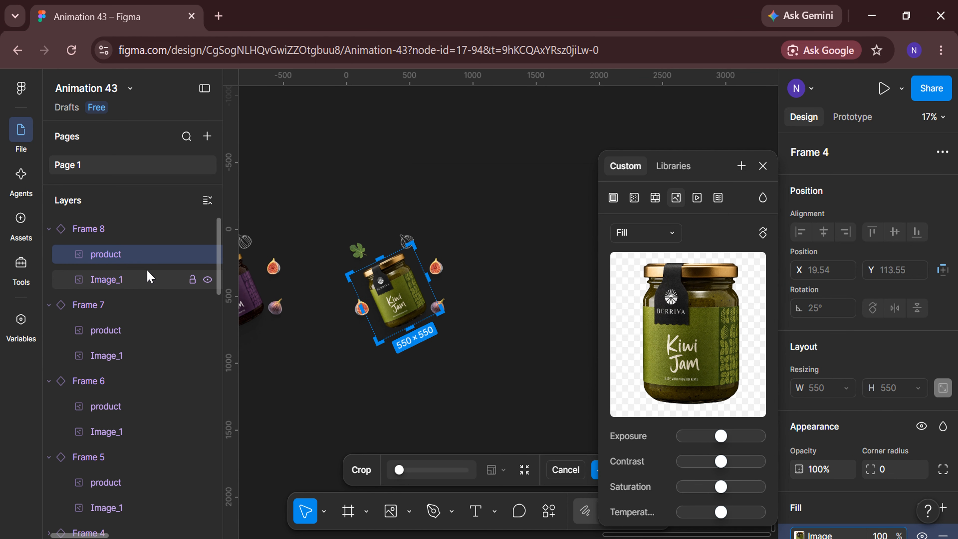
Replace the fruit picture around the kiwi jar with the Kiwi image file
left_click(150, 279)
scroll(814, 373, "down", 4)
left_click(800, 381)
left_click(679, 322)
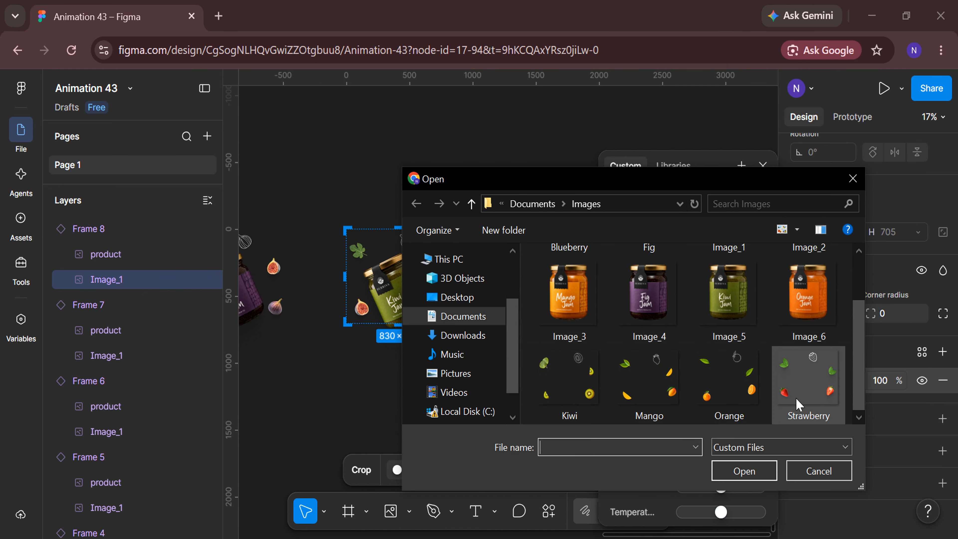
left_click(569, 381)
left_click(744, 469)
left_click(763, 166)
key("Escape")
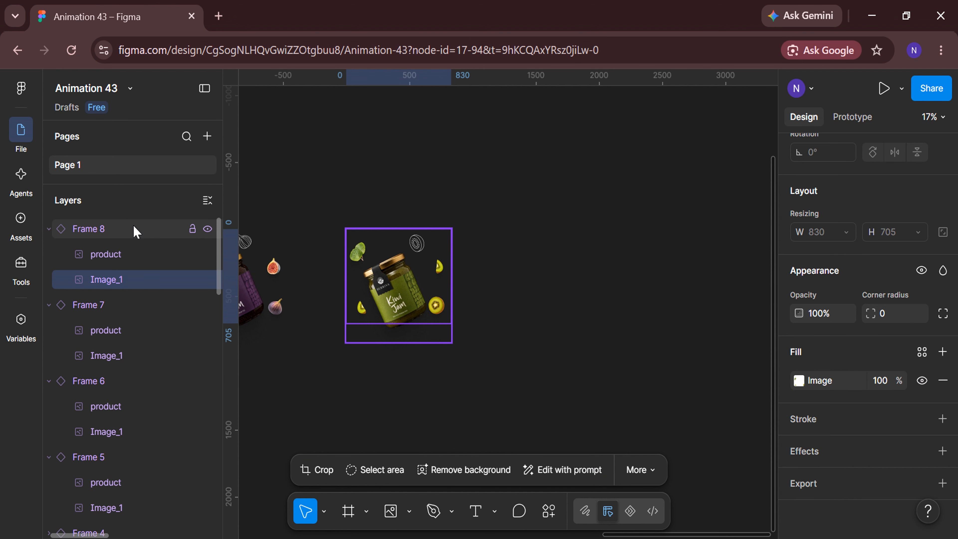
Duplicate the kiwi jam instance to its right and replace the copy's jar picture with the Image_6 file
left_click_drag(381, 297, 532, 297)
double_click(532, 297)
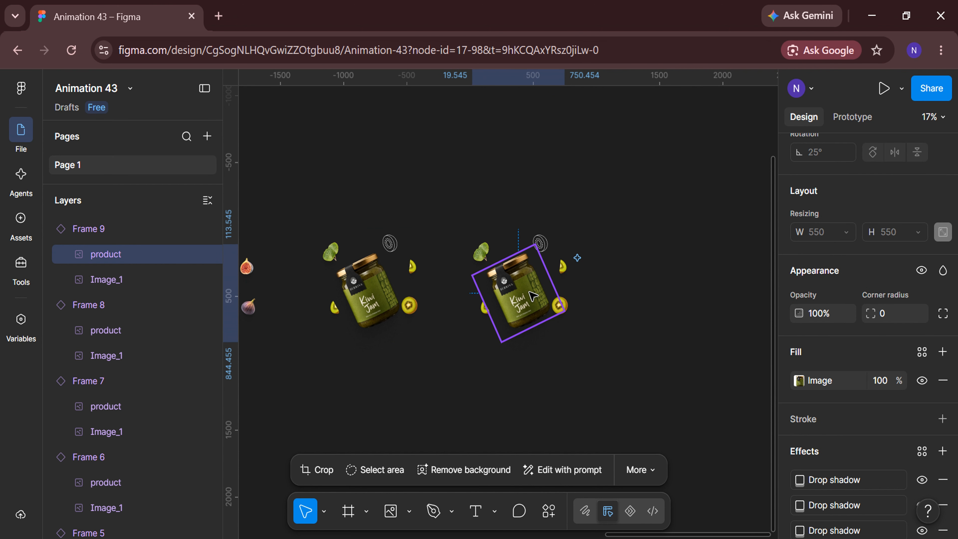
left_click(799, 380)
left_click(708, 323)
left_click(808, 372)
left_click(739, 469)
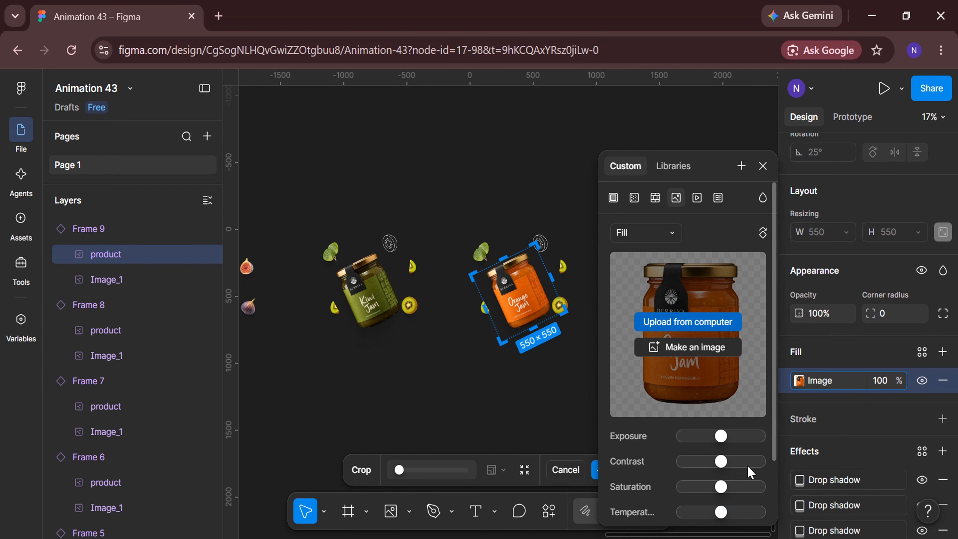
Replace the fruit picture around the orange jar with the Orange image file
left_click(151, 281)
left_click(799, 381)
left_click(713, 321)
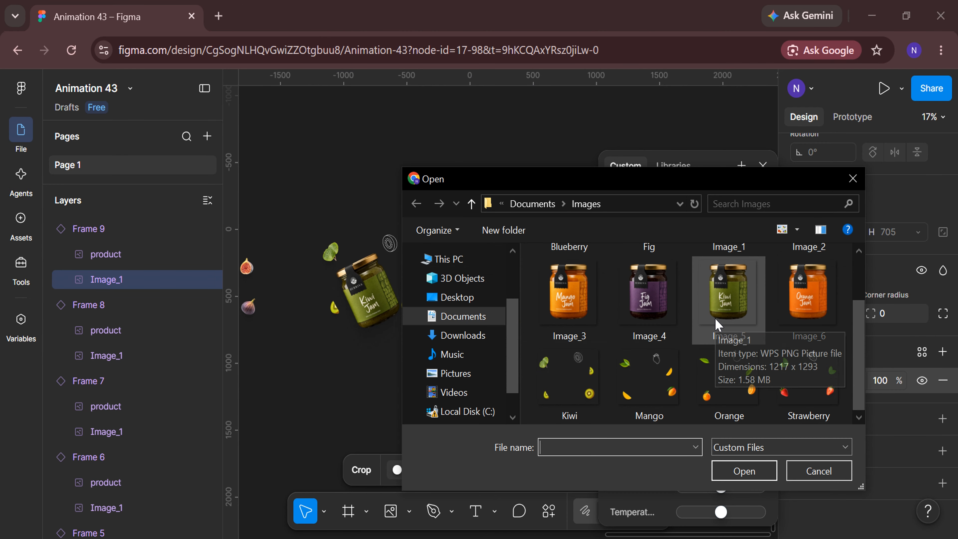
left_click(730, 381)
left_click(742, 469)
left_click(763, 166)
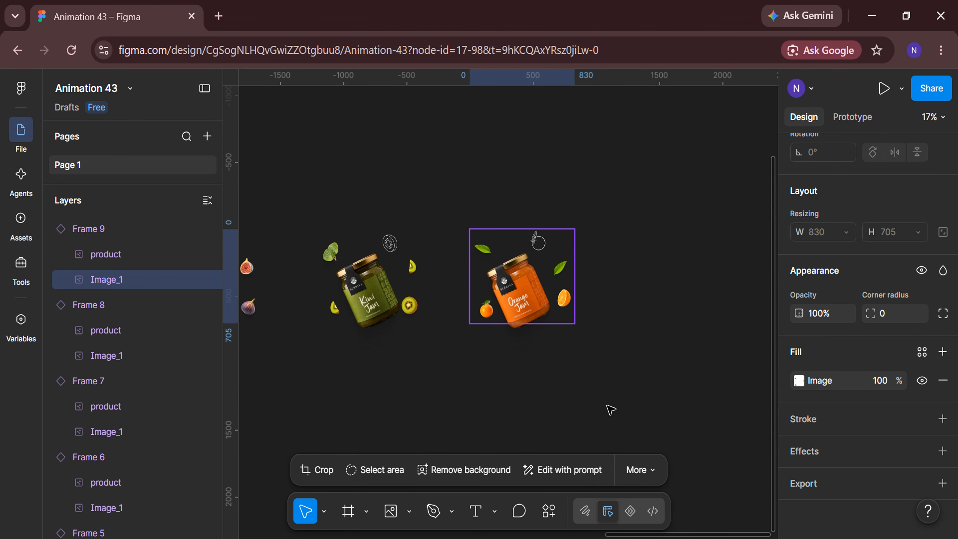
left_click(609, 408)
Switch the blueberry and mango jam instances to Variant2
scroll(609, 409, "down", 3)
scroll(609, 408, "left", 4)
scroll(439, 403, "up", 2)
left_click(438, 332)
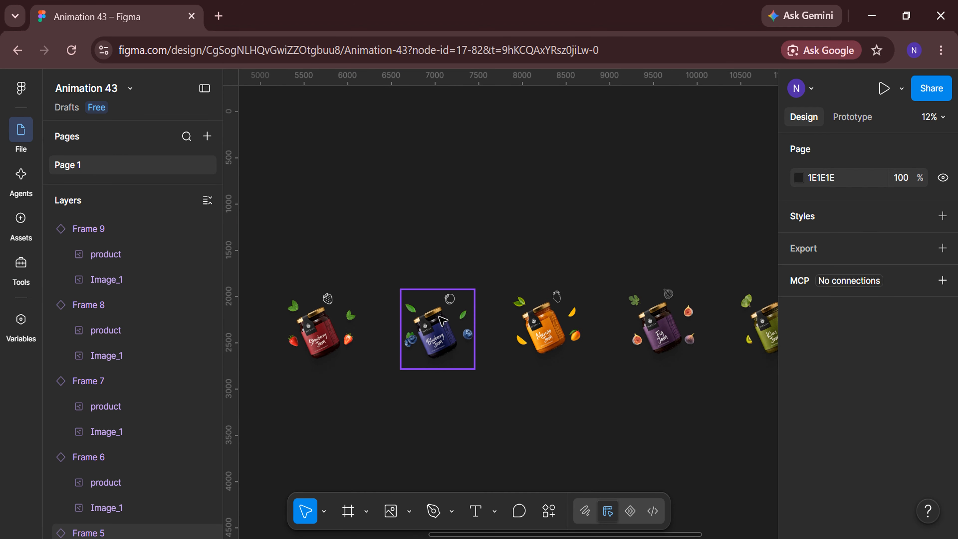
left_click(915, 233)
left_click(887, 247)
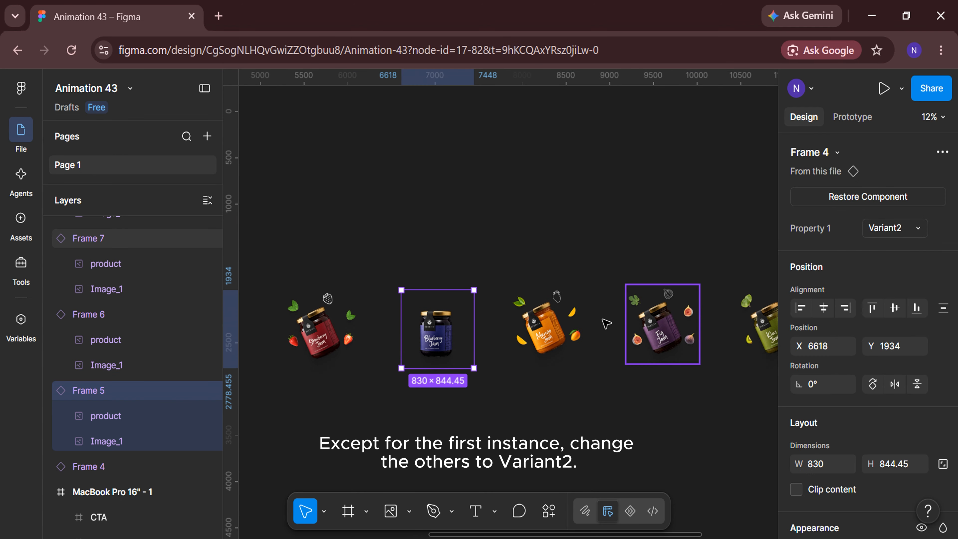
left_click(549, 324)
left_click(909, 231)
left_click(896, 247)
Switch the fig, kiwi and orange jam instances to Variant2
scroll(551, 323, "right", 3)
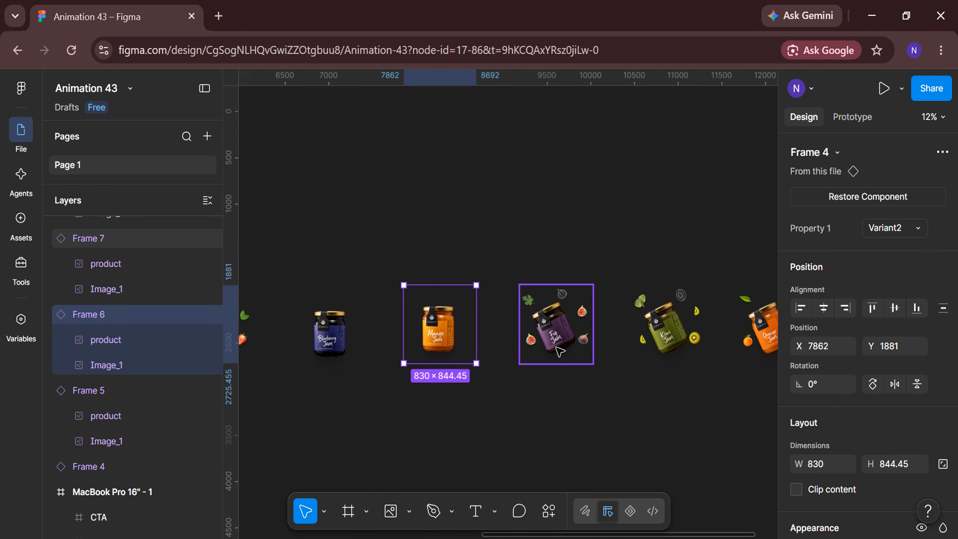
left_click(556, 324)
left_click(917, 228)
left_click(897, 248)
scroll(643, 422, "right", 3)
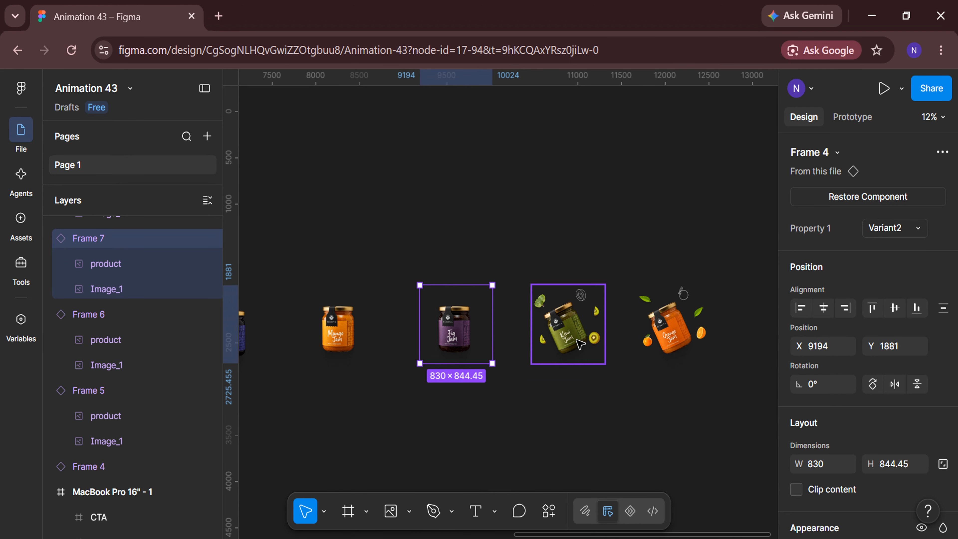
left_click(567, 325)
left_click(909, 228)
left_click(911, 249)
left_click(671, 325)
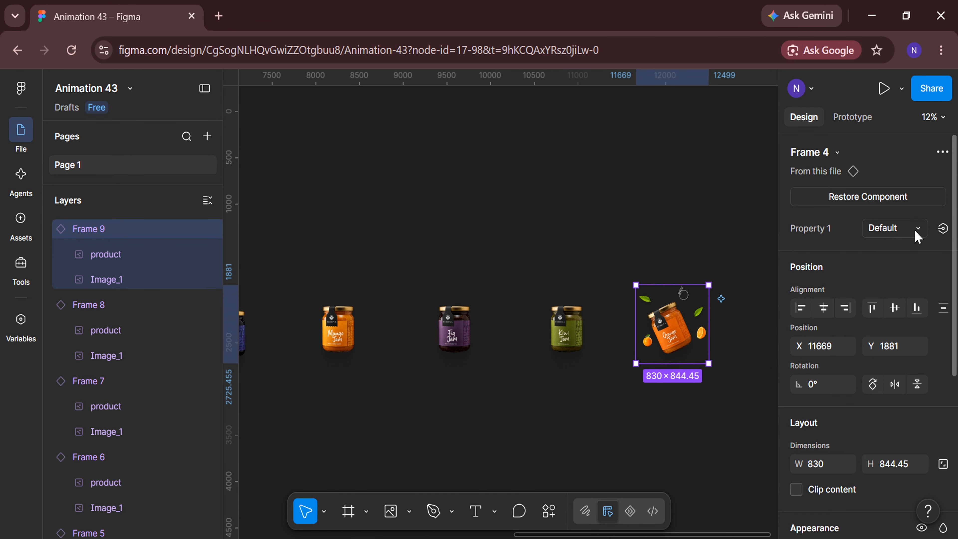
left_click(908, 228)
left_click(896, 248)
left_click(504, 390)
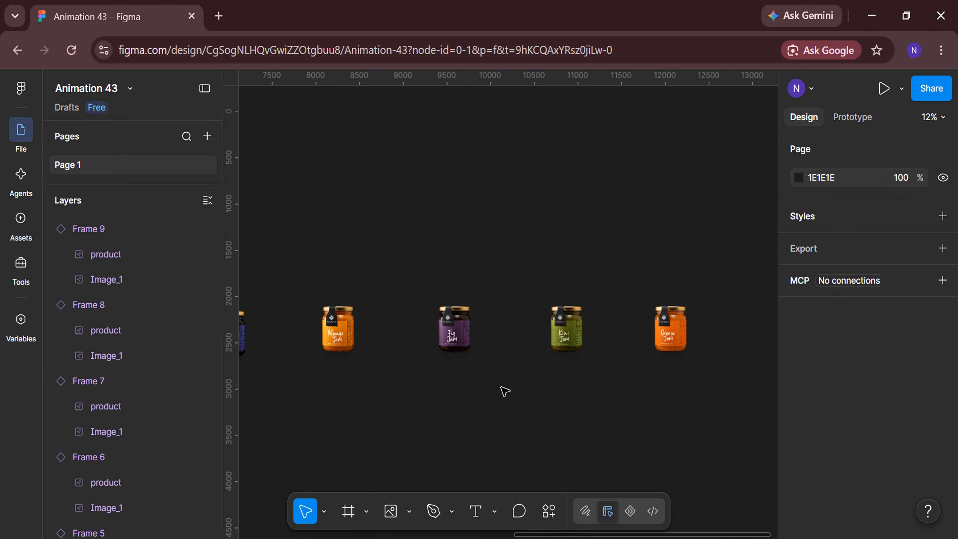
Collapse all layers and move the strawberry instance, Frame 4, to the top of the layer order
scroll(505, 389, "left", 3)
left_click(208, 201)
left_click(143, 356)
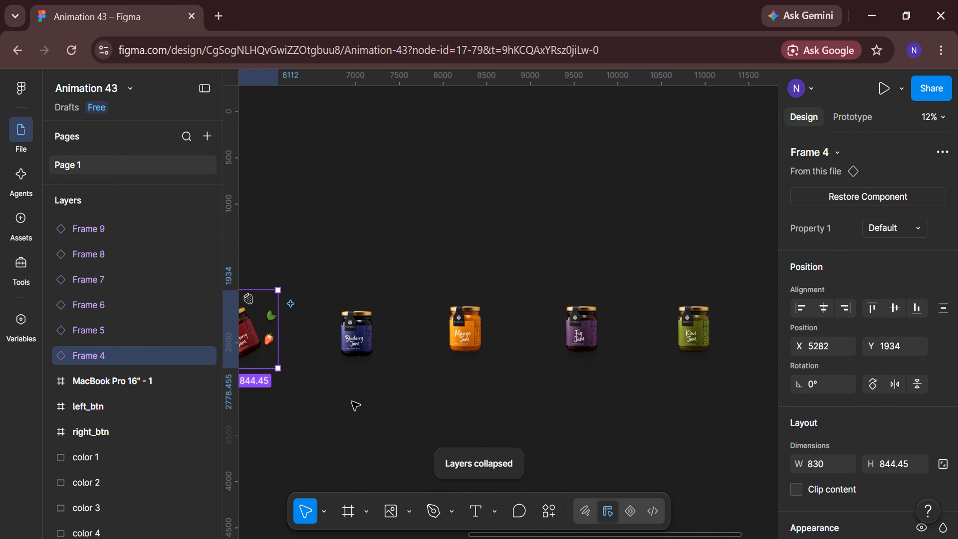
left_click_drag(132, 226, 132, 227)
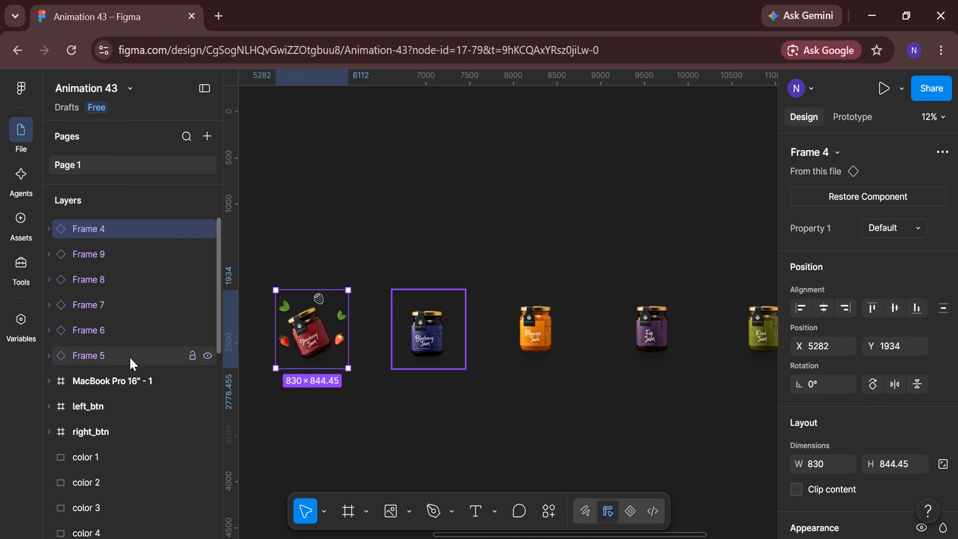
Reorder the remaining jam instances beneath Frame 4 in ascending order from Frame 5 to Frame 9
left_click(132, 355)
left_click_drag(133, 360, 112, 253)
left_click_drag(121, 363, 103, 273)
left_click(108, 355)
left_click_drag(111, 364, 111, 323)
left_click(114, 361)
Select all six jam instances, Frame 4 to Frame 9, and align them on their vertical centers
scroll(375, 431, "down", 3)
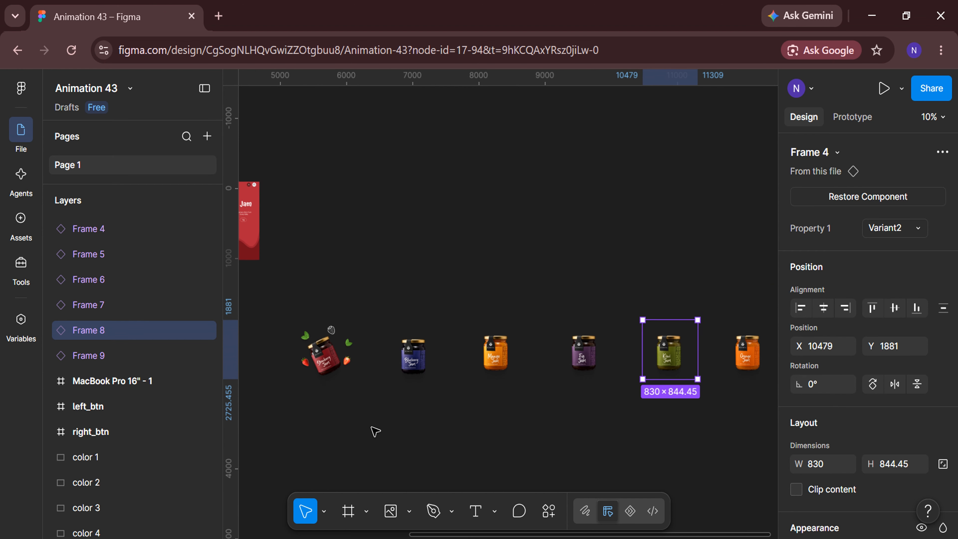
left_click(149, 356)
left_click(117, 304, "shift")
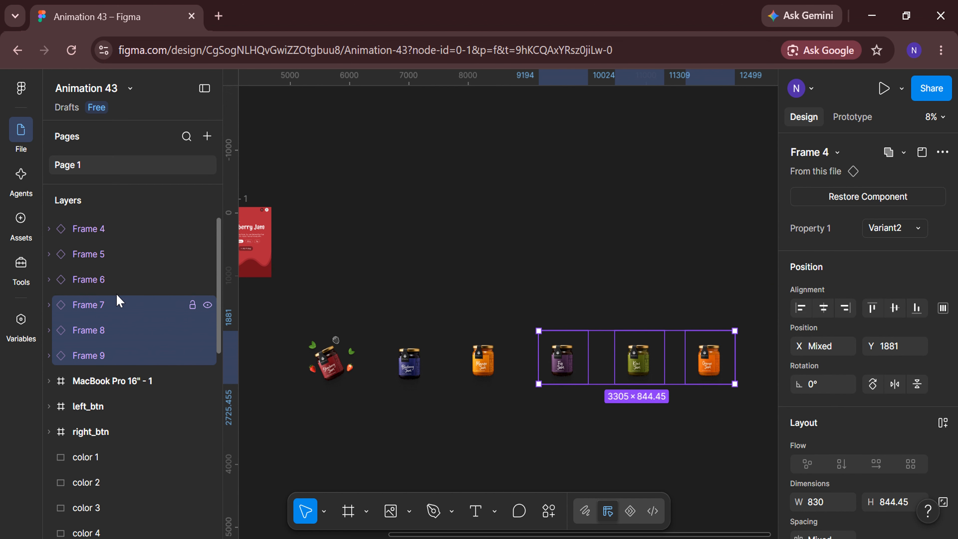
left_click(114, 279, "shift")
left_click(110, 254, "shift")
left_click(89, 228, "shift")
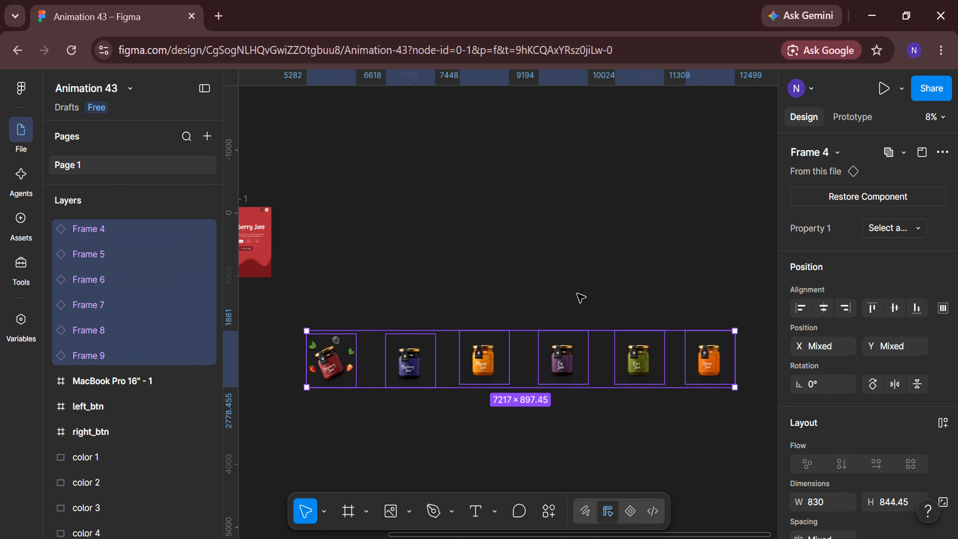
left_click(894, 309)
Stack Frame 5 to Frame 9 on their horizontal centers, and place the stack left of the strawberry instance at about X 3824
left_click(130, 234, "shift")
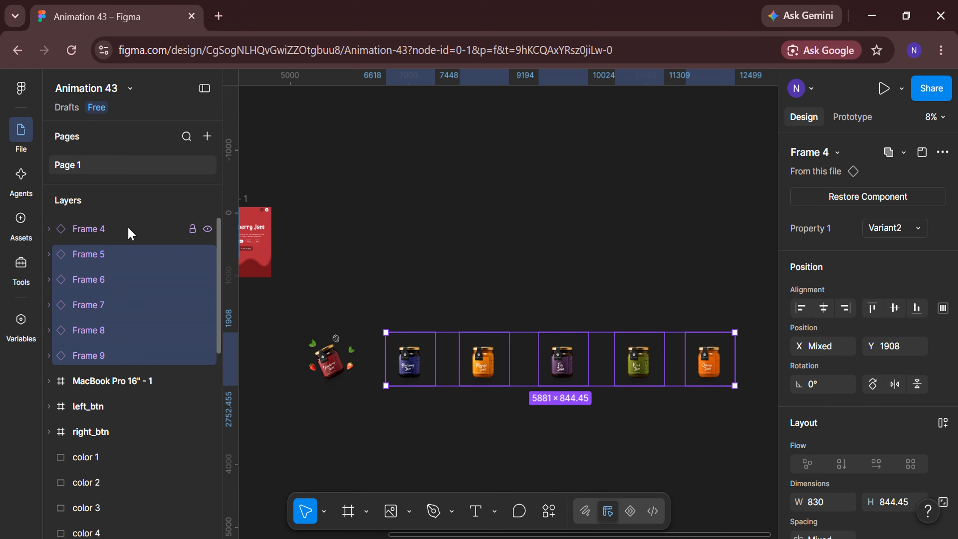
left_click(822, 312)
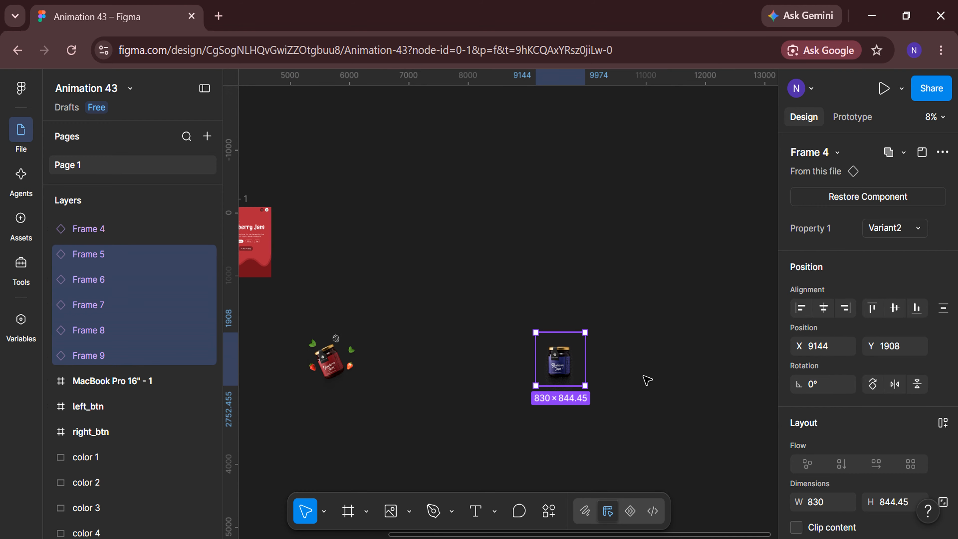
scroll(622, 385, "left", 5)
scroll(679, 377, "up", 1)
left_click_drag(742, 361, 400, 323)
scroll(472, 409, "up", 3)
scroll(472, 409, "left", 2)
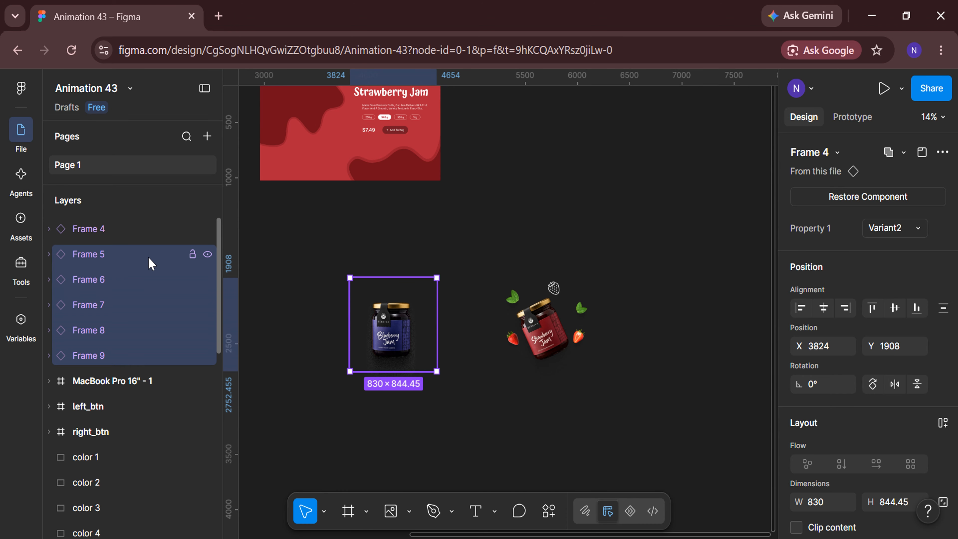
Add the strawberry instance to the selected stack and wrap all six instances in a new frame
left_click(140, 238, "shift")
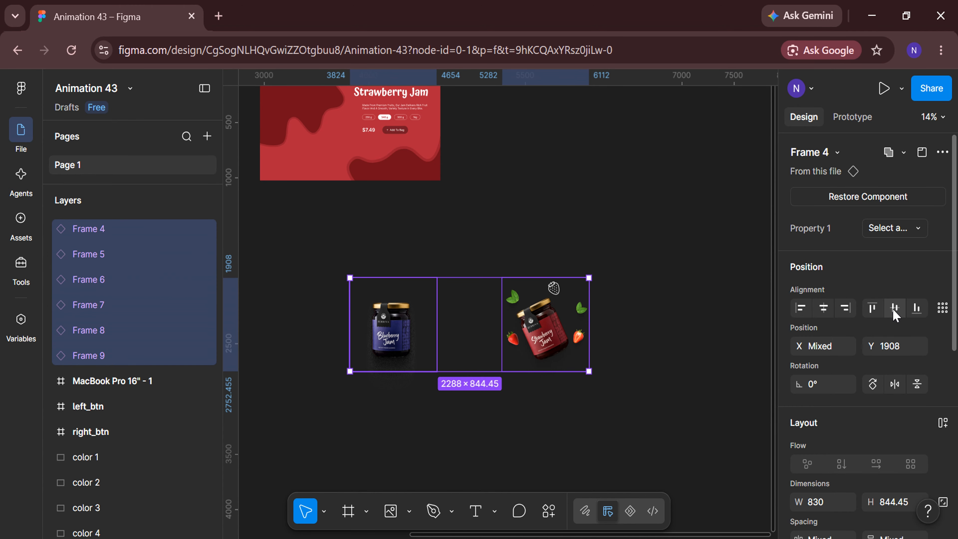
right_click(472, 311)
left_click(495, 335)
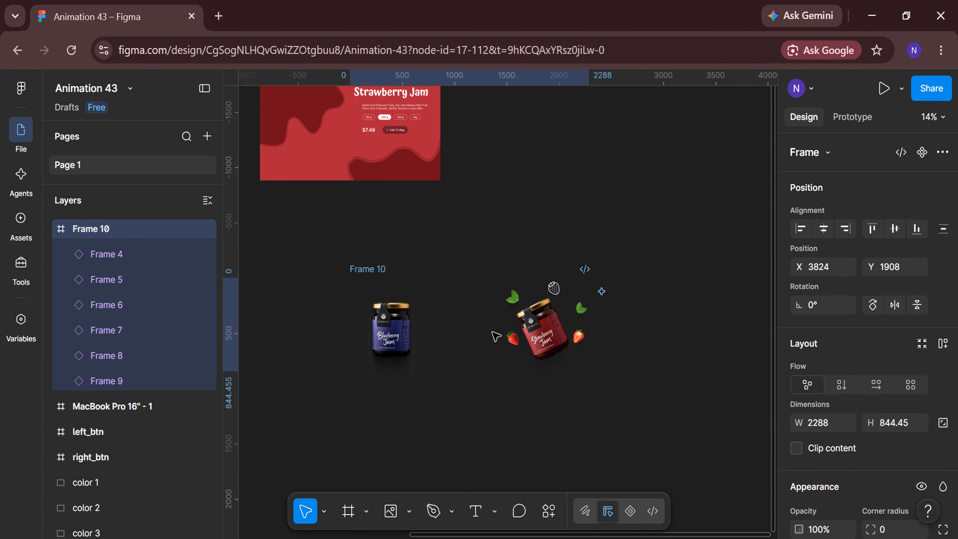
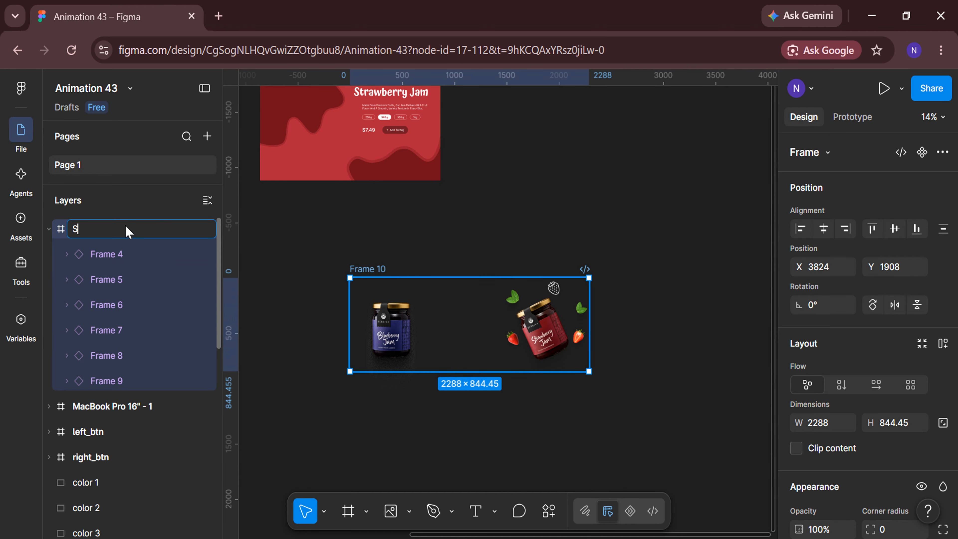
Rename the new wrapping frame as Slider, and rearrange it and the MacBook Pro 16" - 1 frame side by side on the canvas
key("Return")
scroll(504, 405, "down", 3)
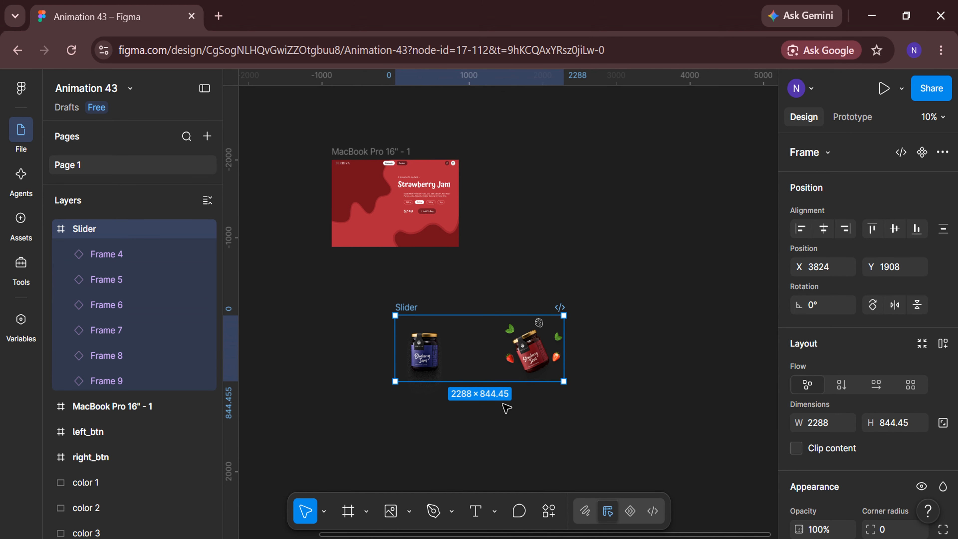
scroll(504, 404, "left", 2)
left_click_drag(595, 362, 409, 329)
scroll(545, 318, "left", 2)
left_click(485, 153)
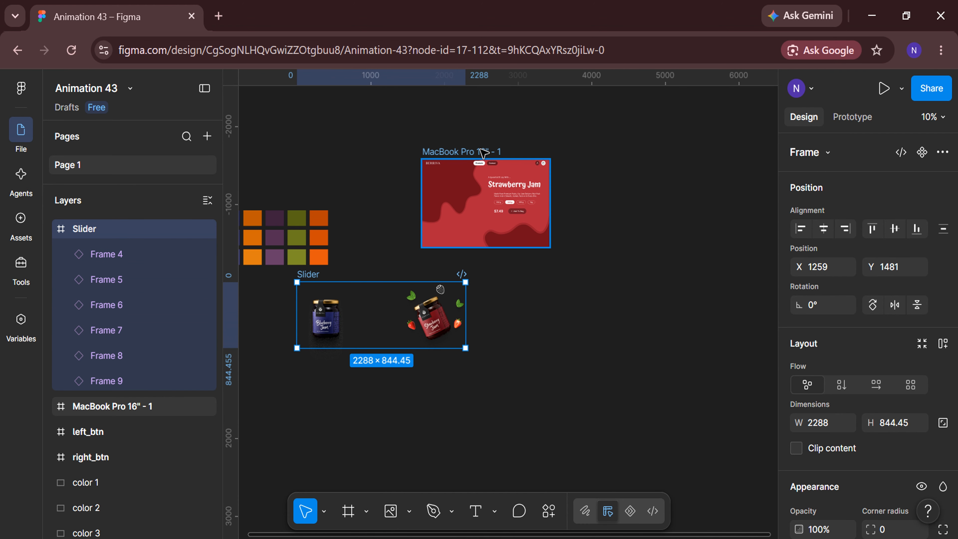
left_click_drag(470, 151, 634, 148)
left_click_drag(395, 311, 504, 184)
scroll(618, 235, "up", 5)
scroll(618, 234, "up", 2)
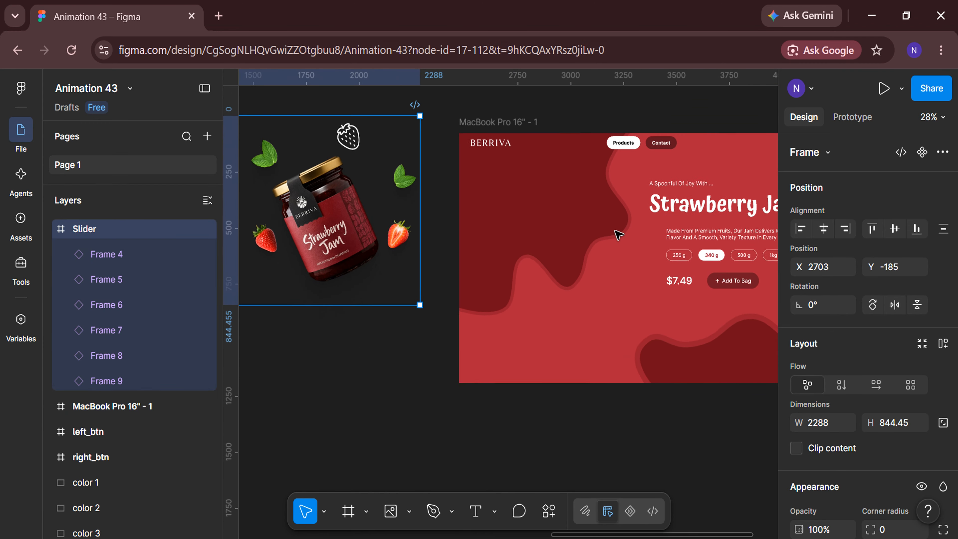
Place the Slider frame inside the MacBook Pro 16" - 1 frame at X -1435, Y 100, and collapse its layer
left_click_drag(369, 216, 592, 258)
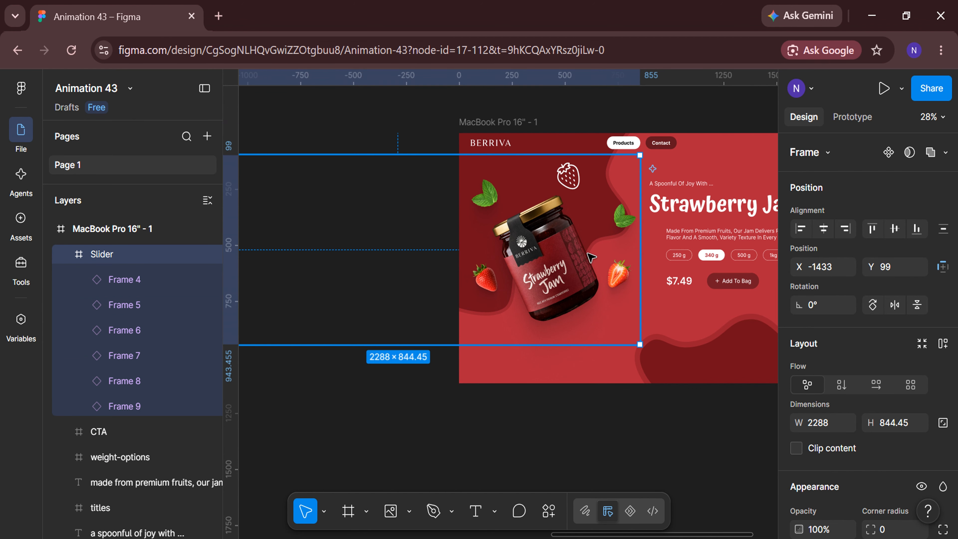
scroll(591, 258, "up", 2)
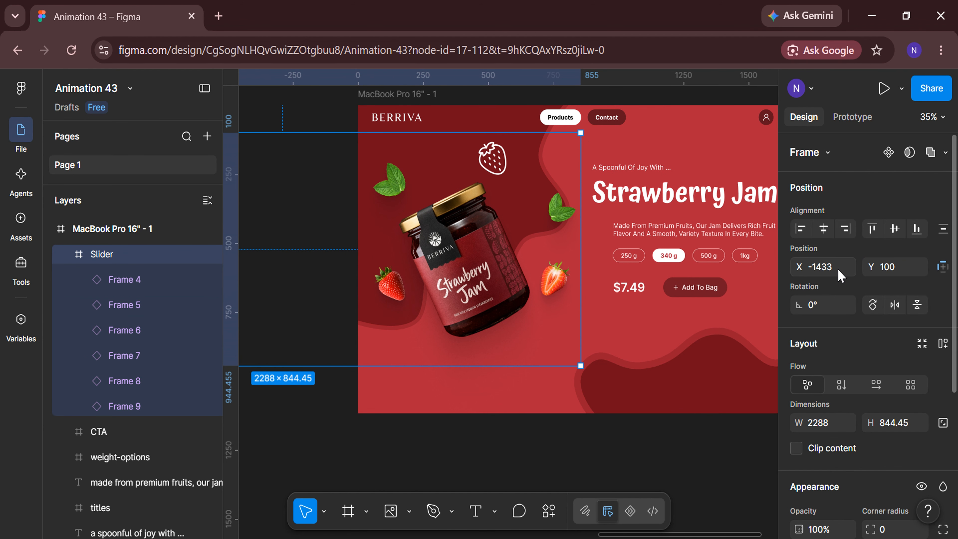
type("5")
key("Return")
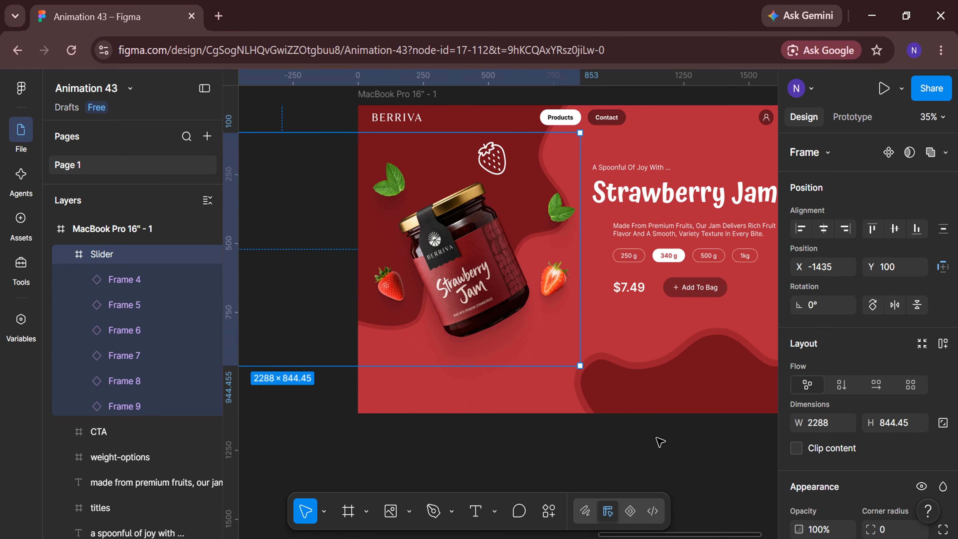
left_click(656, 438)
left_click(59, 253)
left_click(66, 255)
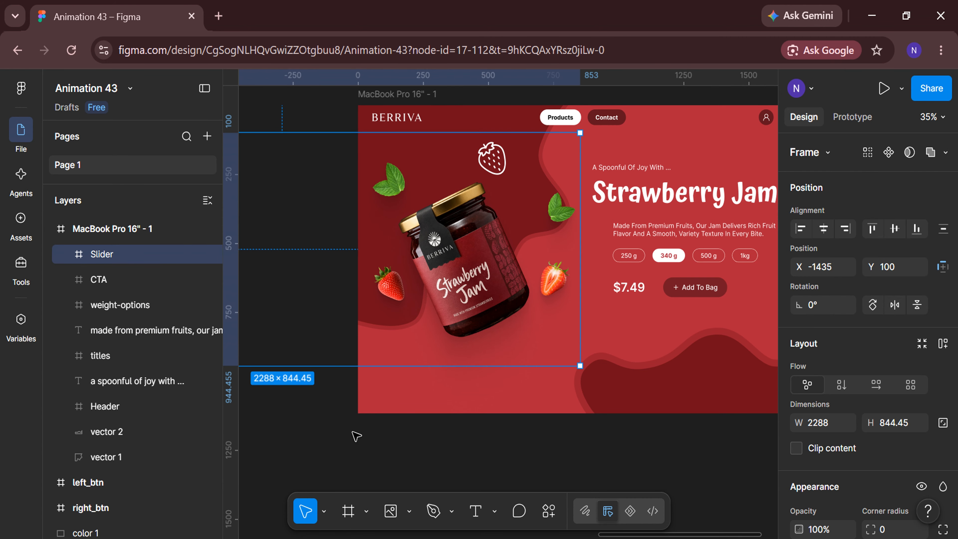
Select the left_btn and right_btn frames and wrap them together in a new frame
left_click(356, 436)
scroll(356, 436, "down", 3)
scroll(356, 436, "left", 3)
scroll(357, 437, "down", 1)
scroll(356, 436, "left", 3)
scroll(357, 436, "down", 2)
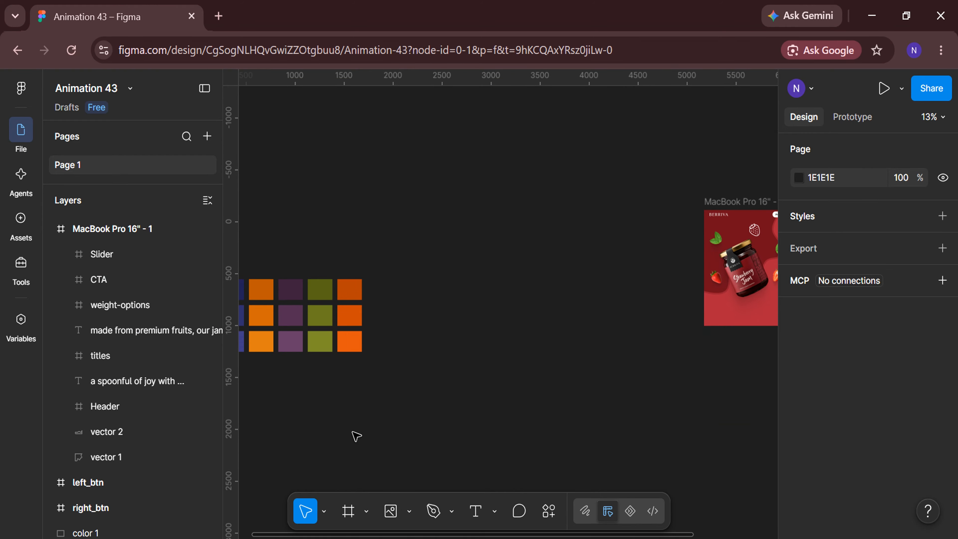
scroll(356, 437, "left", 3)
left_click(136, 482)
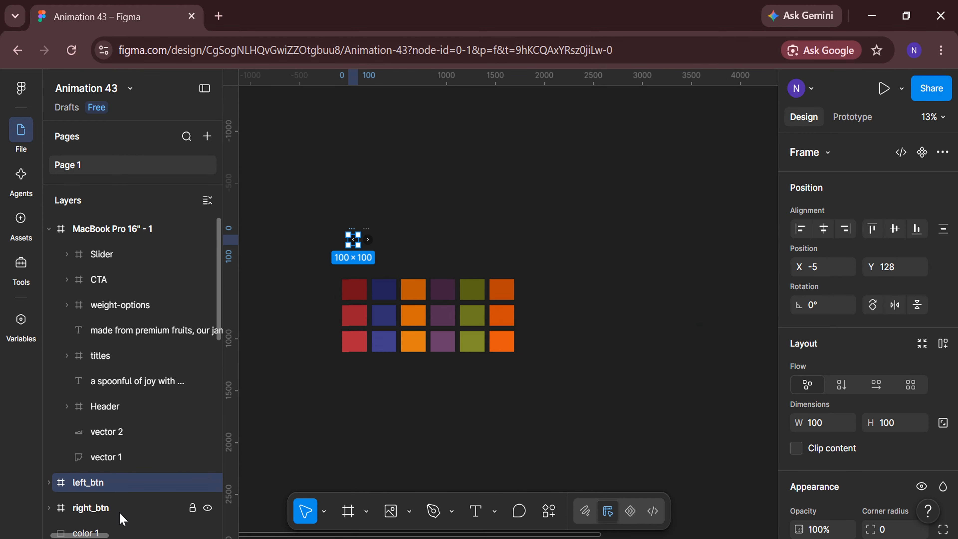
left_click(120, 509, "shift")
right_click(360, 244)
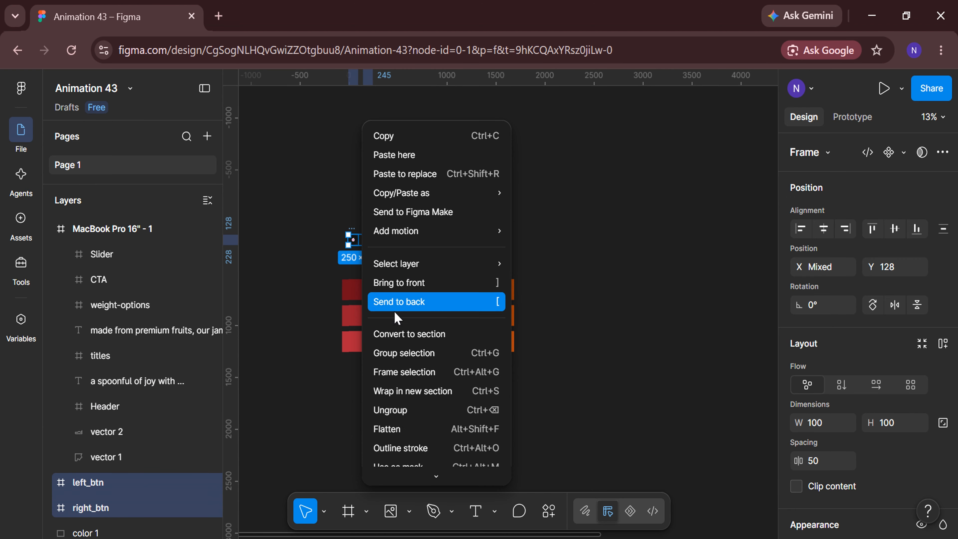
left_click(413, 371)
Move the framed arrow buttons into the lower-left corner of the MacBook Pro 16" - 1 frame, at about X 43, Y 988
left_click_drag(357, 226, 686, 276)
scroll(687, 369, "right", 5)
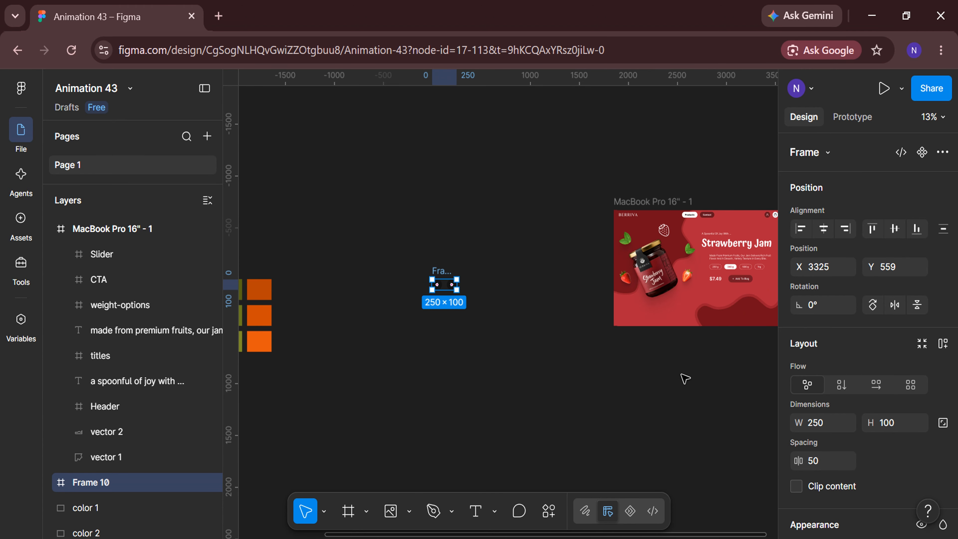
left_click_drag(438, 270, 582, 313)
scroll(684, 353, "up", 8, "ctrl")
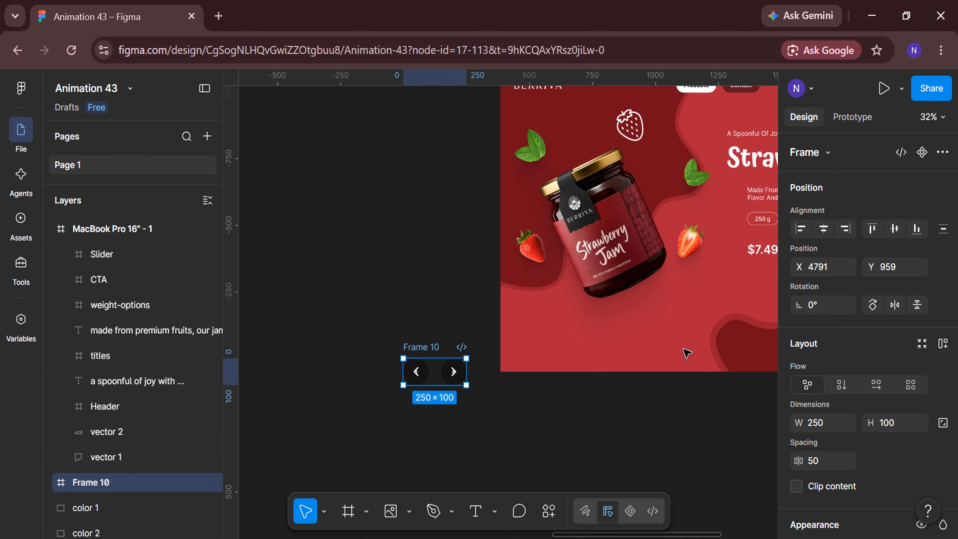
scroll(684, 349, "right", 1)
left_click_drag(439, 326, 437, 352)
scroll(583, 360, "up", 2)
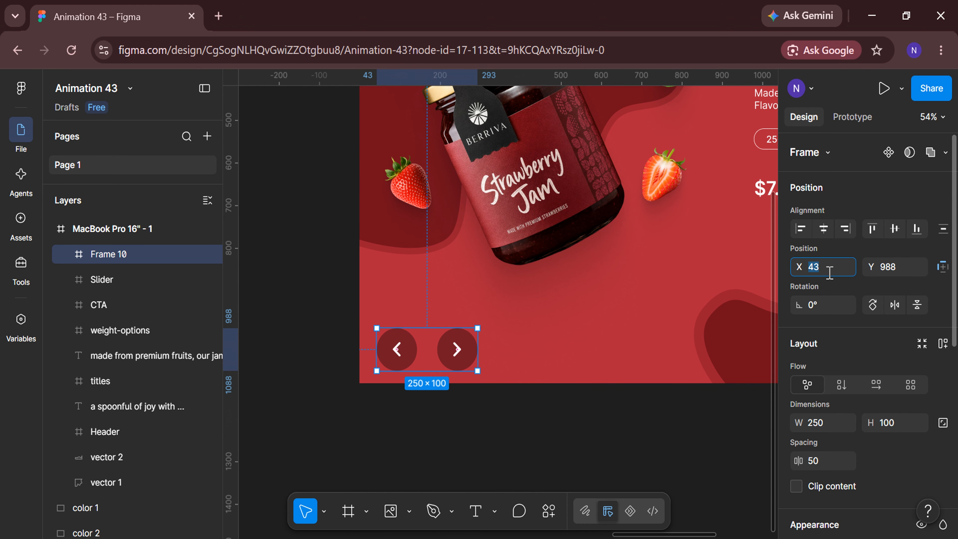
Set the button frame's position to X 50, Y 970, and ungroup it into left_btn and right_btn
type("50")
key("Return")
left_click(913, 266)
type("970")
key("Return")
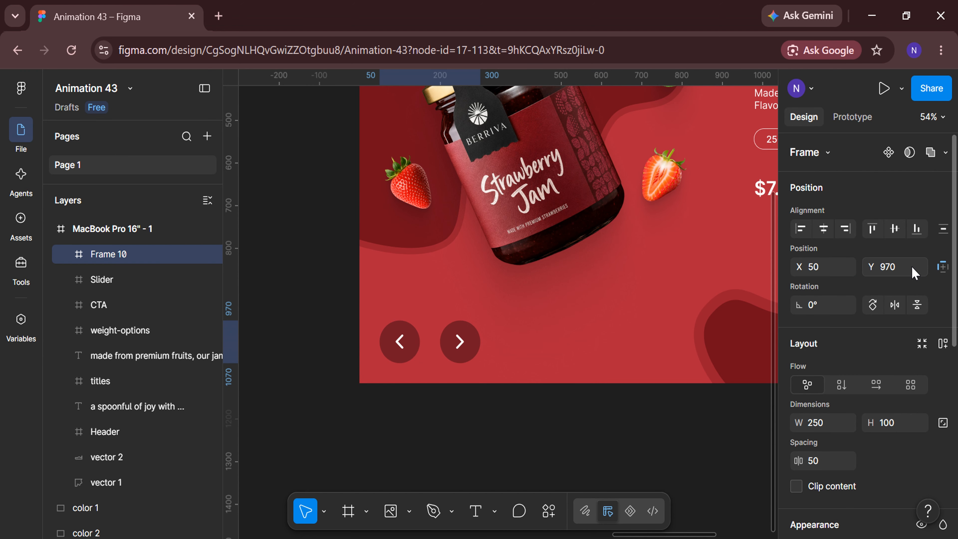
right_click(447, 339)
left_click(468, 370)
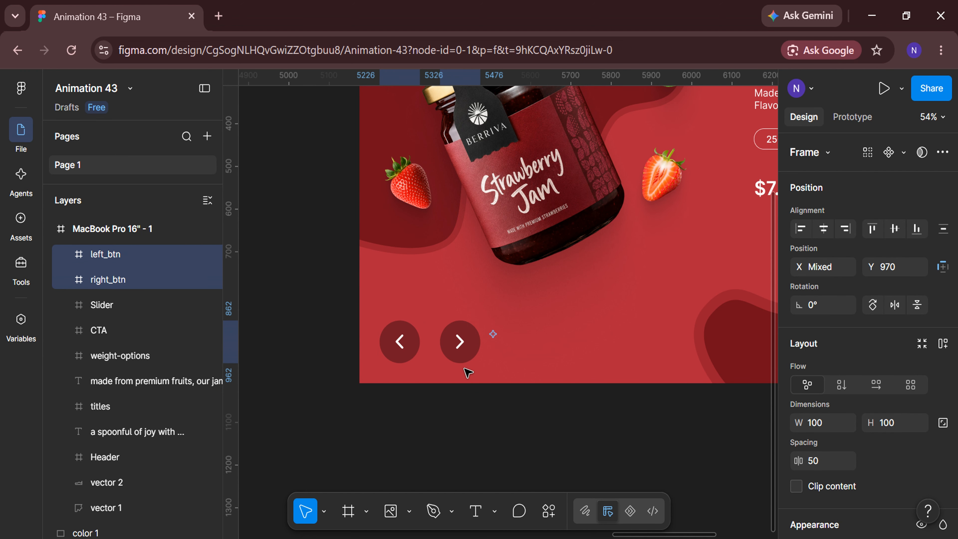
left_click(482, 418)
Import the thin ep:arrow-right chevron from Iconify using a "right arrow" search, and rename its layer arrow-right
scroll(482, 419, "down", 2)
scroll(481, 419, "right", 5)
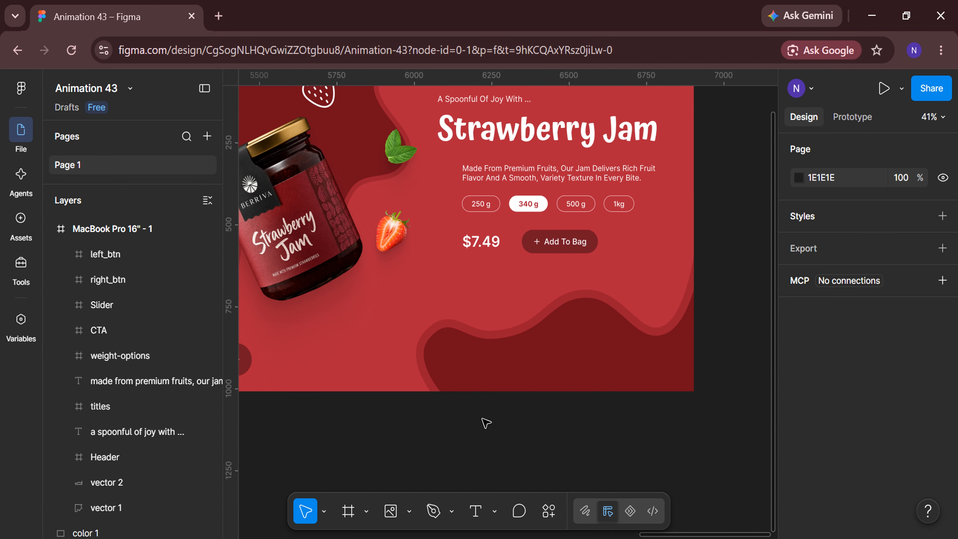
scroll(482, 419, "down", 3)
left_click(550, 504)
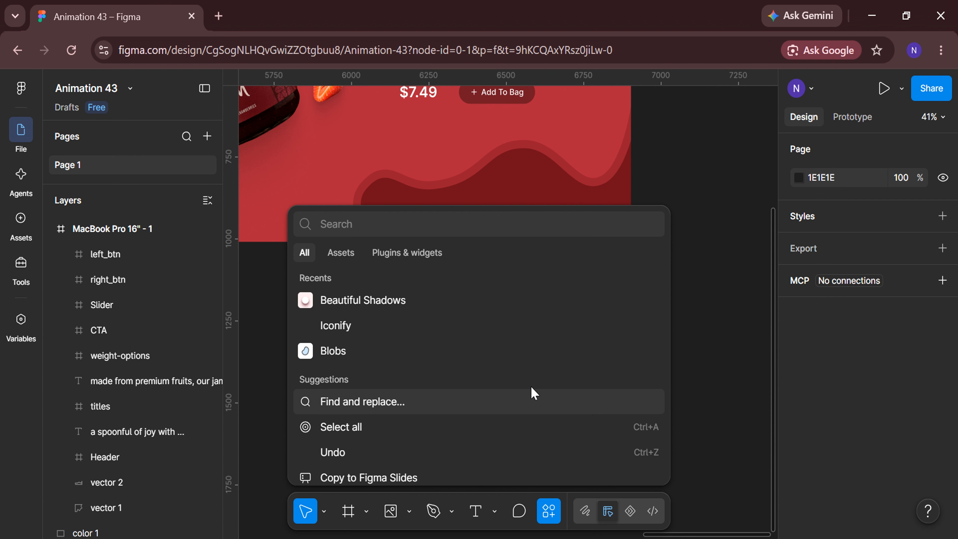
left_click(511, 328)
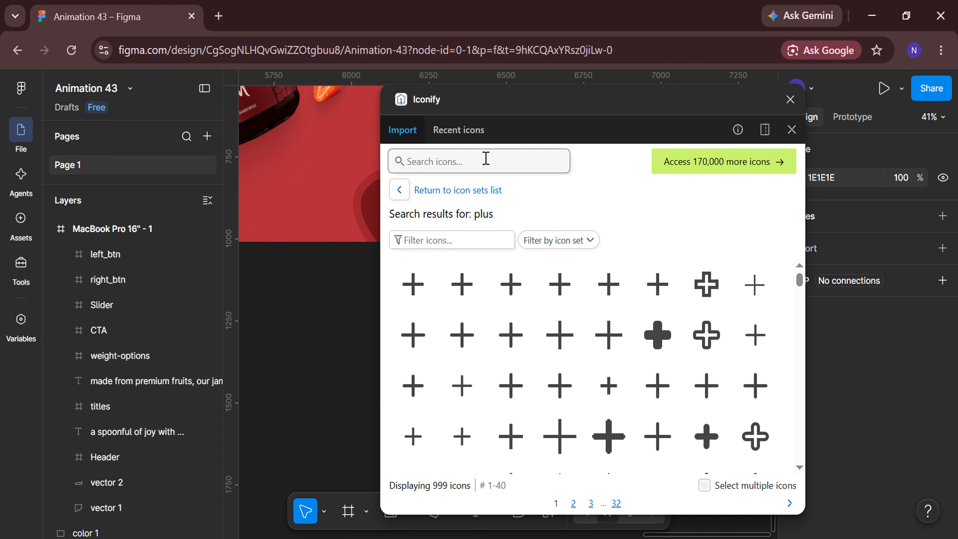
key("Return")
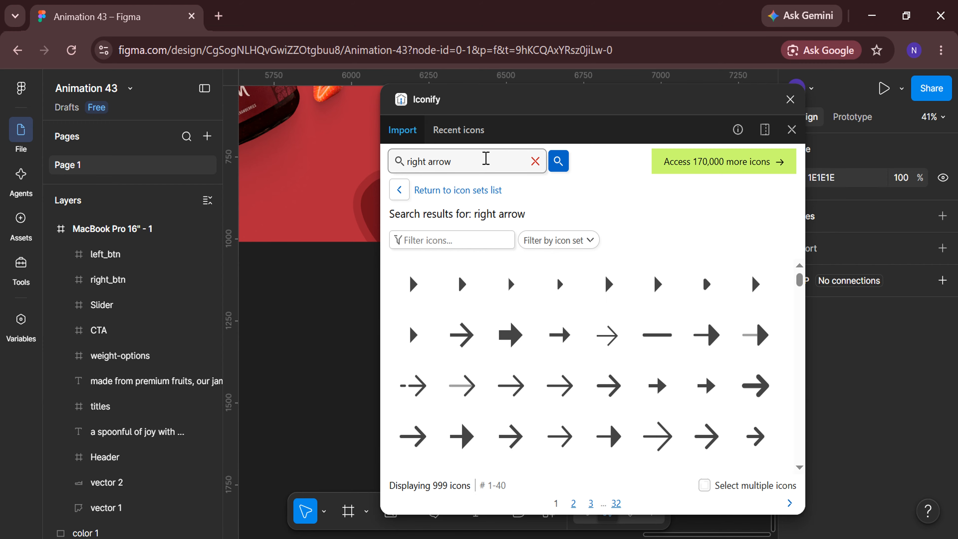
scroll(561, 349, "down", 5)
scroll(753, 336, "down", 3)
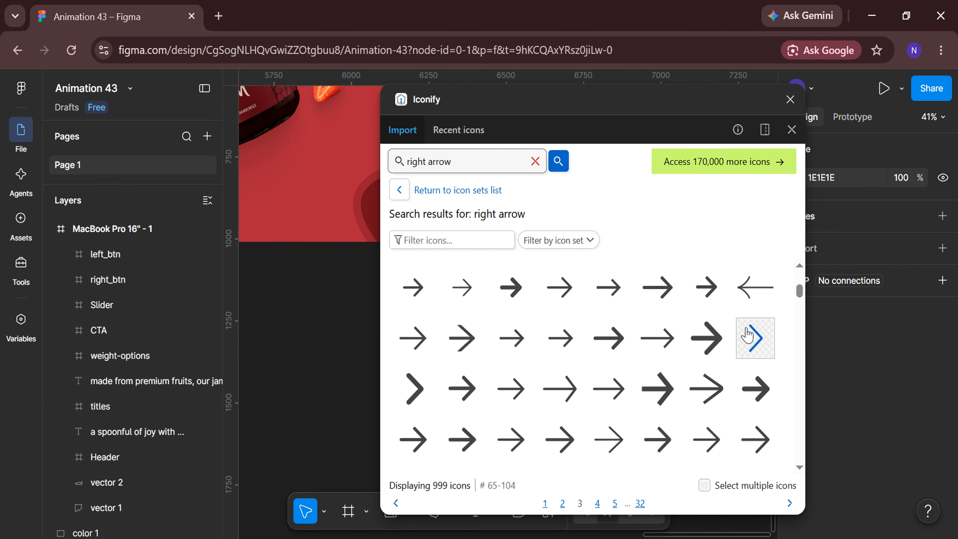
left_click(750, 351)
left_click(625, 506)
left_click(790, 99)
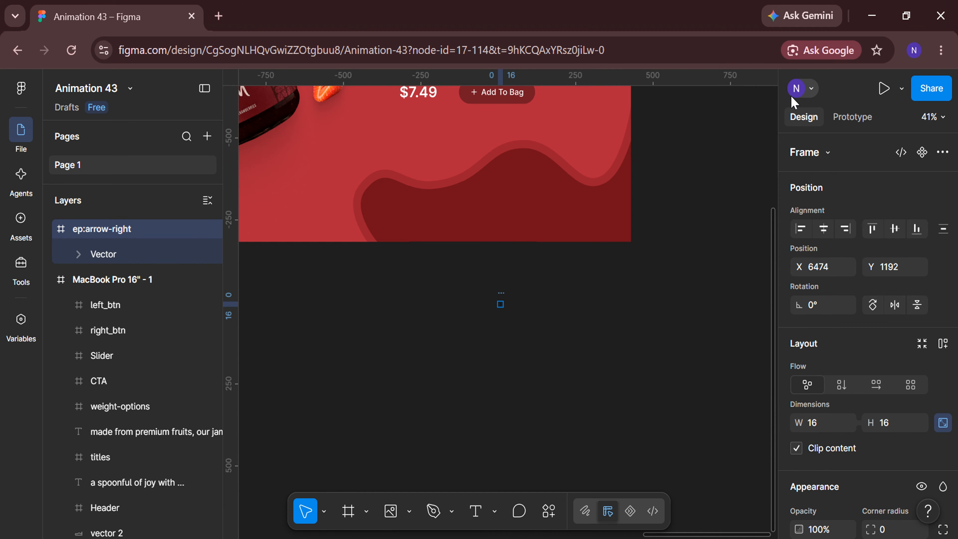
double_click(86, 231)
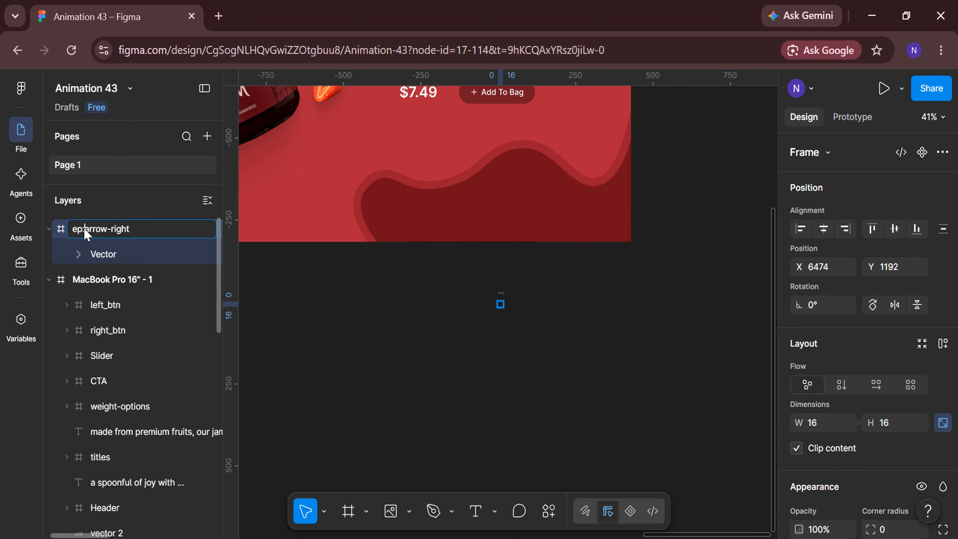
key("Return")
Wrap the dark red wave shape, vector 2, in its own frame
scroll(534, 272, "up", 3)
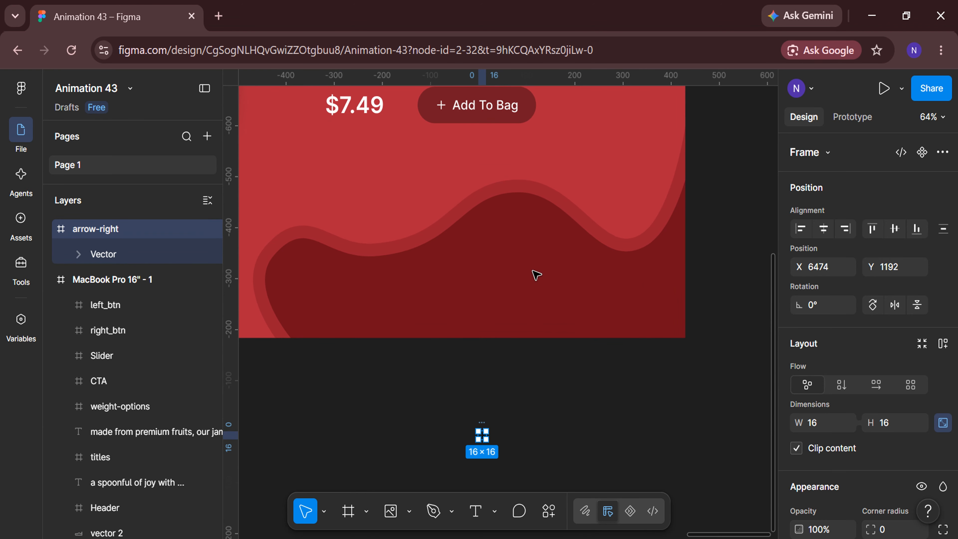
left_click(536, 275)
right_click(535, 274)
left_click(560, 356)
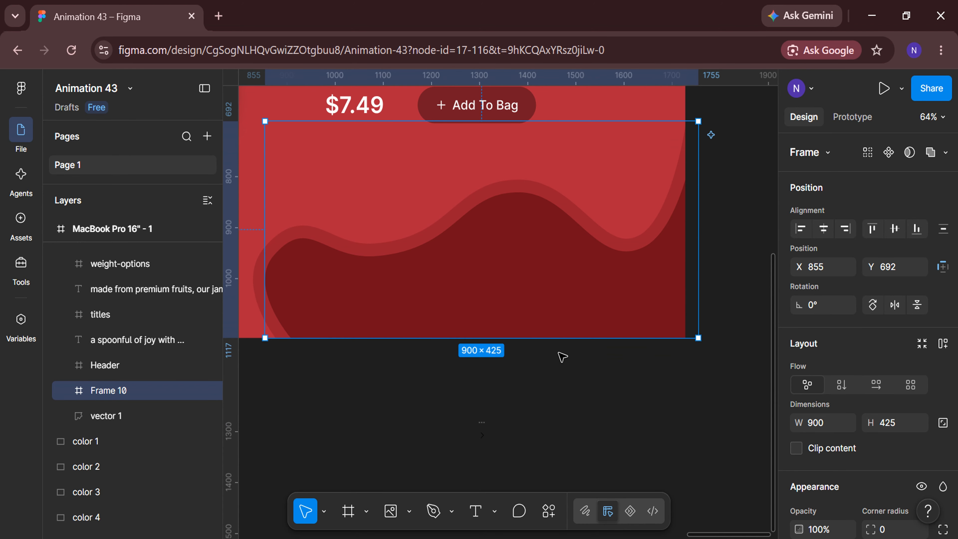
Place the arrow-right icon inside the wave's frame at about X 626, Y 334, and set its size to 40 × 40
left_click_drag(483, 431, 571, 291)
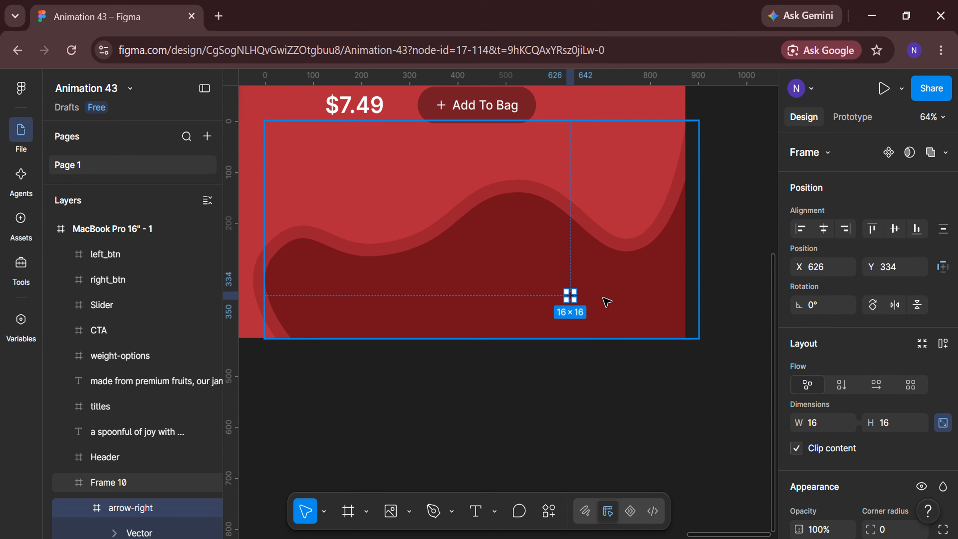
scroll(604, 299, "up", 3)
type("40")
key("Return")
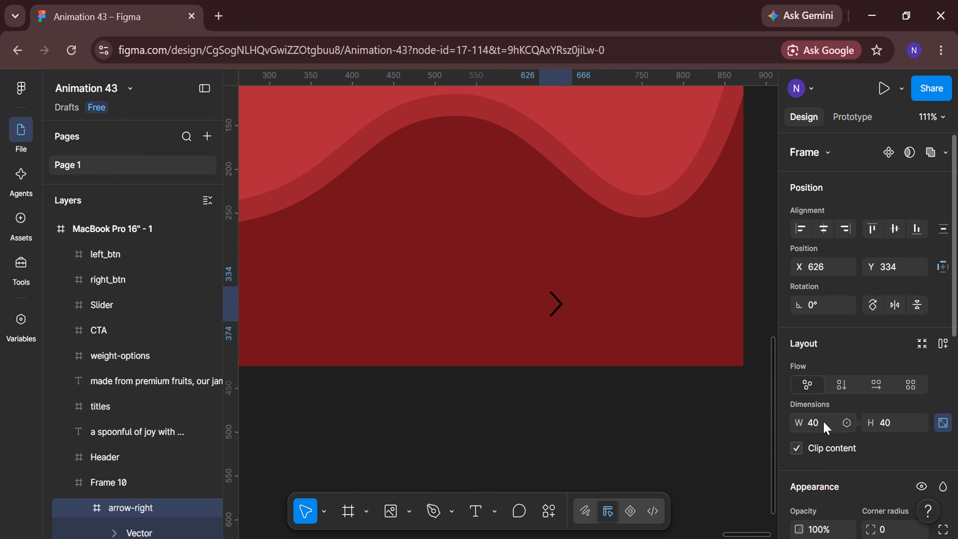
Change the arrow-right icon's color to white, FFFFFF
scroll(824, 428, "down", 10)
left_click(799, 410)
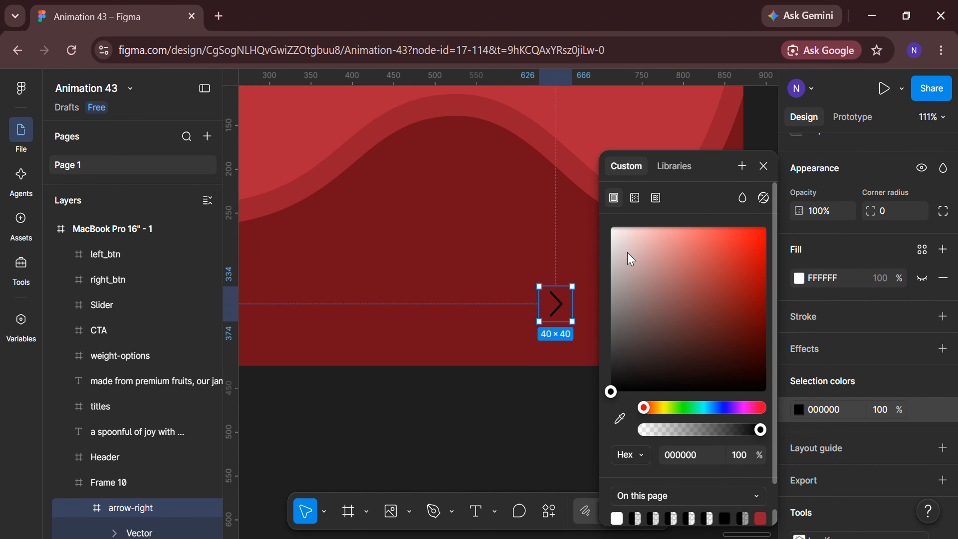
left_click(614, 228)
left_click(763, 166)
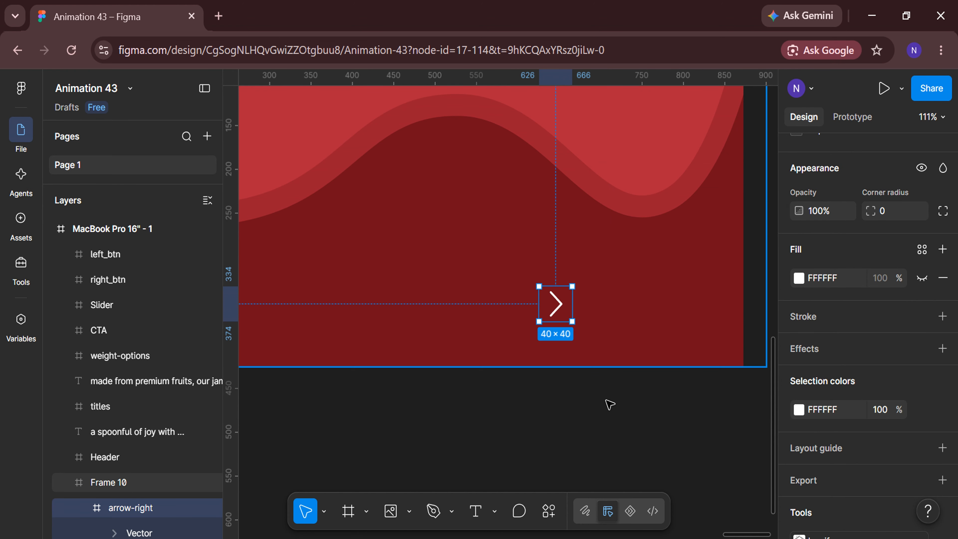
Place a horizontally flipped copy of the white arrow near the wave's left end at about X 96, Y 334
scroll(584, 430, "down", 5)
scroll(613, 353, "left", 2)
left_click_drag(612, 353, 358, 354)
scroll(900, 360, "up", 5)
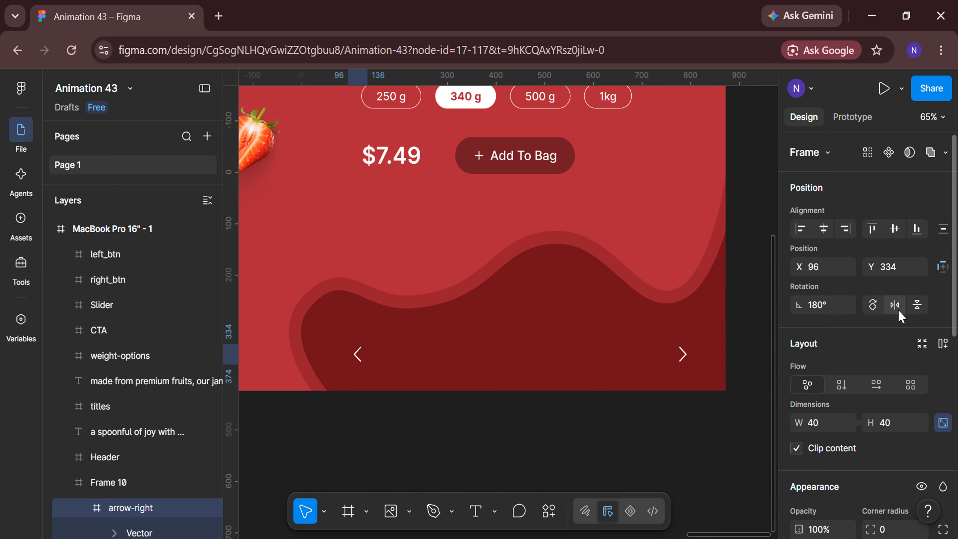
Rename the flipped arrow copy as arrow-left, and collapse both arrow layers
scroll(141, 446, "down", 2)
double_click(129, 433)
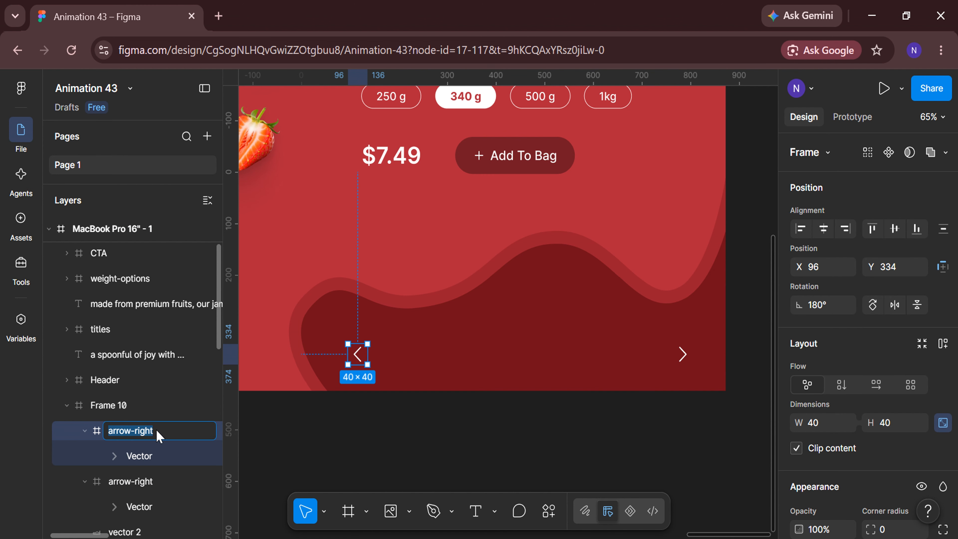
type("arrow-left")
key("Return")
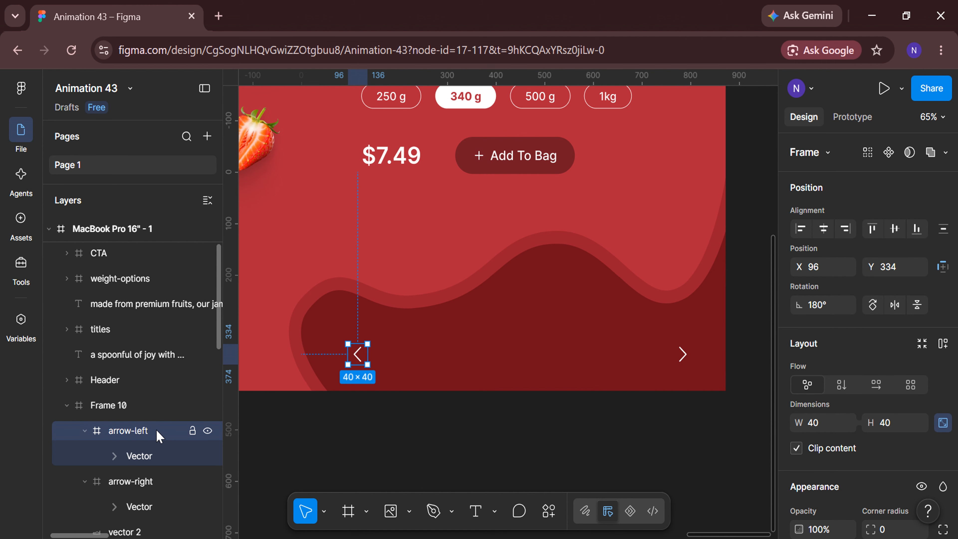
left_click(84, 430)
left_click(84, 457)
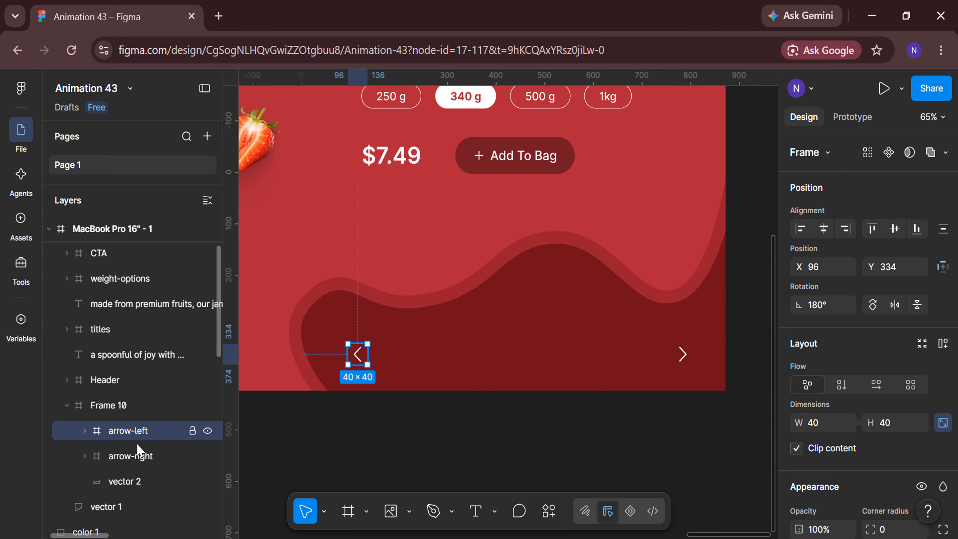
Set the spacing between arrow-left and arrow-right to 725, and shift the pair left to about Y 332 within the wave
left_click(139, 456, "shift")
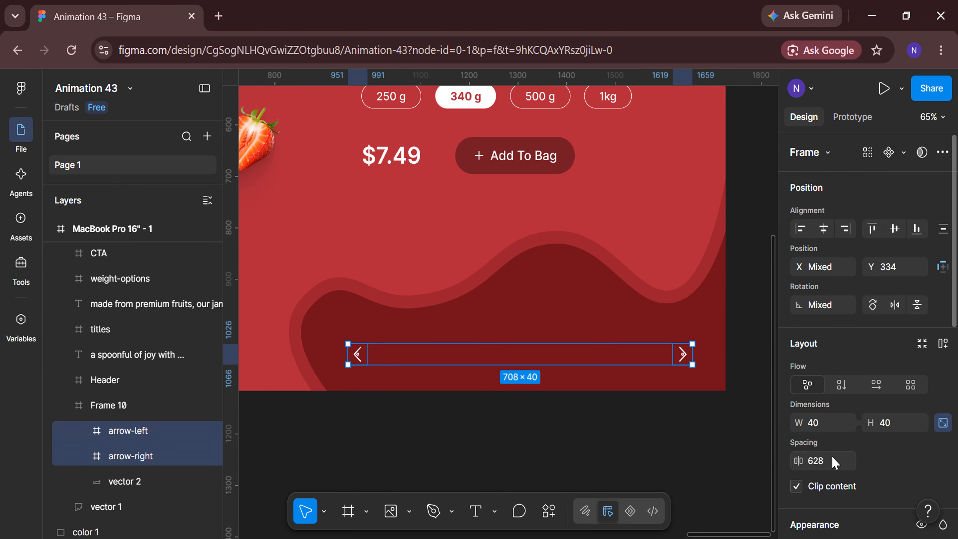
left_click(832, 468)
type("725")
key("Return")
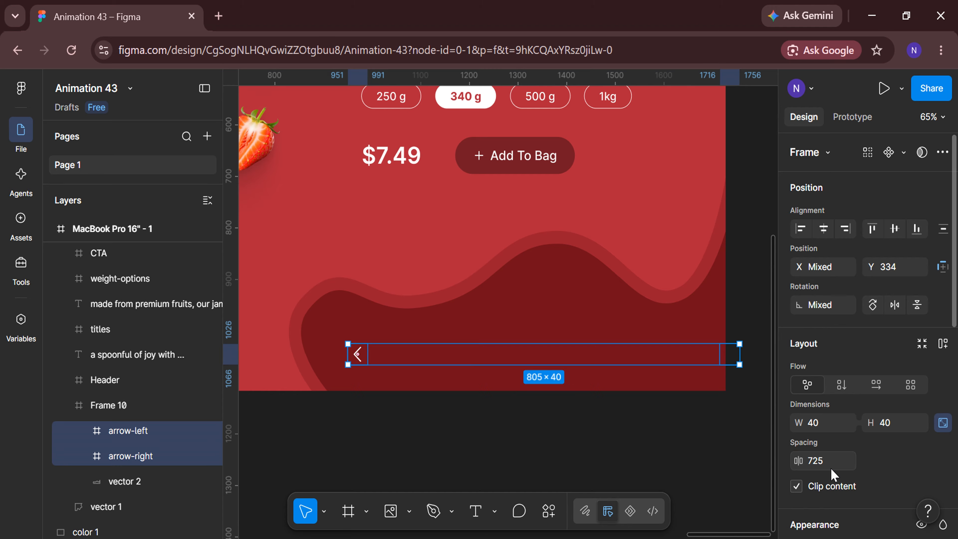
left_click_drag(703, 362, 685, 361)
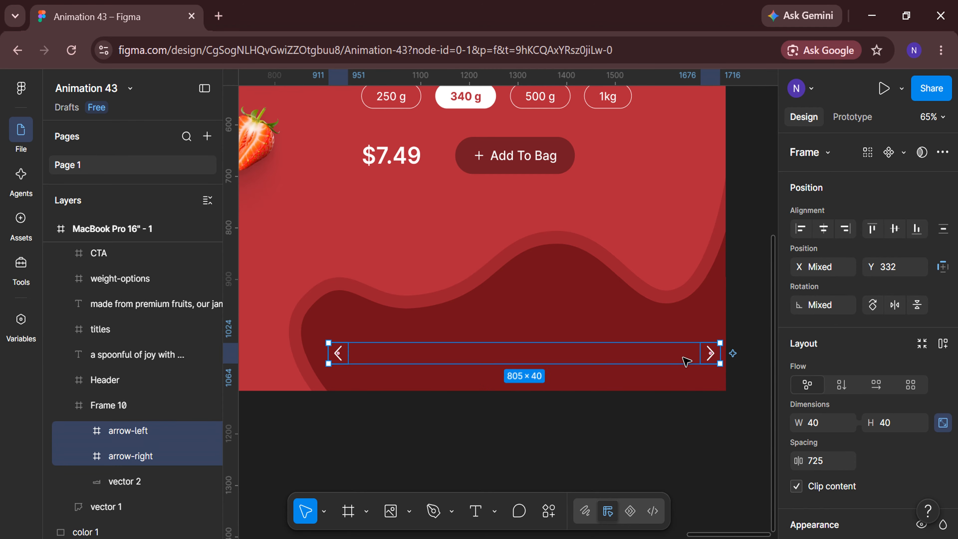
Wrap the two selected arrows in a frame, center it horizontally within the wave, and set its Y to 320
right_click(686, 360)
left_click(707, 352)
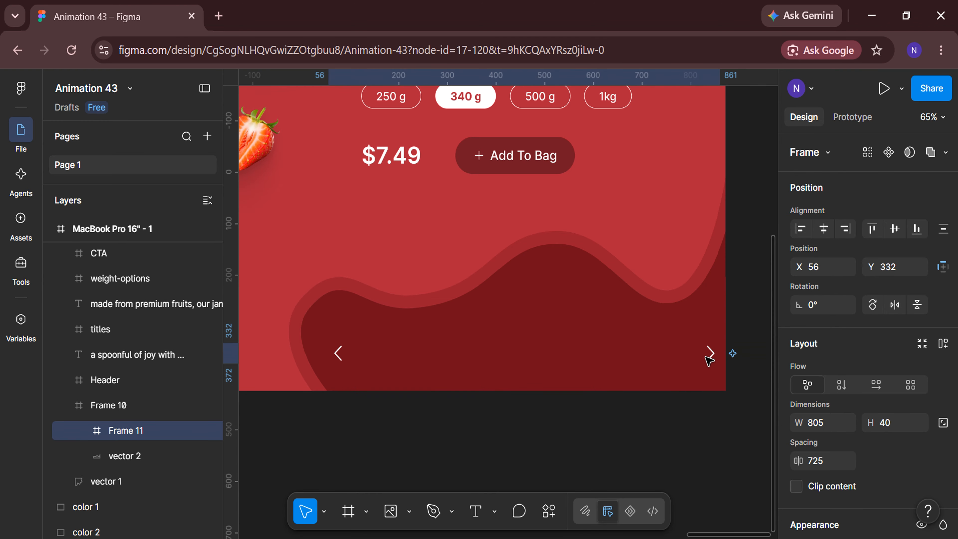
left_click(822, 232)
left_click(909, 270)
type("3")
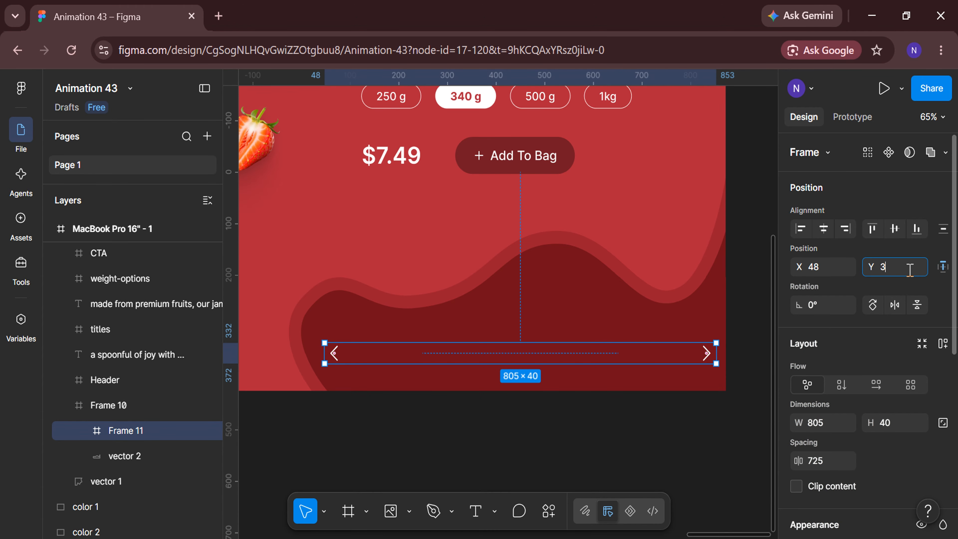
type("20")
key("Return")
Ungroup the frame around the two arrows and clear the selection
right_click(658, 351)
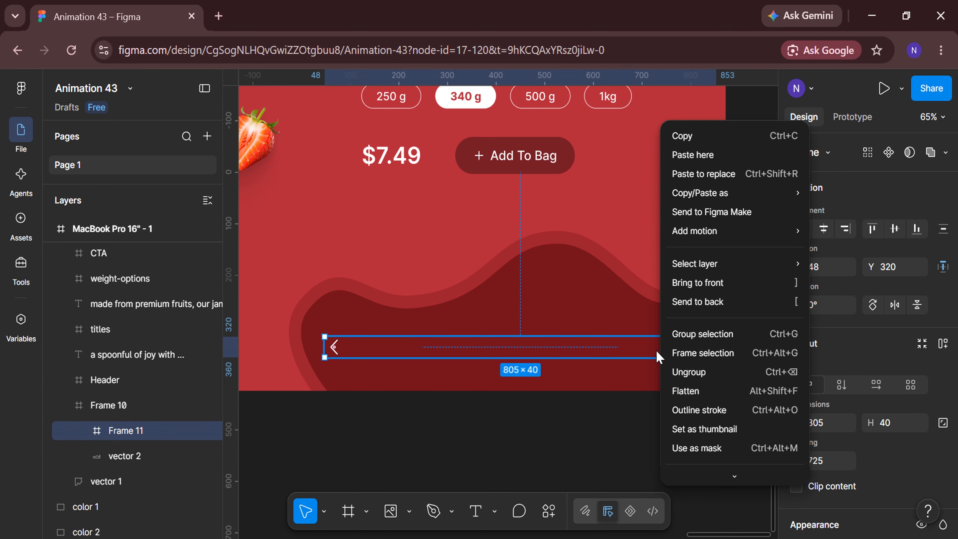
left_click(678, 373)
left_click(618, 445)
Draw a rectangle on the empty canvas below the page frame and size it to 100 × 100 with locked proportions
scroll(620, 447, "down", 4)
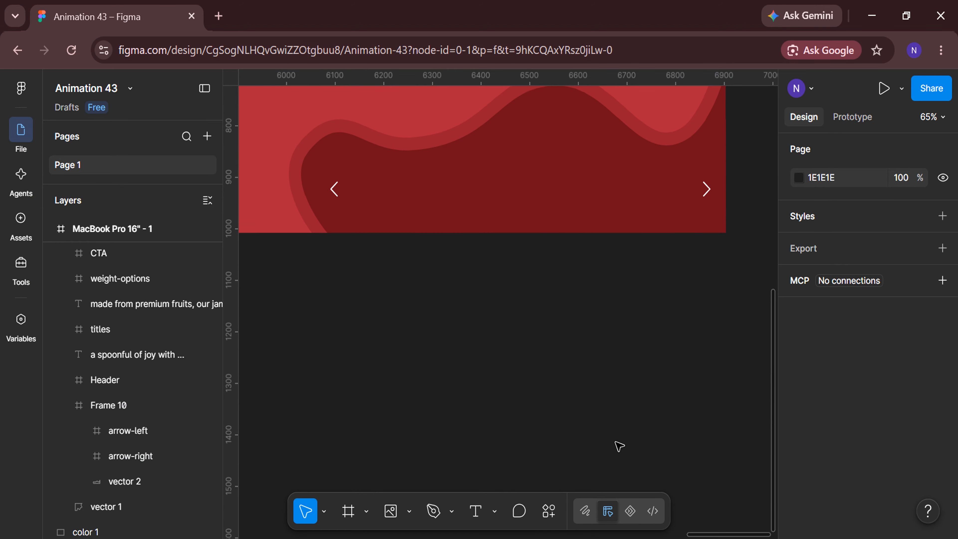
left_click(408, 511)
left_click(452, 365)
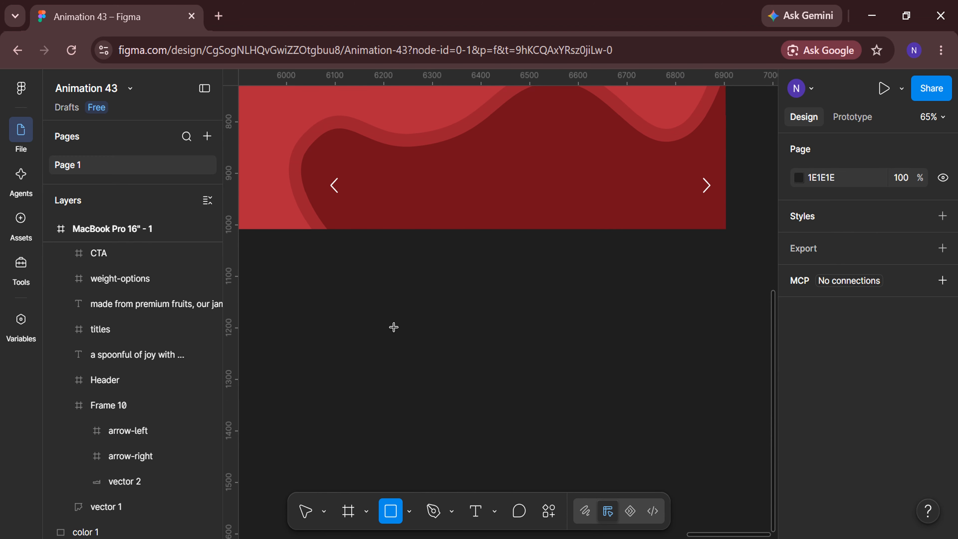
left_click_drag(393, 327, 437, 356)
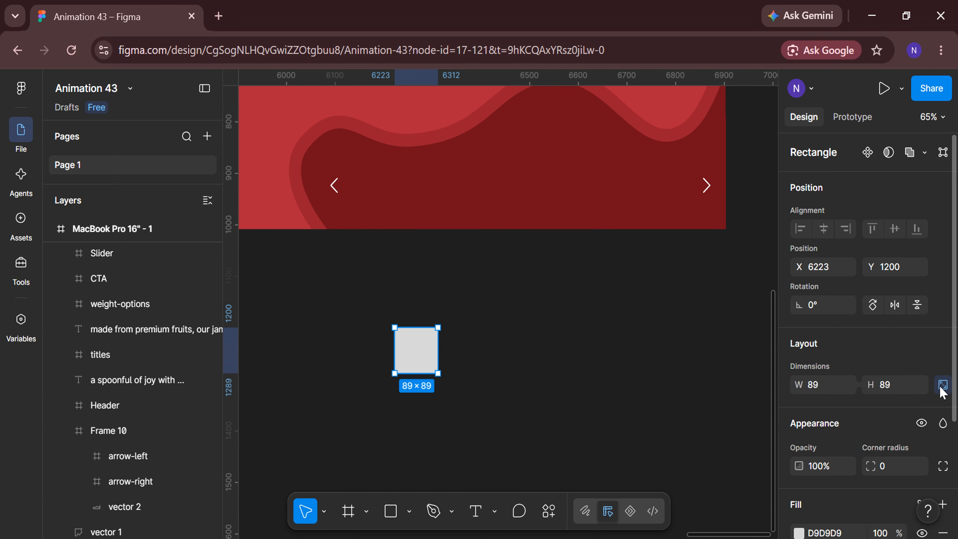
left_click(826, 389)
type("100")
key("Return")
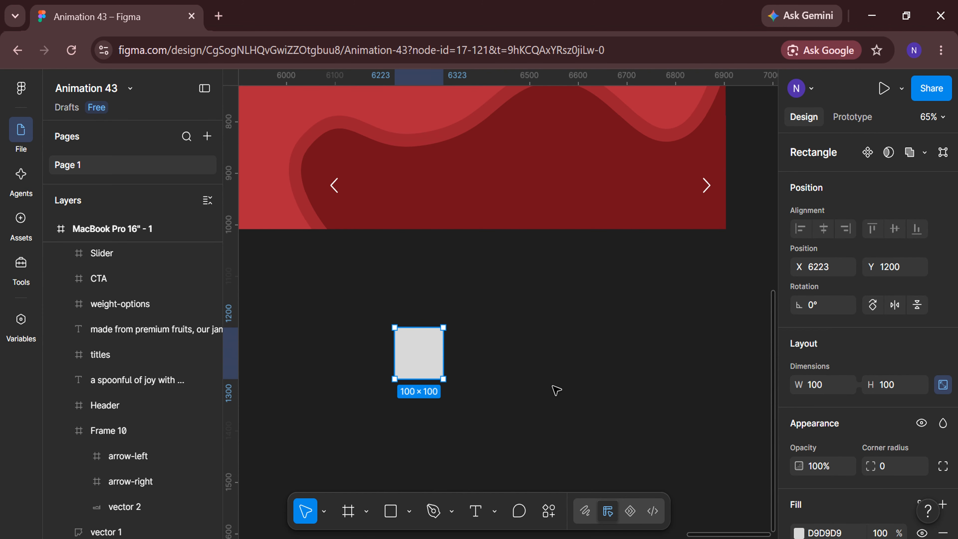
Fill the 100 × 100 square with the strawberry jar picture Image_1
left_click(409, 511)
left_click(442, 476)
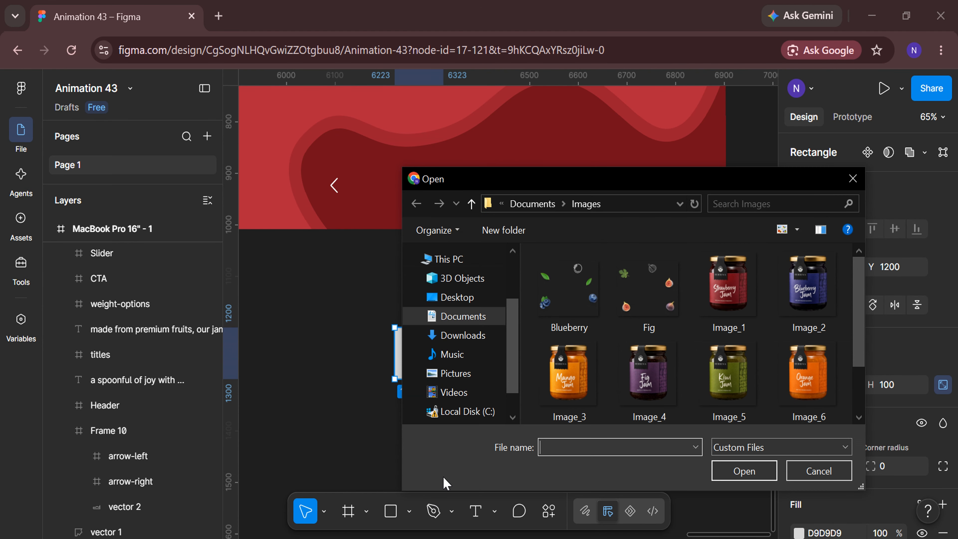
left_click(728, 291)
left_click(745, 471)
left_click(417, 352)
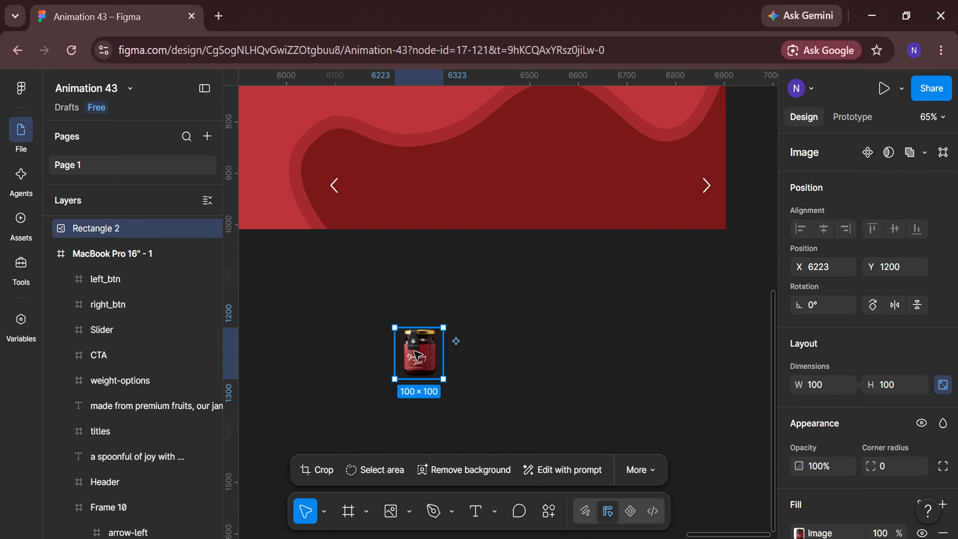
Duplicate the strawberry jar to its right at about X 6386, Y 1200, and replace the copy's picture with Image_2
scroll(504, 394, "right", 2)
key("ctrl+d")
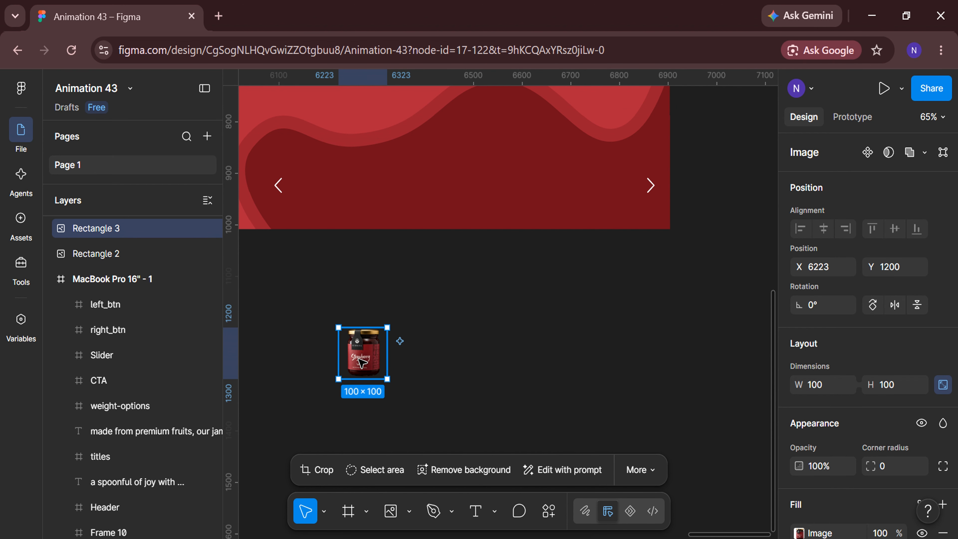
left_click_drag(361, 360, 441, 361)
double_click(441, 359)
left_click(688, 321)
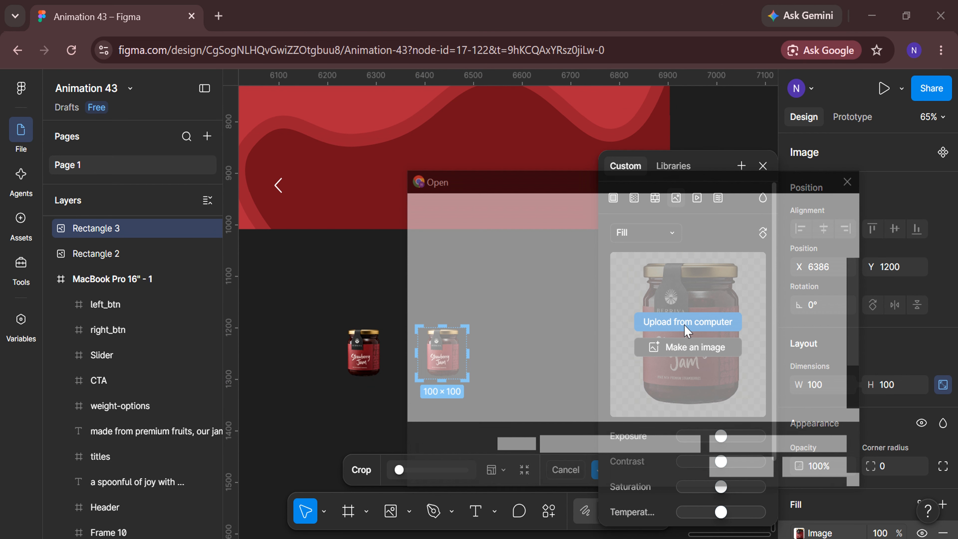
left_click(814, 304)
left_click(735, 471)
left_click(763, 166)
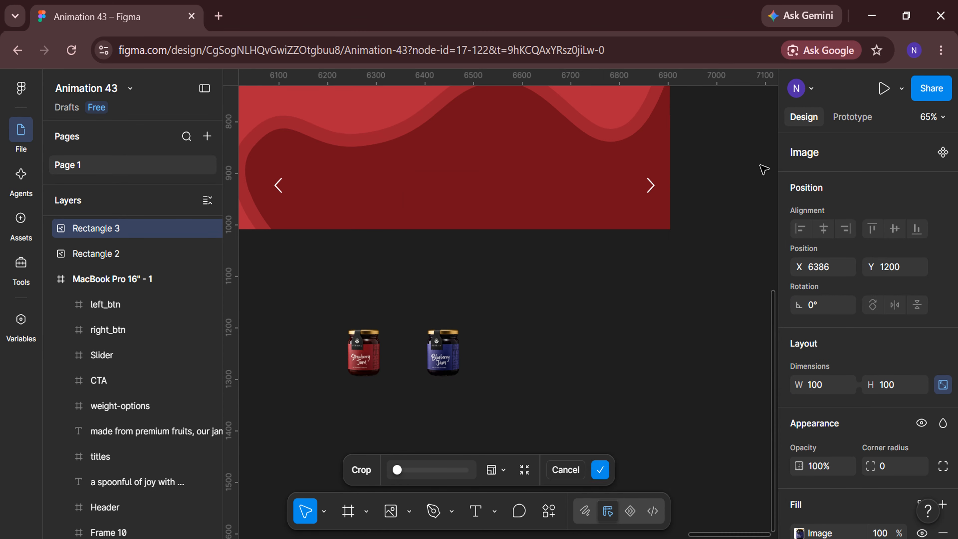
Duplicate the blueberry jar to its right at about X 6530, Y 1200, and replace the copy's picture with Image_3
scroll(508, 426, "up", 1)
scroll(508, 426, "right", 1)
key("ctrl+d")
left_click_drag(393, 333, 490, 333)
double_click(490, 333)
left_click(669, 321)
left_click(569, 384)
left_click(748, 466)
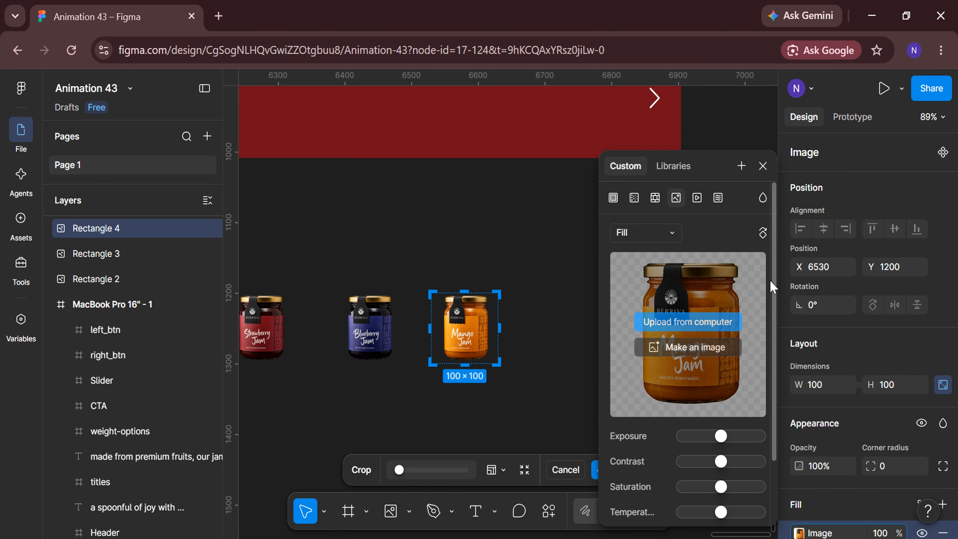
key("Return")
Duplicate the mango jar to its right at about X 6680, Y 1200, and replace the copy's picture with Image_4
scroll(608, 412, "right", 1)
key("ctrl+d")
left_click_drag(393, 324, 491, 324)
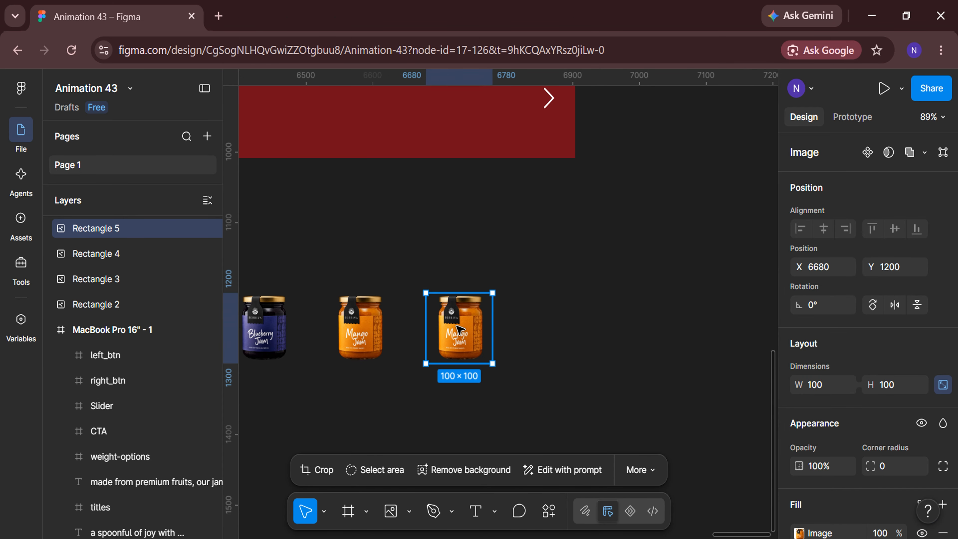
double_click(491, 324)
left_click(714, 327)
left_click(643, 362)
key("Return")
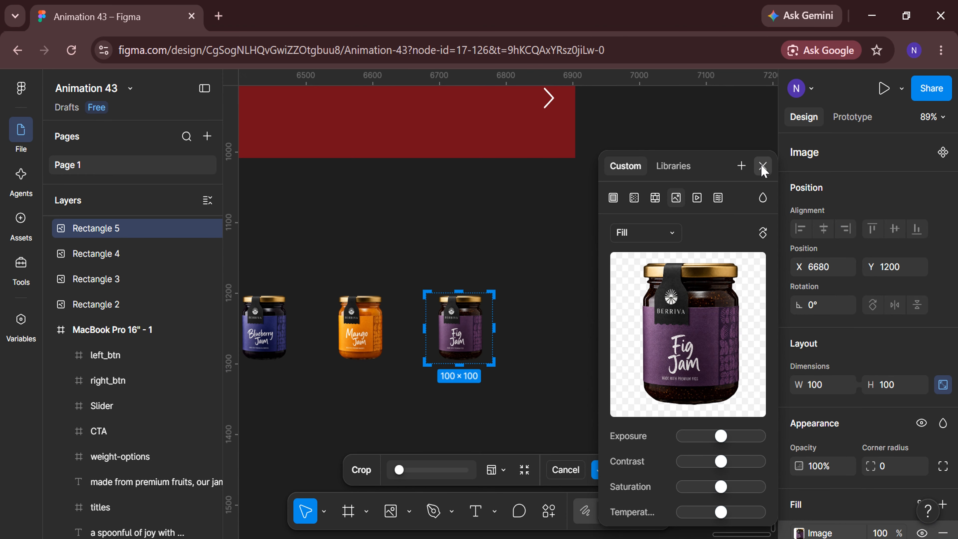
left_click(762, 166)
Duplicate the fig jar to its right at about X 6830, Y 1200, and replace the copy's picture with Image_5
scroll(400, 334, "right", 1)
key("ctrl+d")
left_click_drag(401, 334, 492, 332)
double_click(492, 332)
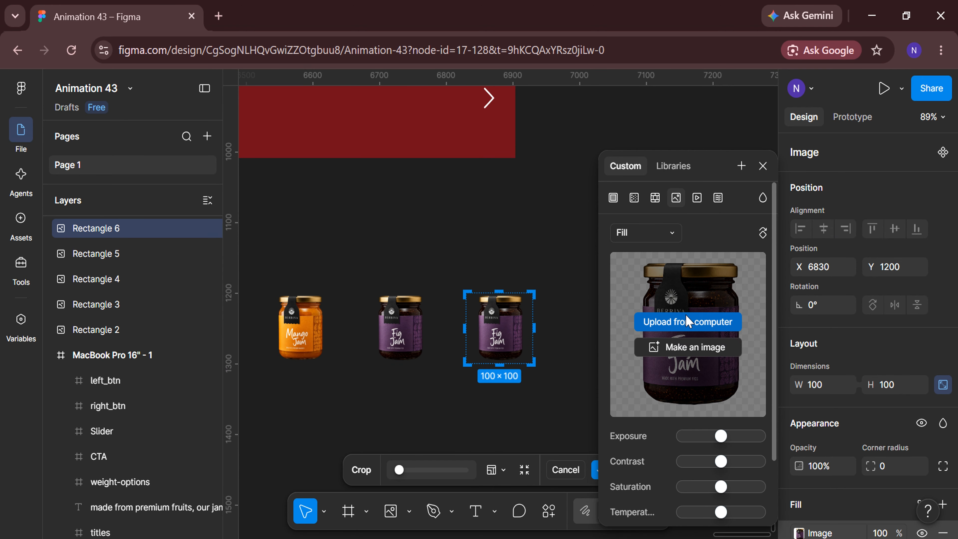
left_click(680, 322)
double_click(740, 392)
left_click(762, 166)
Duplicate the kiwi jar to its right at the same height and replace the copy's picture with Image_6
scroll(600, 368, "right", 1)
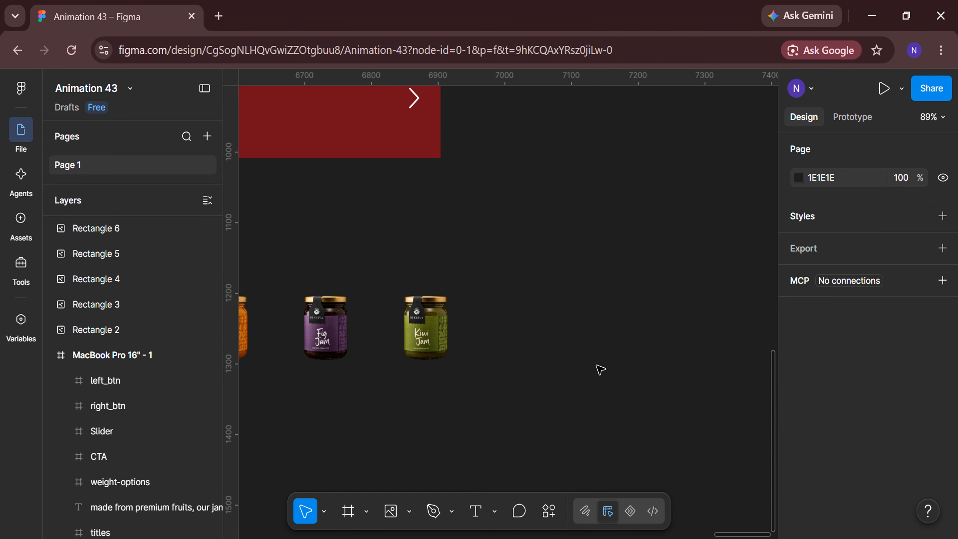
left_click(438, 334)
key("ctrl+d")
left_click_drag(437, 334, 517, 332)
double_click(517, 332)
left_click(686, 353)
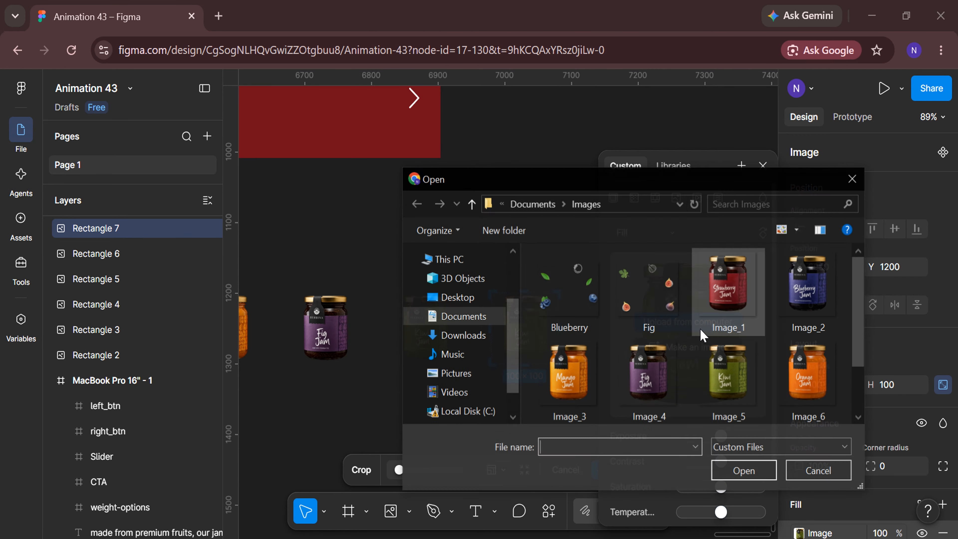
left_click(808, 374)
left_click(748, 474)
key("Escape")
left_click(662, 368)
Select all six jar images, Rectangle 2 through Rectangle 7, and distribute them with equal horizontal spacing
scroll(663, 368, "down", 3)
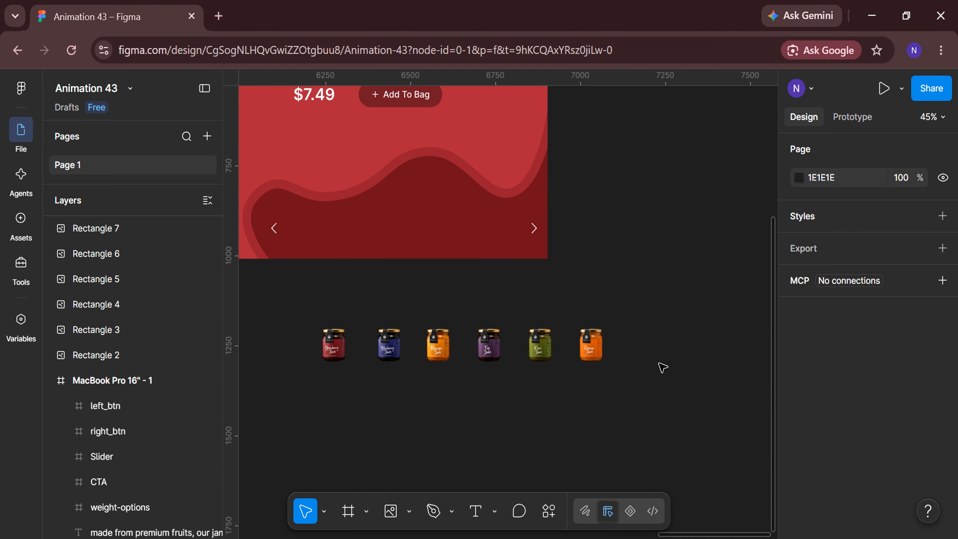
left_click(155, 359)
left_click(134, 332, "shift")
left_click(125, 304, "shift")
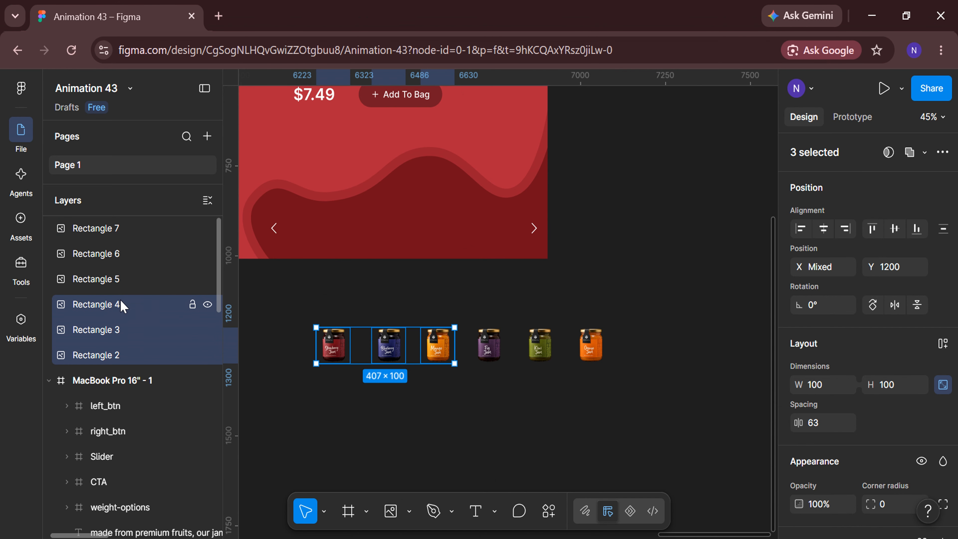
left_click(119, 279, "shift")
left_click(118, 253, "shift")
left_click(118, 228, "shift")
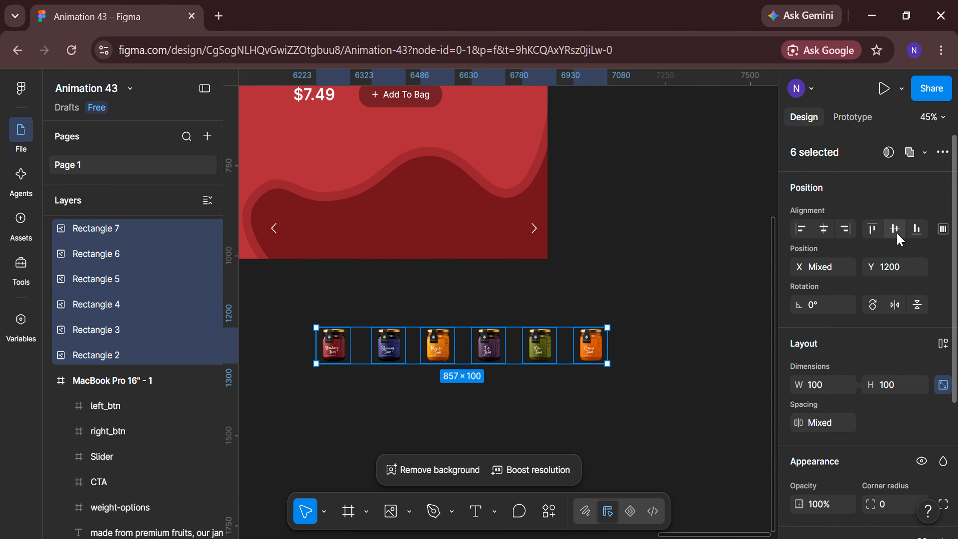
left_click(941, 230)
left_click(921, 296)
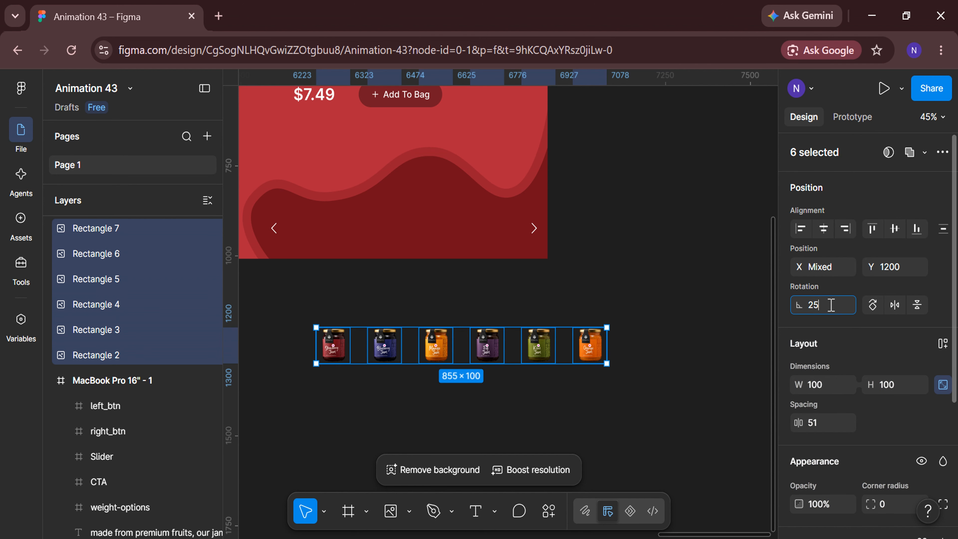
Rotate the six selected jars to 25° and set the spacing between them to -20
key("Return")
left_click_drag(798, 423, 737, 423)
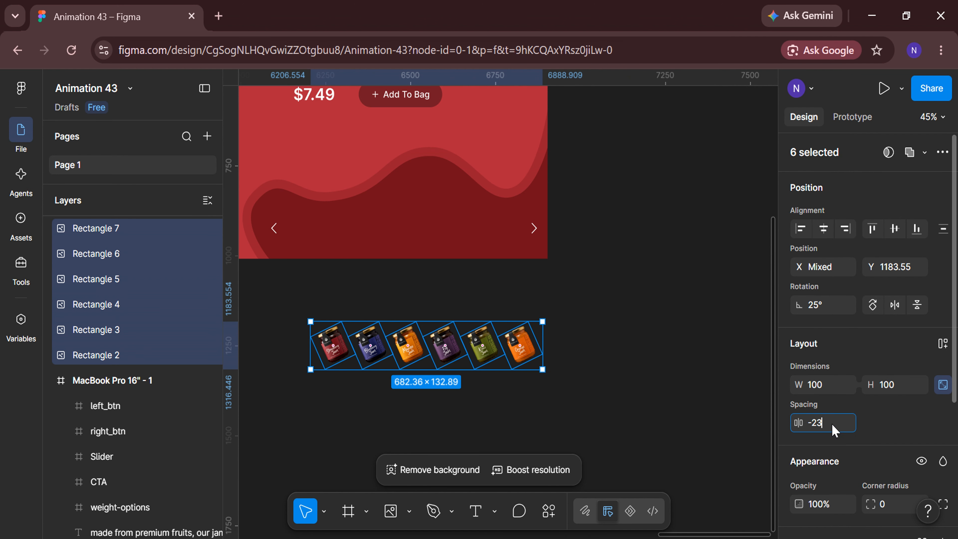
type("0")
key("Return")
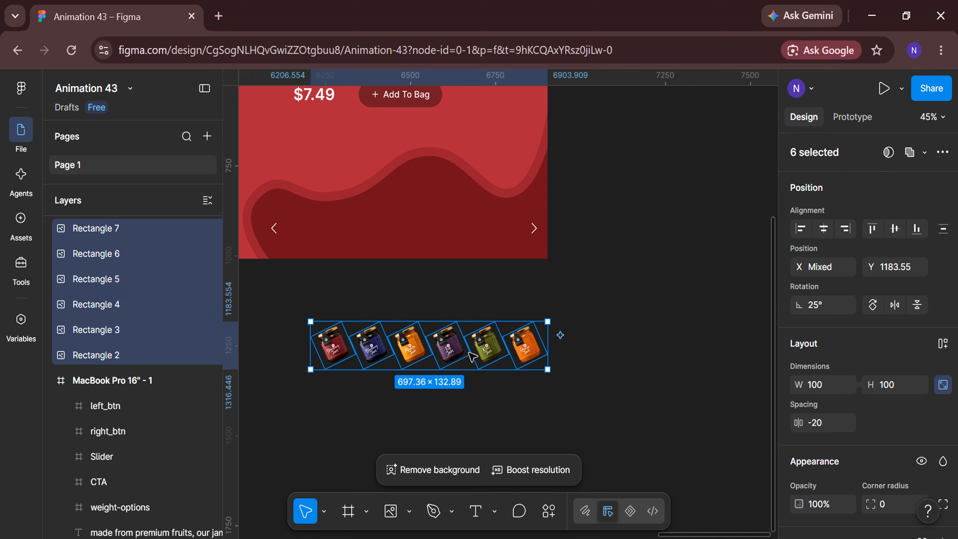
Wrap the six rotated jars in a frame and rename it as products
right_click(448, 354)
left_click(468, 334)
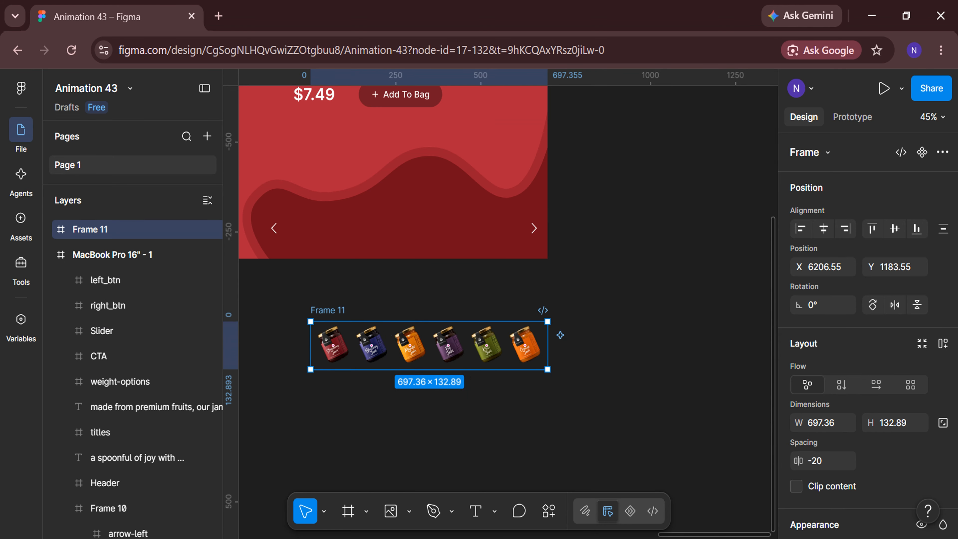
double_click(122, 235)
type("products")
key("Return")
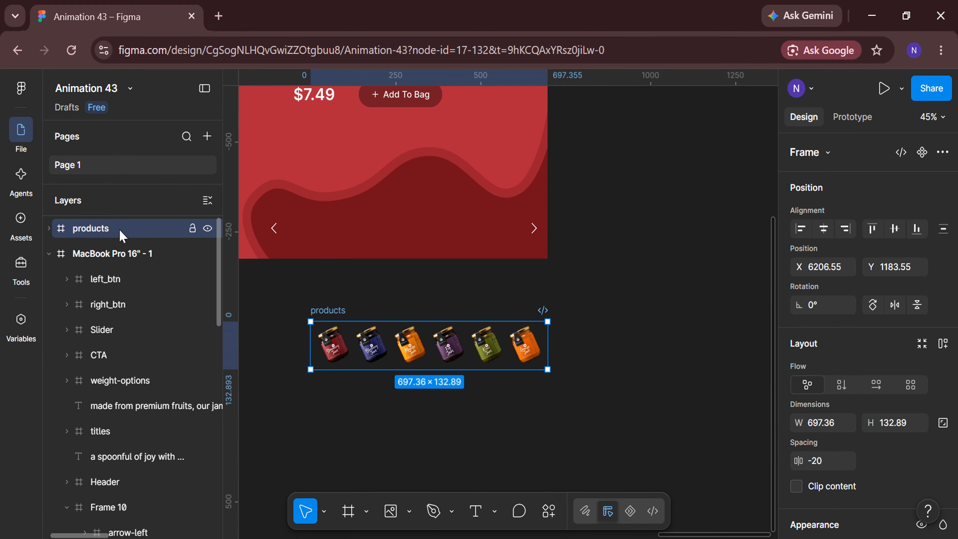
Move the products frame into the wave between the two arrows at X 101, Y 265, and collapse its layer
scroll(593, 334, "left", 1)
left_click_drag(481, 335, 467, 215)
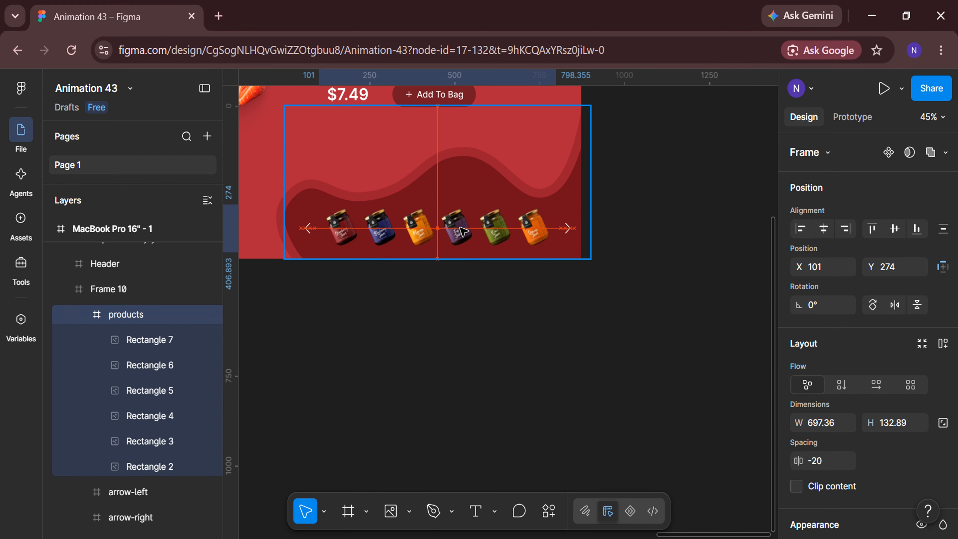
scroll(464, 223, "up", 4)
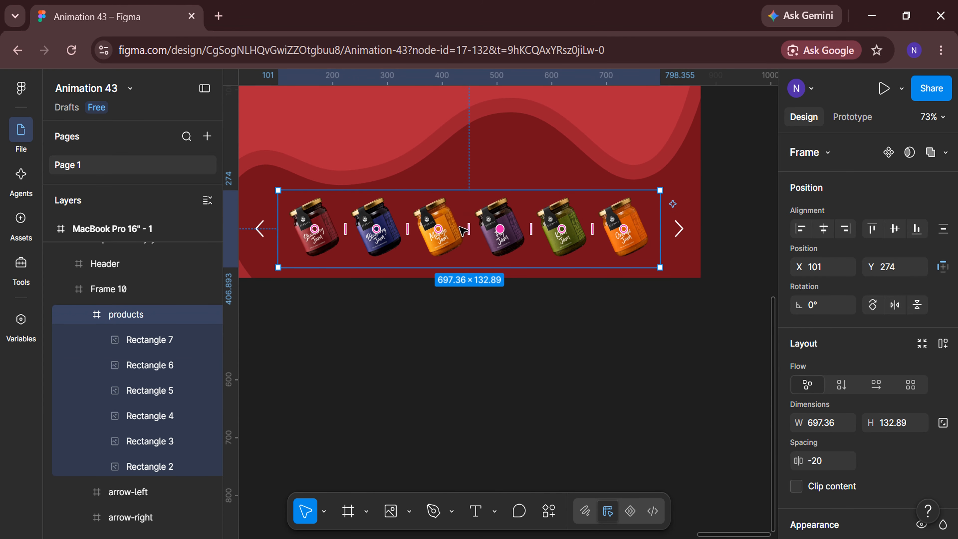
left_click(904, 267)
type("265")
key("Return")
left_click(579, 330)
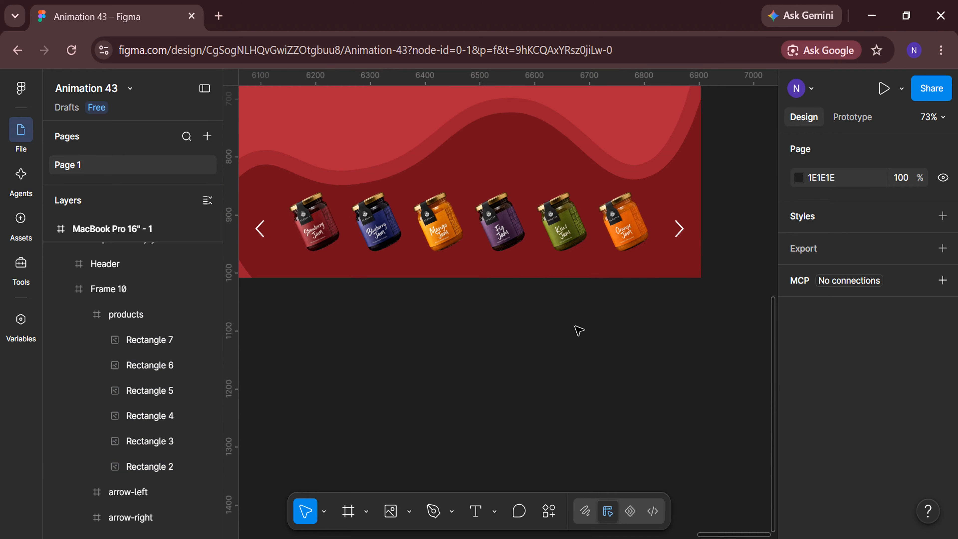
left_click(85, 314)
Draw a line beneath the strawberry jar, and set its width to 60 and its rotation to 0°
left_click(410, 512)
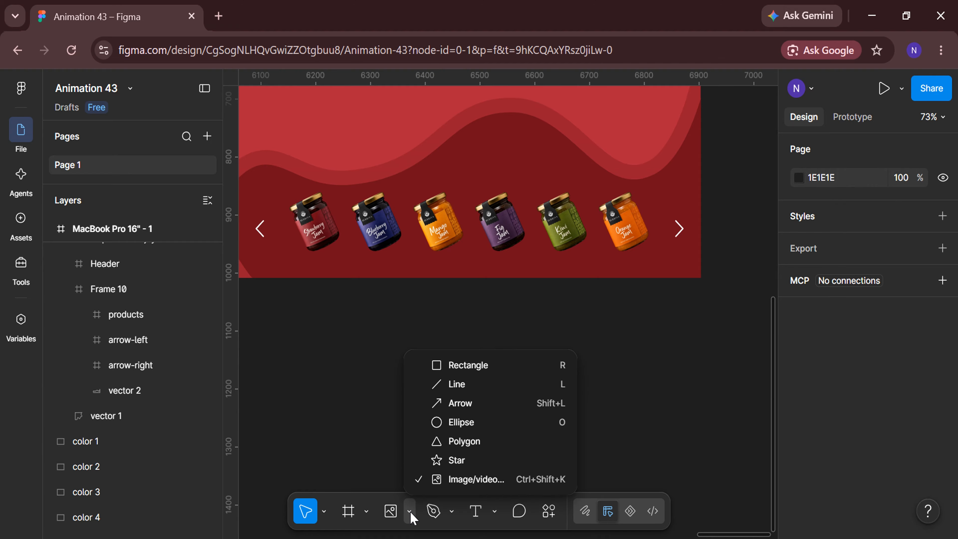
left_click(455, 385)
scroll(306, 300, "up", 5)
scroll(305, 300, "left", 2)
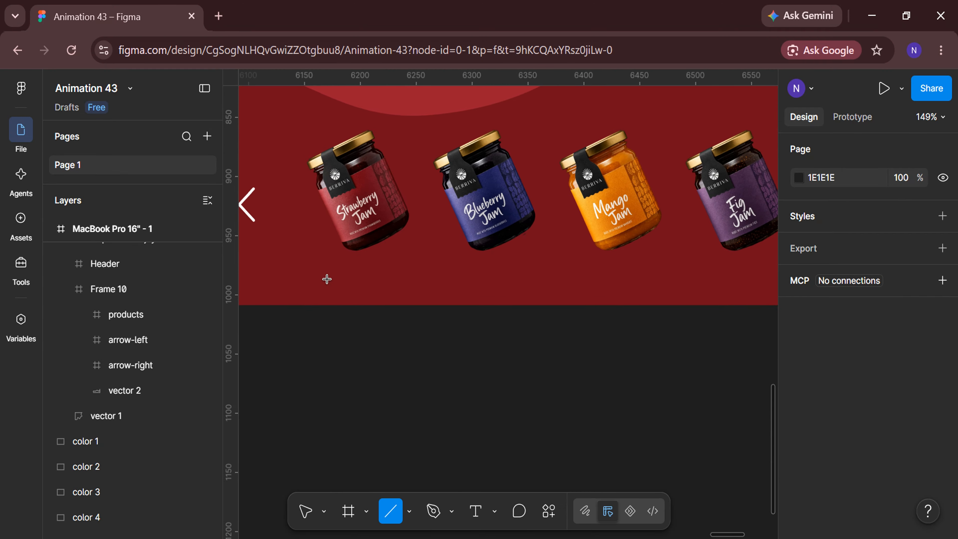
left_click_drag(326, 280, 405, 282)
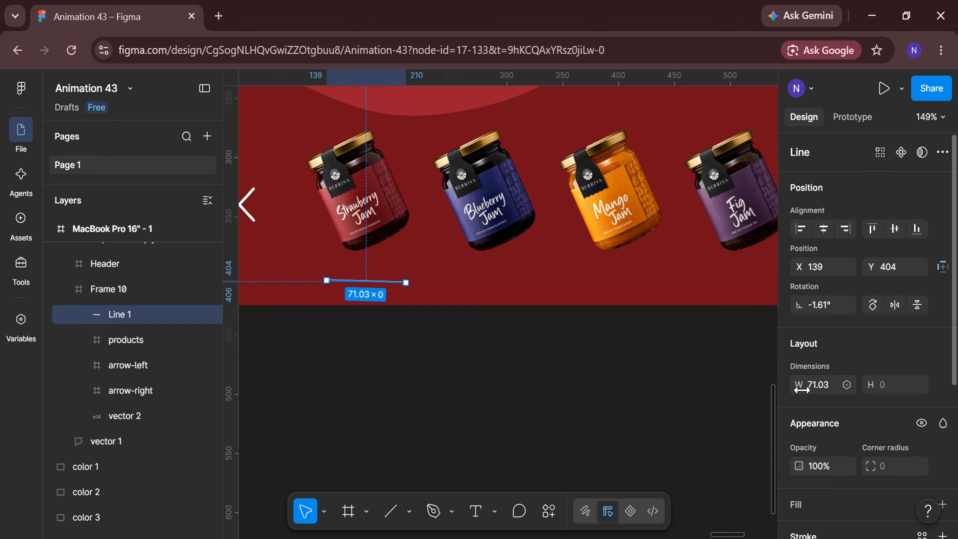
key("Return")
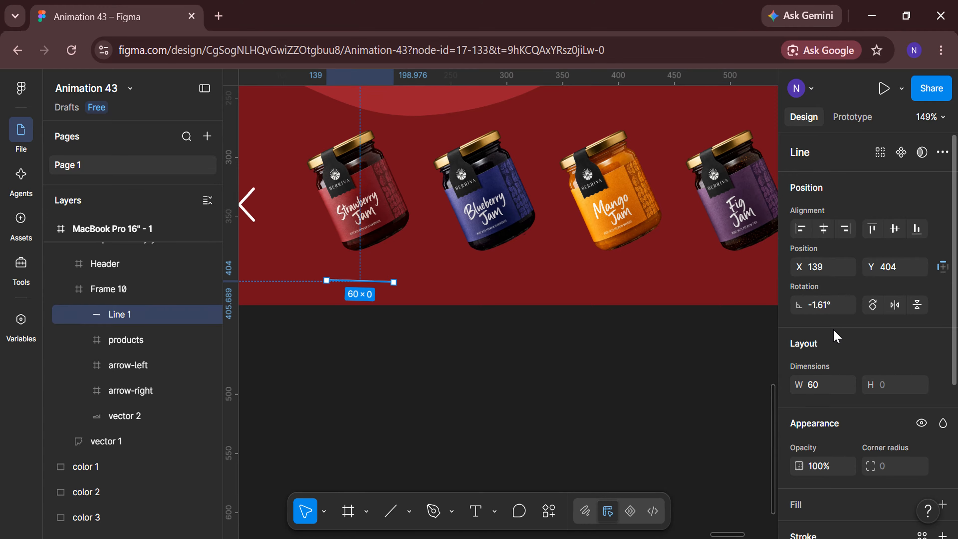
type("0")
key("Return")
Set the indicator line's stroke weight to 3.5 and give its start point a round cap
scroll(849, 368, "down", 6)
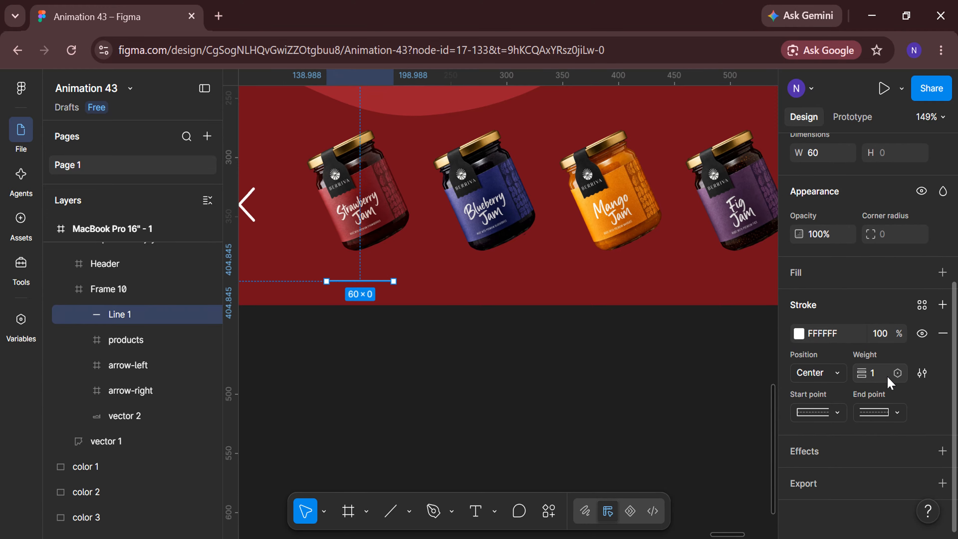
left_click(835, 413)
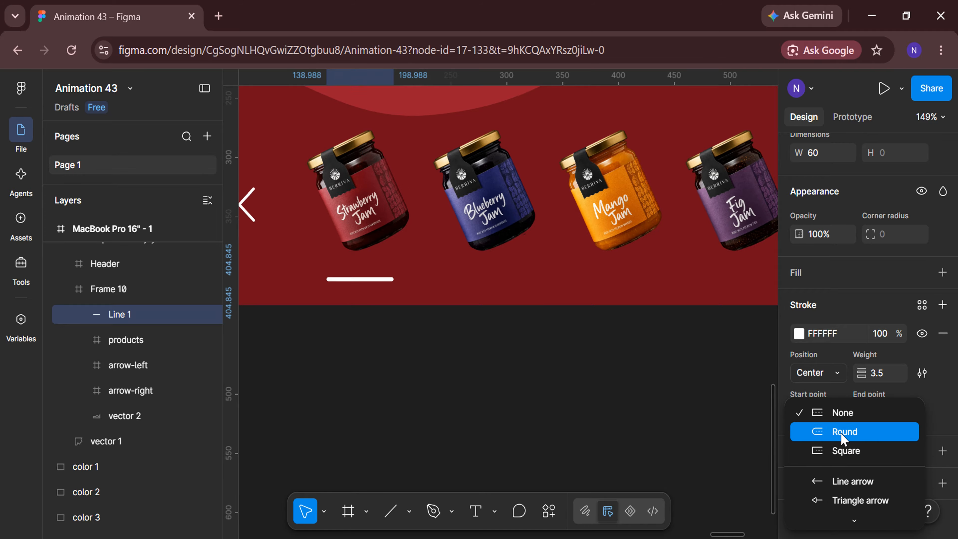
left_click(842, 430)
Position the indicator line beneath the strawberry jar at X 155, Y 405
scroll(863, 392, "up", 6)
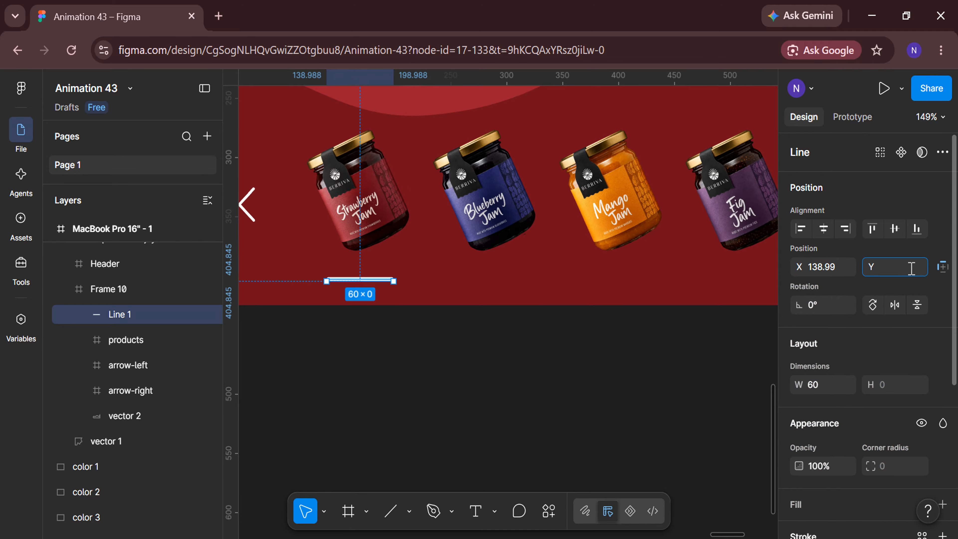
scroll(550, 325, "left", 3)
key("shift+Right")
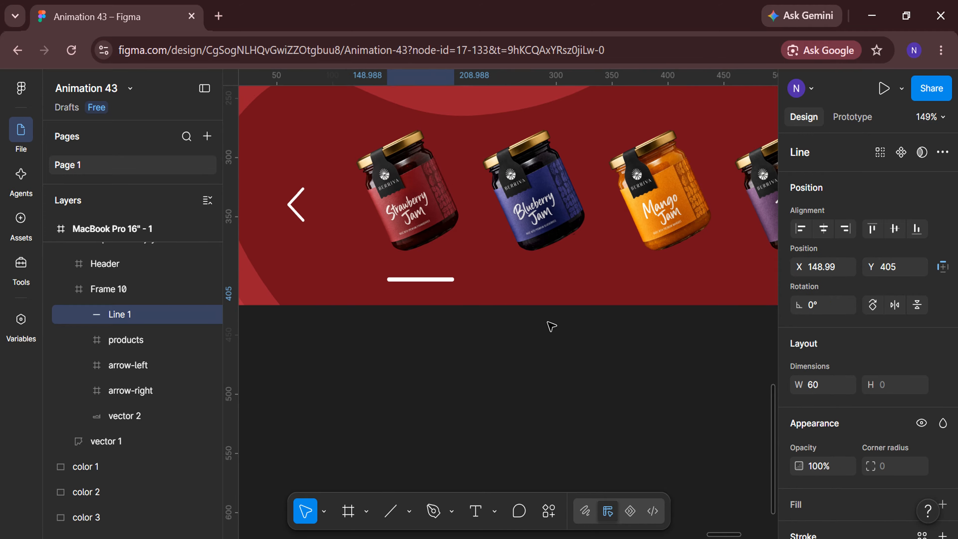
left_click(841, 269)
type("1")
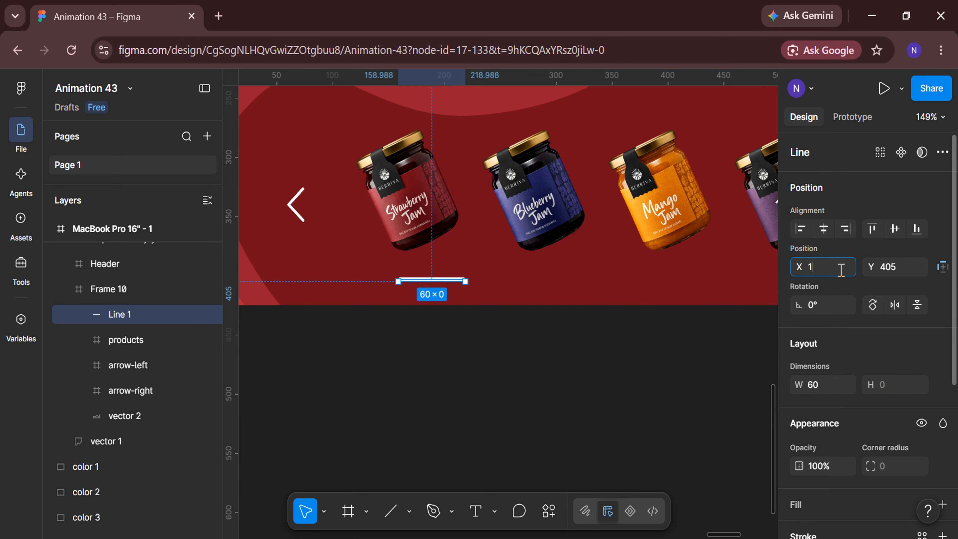
type("55")
key("Return")
left_click(544, 395)
key("shift+1")
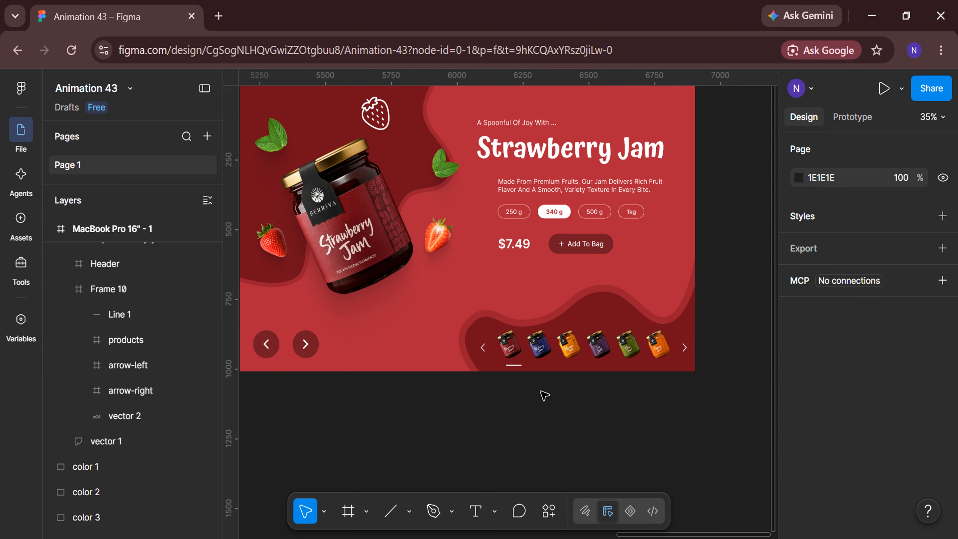
Duplicate the whole strawberry landing page frame
left_click(399, 152)
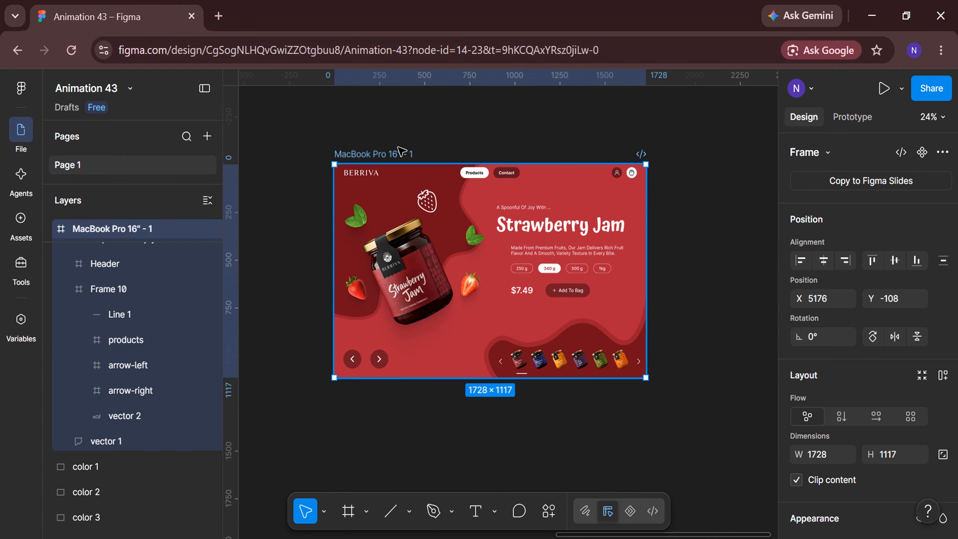
key("ctrl+d")
scroll(565, 424, "right", 4)
scroll(565, 424, "right", 4)
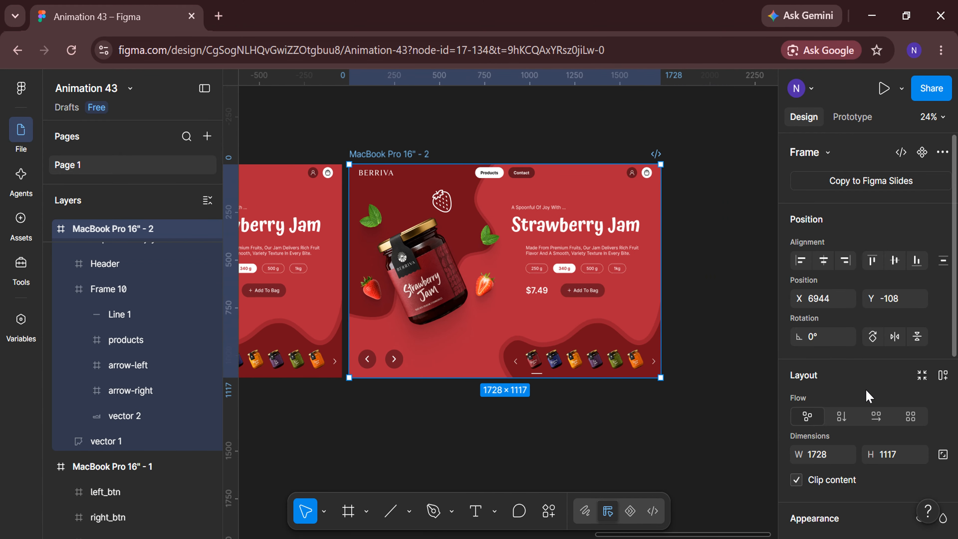
Recolour the duplicated frame's background by sampling the lightest blue swatch from the colour palette
scroll(867, 396, "down", 5)
left_click(799, 399)
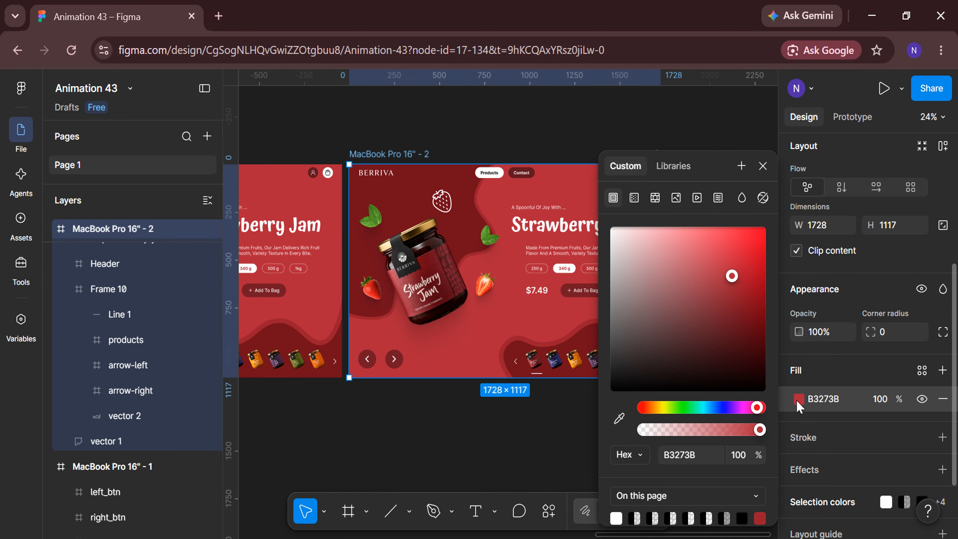
left_click(618, 418)
scroll(546, 427, "down", 5)
scroll(441, 454, "left", 5)
scroll(391, 442, "up", 4)
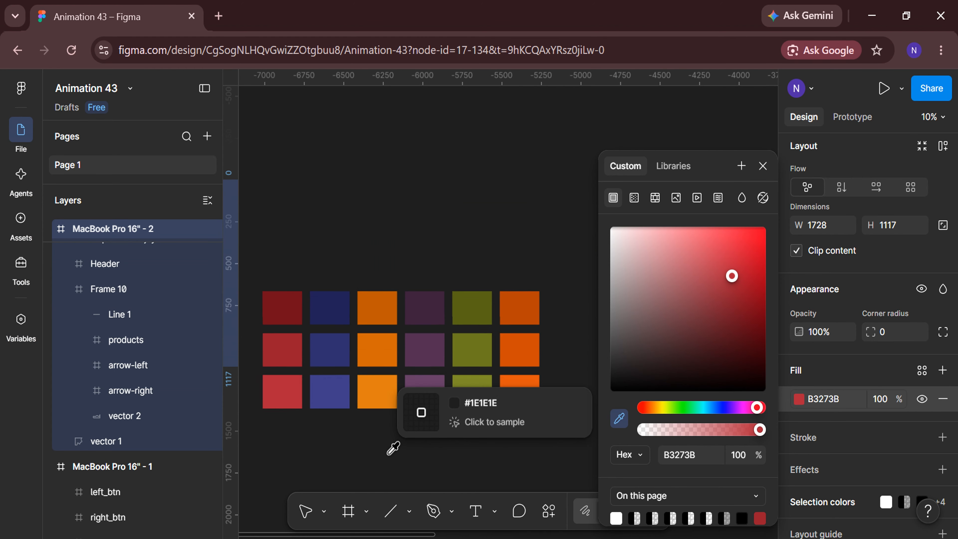
left_click(336, 391)
Select both wave vectors in the duplicated frame and set their fill to the darkest blue swatch, 212157
left_click(153, 416)
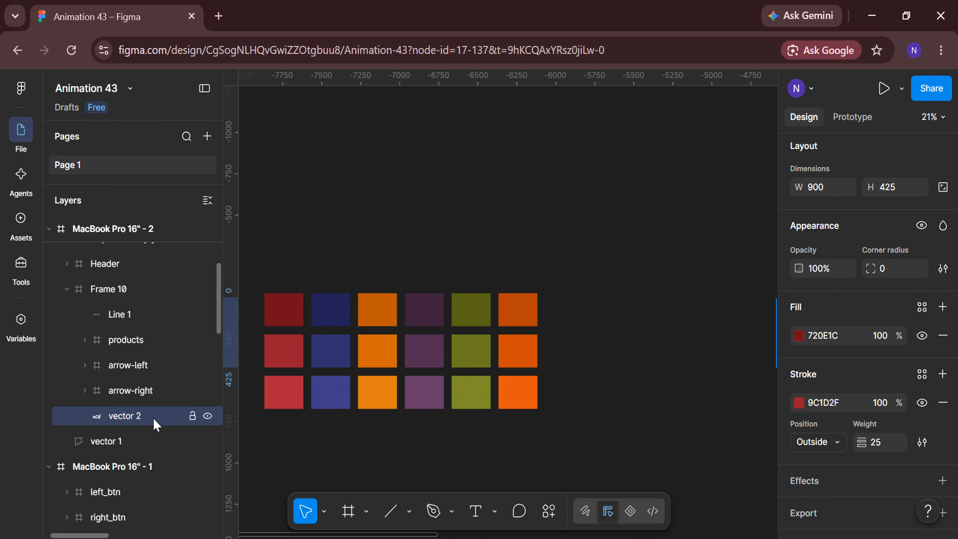
left_click(140, 441, "shift")
left_click(799, 335)
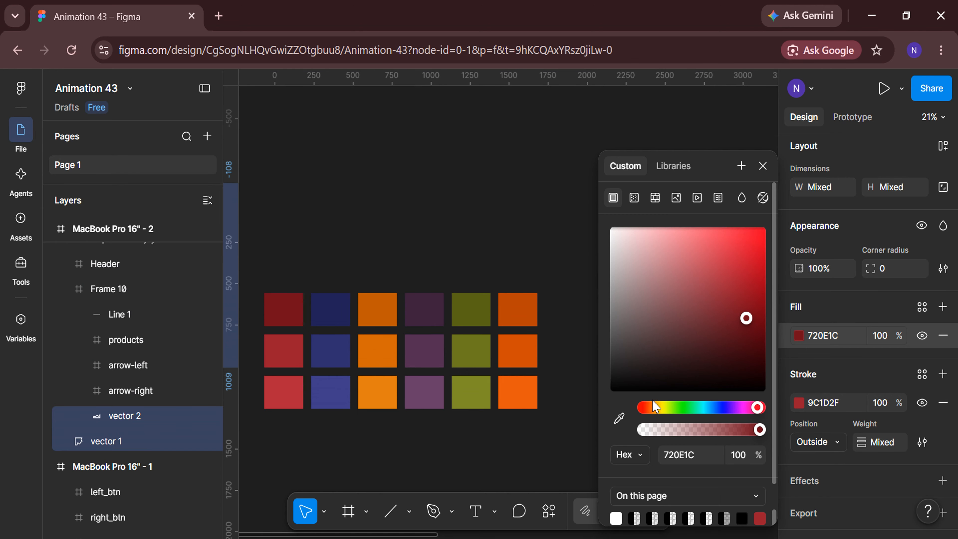
left_click(619, 419)
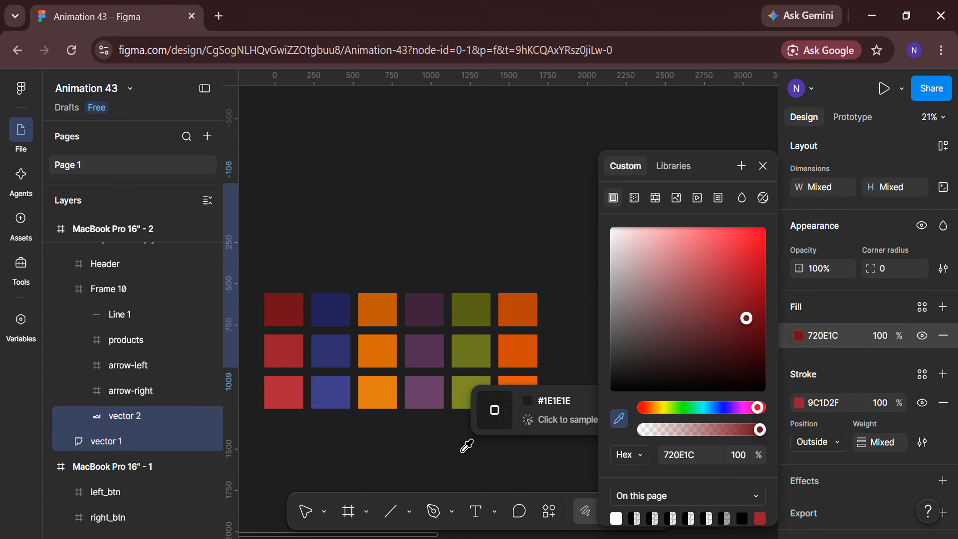
left_click(333, 306)
Set the stroke of both wave vectors to the medium blue swatch sampled from the palette
left_click(798, 402)
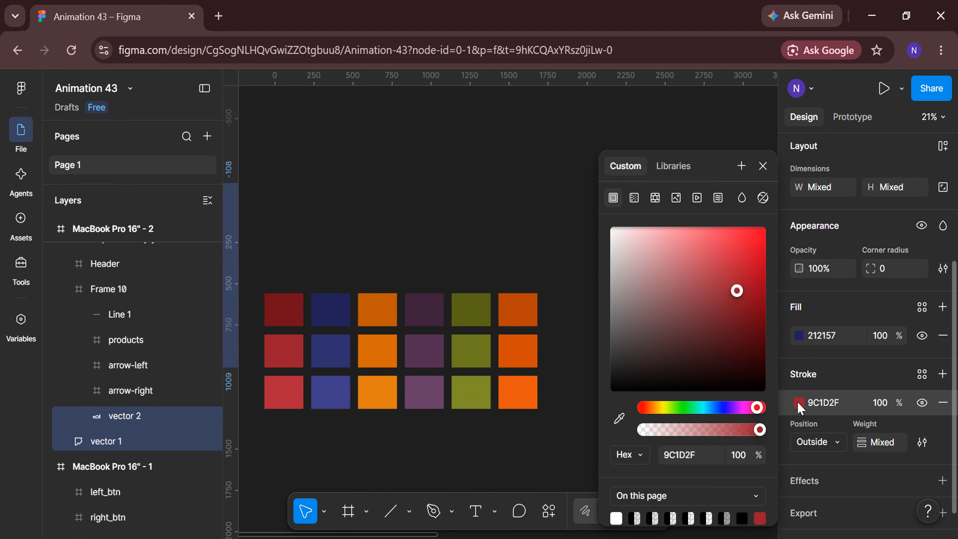
left_click(619, 418)
left_click(324, 342)
left_click(460, 456)
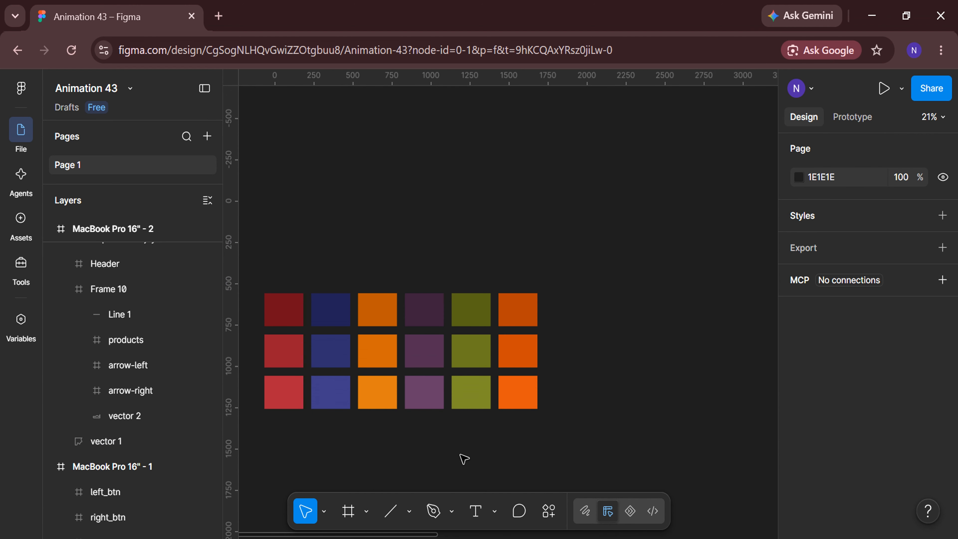
In the blue frame's titles, align the strawberry jam text to the right edge and the blueberry jam text to the left edge
scroll(462, 457, "right", 10)
scroll(462, 455, "right", 5)
scroll(470, 421, "up", 2)
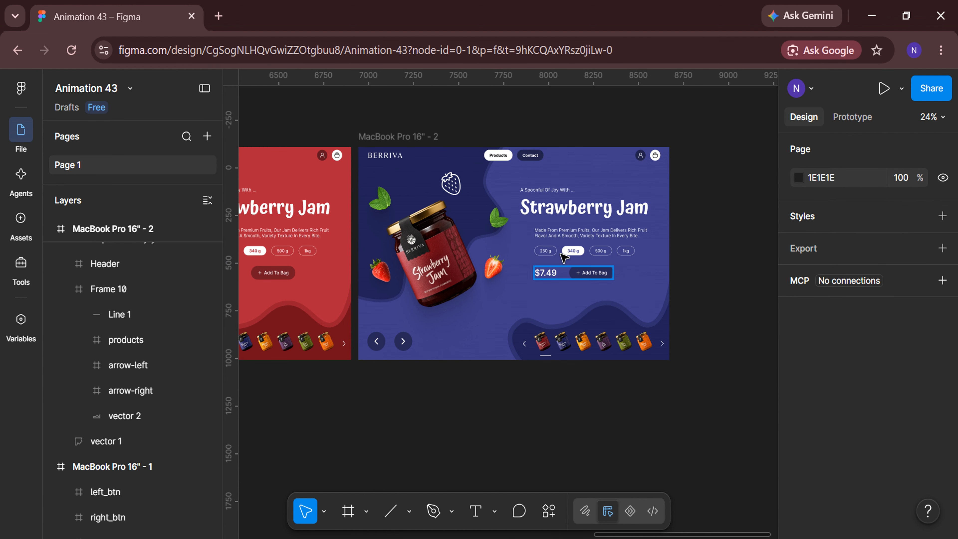
left_click(588, 209)
left_click(588, 209)
left_click(845, 230)
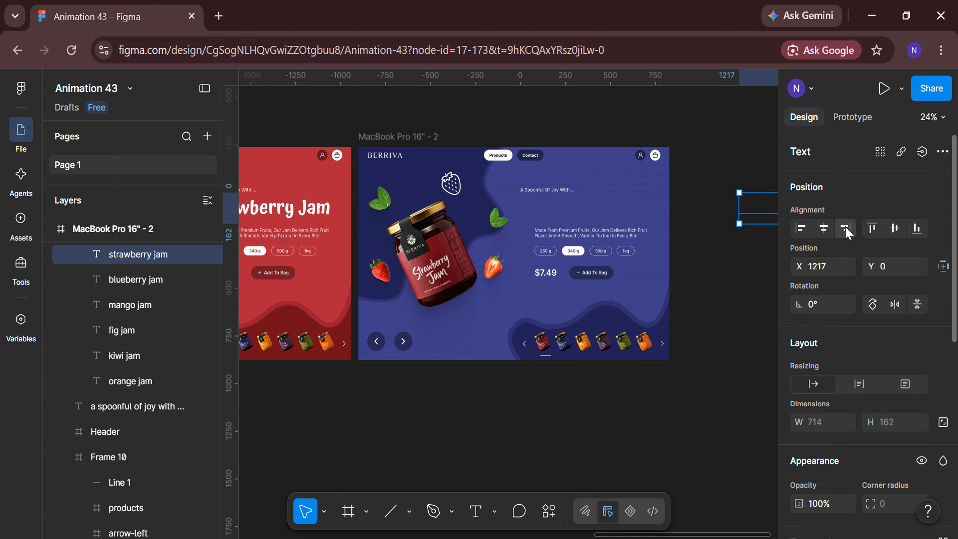
left_click(158, 281)
left_click(801, 229)
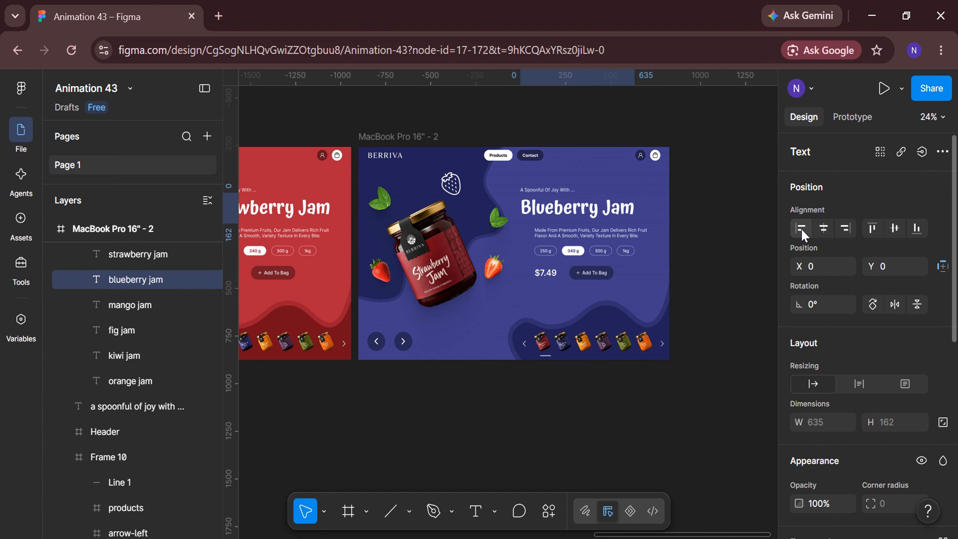
Switch the strawberry jar in the blue frame's slider to Variant2 and align it to the slider's left edge
double_click(456, 254)
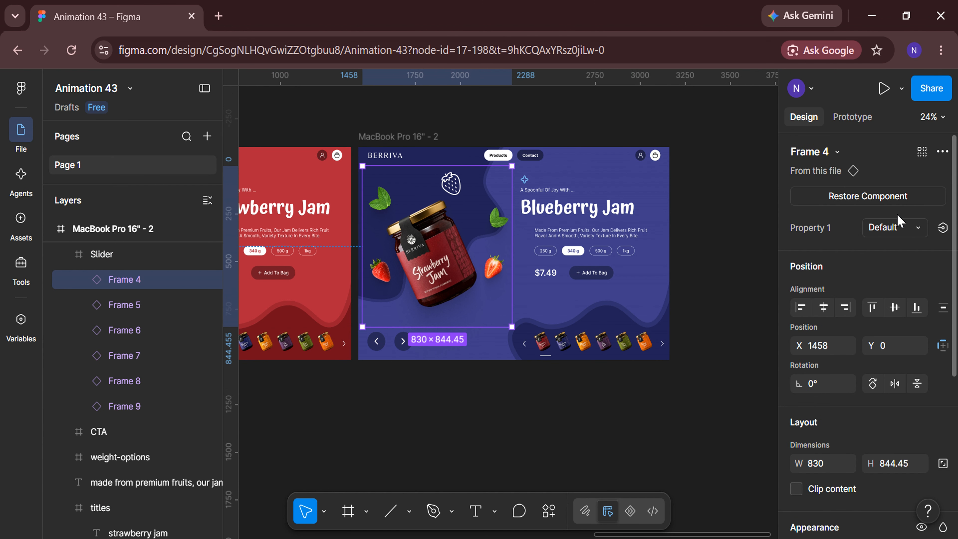
left_click(915, 232)
left_click(901, 246)
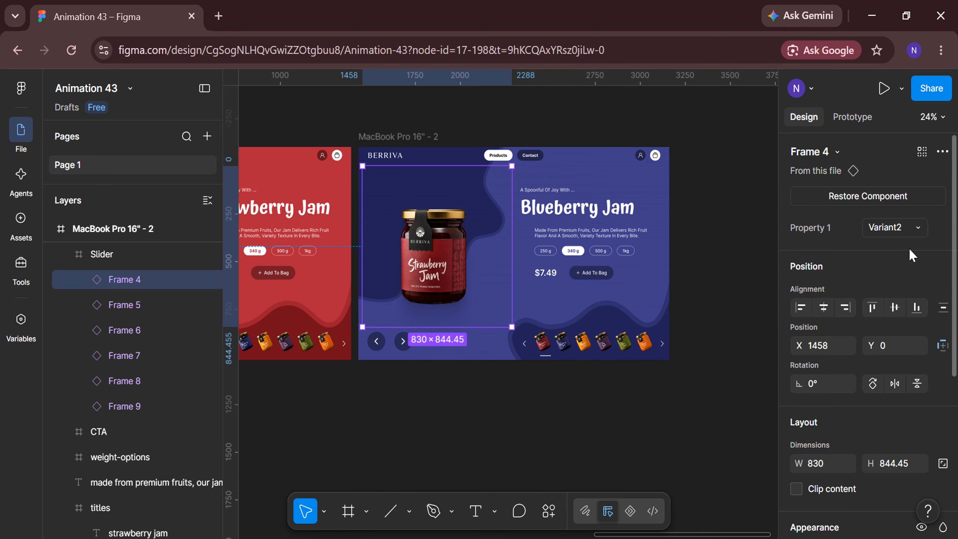
left_click(800, 307)
Align the blueberry jar, Frame 5, to the slider's right edge and switch it to the Default variant
left_click(146, 307)
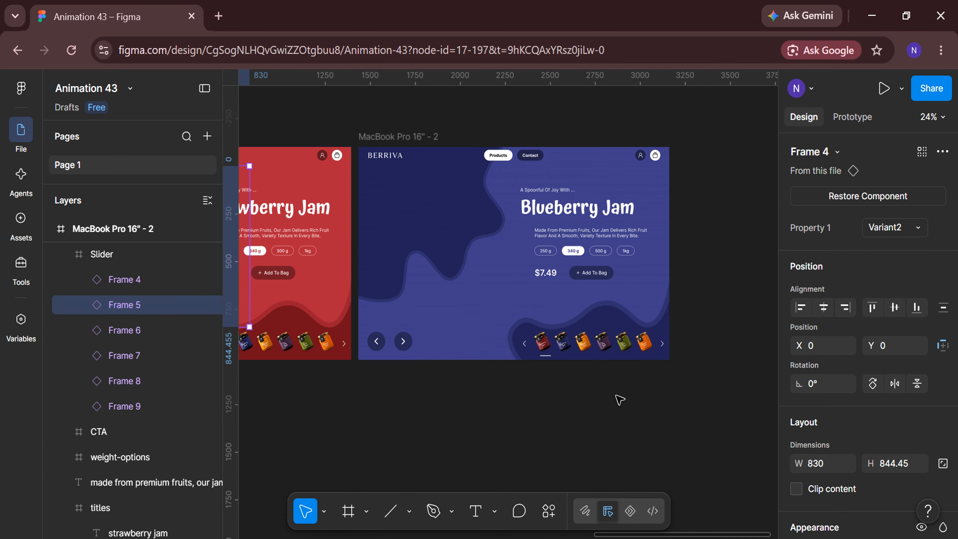
left_click(846, 308)
left_click(916, 229)
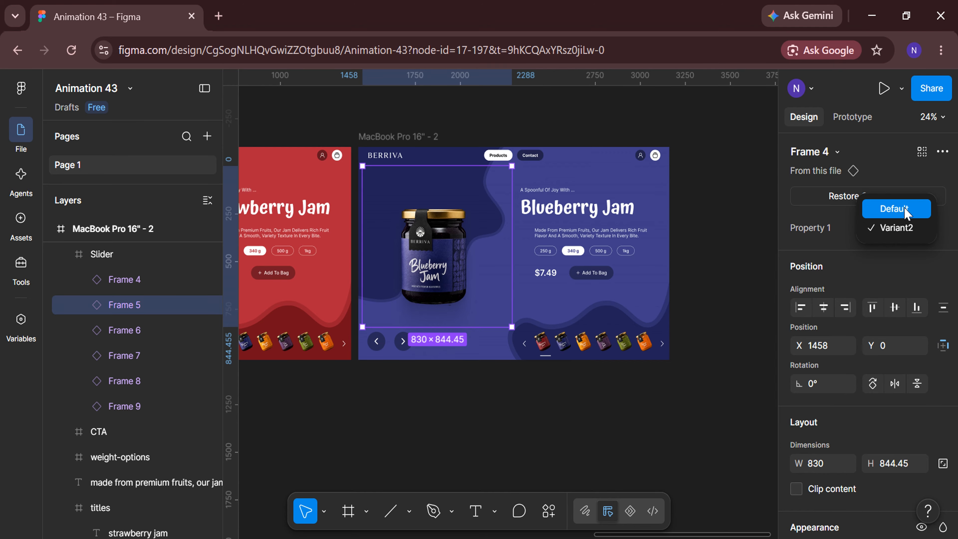
left_click(907, 214)
Move the indicator line in the blue frame horizontally until it sits beneath the blueberry jar thumbnail
scroll(585, 450, "up", 10)
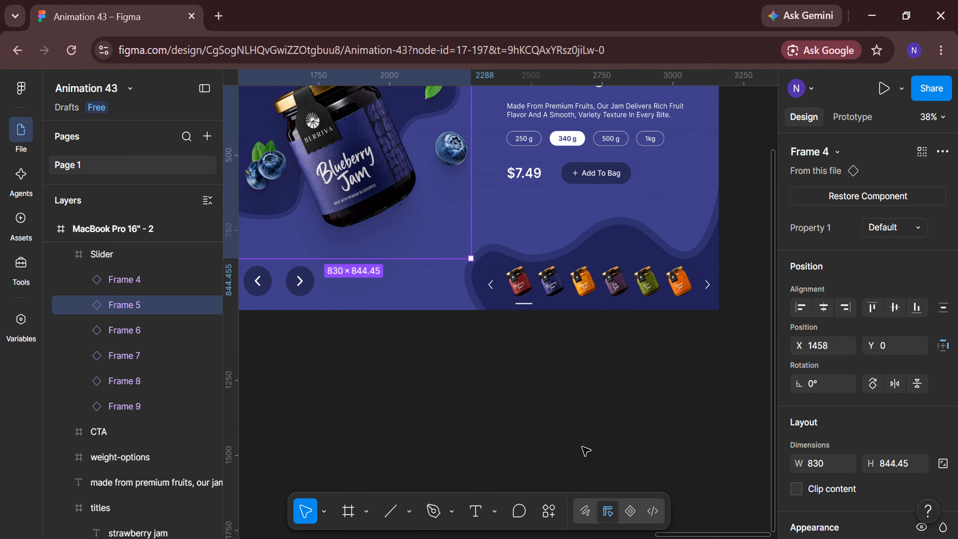
left_click(571, 338)
left_click(467, 307)
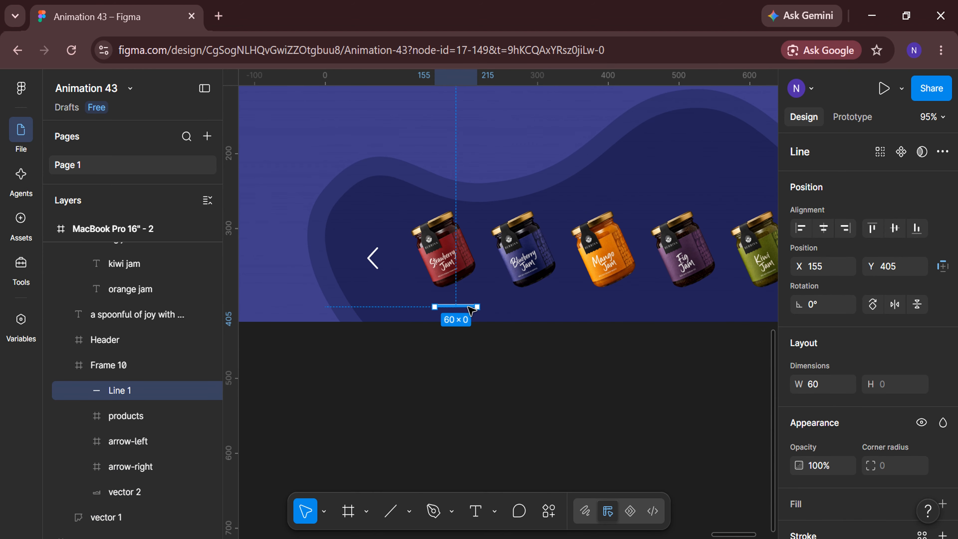
key("shift+Right")
key("shift+Right")
key("shift+Right")
key("shift+Right")
key("shift+Right")
key("shift+Right")
key("shift+Right")
key("shift+Right")
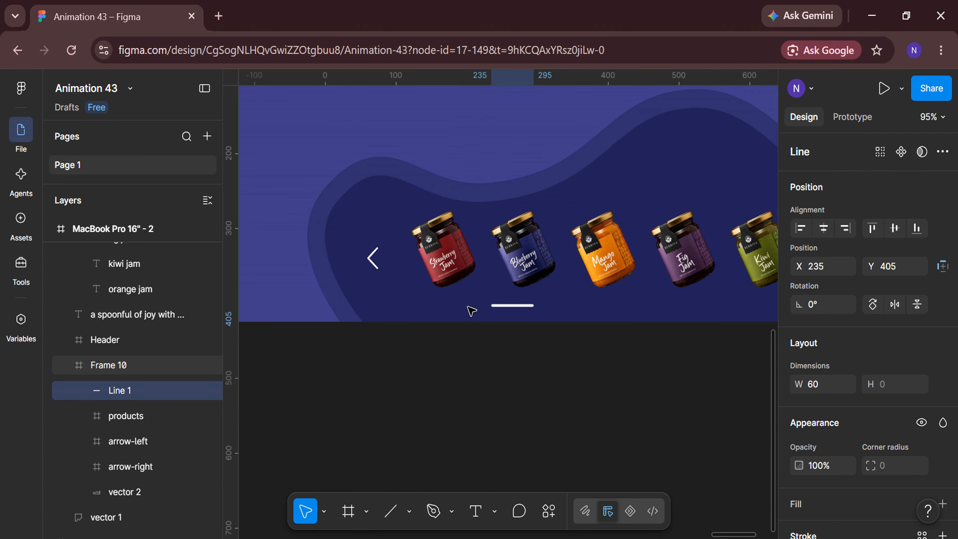
left_click(530, 391)
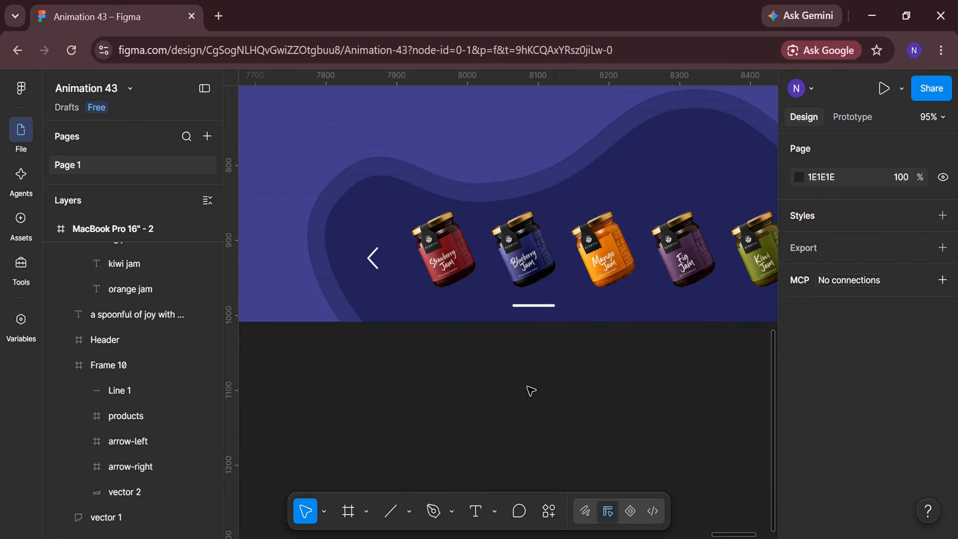
Duplicate the blueberry landing page frame to start the third product page
scroll(530, 390, "down", 5)
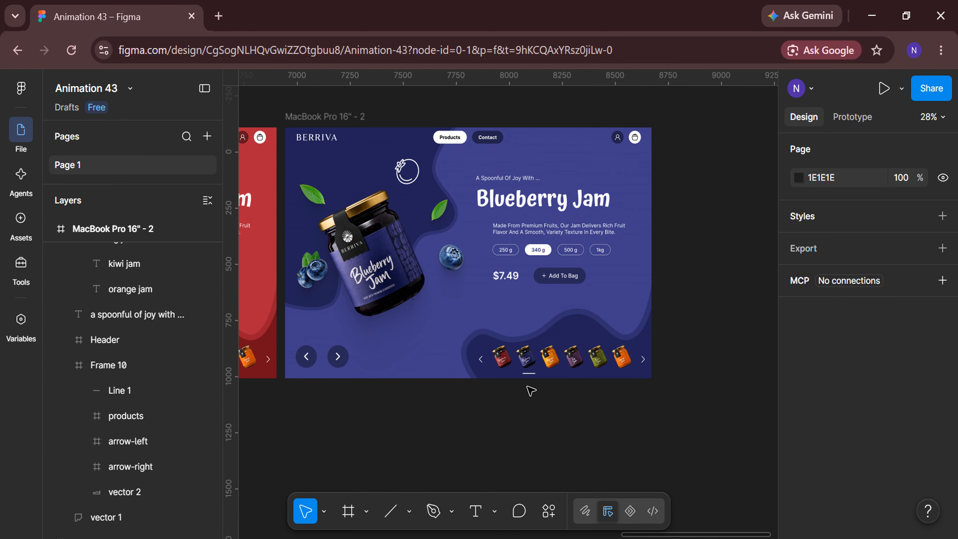
left_click(360, 117)
key("ctrl+d")
scroll(521, 427, "right", 8)
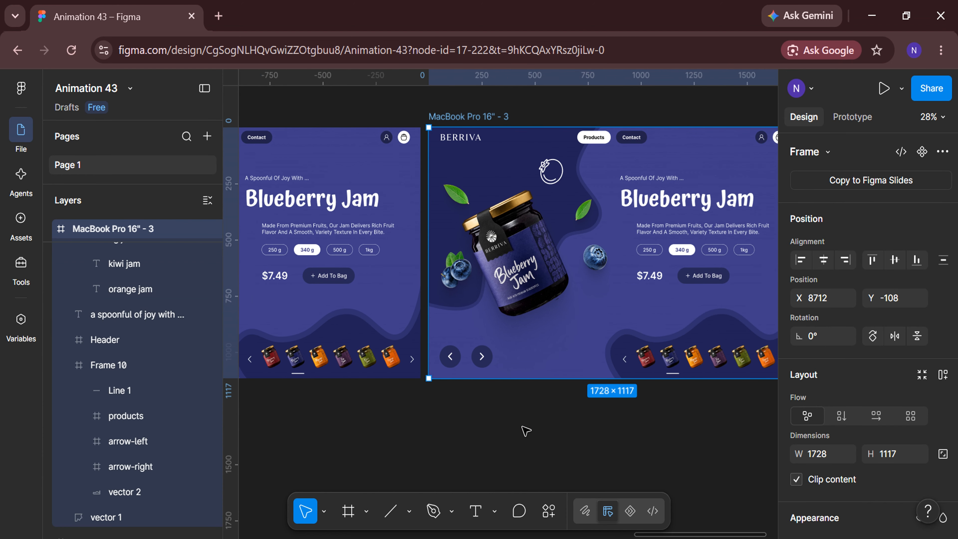
Switch the blueberry jar in the third frame's slider to Variant2 and align it to the slider's left edge
left_click(467, 261)
left_click(893, 228)
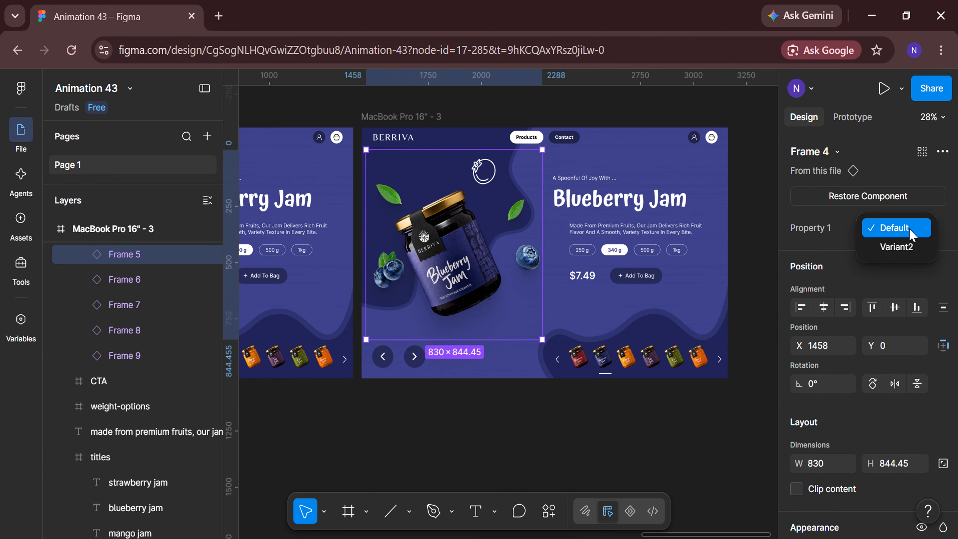
left_click(911, 248)
left_click(800, 308)
Align the mango jar, Frame 6, to the slider's right edge and switch it to the Default variant
left_click(149, 279)
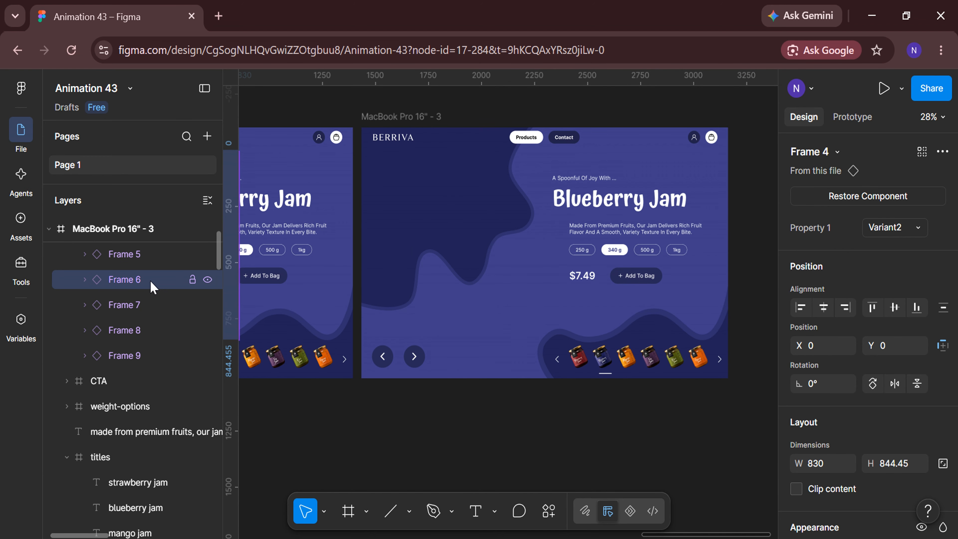
left_click(845, 307)
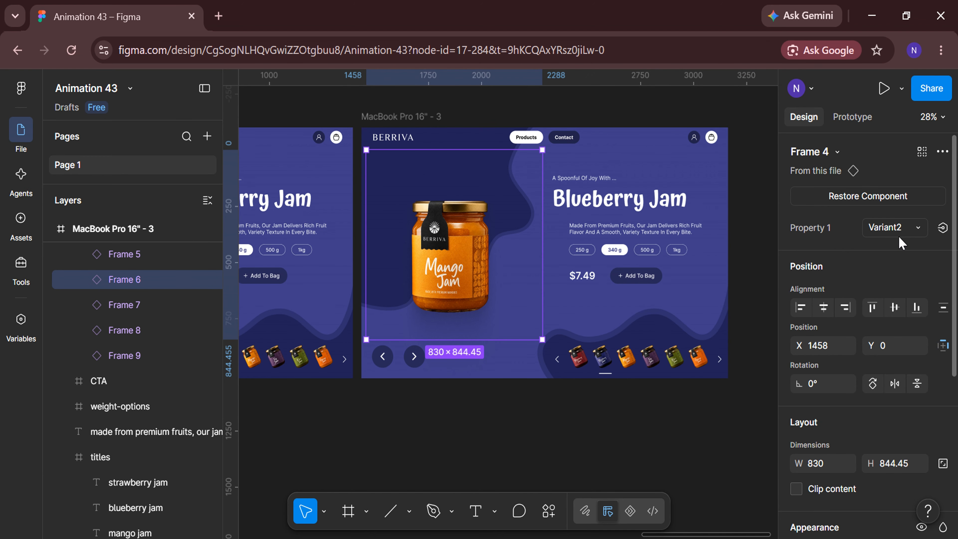
left_click(896, 228)
left_click(892, 207)
In the third frame's titles, align the blueberry jam text to the right edge and the mango jam text to the left edge
double_click(676, 204)
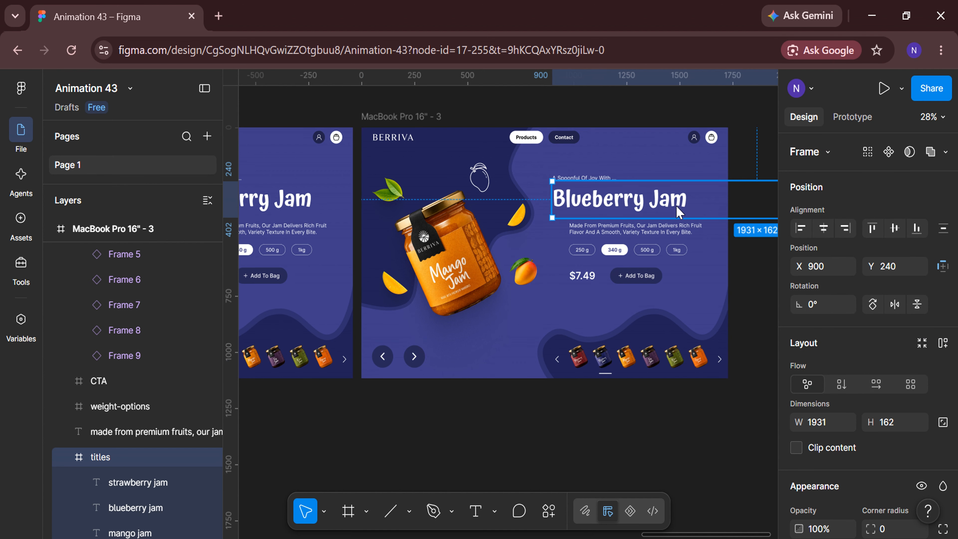
scroll(677, 425, "right", 2)
left_click(850, 227)
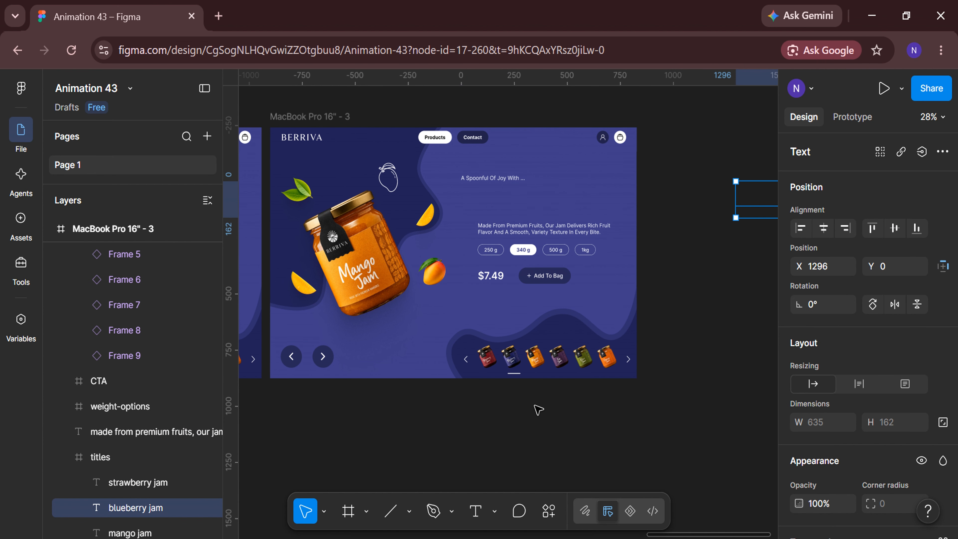
scroll(154, 507, "down", 1)
left_click(153, 504)
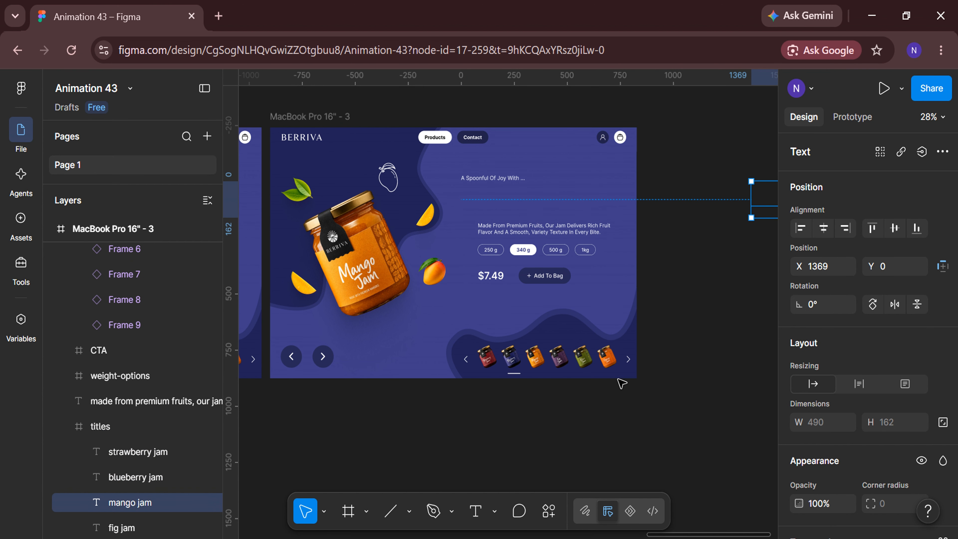
left_click(800, 228)
scroll(522, 385, "up", 5)
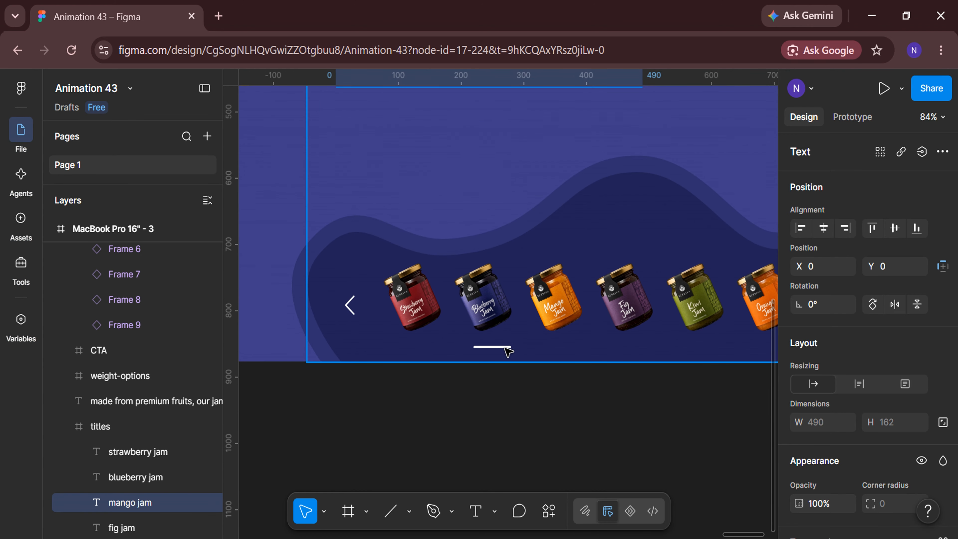
Move the third frame's slider indicator line under the mango jar thumbnail, to X 385
left_click(505, 347)
scroll(507, 351, "up", 3)
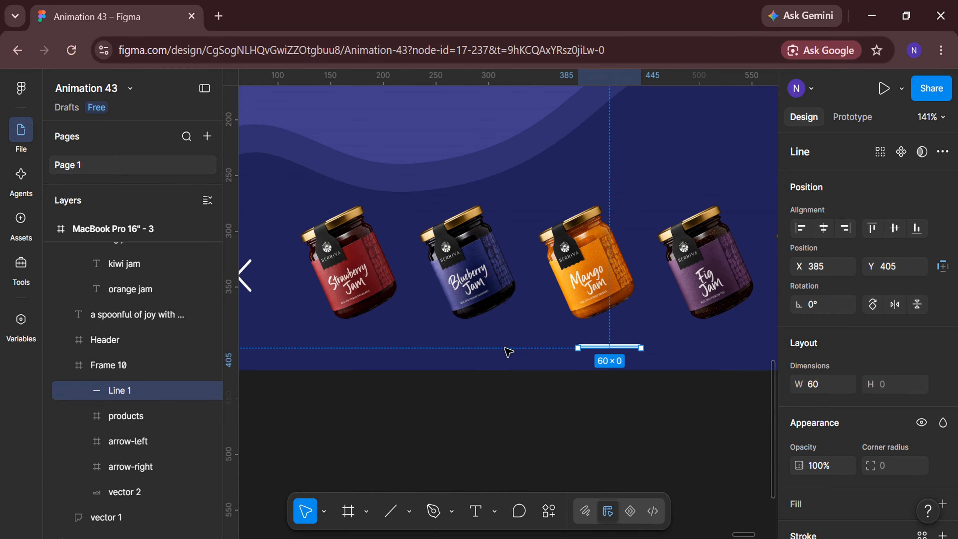
left_click(531, 420)
scroll(531, 420, "down", 8)
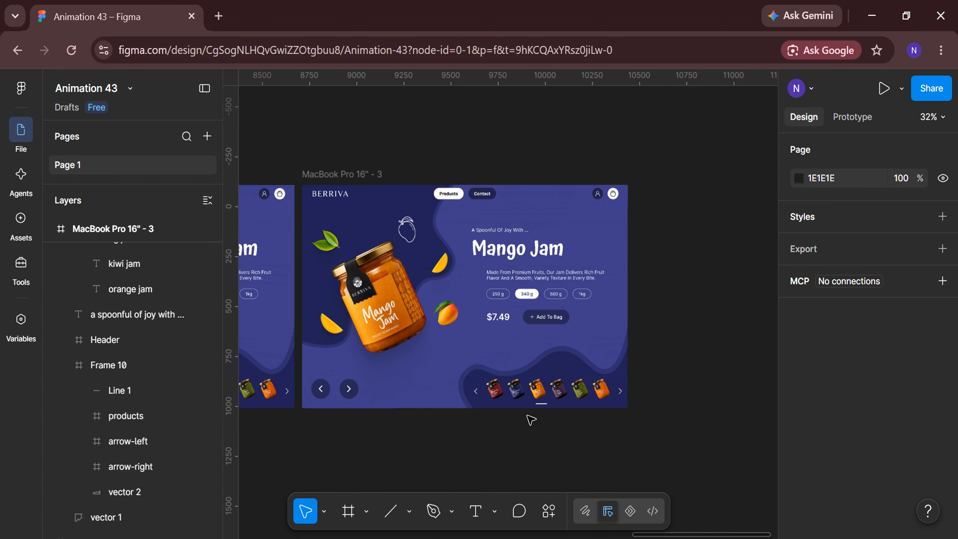
Fill the third frame's background with the lightest mango orange, E07E13, sampled from the palette swatches
left_click(377, 176)
scroll(824, 278, "down", 5)
left_click(799, 377)
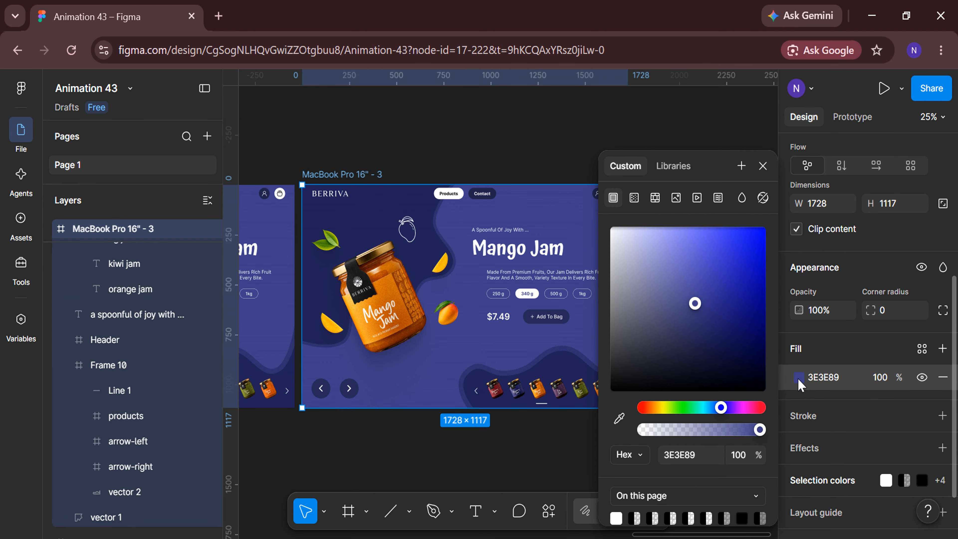
scroll(540, 468, "down", 3)
scroll(540, 468, "left", 10)
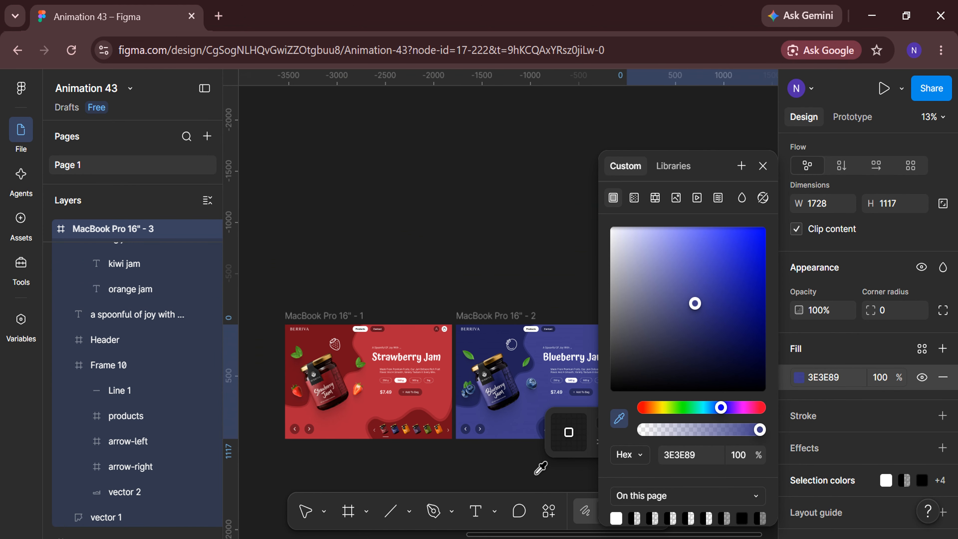
scroll(402, 471, "up", 3)
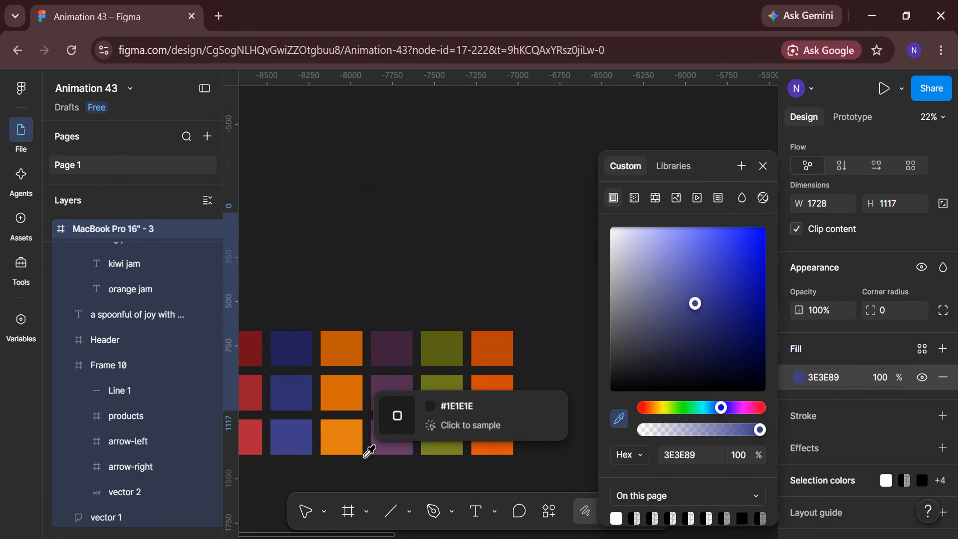
left_click(348, 437)
Fill vector 1 and vector 2 of the mango frame with the dark orange BF5A00 sampled from the palette
scroll(147, 446, "down", 2)
left_click(148, 449)
left_click(144, 473, "shift")
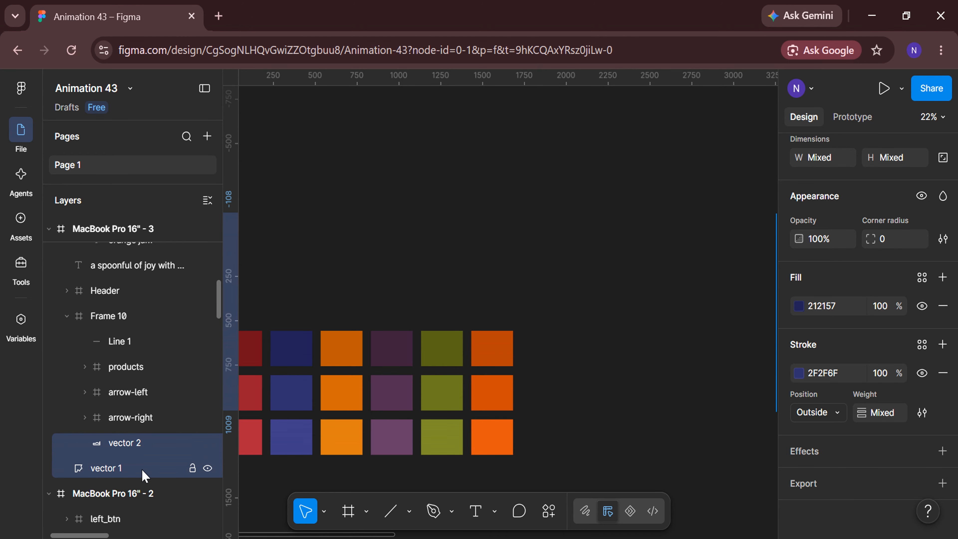
left_click(799, 306)
left_click(622, 418)
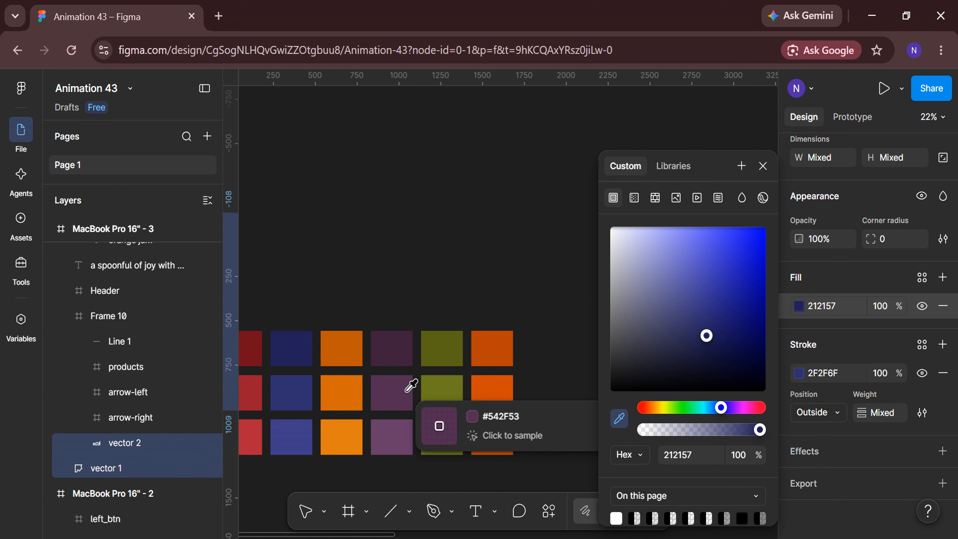
left_click(339, 342)
Set the stroke of the mango frame's two vectors to the middle orange swatch, D46808
left_click(798, 374)
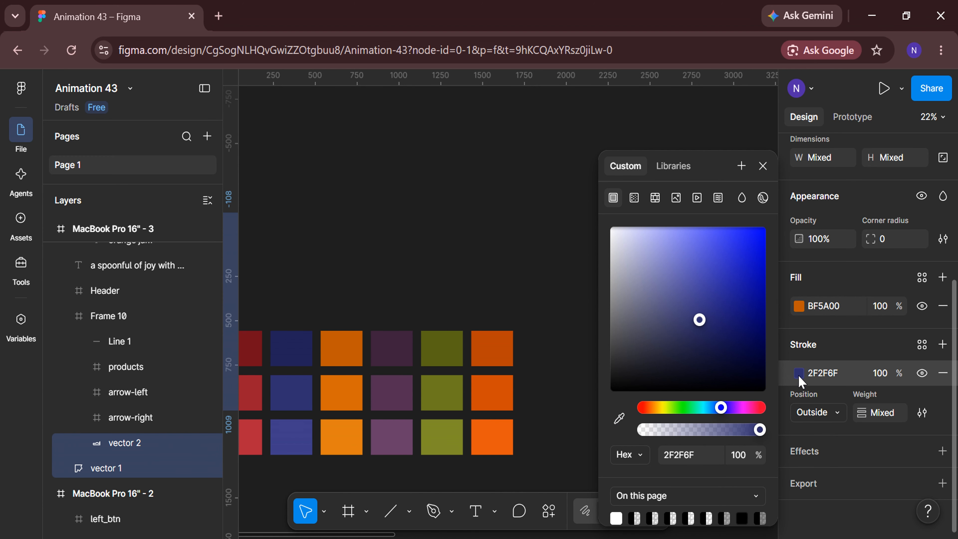
left_click(620, 418)
left_click(346, 392)
left_click(579, 396)
scroll(682, 460, "down", 3)
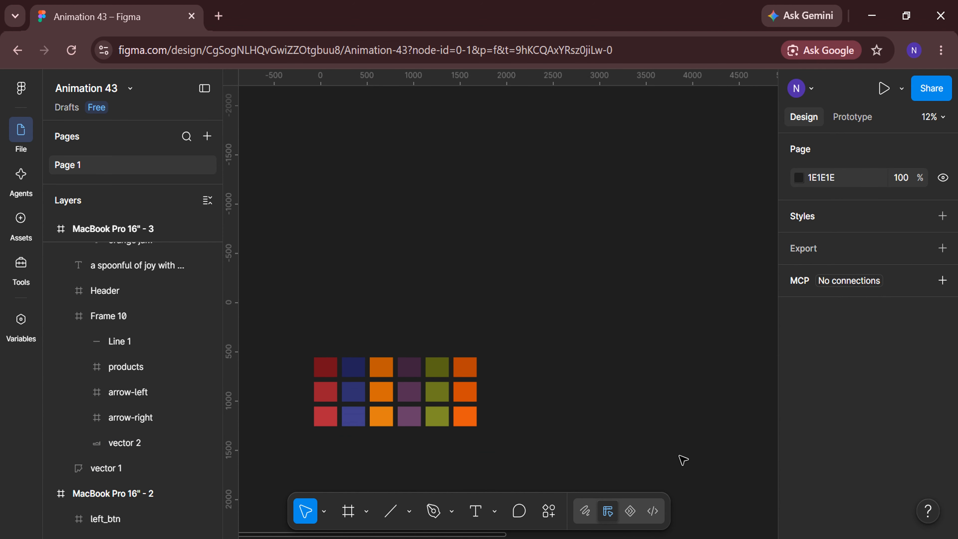
scroll(683, 459, "right", 10)
scroll(650, 451, "up", 3)
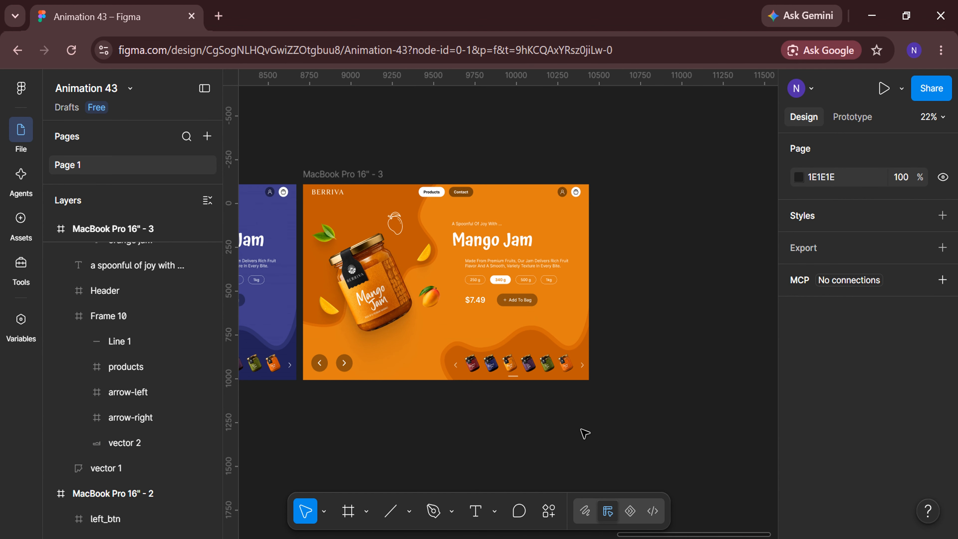
Duplicate the mango landing page frame to start the fourth product page
left_click(375, 174)
key("ctrl+d")
scroll(560, 453, "right", 4)
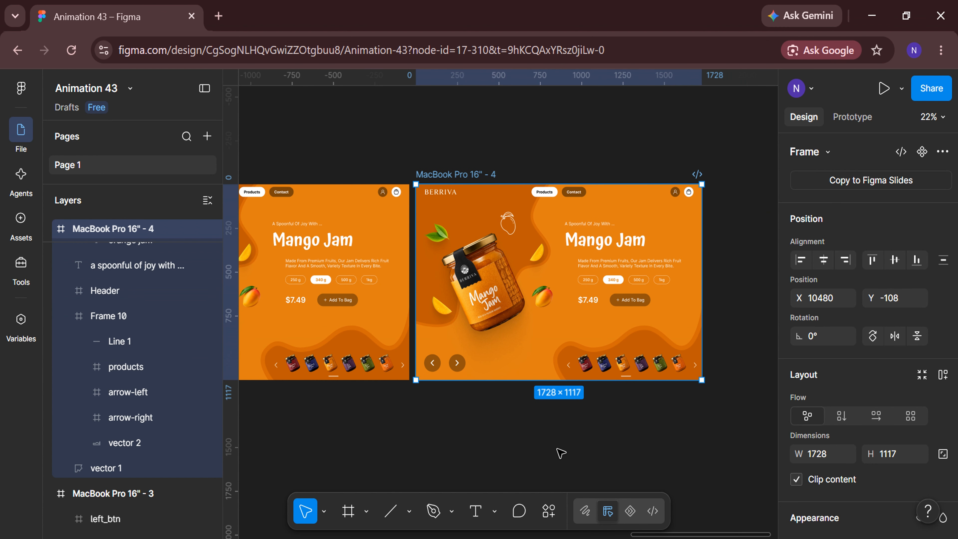
scroll(561, 453, "right", 2)
Switch the mango jar in the fourth frame's slider to Variant2 and align it to the slider's left edge
left_click(449, 296)
left_click(918, 238)
left_click(917, 246)
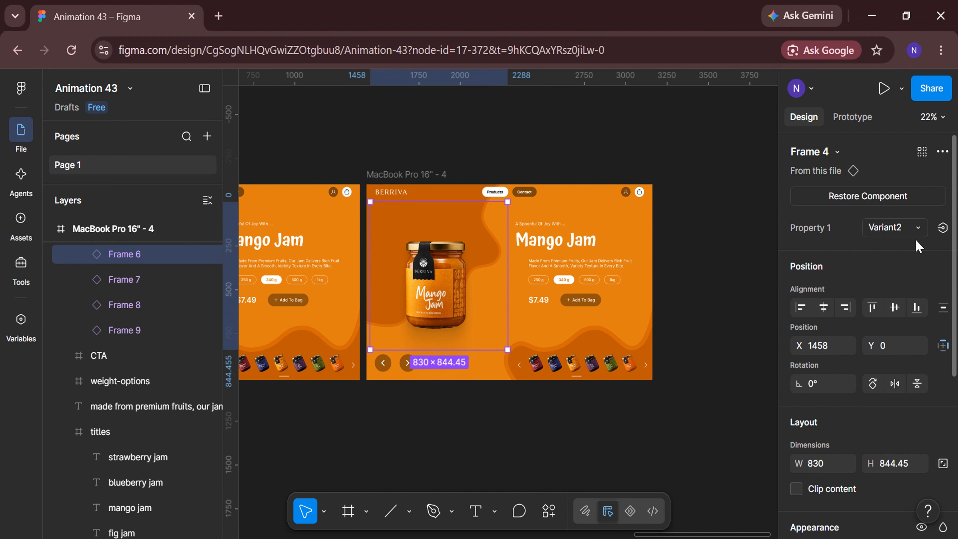
left_click(802, 309)
Align the fig jar, Frame 7, to the slider's right edge and switch it to the Default variant
left_click(151, 281)
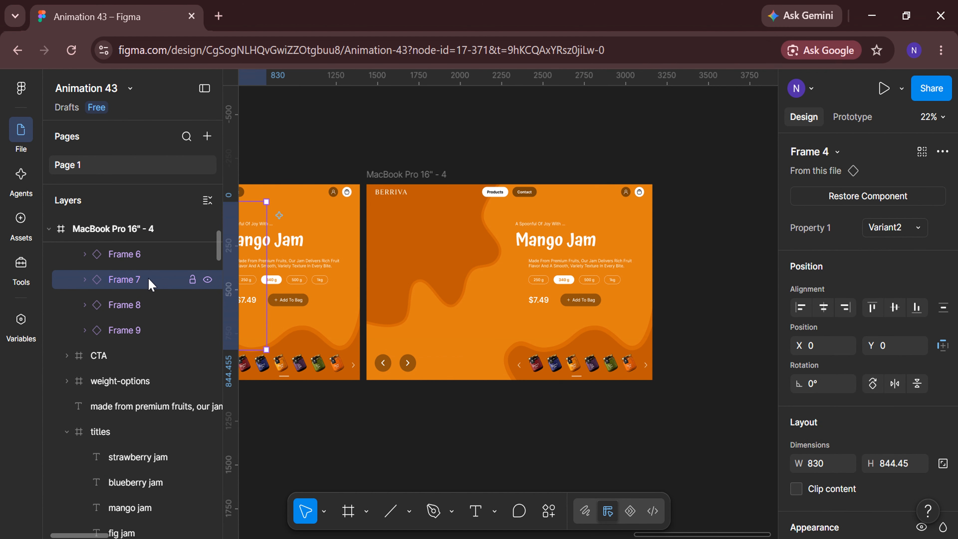
left_click(847, 309)
left_click(916, 227)
left_click(907, 214)
In the fourth frame's titles, align the mango jam text to the right edge and the fig jam text to the left edge
left_click(588, 244)
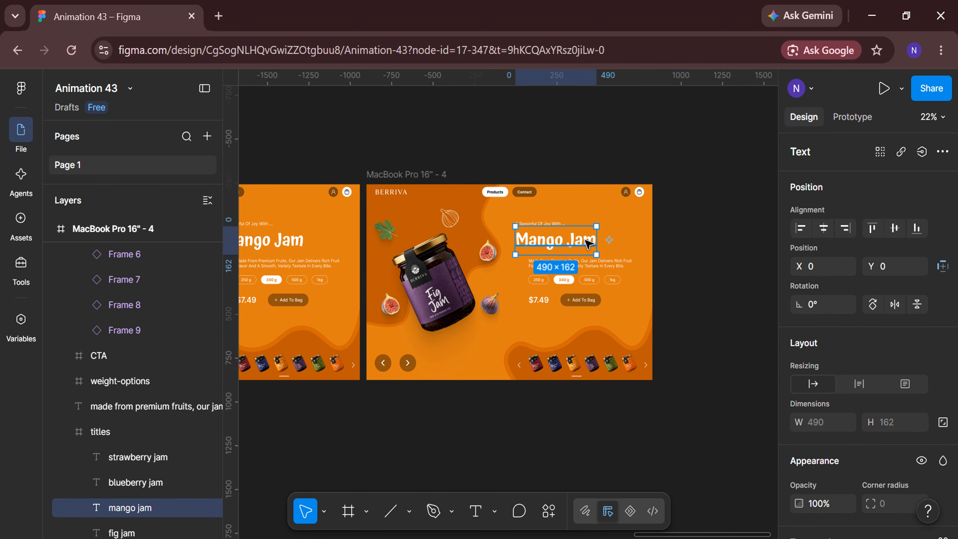
scroll(145, 460, "down", 2)
left_click(143, 451)
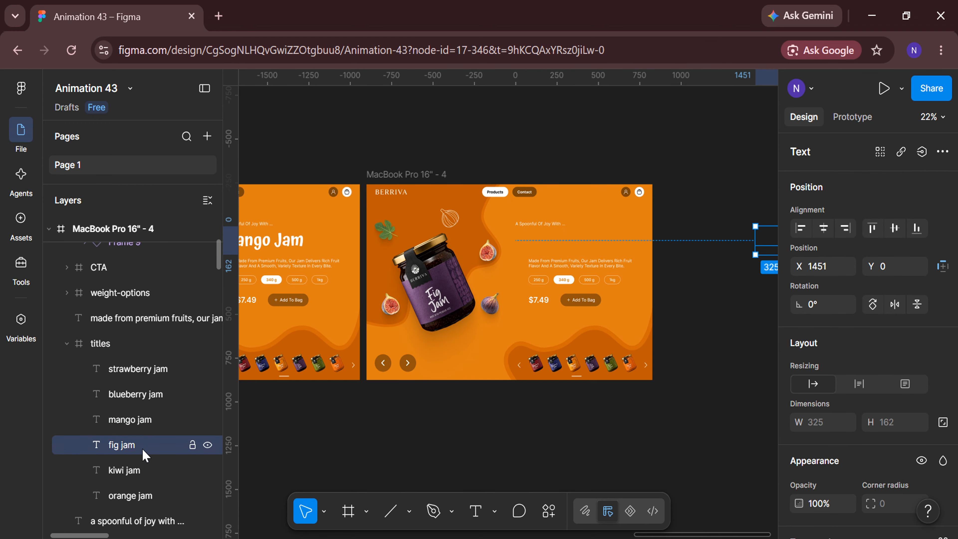
Move the fourth frame's slider indicator line under the fig jar thumbnail, to X 495
scroll(588, 372, "up", 5)
double_click(535, 384)
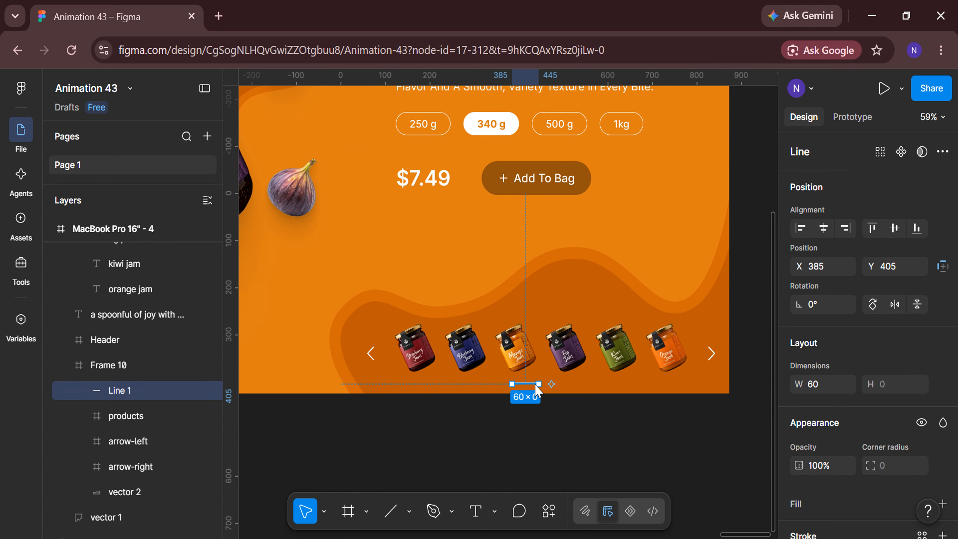
scroll(535, 384, "up", 4)
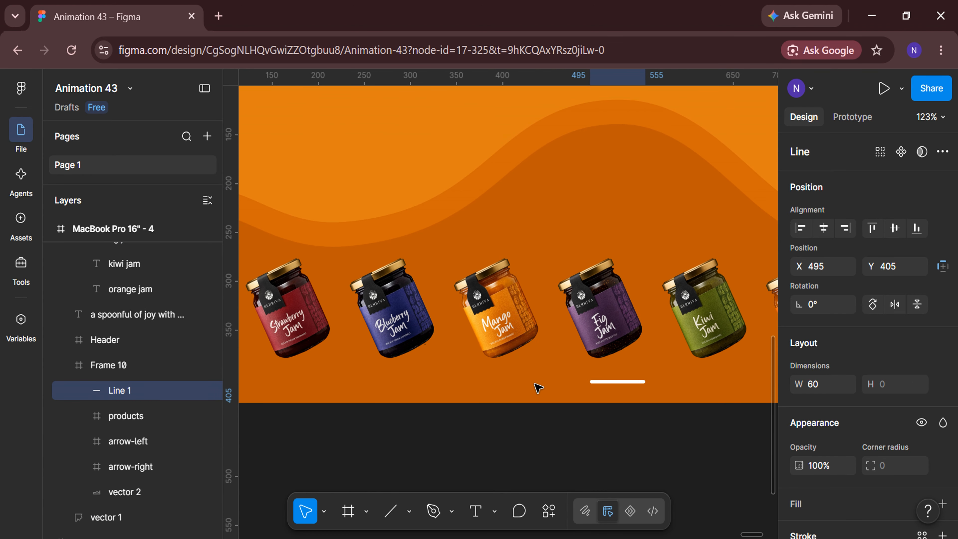
left_click(555, 431)
scroll(556, 431, "down", 5)
Fill the fourth frame's background with the lightest fig purple, 693D68, sampled from the palette swatches
left_click(371, 187)
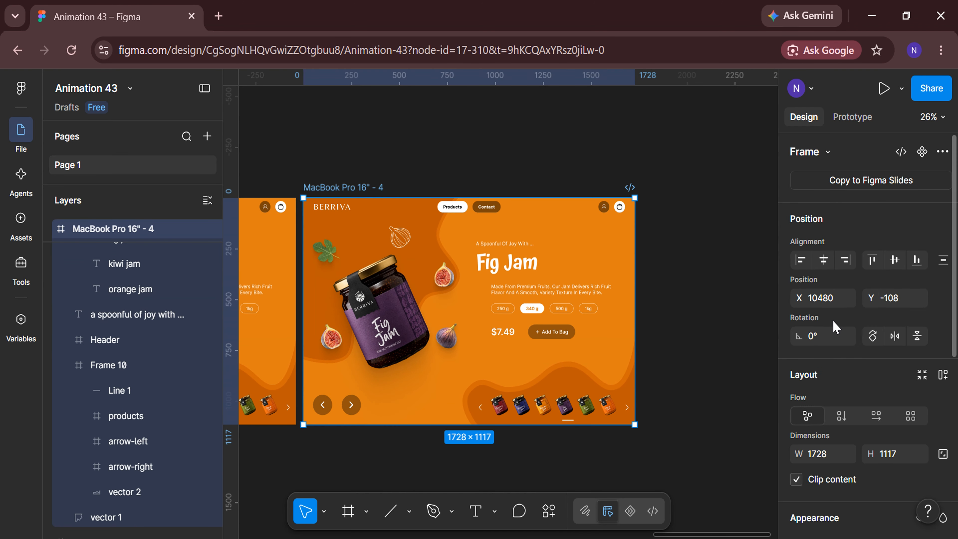
scroll(832, 326, "down", 5)
left_click(799, 362)
left_click(621, 423)
scroll(547, 470, "down", 3)
scroll(547, 471, "left", 6)
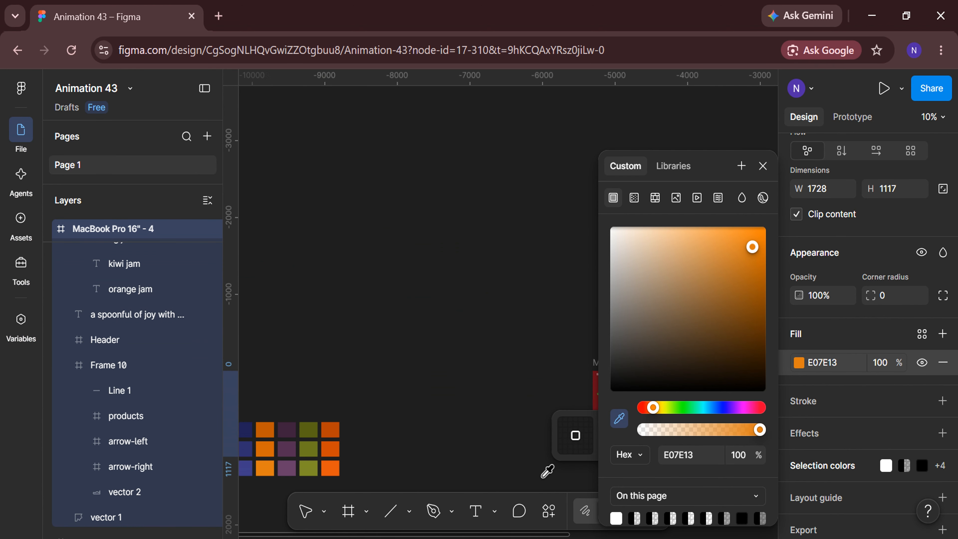
scroll(547, 470, "down", 2)
scroll(384, 406, "up", 3)
left_click(349, 355)
Fill vector 1 and vector 2 of the fig frame with the dark purple 3D203C sampled from the palette
scroll(161, 424, "down", 1)
left_click(154, 449)
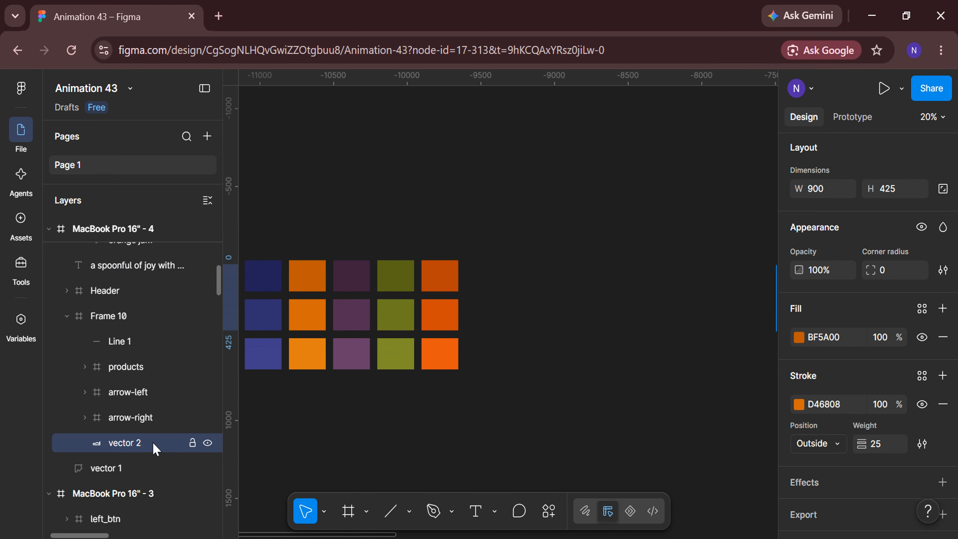
left_click(154, 467, "shift")
left_click(800, 338)
left_click(619, 417)
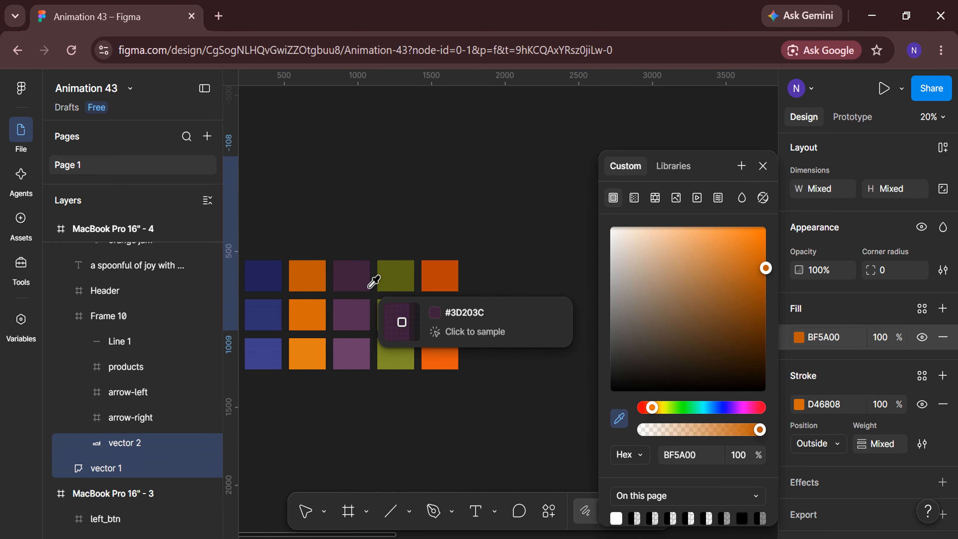
left_click(354, 275)
Set the stroke of the fig frame's two vectors to the middle purple swatch, 542F53
left_click(799, 404)
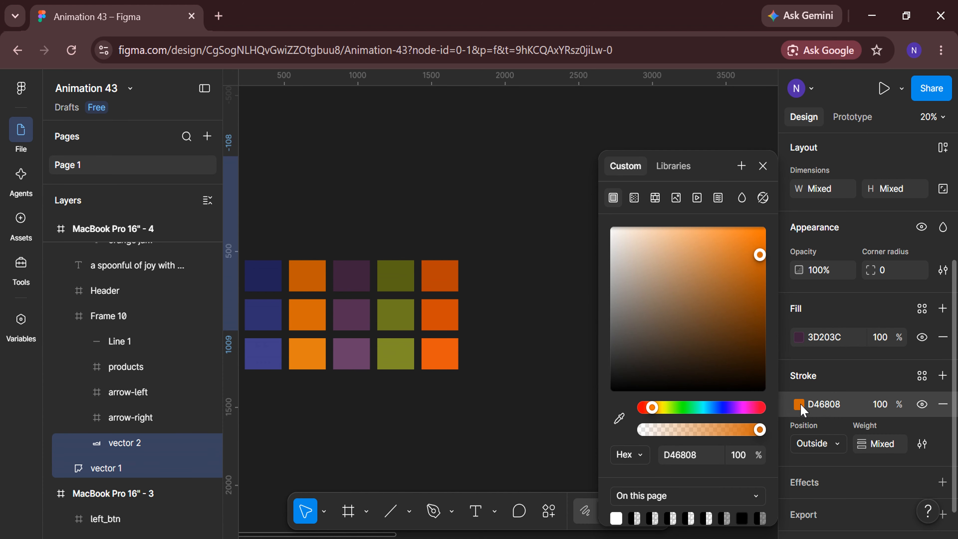
left_click(355, 315)
left_click(558, 397)
scroll(620, 456, "right", 15)
Duplicate the fig landing page frame to start the fifth product page
left_click(362, 146)
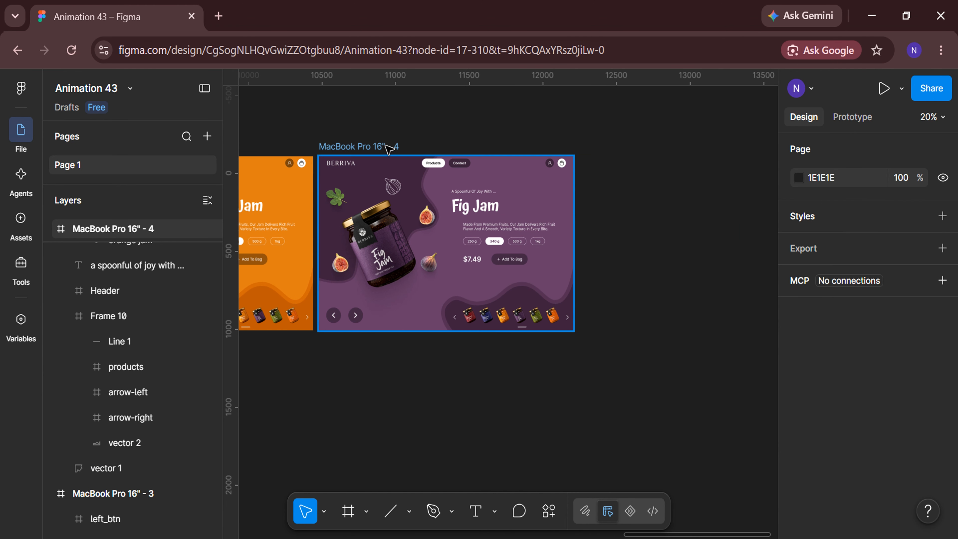
key("ctrl+d")
scroll(556, 388, "right", 5)
Switch the fig jar in the fifth frame's slider to Variant2 and align it to the slider's left edge
left_click(472, 249)
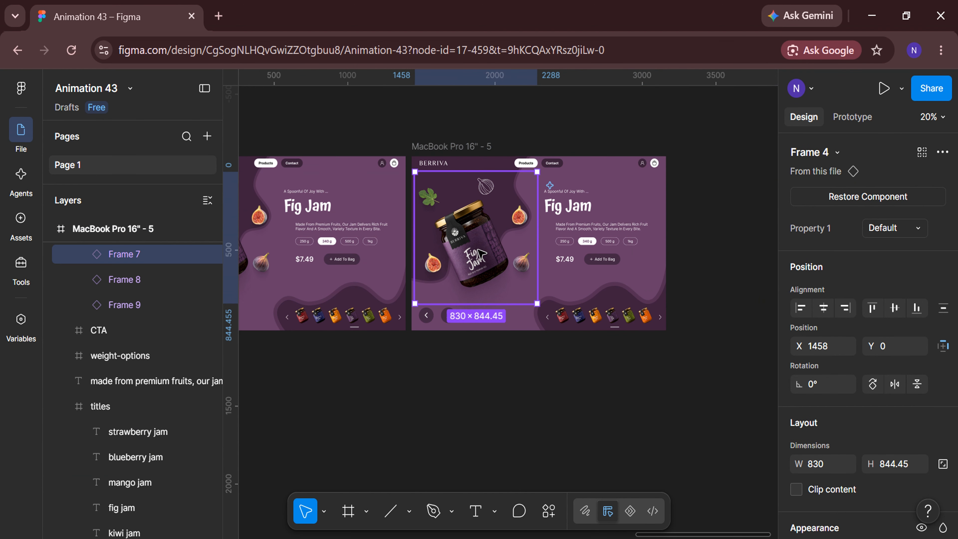
left_click(894, 228)
left_click(891, 248)
left_click(800, 308)
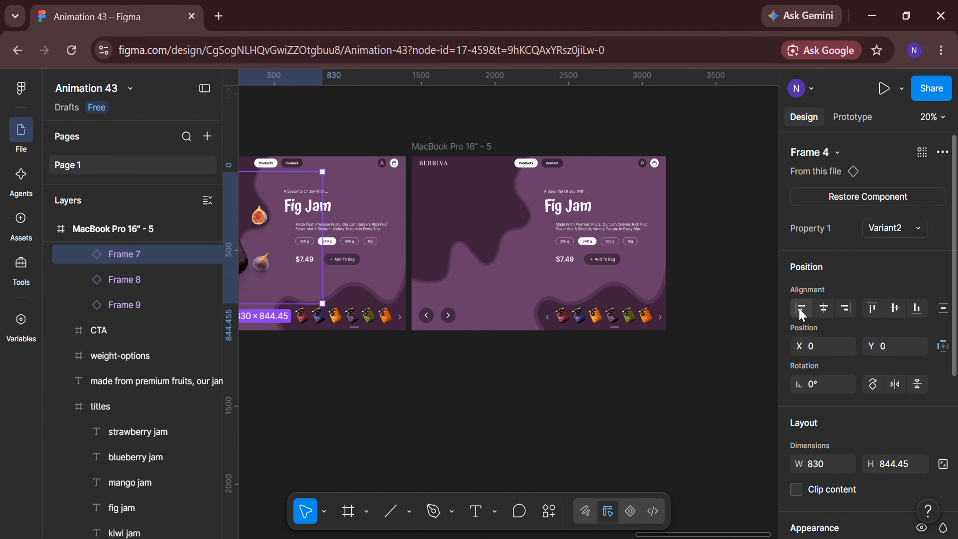
Align the kiwi jar, Frame 8, to the slider's right edge and switch it to the Default variant
left_click(156, 284)
left_click(844, 308)
left_click(918, 228)
left_click(911, 215)
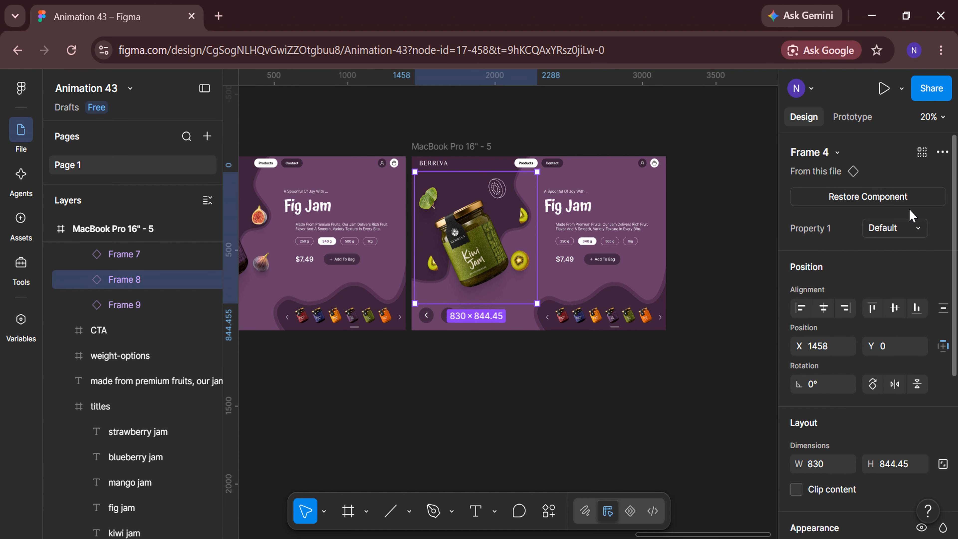
In the fifth frame's titles, align the fig jam text to the right edge and the kiwi jam text to the left edge
double_click(579, 207)
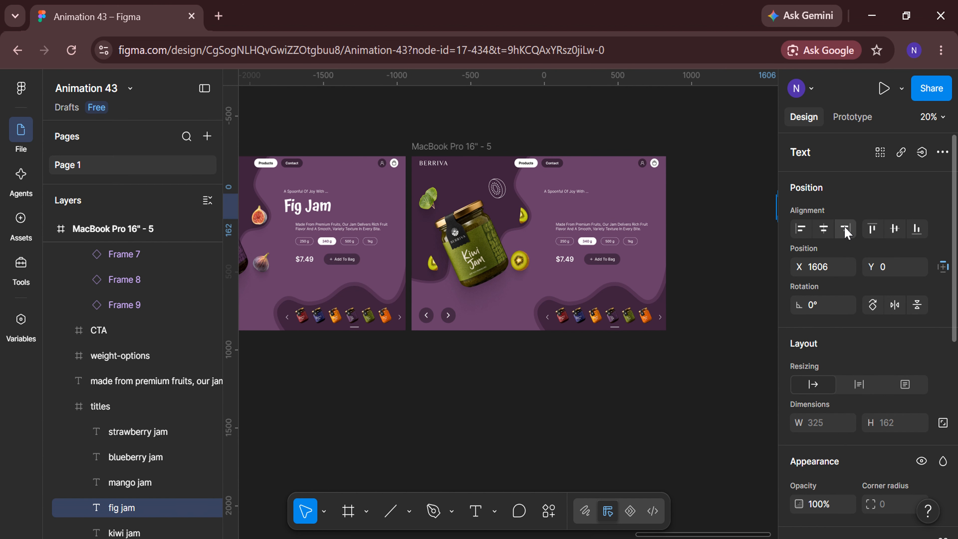
scroll(154, 434, "down", 1)
left_click(128, 484)
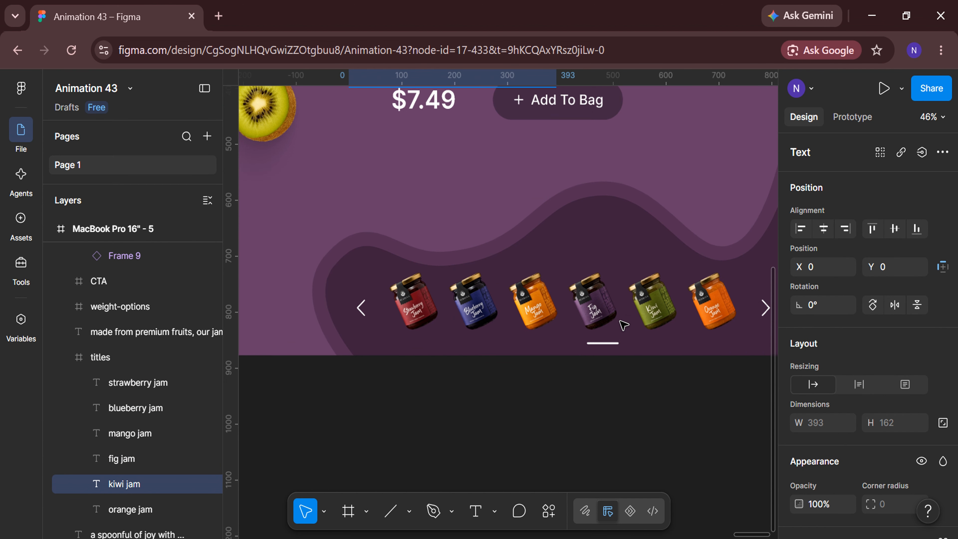
Move the fifth frame's slider indicator line under the kiwi jar thumbnail, to X 595
scroll(626, 324, "up", 5)
left_click(607, 349)
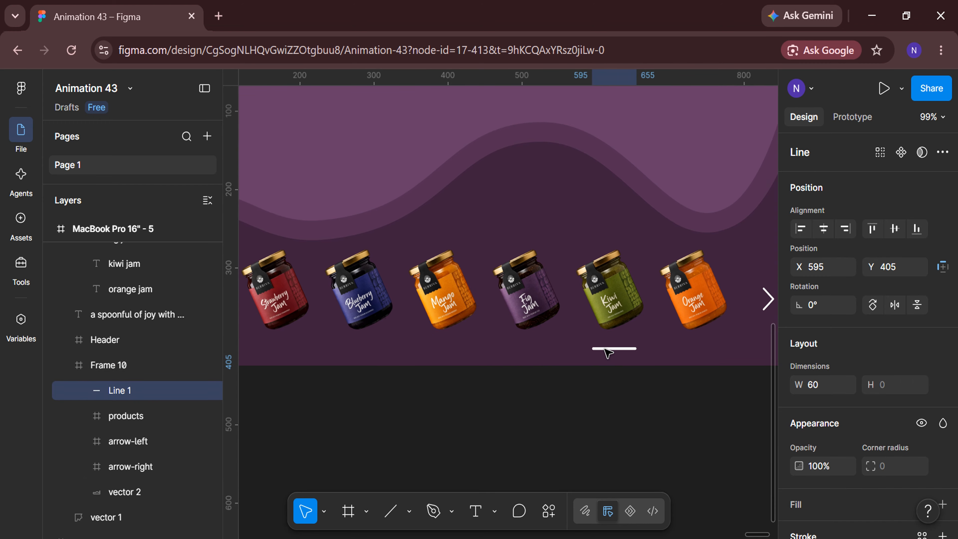
left_click(594, 399)
scroll(595, 399, "down", 5)
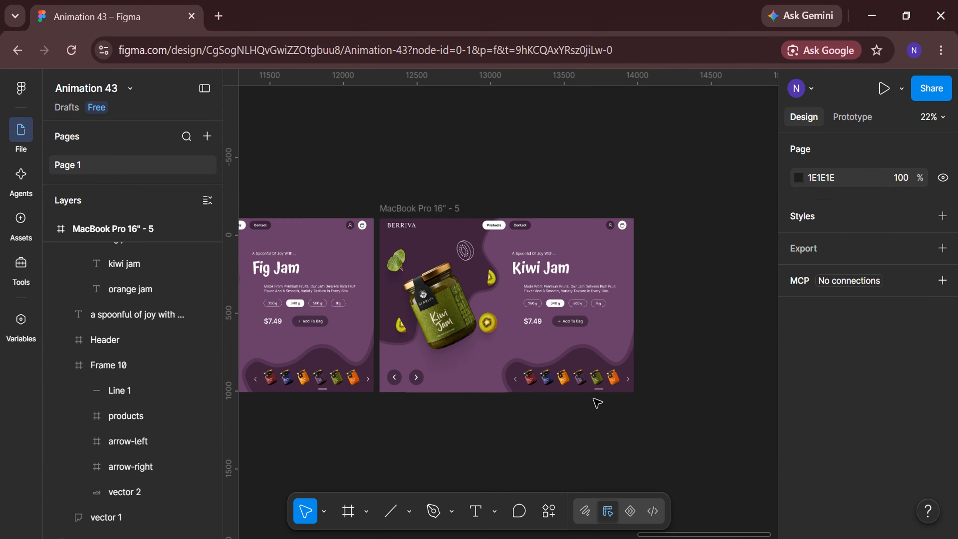
Fill the fifth frame's background with the lightest kiwi green, 808D28, sampled from the palette swatches
left_click(454, 216)
scroll(843, 304, "down", 3)
left_click(798, 414)
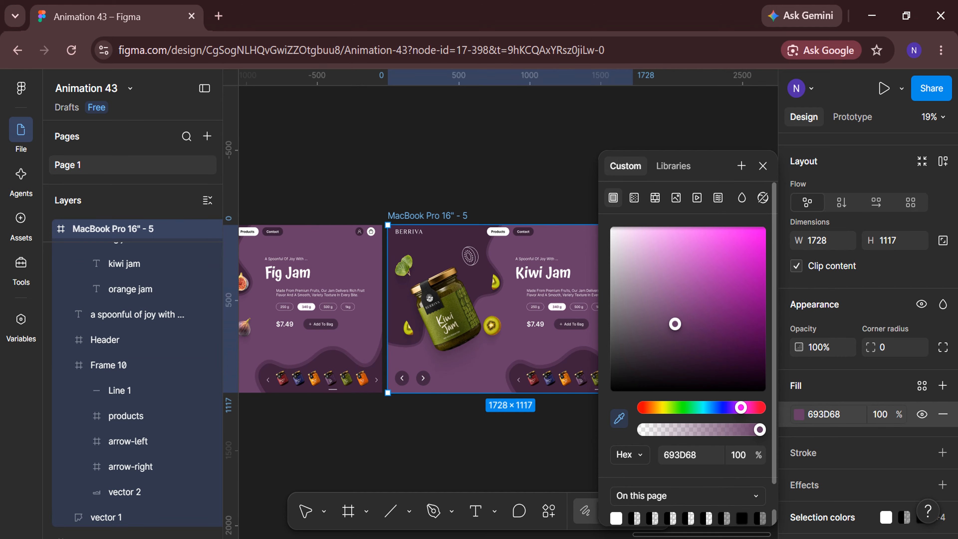
scroll(566, 401, "left", 20)
scroll(530, 421, "down", 3)
left_click(369, 372)
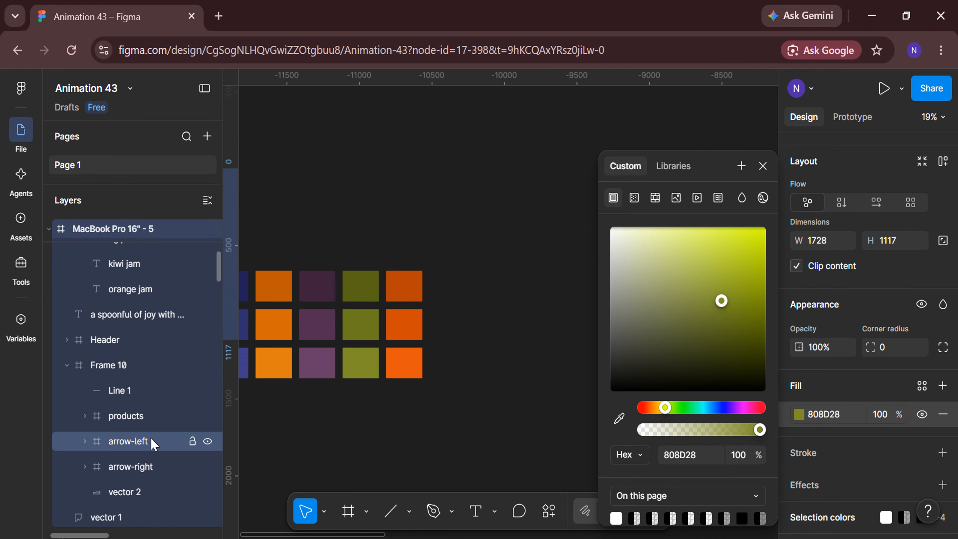
Fill vector 1 and vector 2 of the kiwi frame with the dark green 596416 sampled from the palette
scroll(153, 443, "down", 2)
left_click(150, 443)
left_click(143, 472, "shift")
left_click(799, 353)
left_click(619, 418)
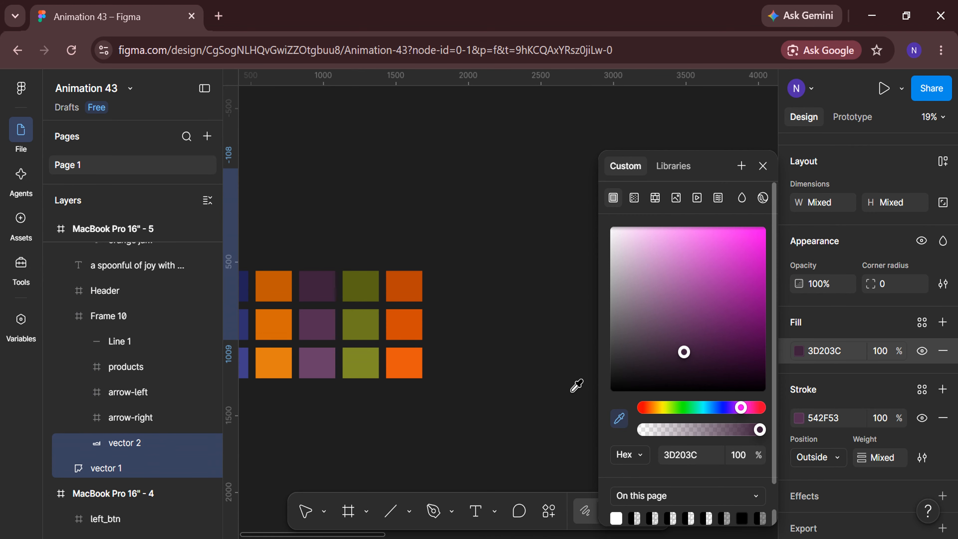
left_click(361, 284)
Set the stroke of the kiwi frame's two vectors to the middle green swatch from the palette
left_click(799, 418)
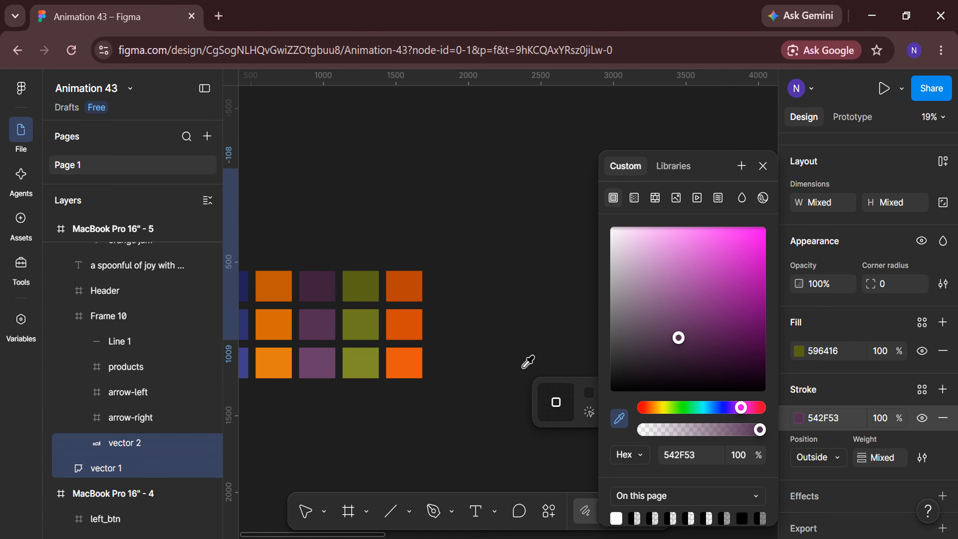
left_click(361, 325)
key("Escape")
key("Escape")
scroll(621, 461, "right", 20)
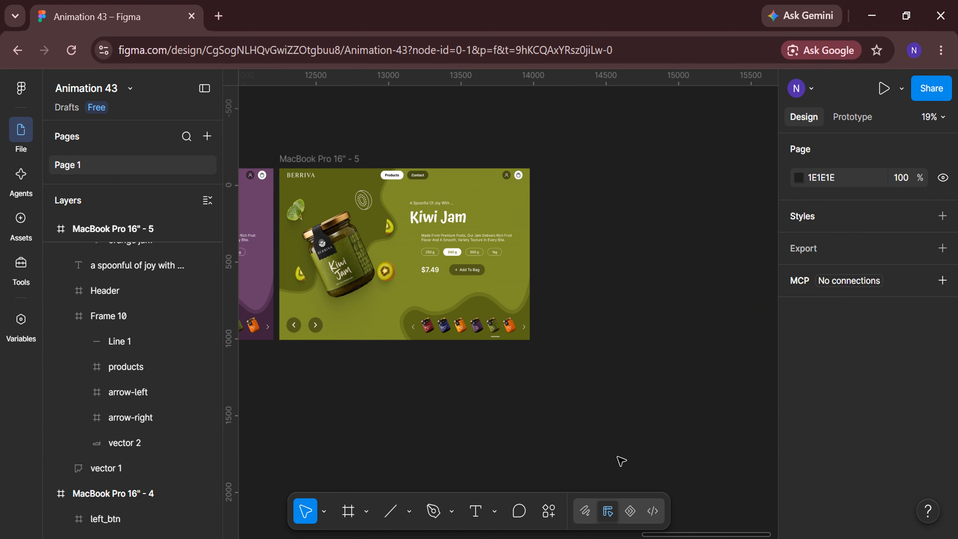
Duplicate the kiwi frame, then switch the copy's kiwi jar slide to Variant2 and left-align it within the slider
left_click(381, 157)
key("ctrl+d")
left_click(486, 244)
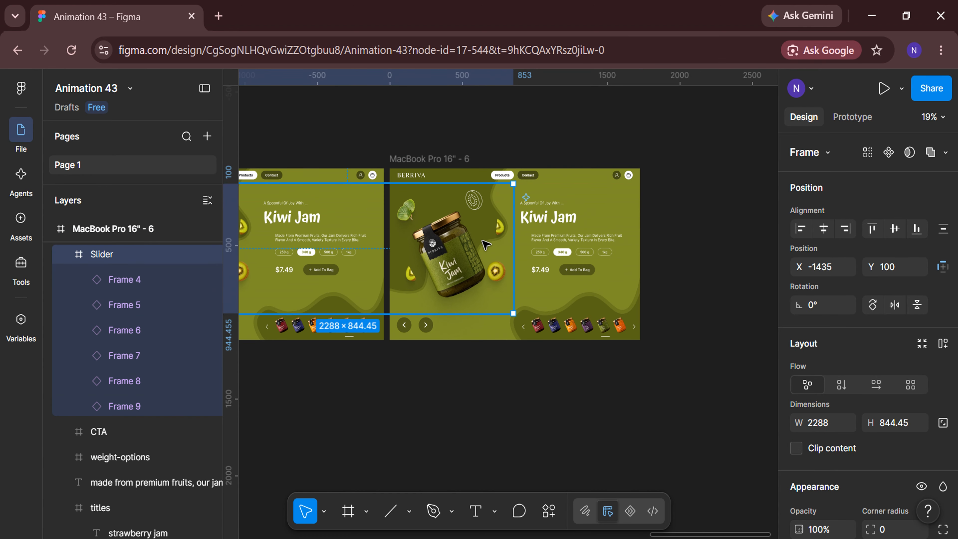
left_click(486, 245)
left_click(913, 232)
left_click(913, 245)
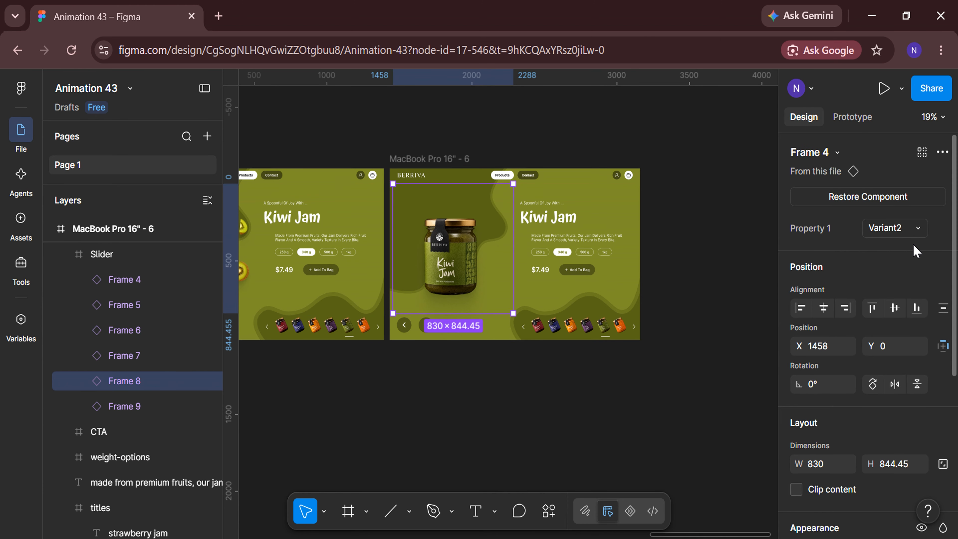
left_click(801, 307)
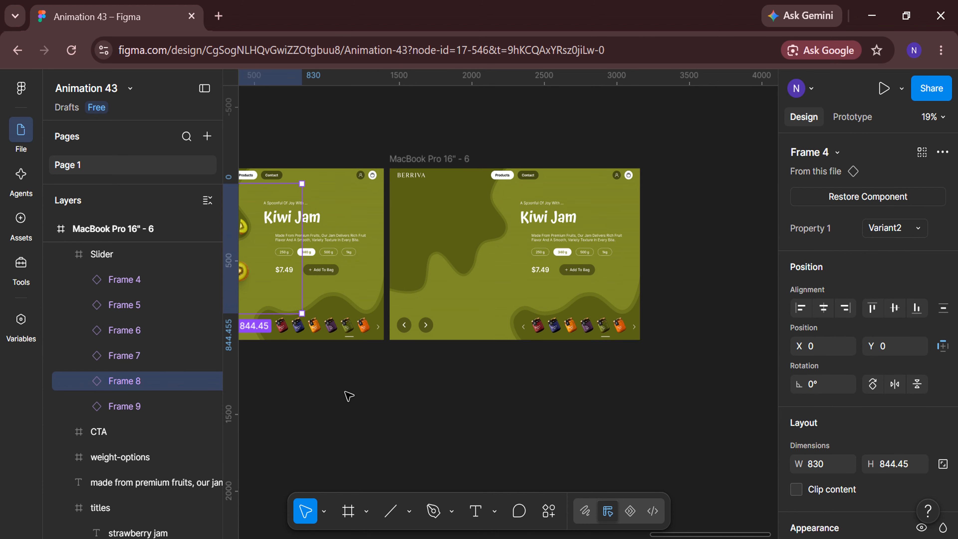
Right-align the orange jar slide, Frame 9, within the sixth frame's slider and switch it to the Default variant
left_click(845, 307)
left_click(915, 228)
left_click(916, 215)
Replace the visible Kiwi Jam title in the sixth frame with the orange jam title by realigning both within the titles frame
scroll(666, 320, "up", 1)
scroll(666, 320, "right", 2)
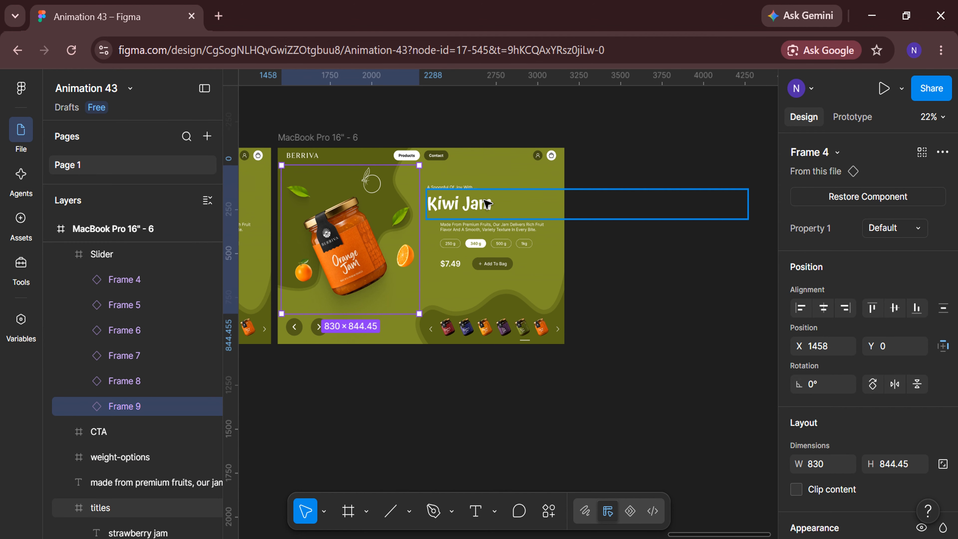
double_click(488, 203)
key("Tab")
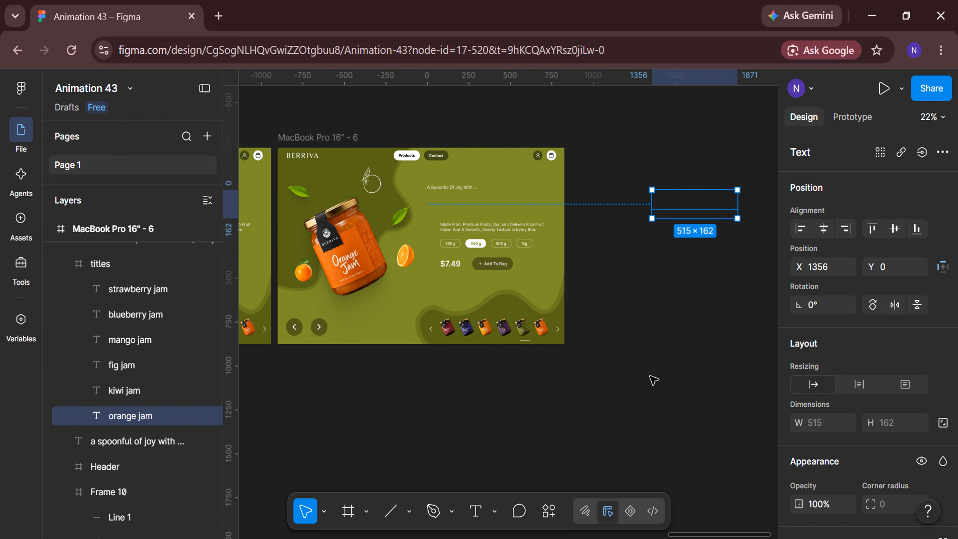
Move the sixth frame's slider indicator line under the orange jar thumbnail, to X 725
scroll(479, 362, "up", 10)
left_click(558, 349)
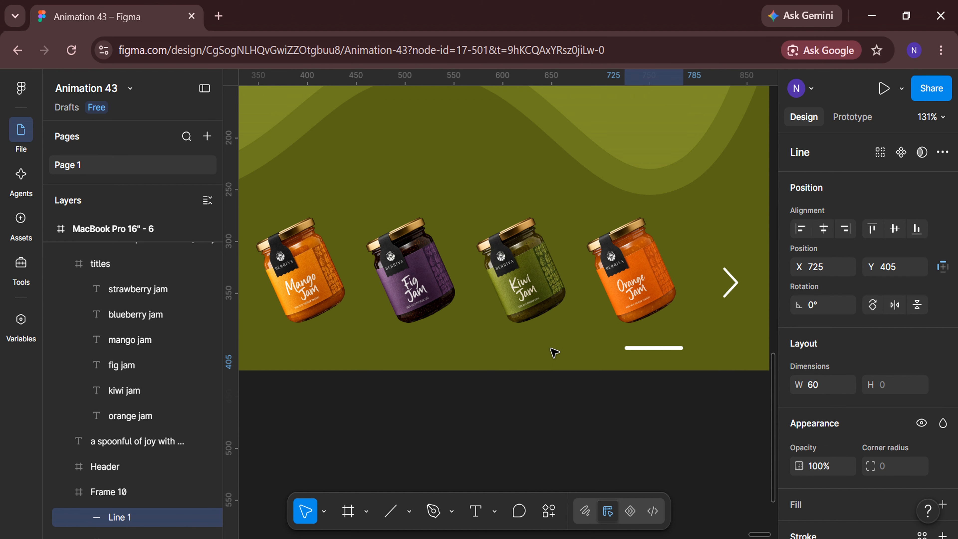
left_click(603, 407)
scroll(603, 408, "down", 10)
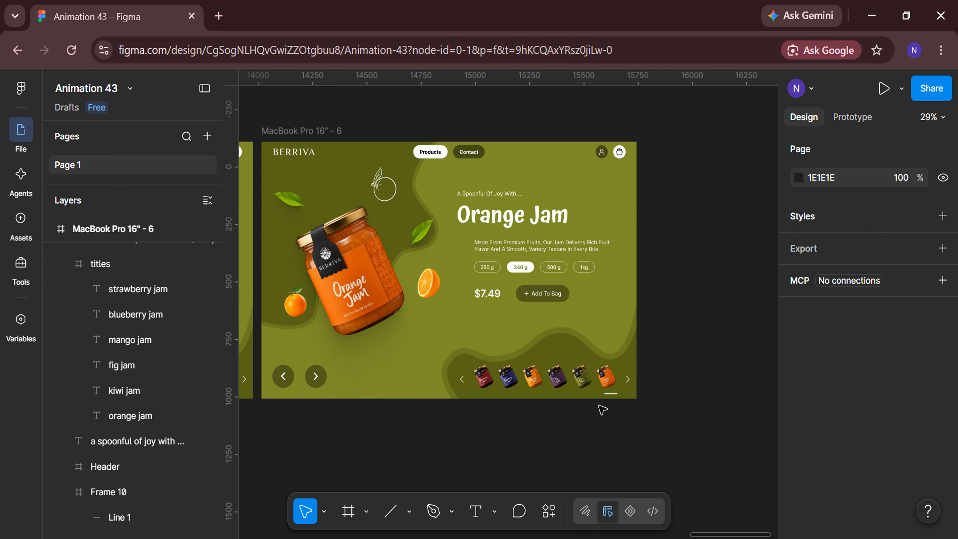
Fill the sixth frame's background with the lightest orange sampled from the palette swatches
scroll(602, 408, "down", 1)
left_click(445, 198)
scroll(830, 335, "down", 6)
left_click(799, 316)
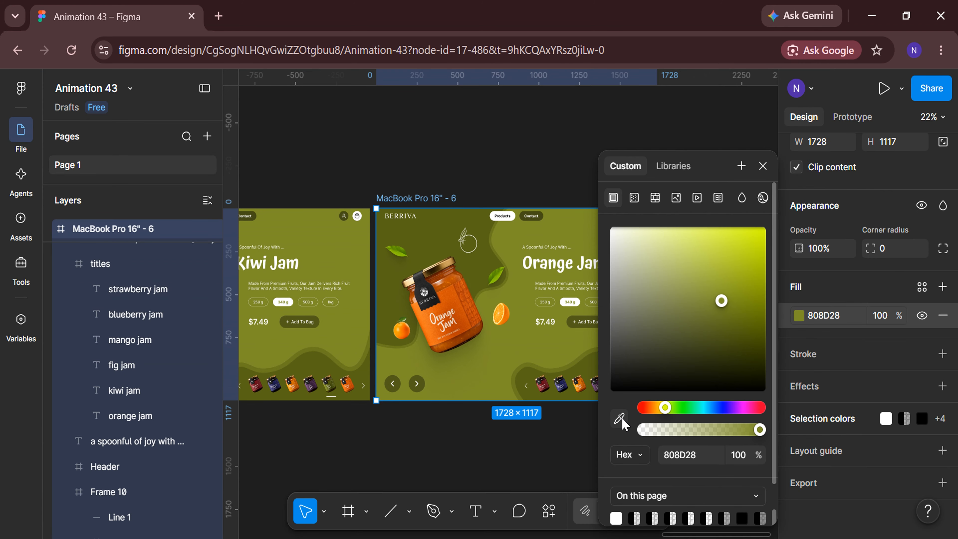
left_click(619, 419)
scroll(545, 458, "down", 5)
scroll(550, 453, "up", 3)
scroll(443, 436, "left", 10)
scroll(443, 436, "up", 3)
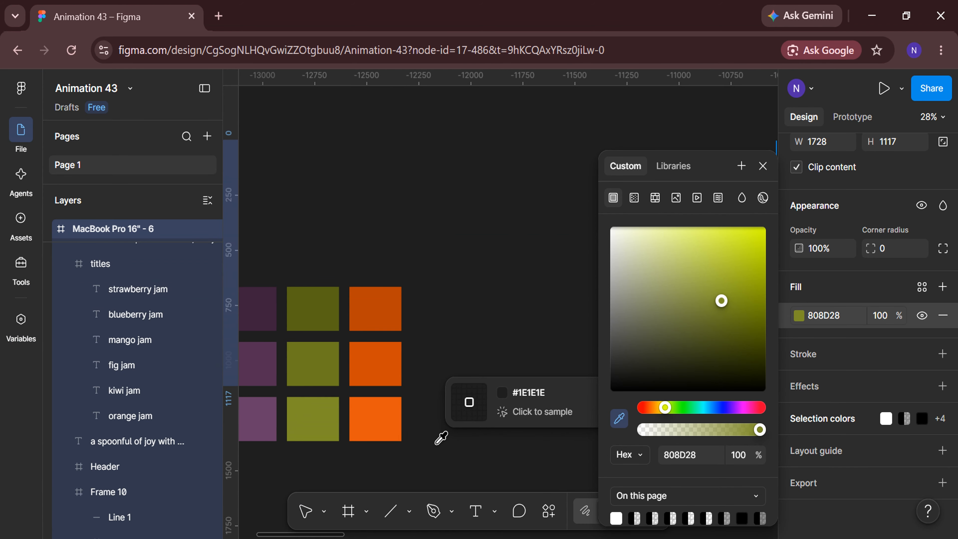
left_click(381, 423)
Fill vector 1 and vector 2 of the orange frame with the dark orange B94206 sampled from the palette
scroll(145, 455, "down", 5)
left_click(145, 443)
left_click(138, 468, "shift")
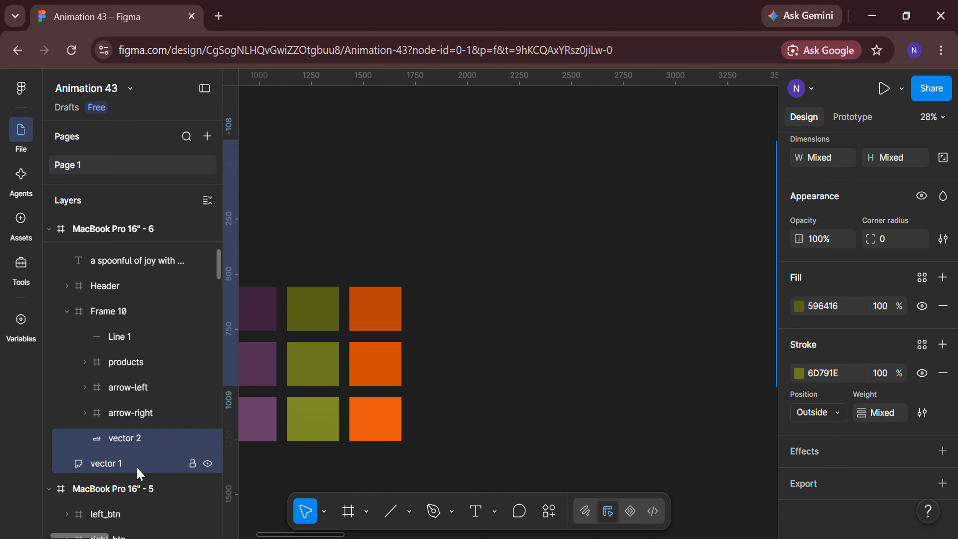
left_click(799, 307)
left_click(620, 418)
left_click(369, 310)
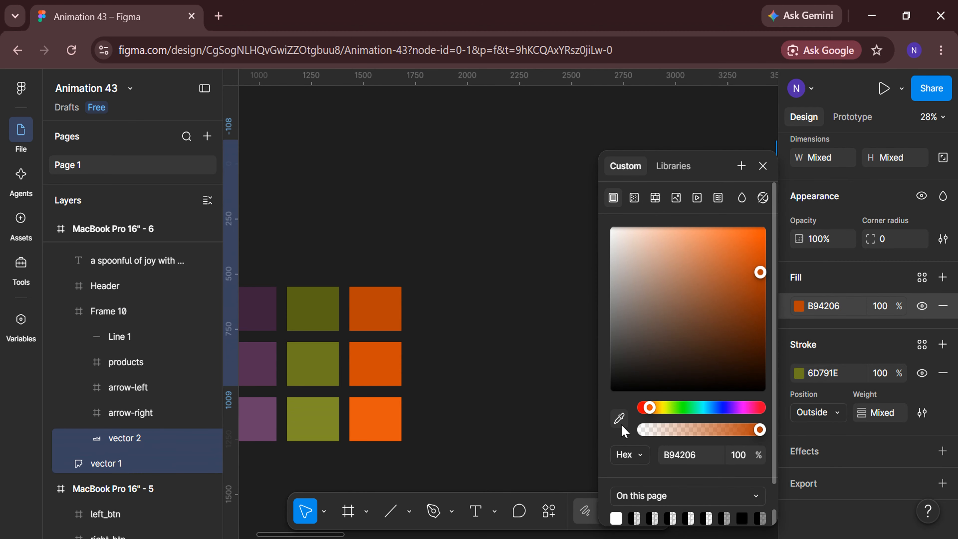
Set the stroke of the orange frame's two vectors to the middle orange swatch from the palette
left_click(799, 373)
left_click(619, 418)
left_click(380, 369)
left_click(527, 412)
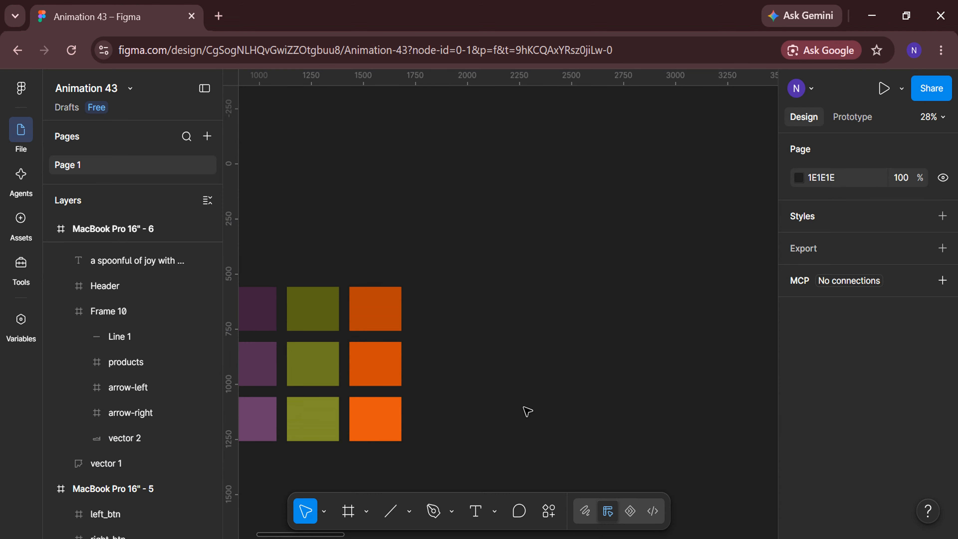
Collapse all expanded layers in the file
scroll(527, 412, "down", 3)
scroll(528, 412, "right", 10)
scroll(527, 411, "up", 2)
scroll(527, 412, "left", 6)
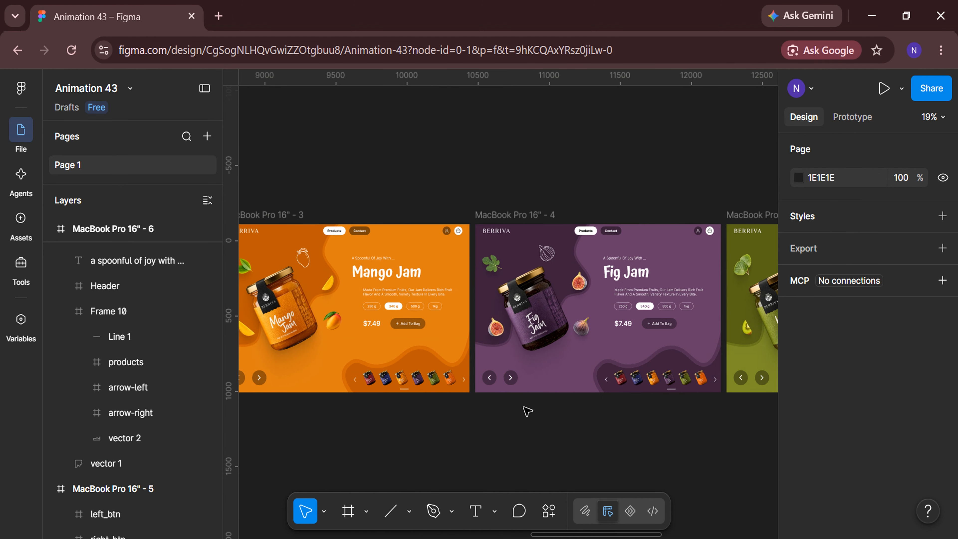
scroll(526, 411, "left", 15)
key("alt+l")
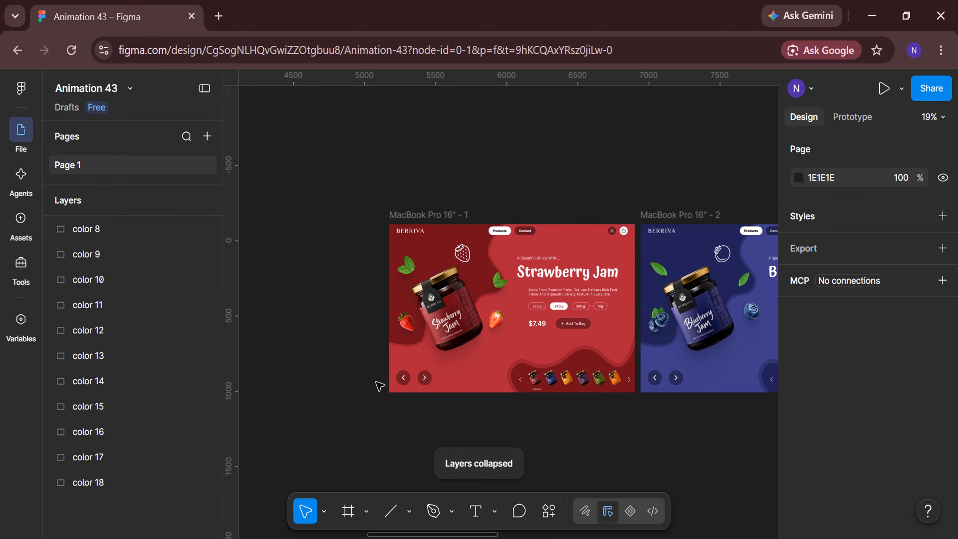
Prototype the strawberry frame's right arrow to navigate on click to the blueberry frame with Smart animate over 1400 ms
scroll(190, 342, "up", 5)
scroll(540, 442, "up", 2)
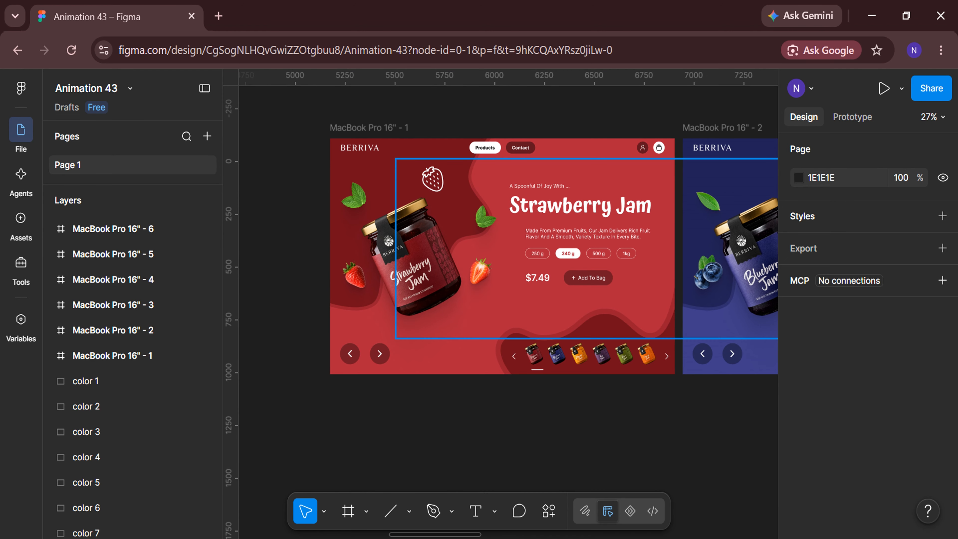
left_click(855, 120)
left_click(390, 354)
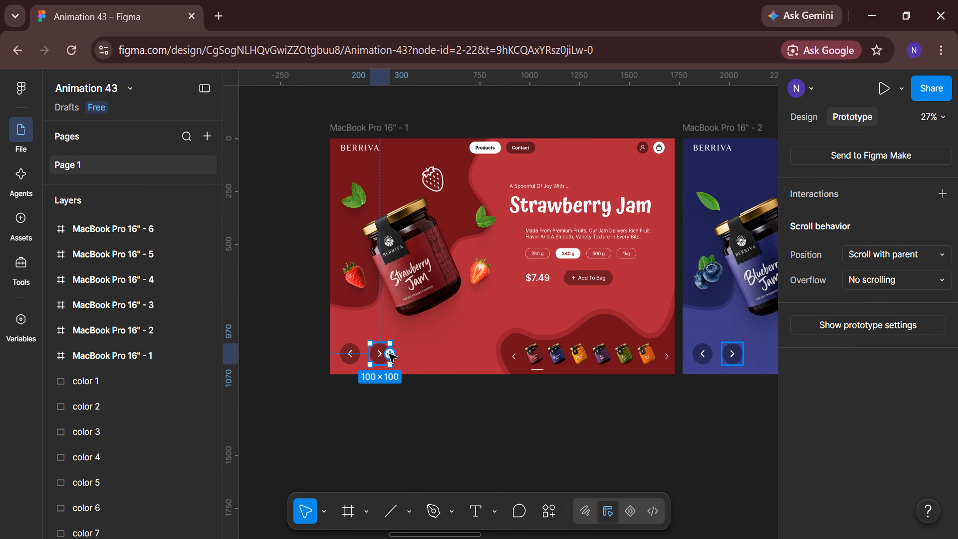
left_click_drag(390, 353, 702, 228)
scroll(727, 500, "right", 3)
scroll(728, 499, "down", 2)
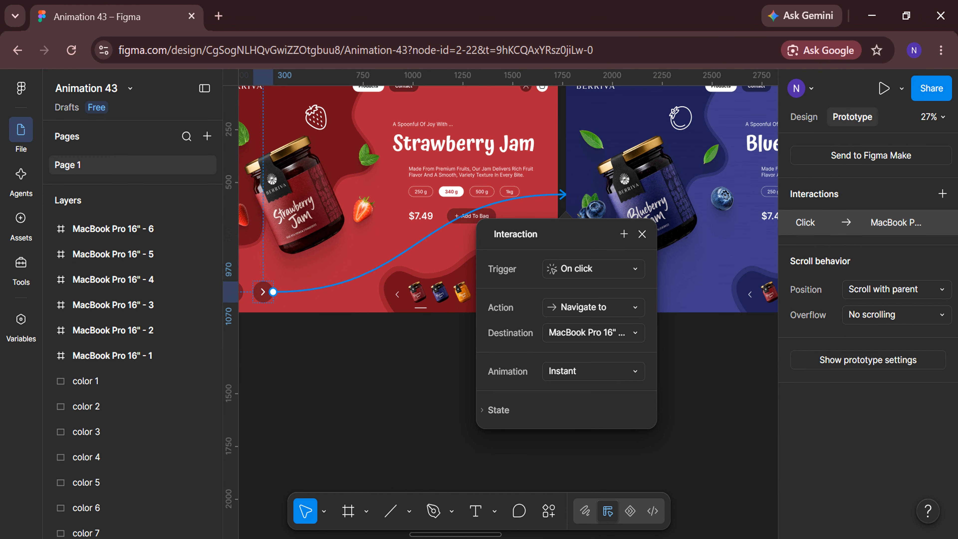
left_click(631, 377)
left_click(588, 409)
left_click(642, 234)
left_click(635, 396)
scroll(635, 396, "right", 5)
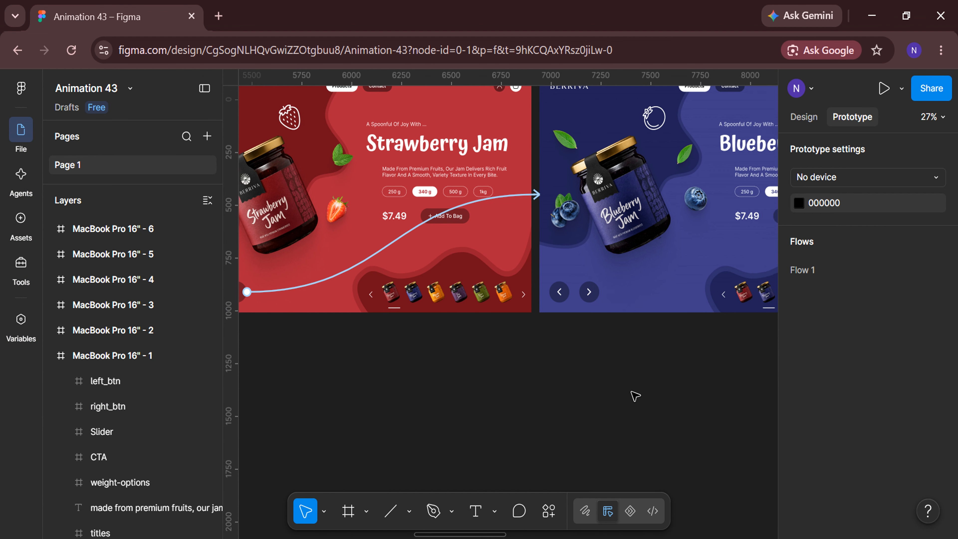
Link the blueberry frame's right arrow to the mango frame, and the mango frame's right arrow to the fig frame
left_click(345, 293)
left_click_drag(345, 291, 671, 179)
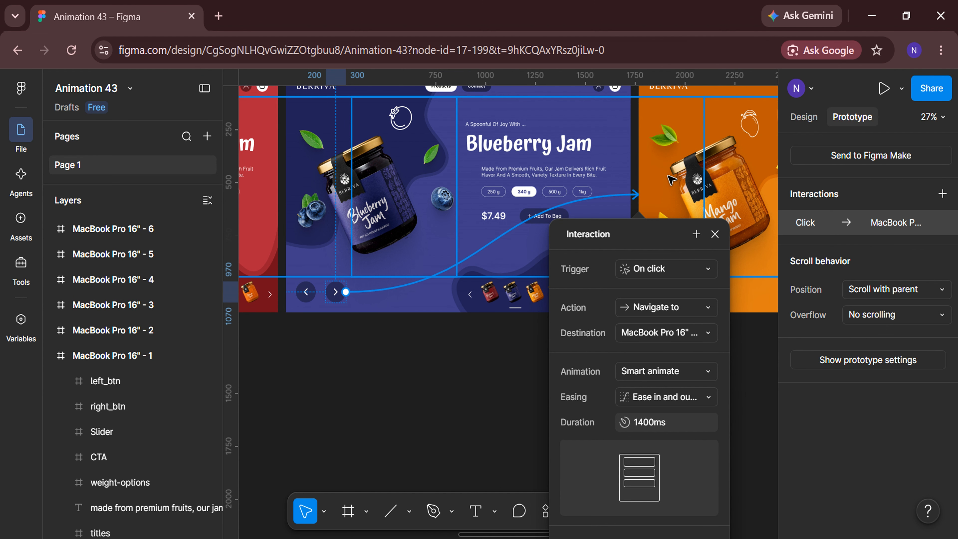
left_click(752, 365)
scroll(753, 365, "right", 5)
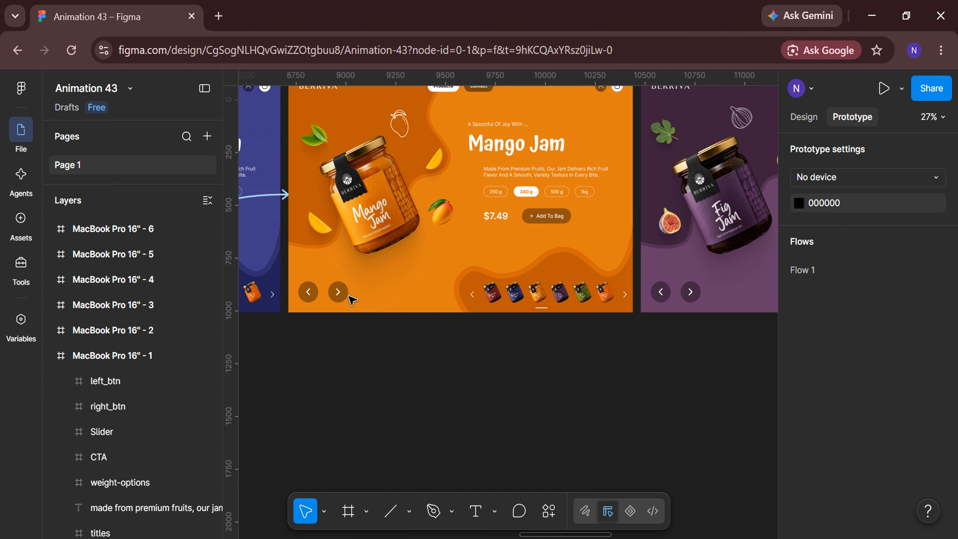
left_click_drag(347, 292, 671, 181)
left_click(752, 367)
Link the fig frame's right arrow to the kiwi frame, and the kiwi frame's right arrow to the orange frame
scroll(752, 368, "right", 5)
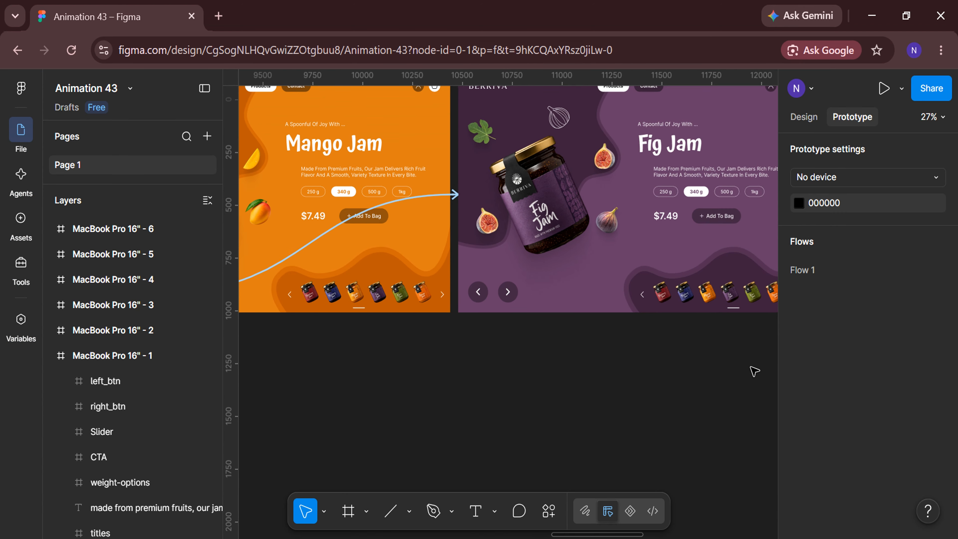
left_click_drag(352, 292, 696, 209)
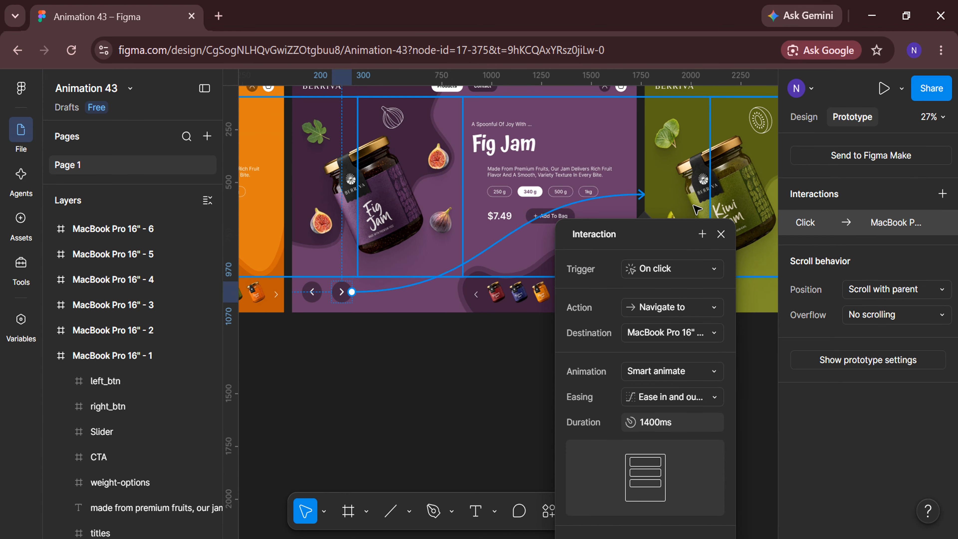
left_click(758, 368)
scroll(756, 367, "right", 5)
left_click_drag(301, 294, 679, 197)
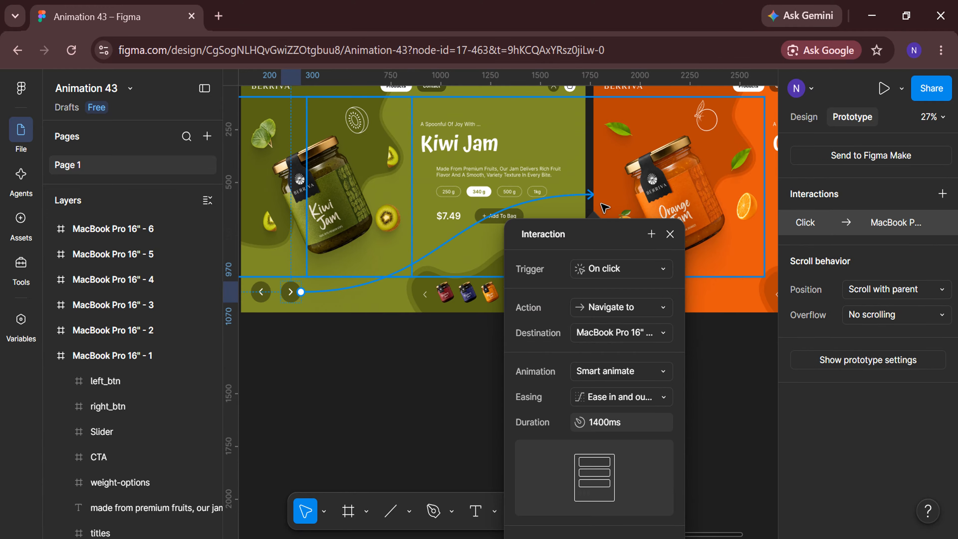
left_click(759, 368)
Link the orange frame's left arrow back to the kiwi frame, and the kiwi frame's left arrow back to the fig frame
scroll(629, 369, "left", 4)
left_click_drag(684, 291, 654, 280)
left_click(515, 402)
scroll(515, 402, "left", 4)
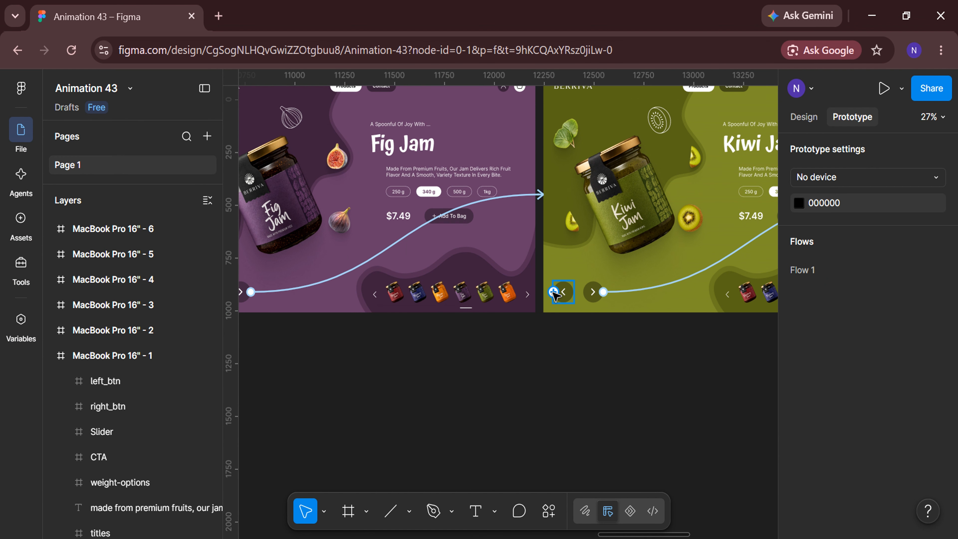
left_click_drag(555, 291, 396, 196)
left_click(676, 387)
Link the fig frame's left arrow back to the mango frame, and the mango frame's left arrow back to the blueberry frame
scroll(676, 387, "left", 5)
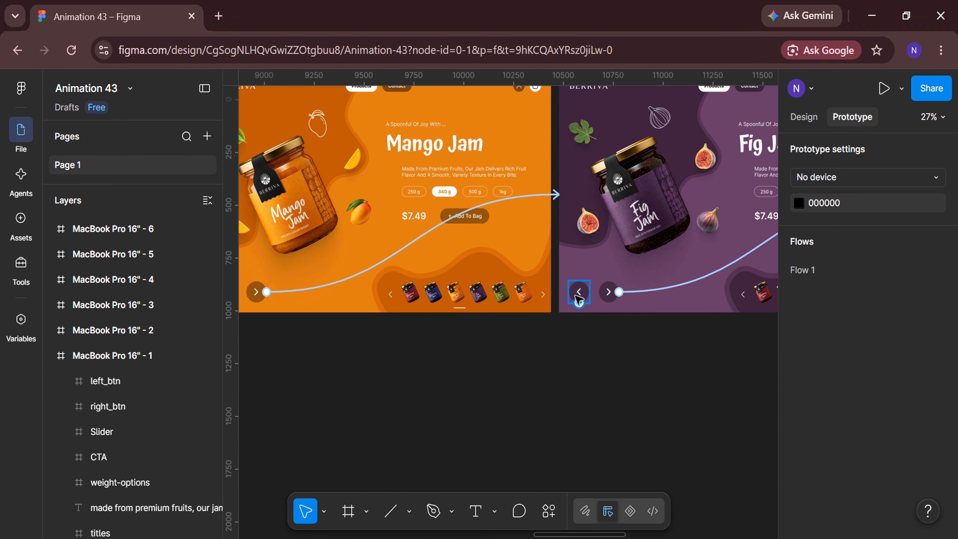
left_click(579, 300)
left_click_drag(589, 291, 396, 196)
left_click(695, 375)
scroll(695, 375, "left", 5)
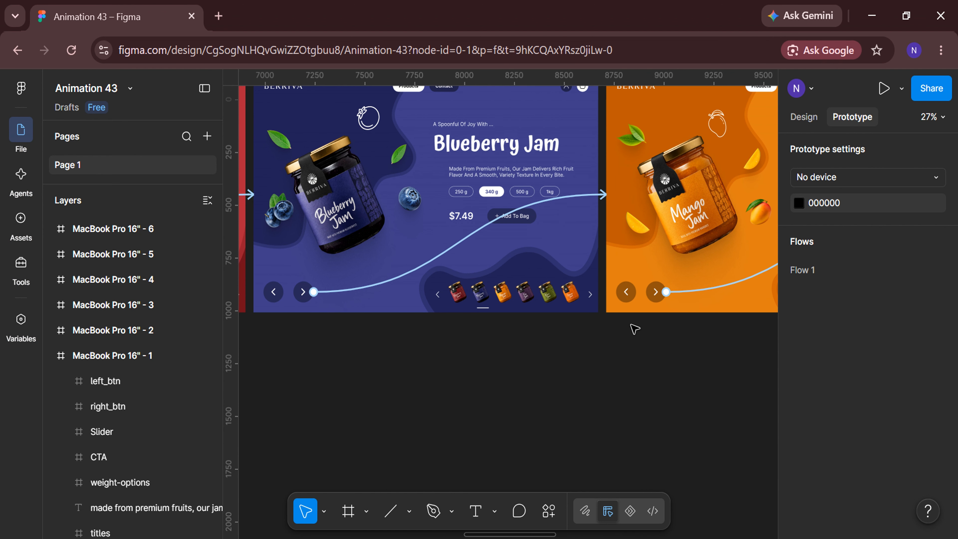
left_click_drag(617, 291, 415, 211)
left_click(722, 372)
Link the blueberry frame's left arrow back to the strawberry frame
scroll(723, 372, "left", 5)
left_click(555, 294)
left_click(666, 379)
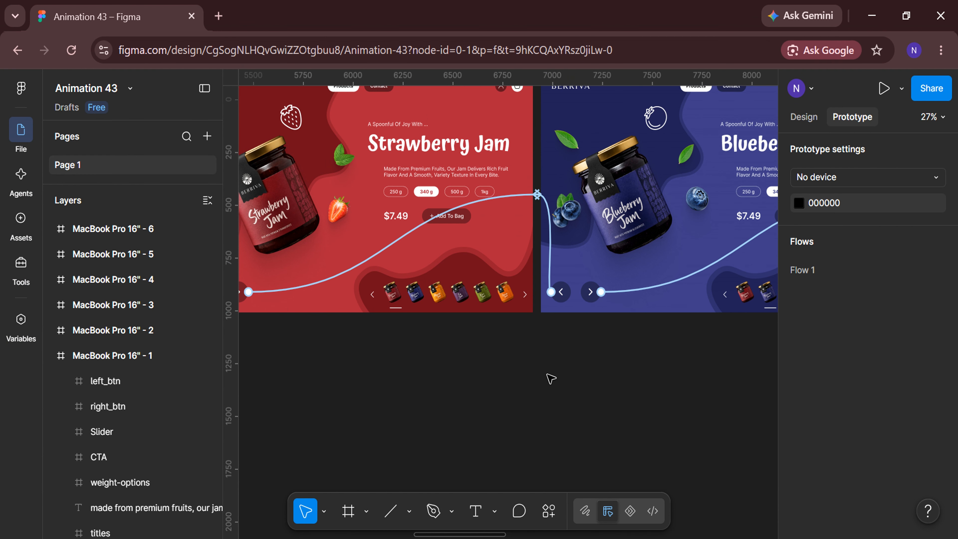
Preview Flow 1 and advance through the slides from strawberry to kiwi with the prototype's right arrow
scroll(551, 378, "left", 5)
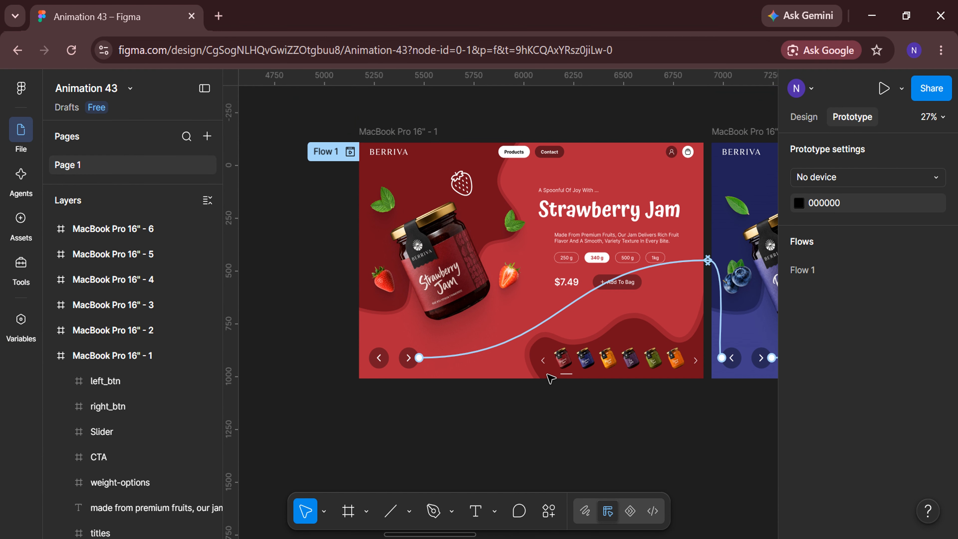
left_click(350, 152)
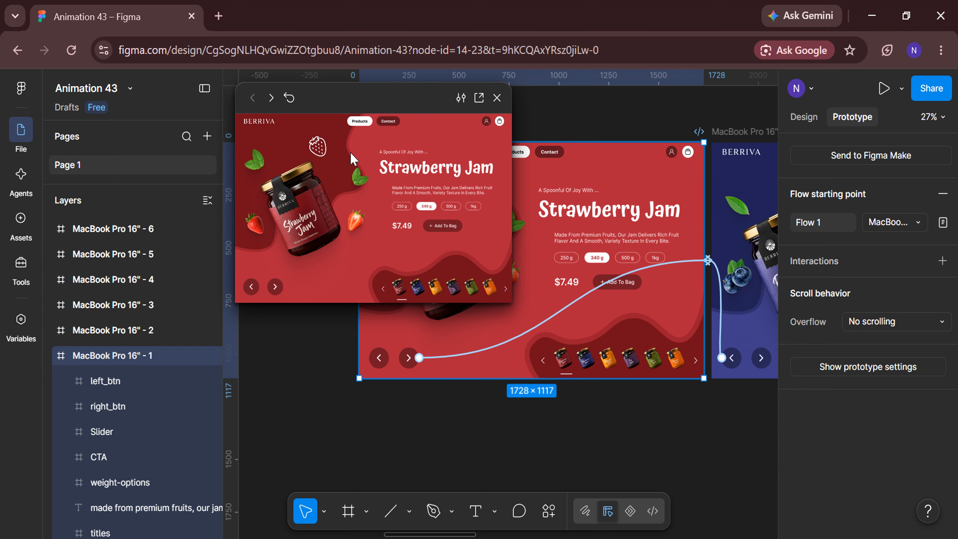
left_click(275, 287)
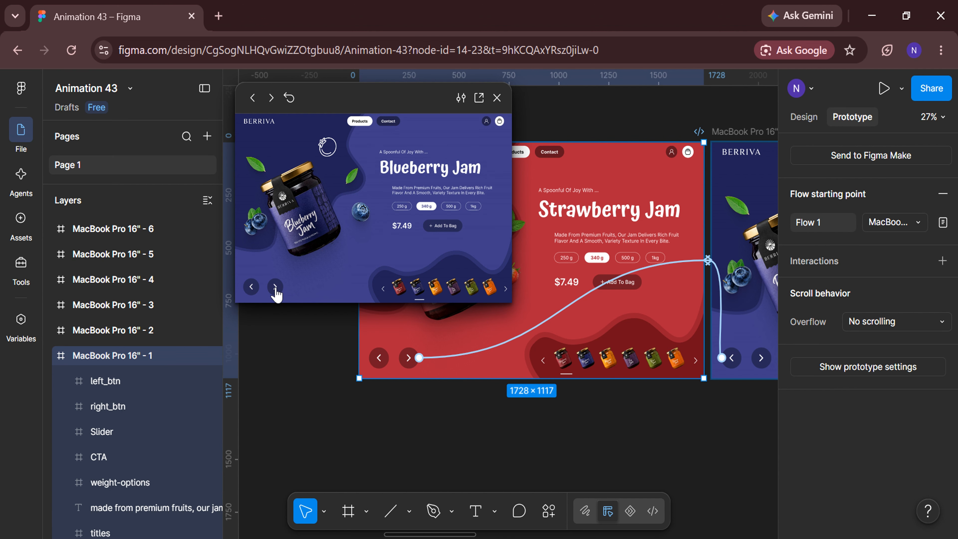
left_click(275, 287)
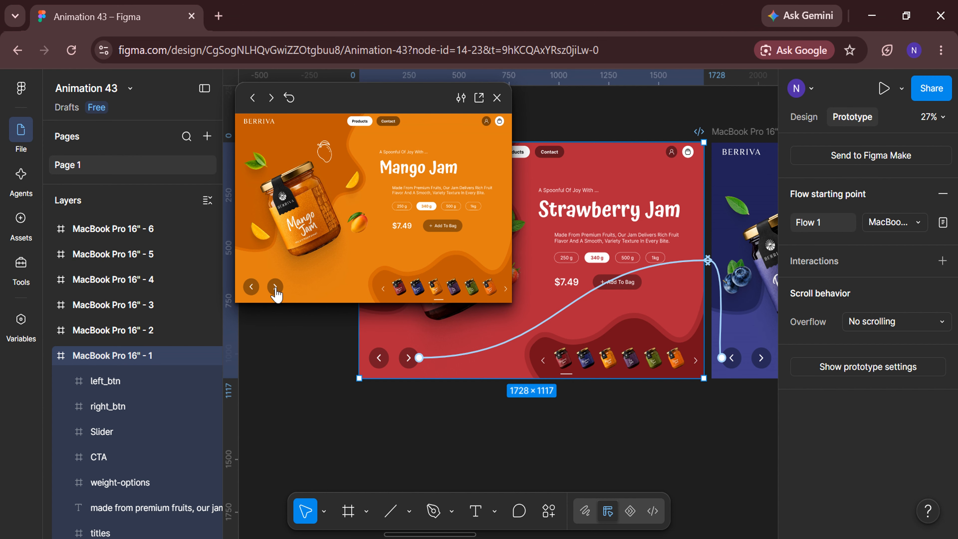
left_click(275, 287)
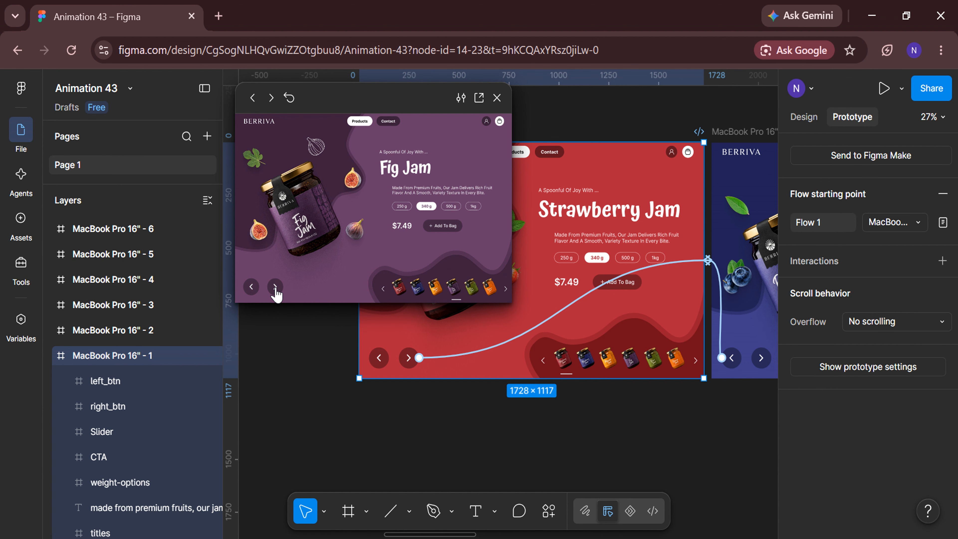
left_click(275, 287)
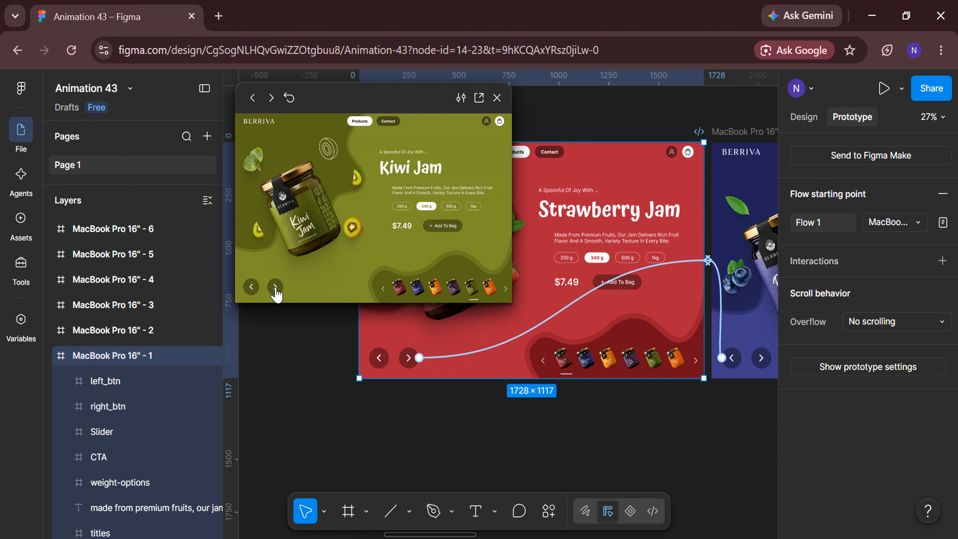